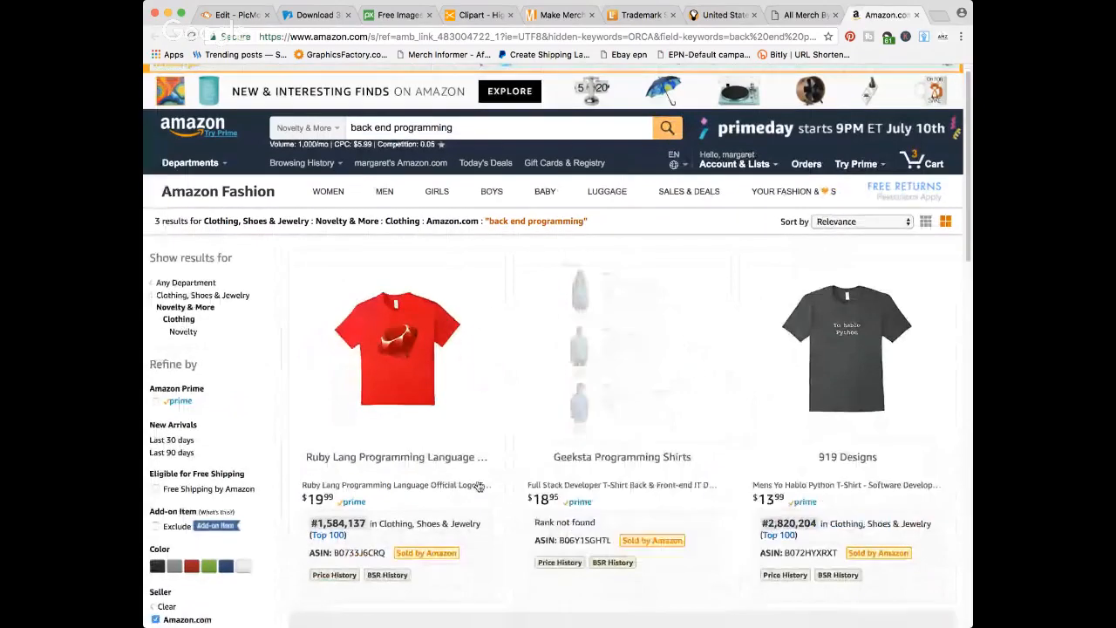
- Review the shirt designs, prices and sales ranks in the Amazon results for "back end programming"
scroll(332, 401, down, 2)
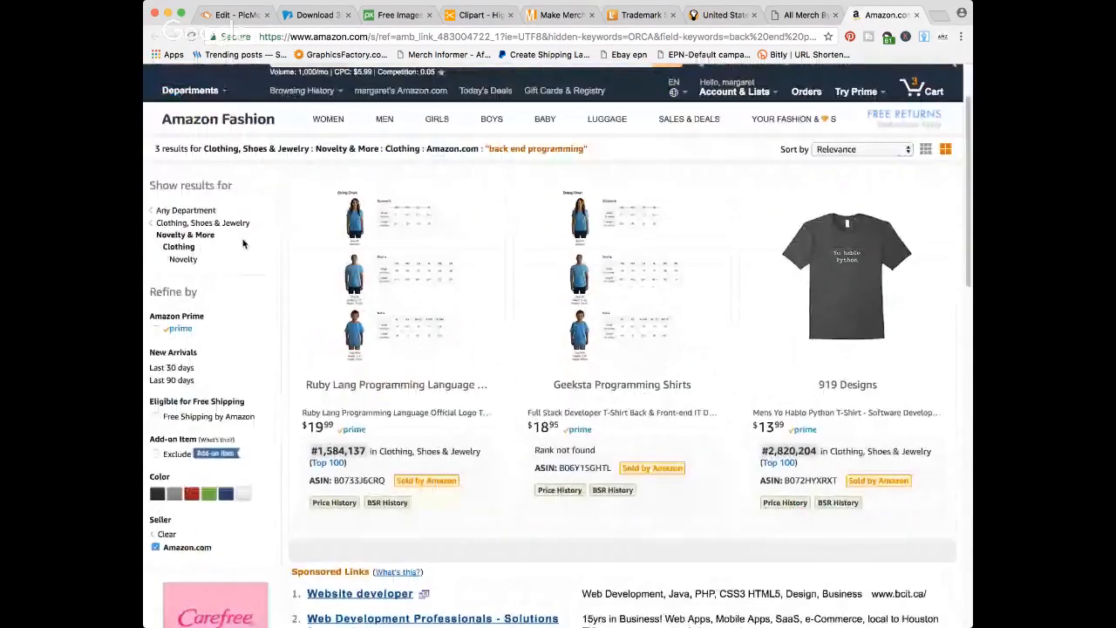
mouse_move(621, 321)
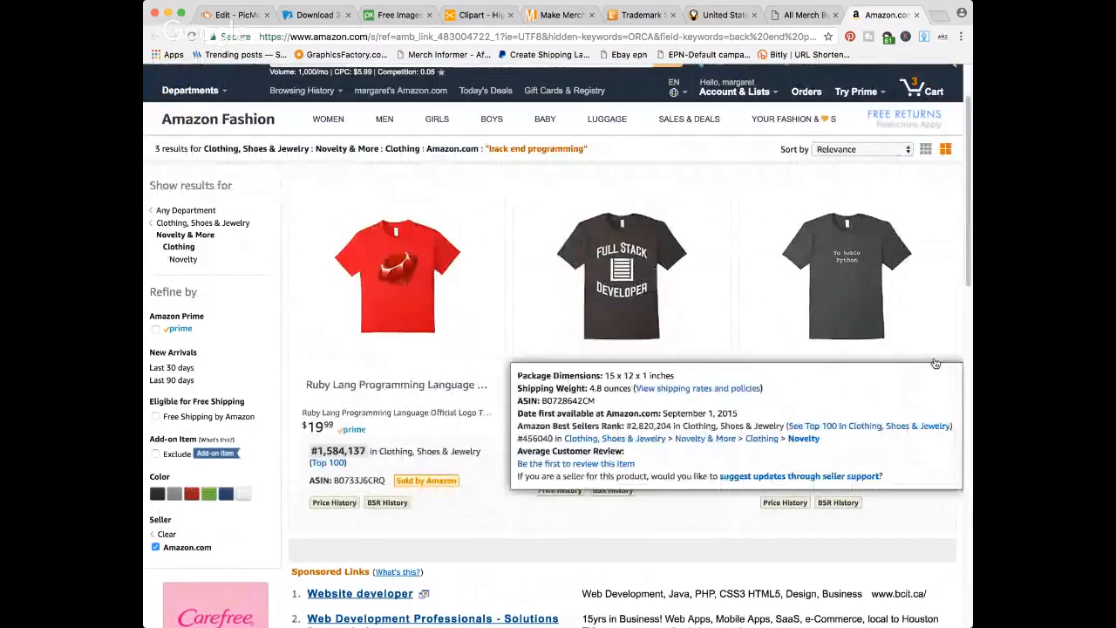
scroll(731, 342, down, 1)
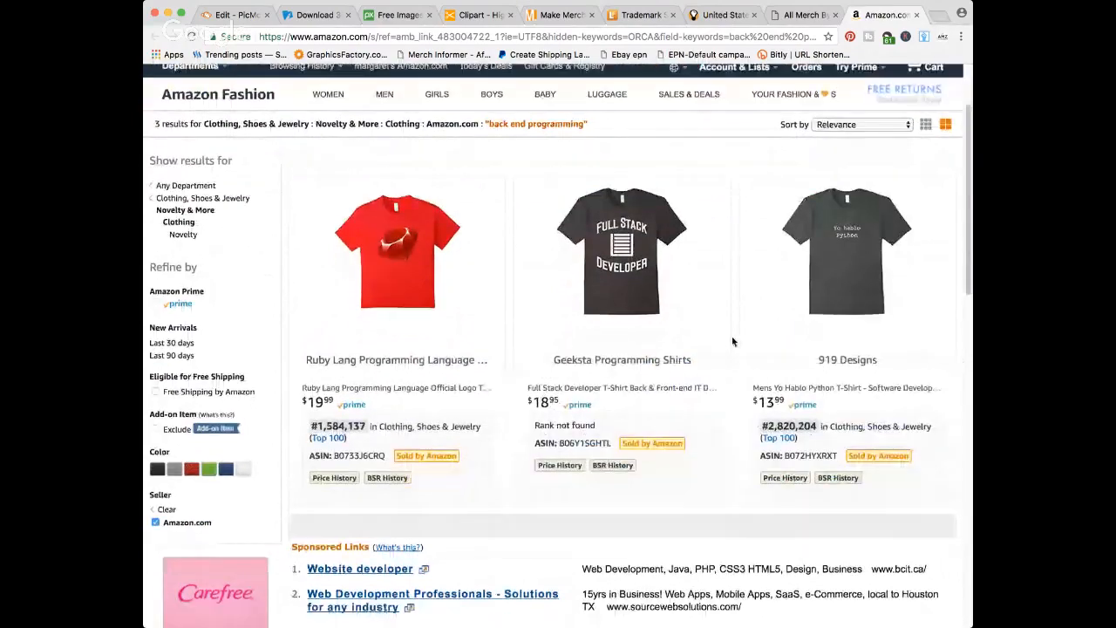
scroll(720, 375, up, 3)
mouse_move(713, 396)
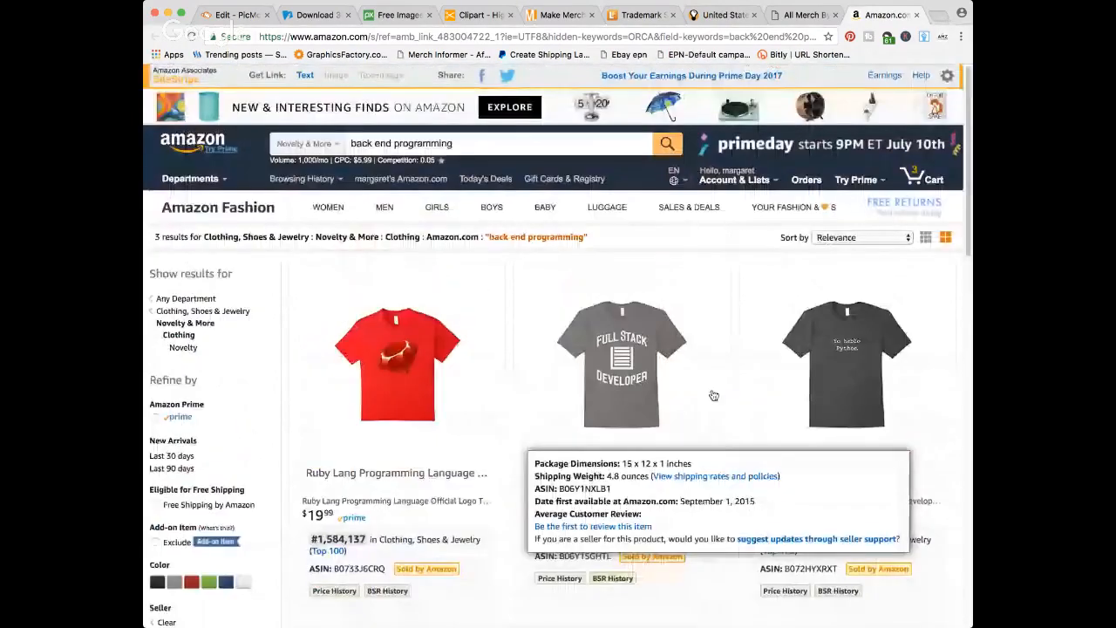
- Switch to Merch Informer and search the Merch by Amazon listings for "back end"
click(793, 16)
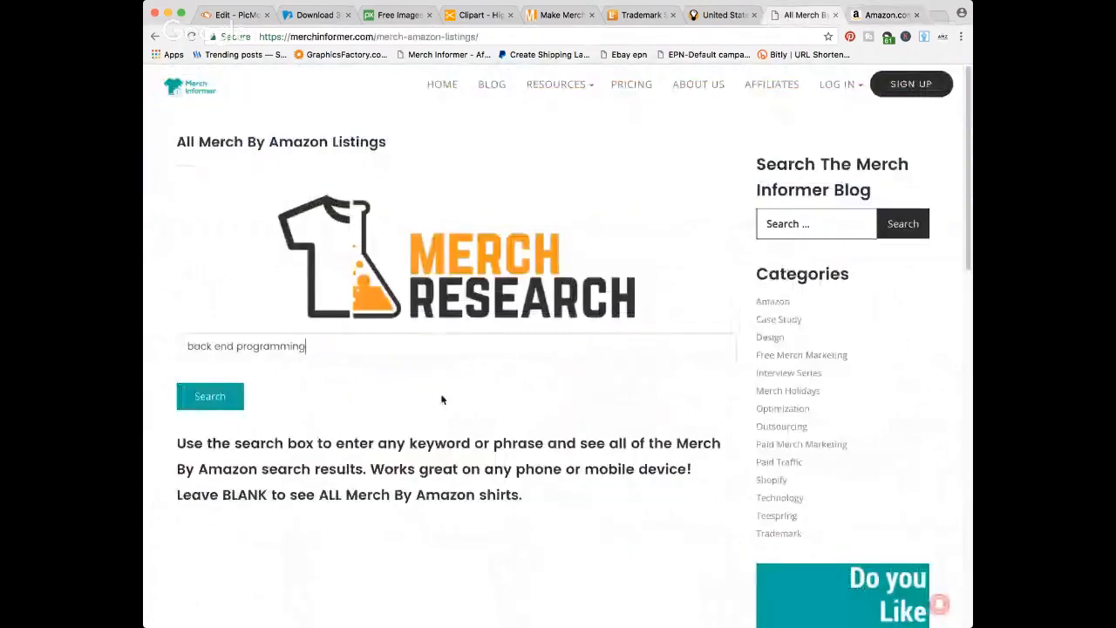
double_click(282, 347)
key(BackSpace)
key(Return)
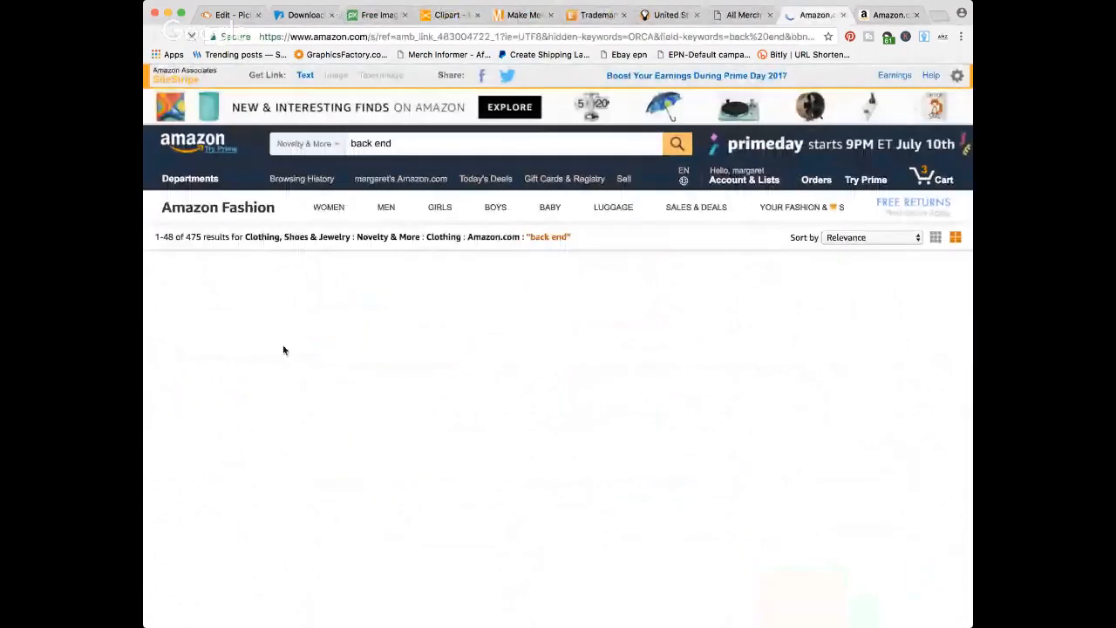
- Look through the "back end" shirt results for designs aimed at programmers
scroll(199, 392, down, 1)
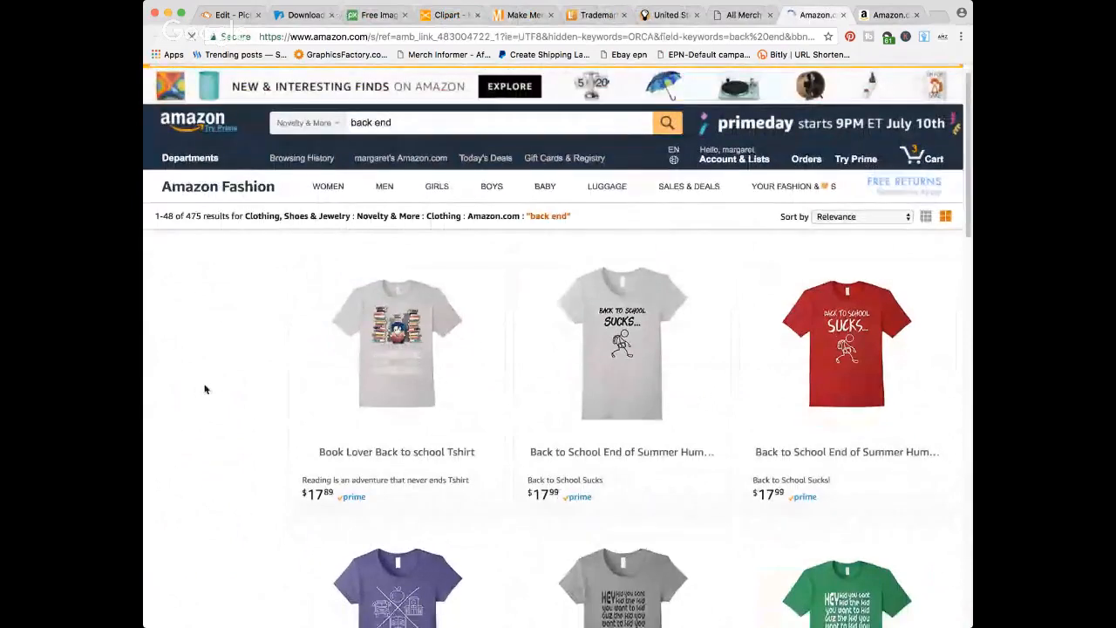
scroll(205, 389, down, 2)
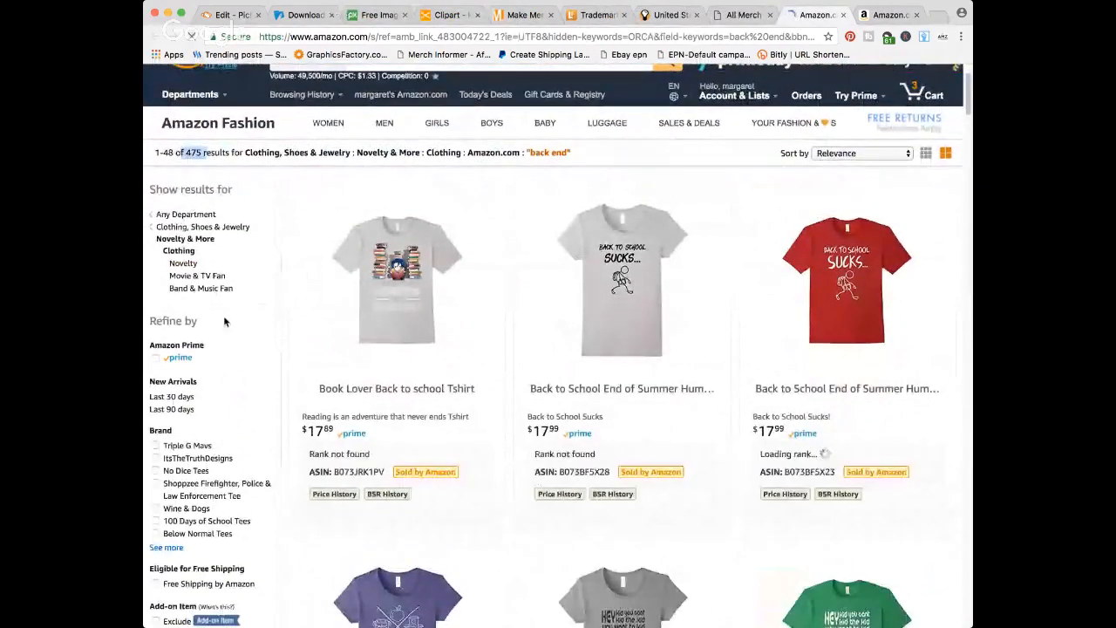
scroll(225, 322, down, 10)
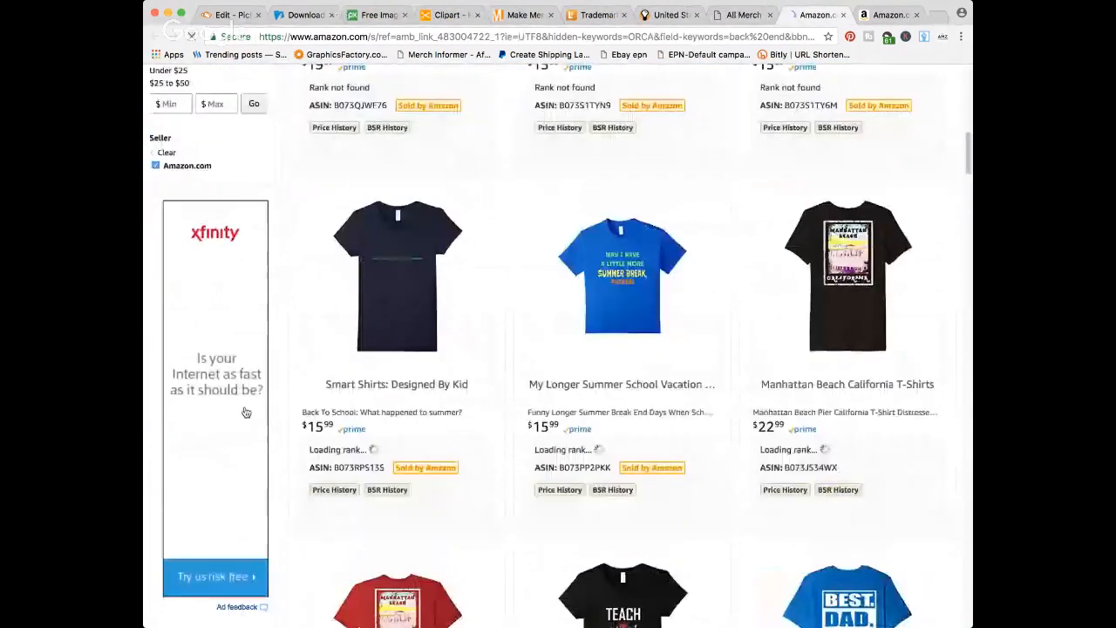
scroll(246, 410, down, 10)
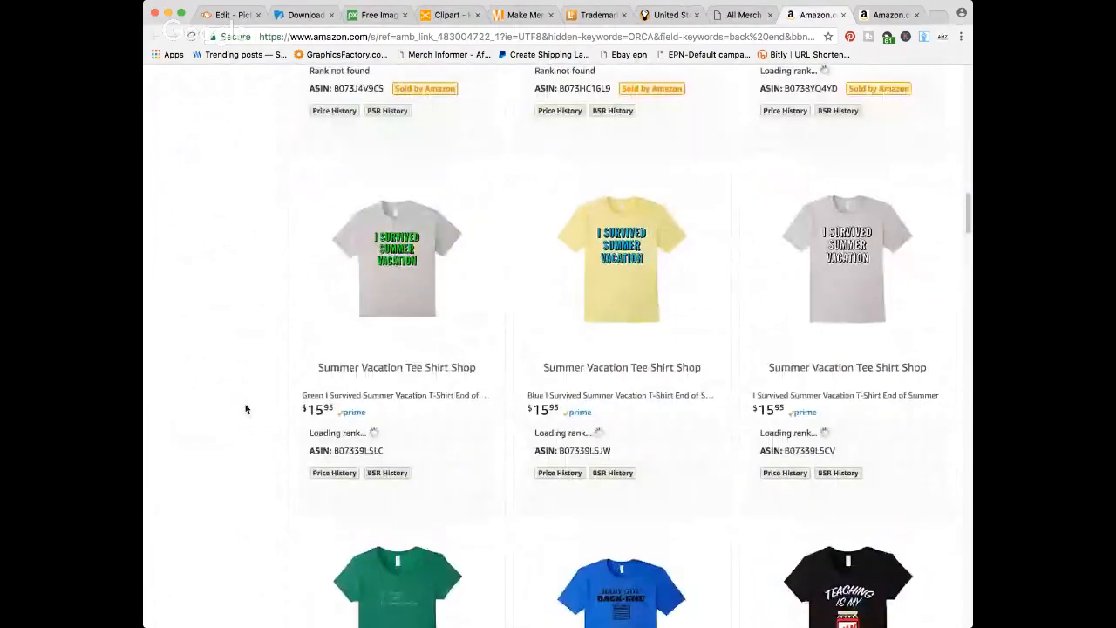
scroll(246, 410, down, 5)
scroll(244, 410, down, 3)
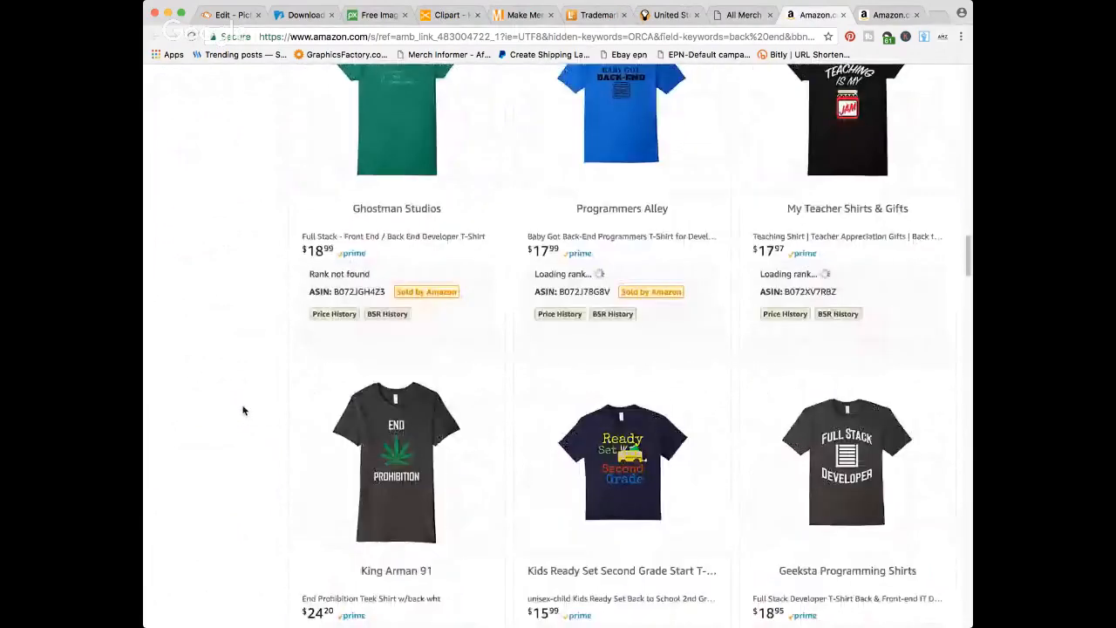
scroll(243, 408, down, 3)
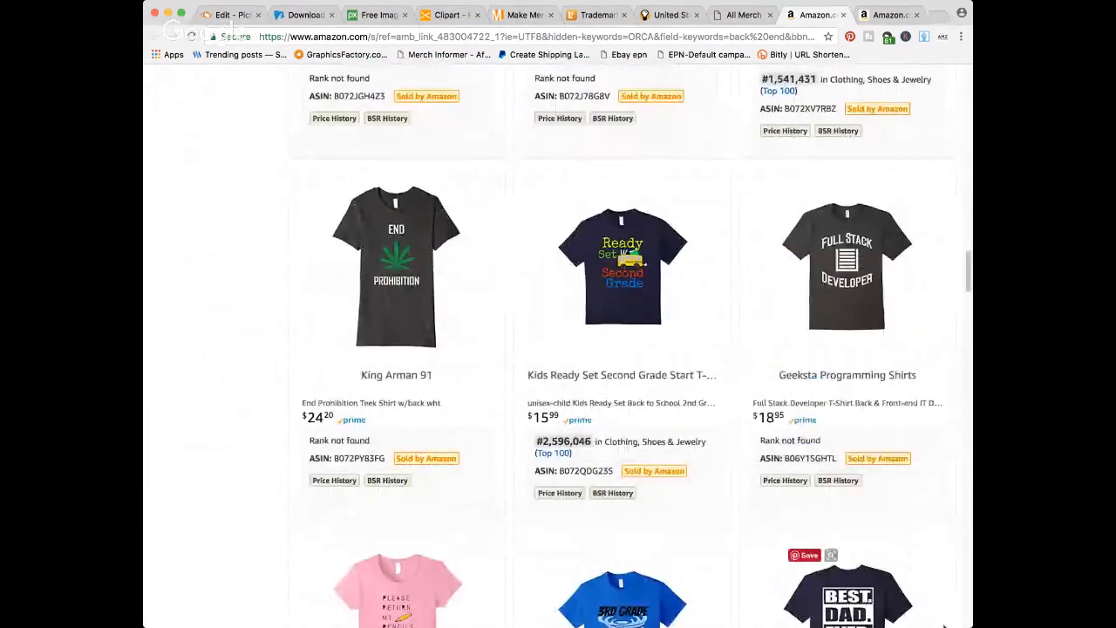
- Check the sales rank of the Full Stack Developer shirt by Geeksta Programming Shirts, highlighting its rank text
drag(759, 440, 853, 450)
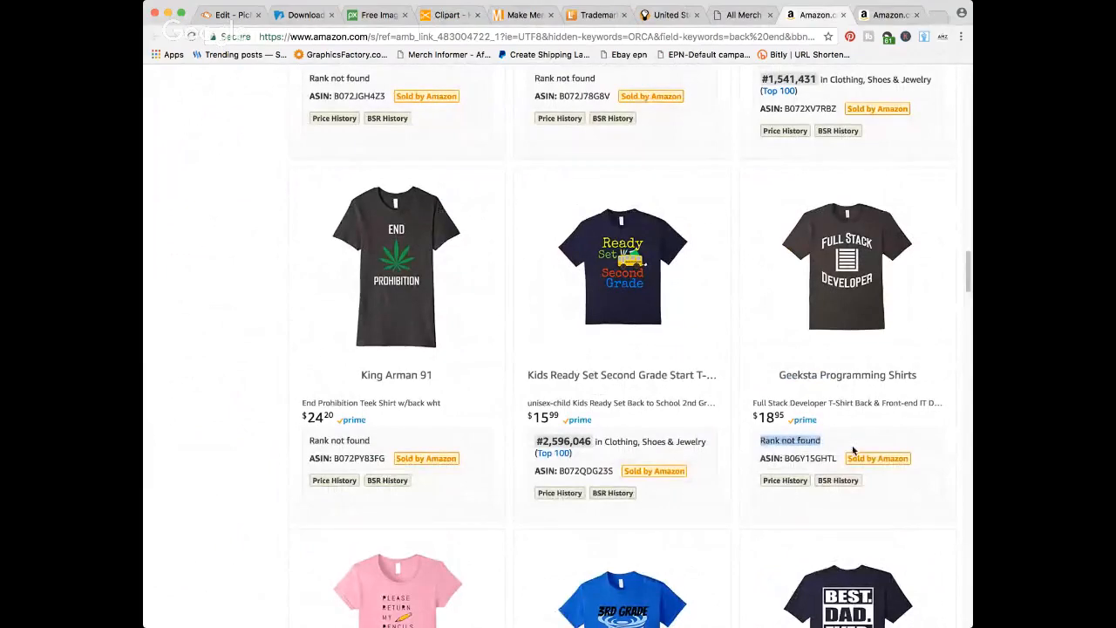
scroll(853, 450, down, 5)
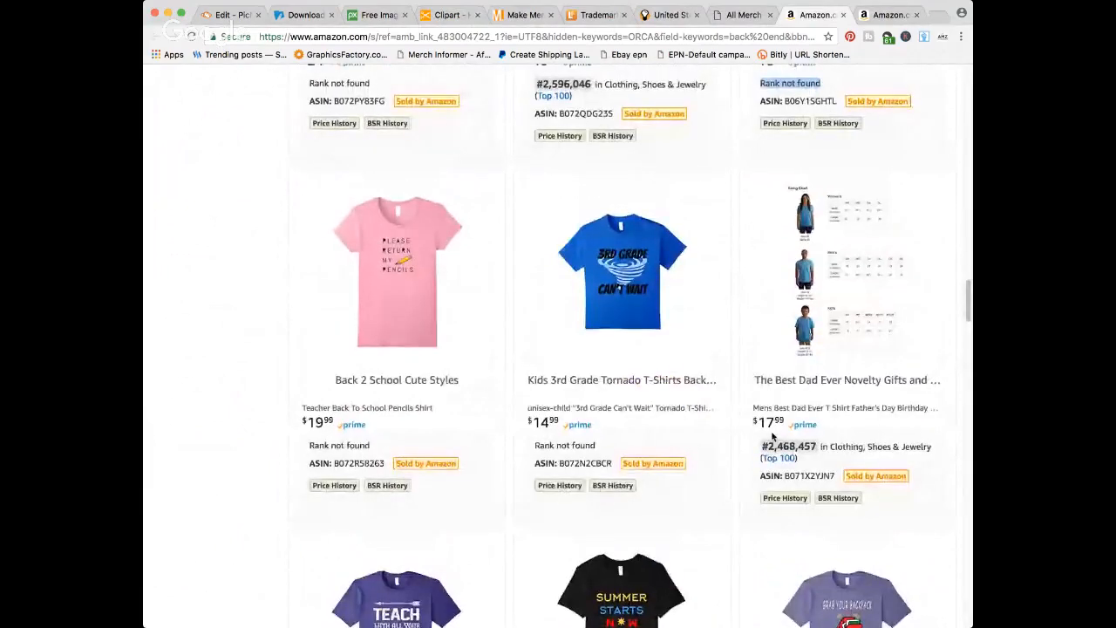
scroll(772, 437, up, 4)
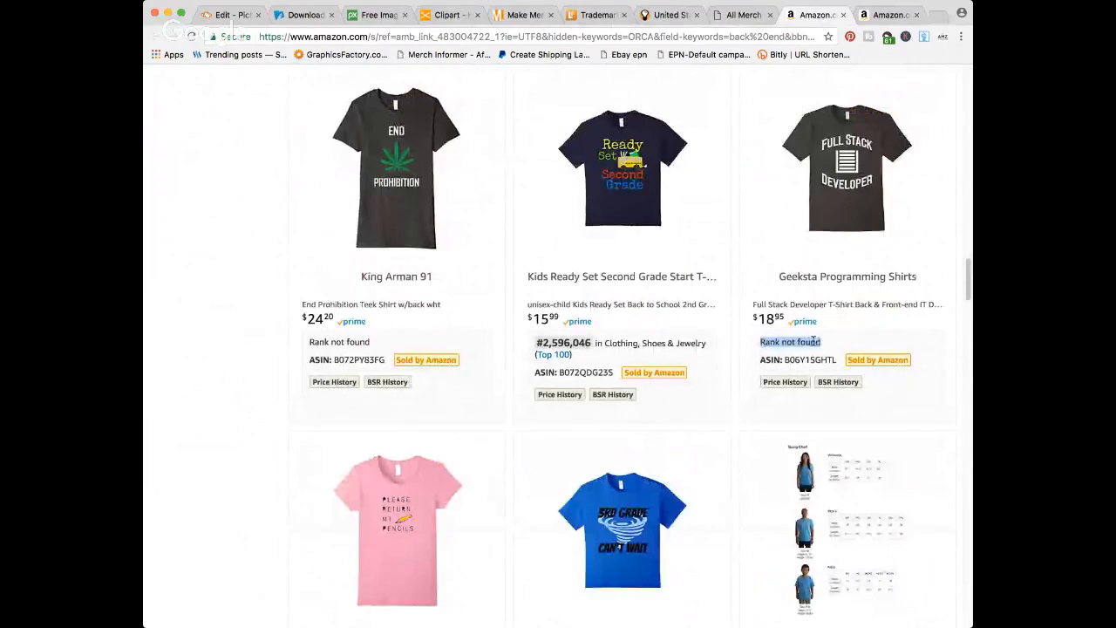
- Examine the rest of the "back end" results for relevance, and revisit the developer shirts among them
scroll(756, 393, down, 10)
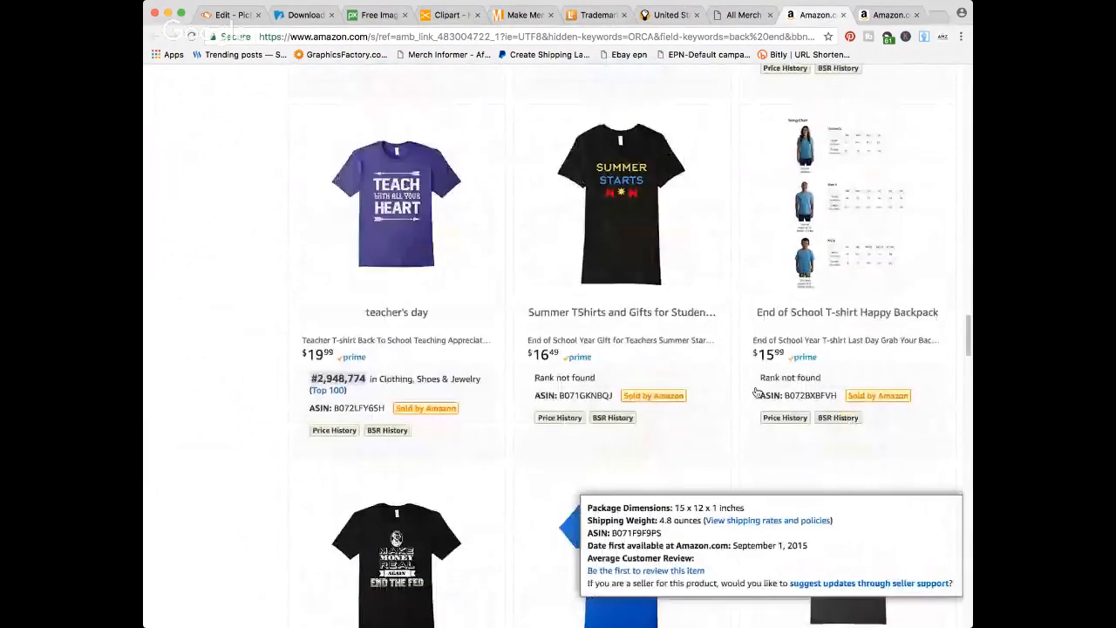
scroll(756, 392, down, 11)
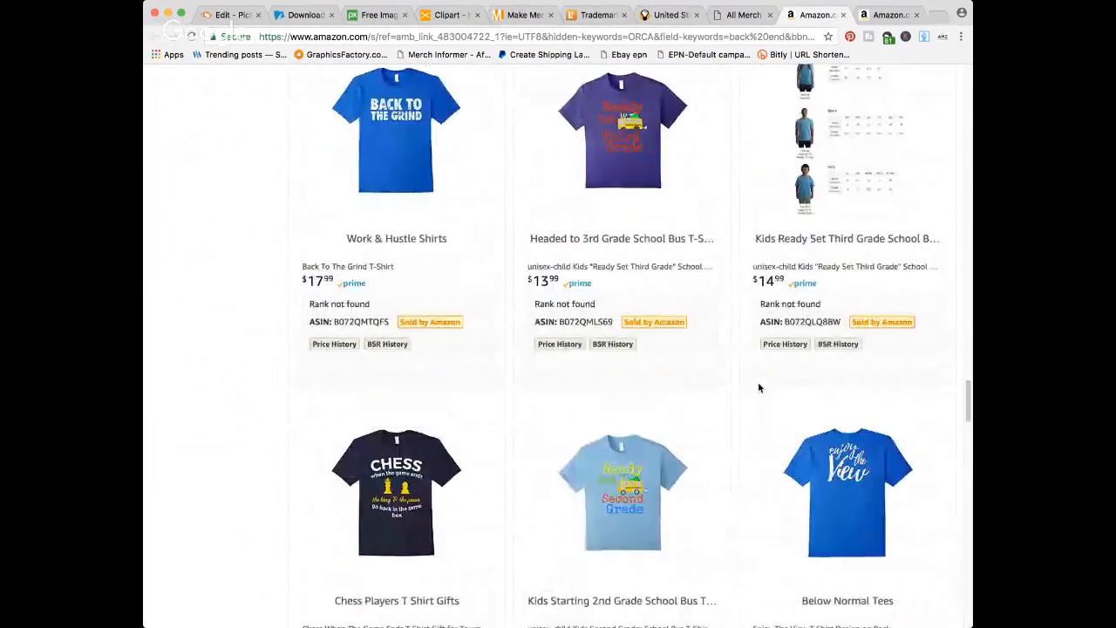
scroll(228, 458, down, 3)
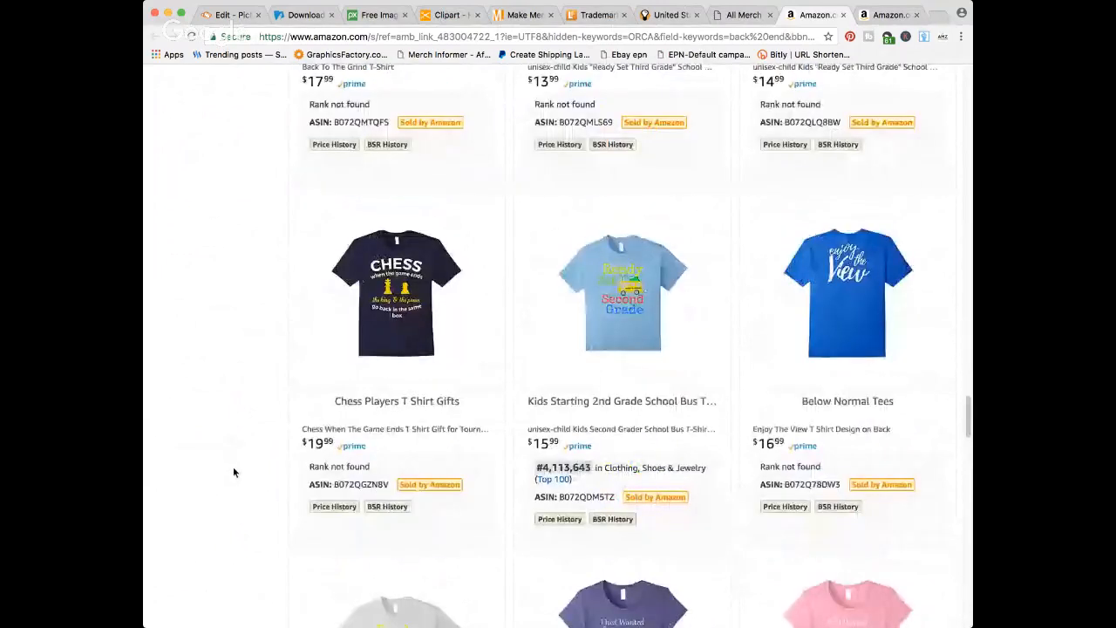
scroll(236, 475, down, 14)
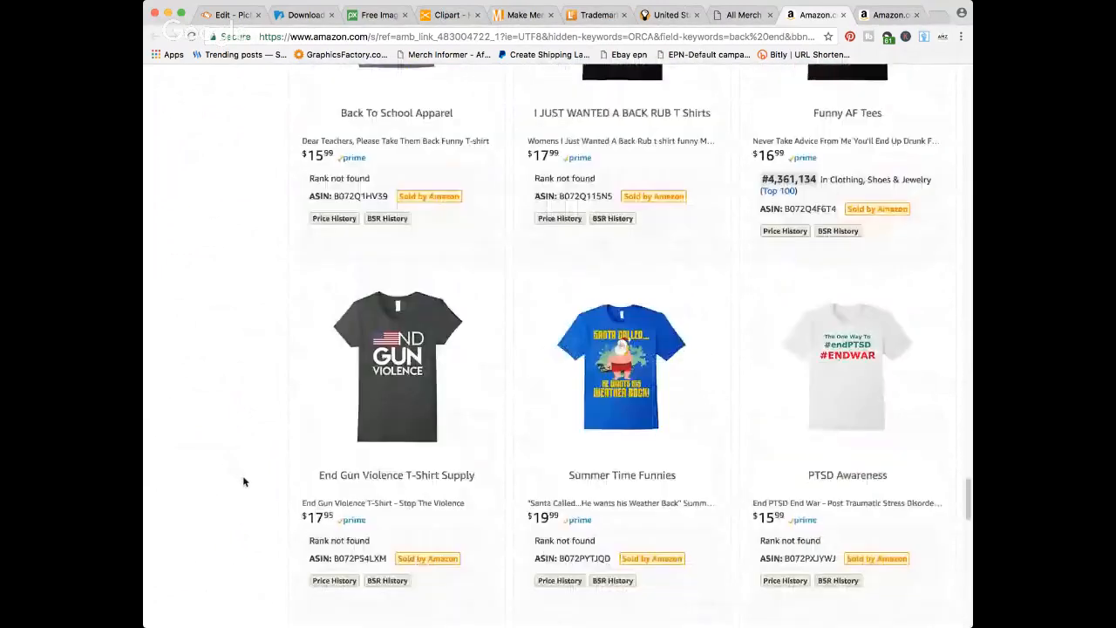
scroll(243, 477, down, 3)
scroll(243, 477, up, 20)
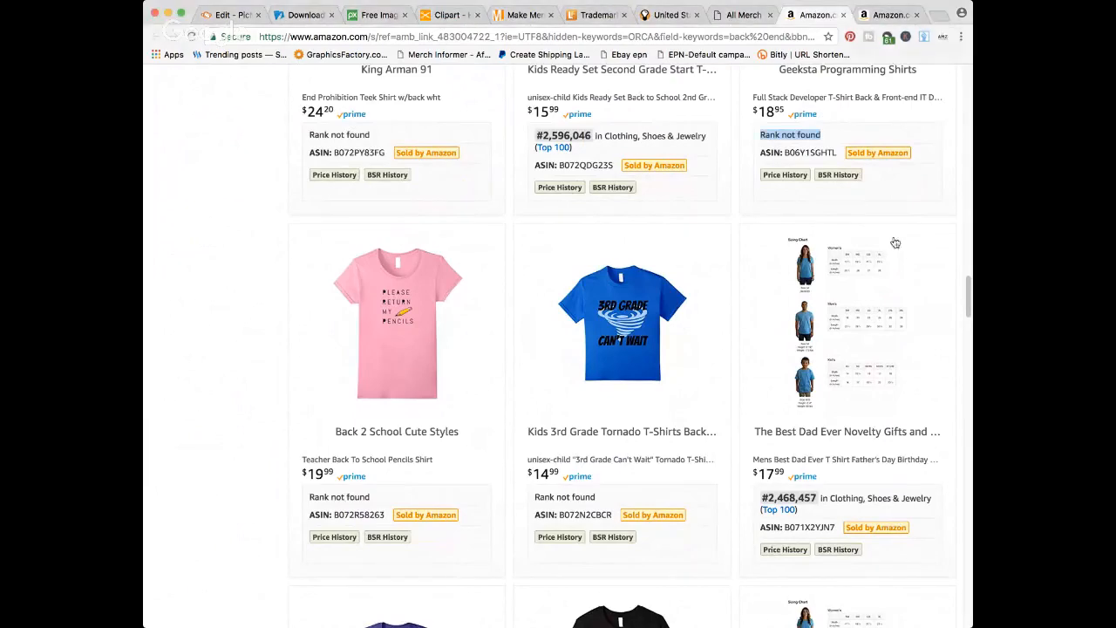
scroll(893, 242, up, 3)
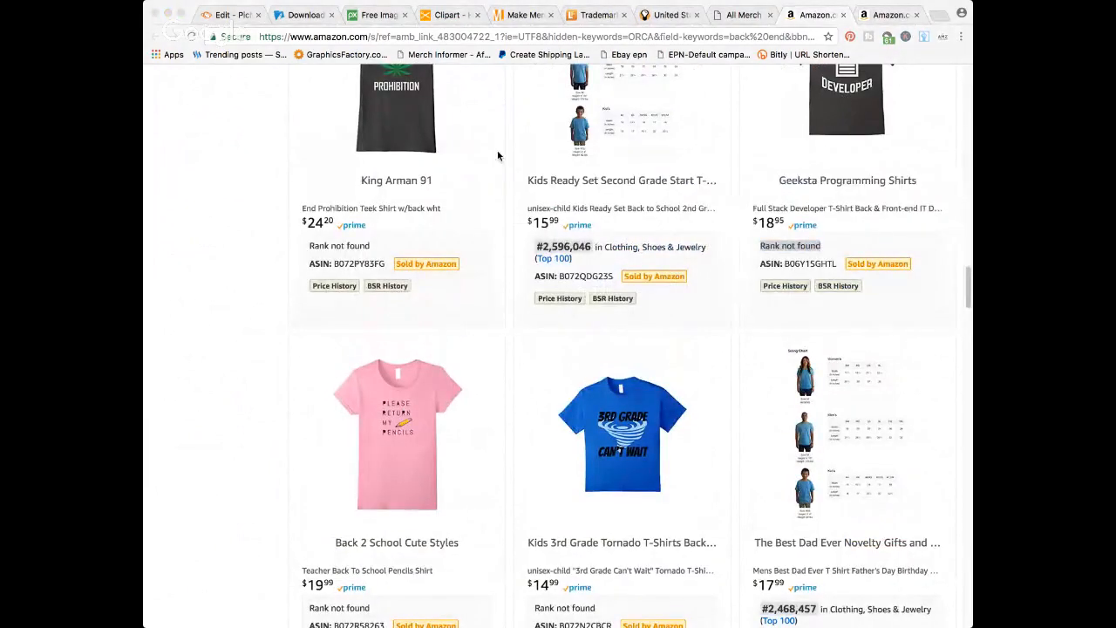
scroll(497, 156, up, 10)
- Return to Merch Informer and search the Merch by Amazon listings for the one-word keyword "backend"
click(738, 24)
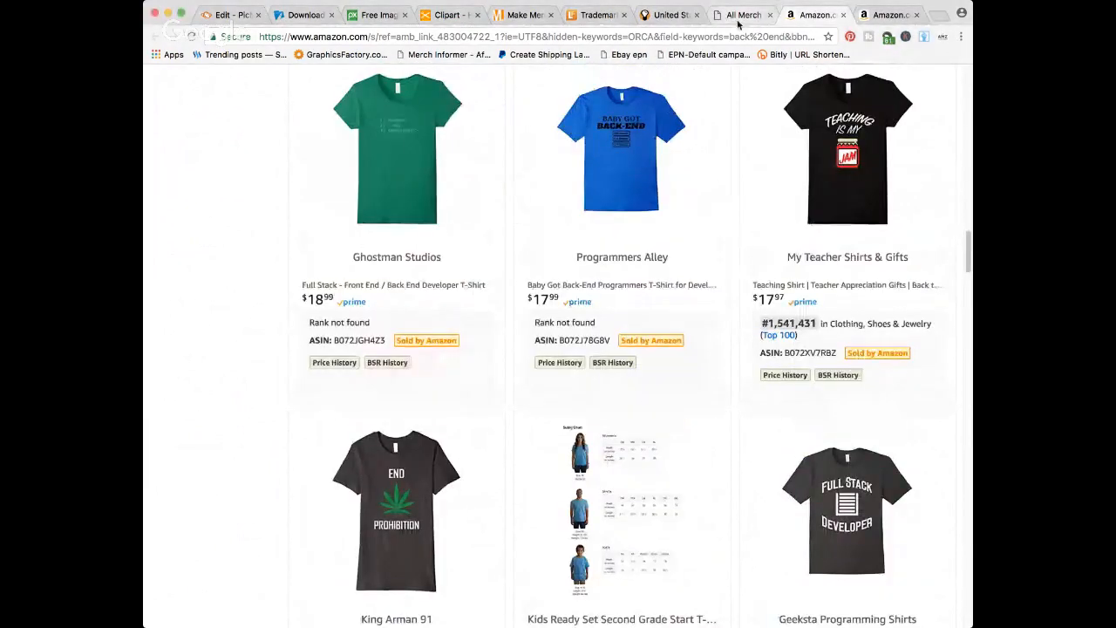
click(738, 21)
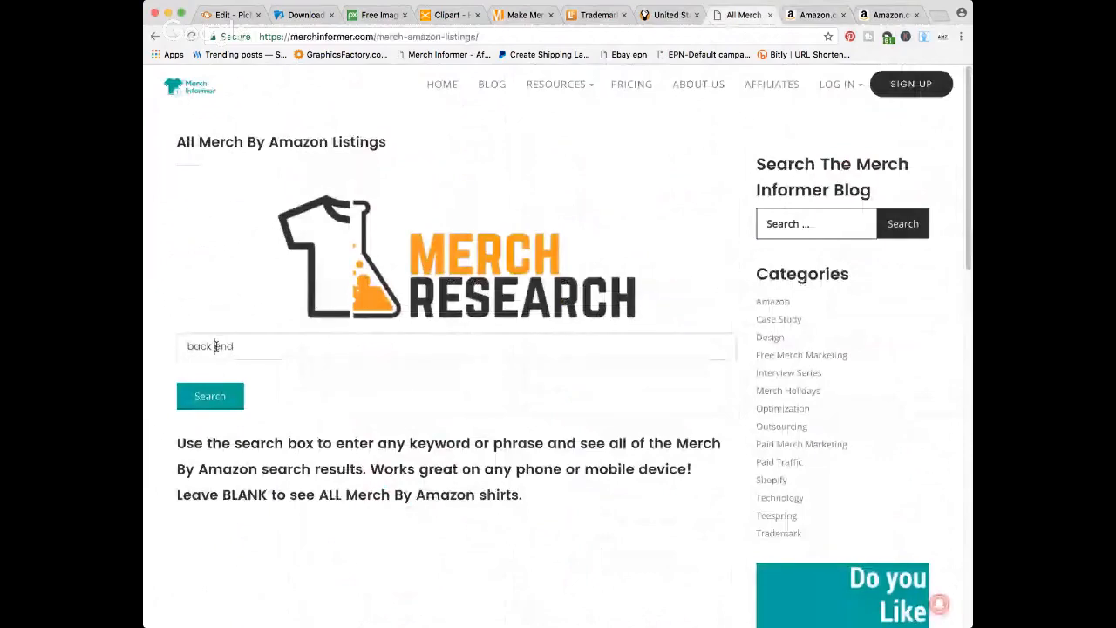
key(Return)
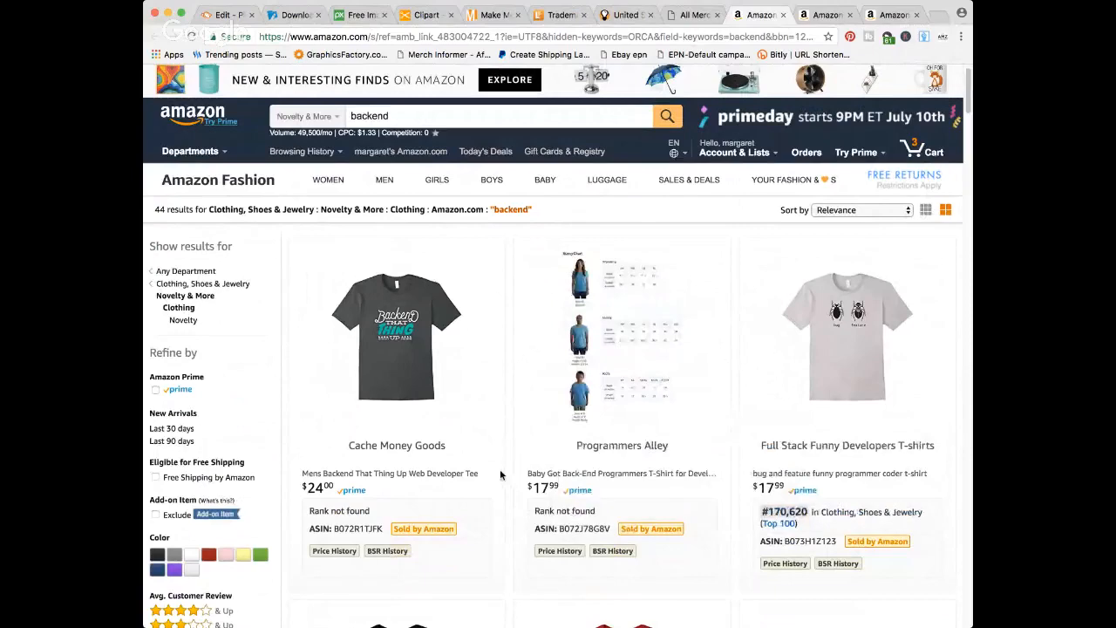
- Review the developer shirt designs and sales ranks in the "backend" results
scroll(474, 520, down, 3)
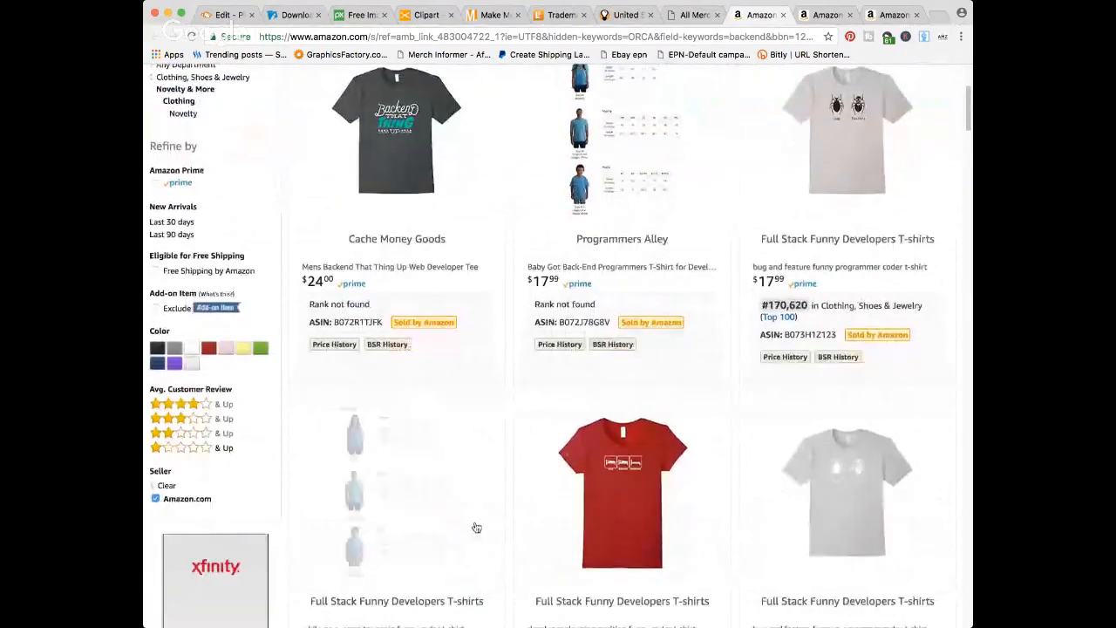
scroll(476, 528, down, 7)
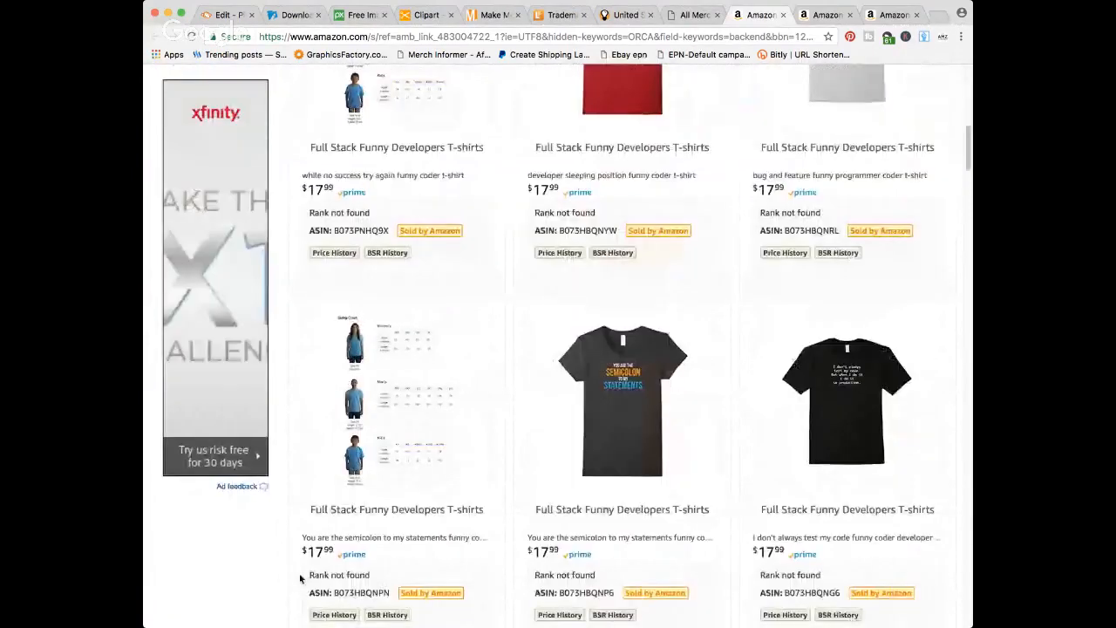
scroll(300, 579, down, 4)
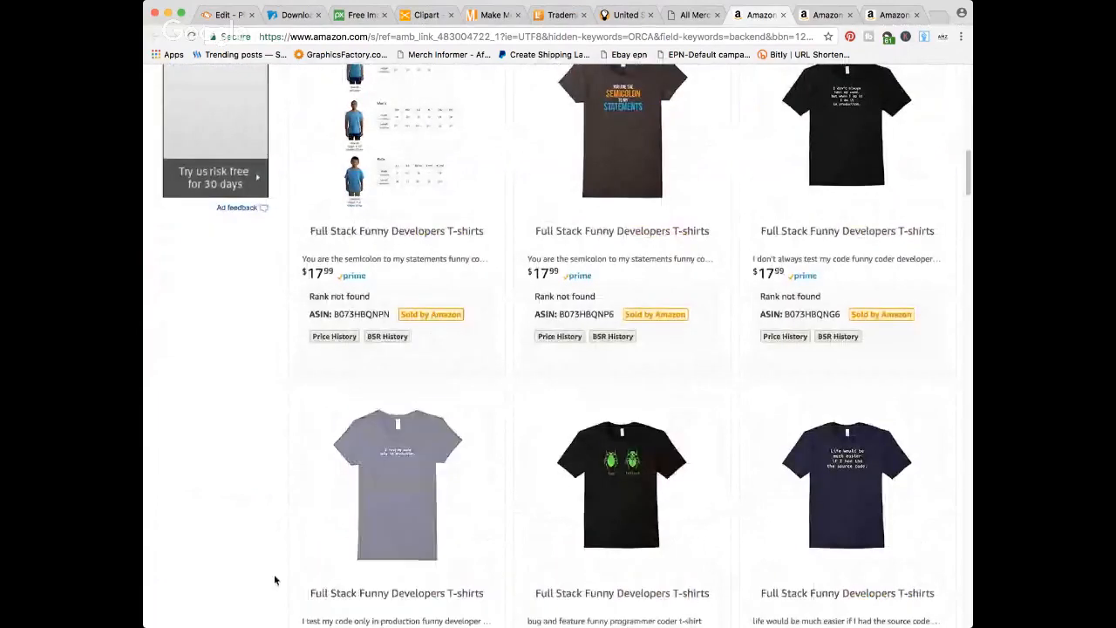
scroll(296, 582, down, 3)
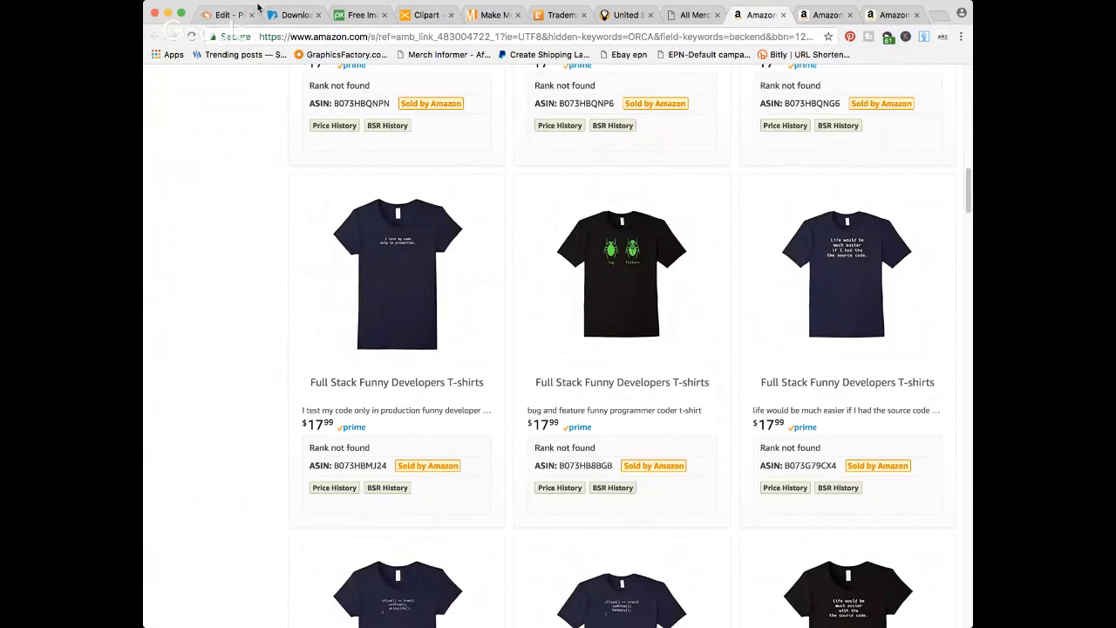
scroll(196, 412, down, 2)
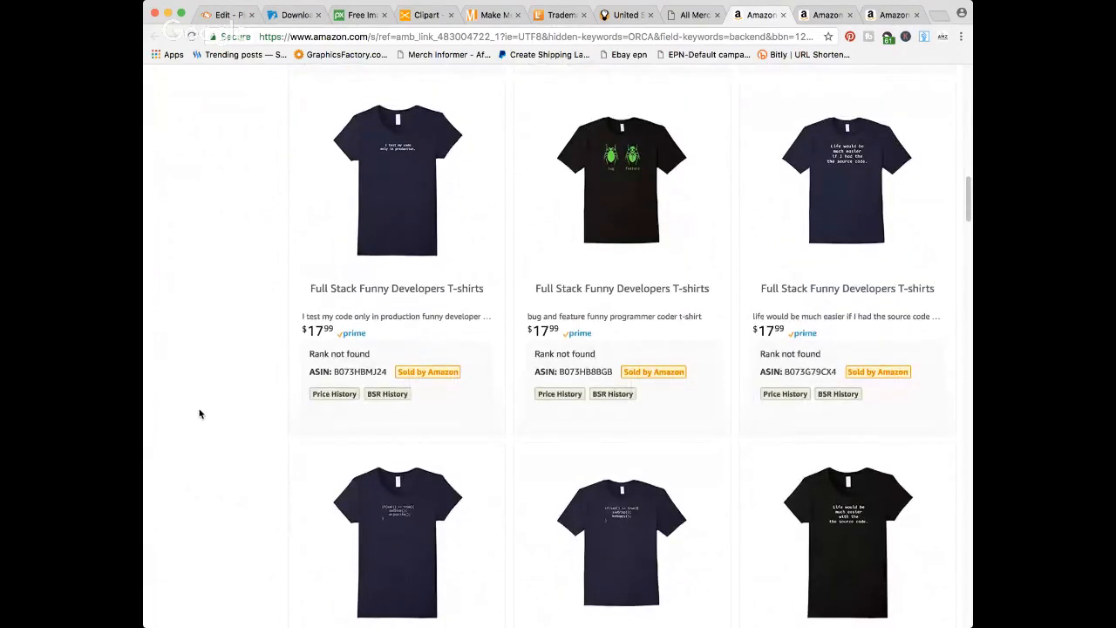
- Open the "I test my code only in production" shirt listing, inspect its design up close, and return to the search results
mouse_move(341, 235)
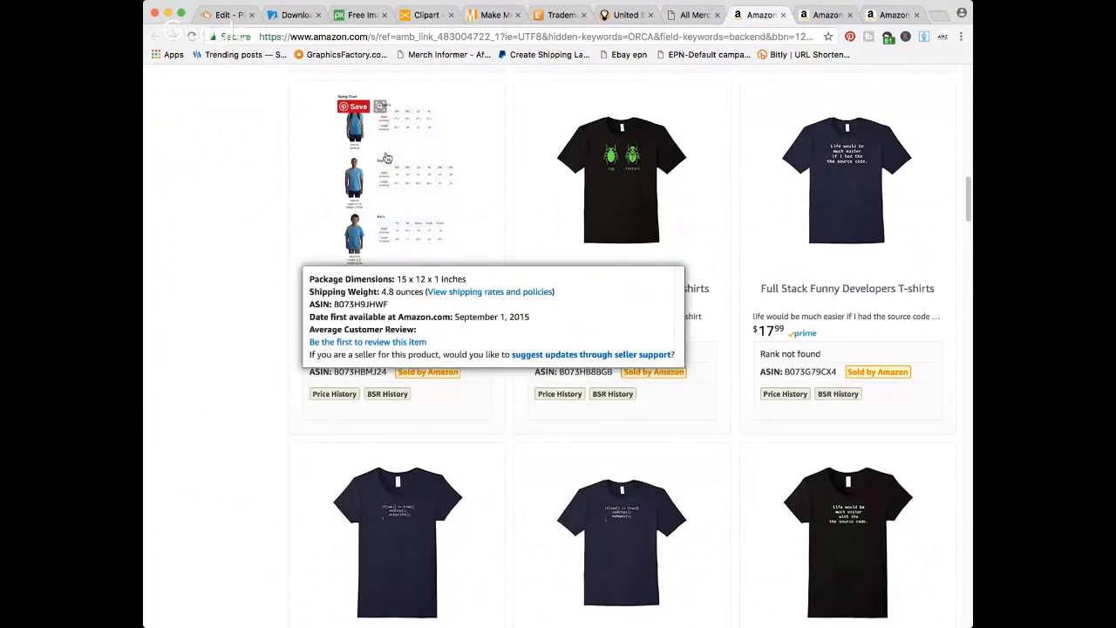
click(395, 170)
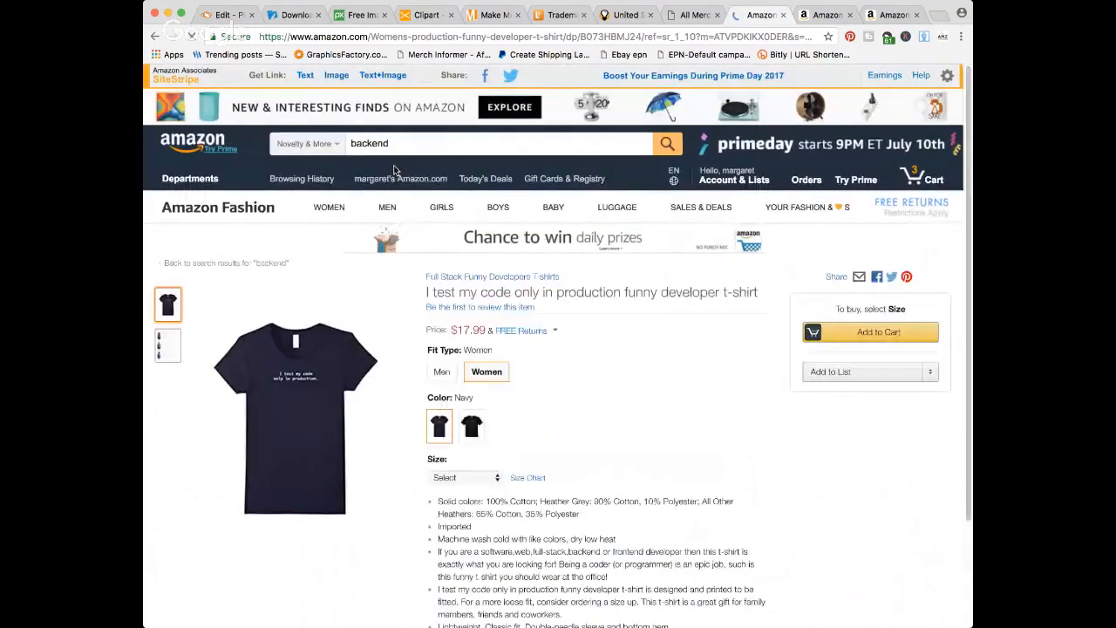
mouse_move(287, 401)
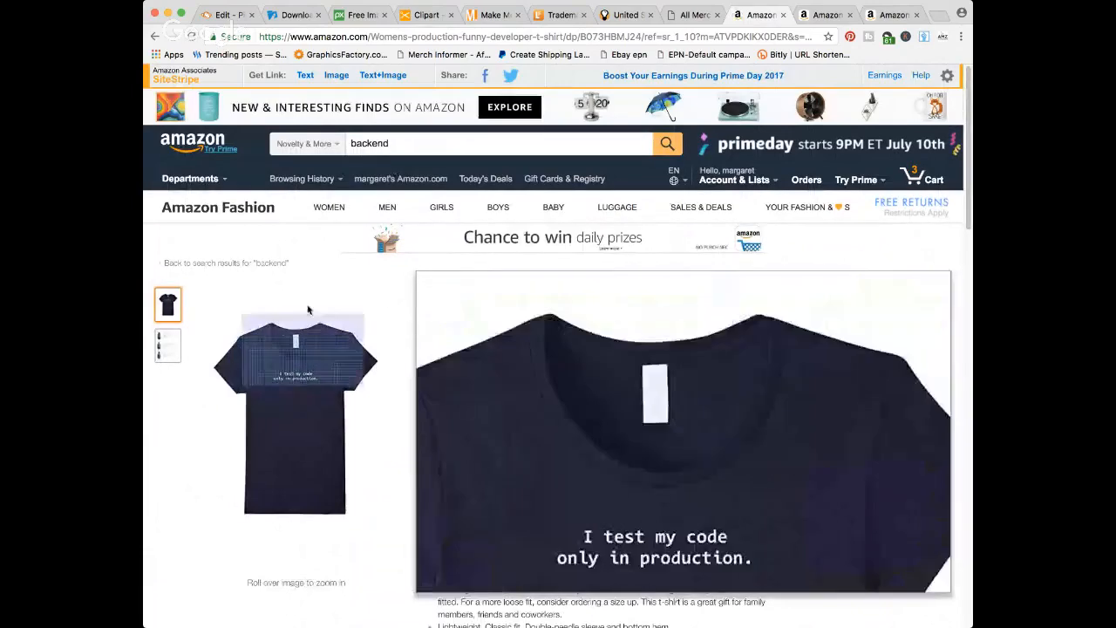
click(154, 35)
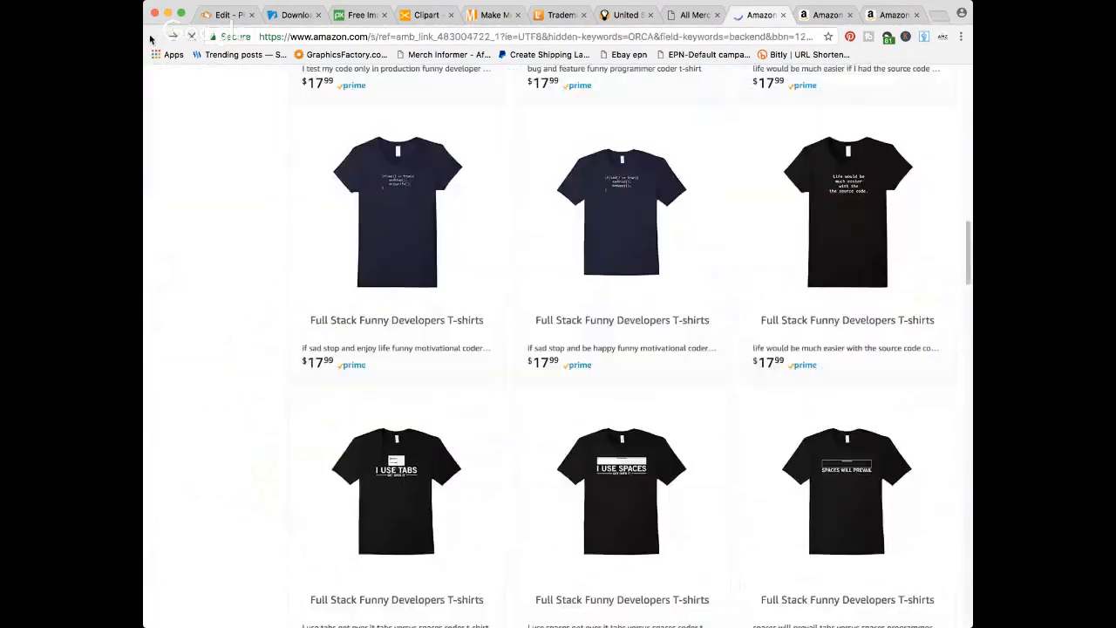
- Review the remaining shirt designs and sales ranks in the "backend" search results, including the tabs-versus-spaces, Yo Hablo and caffeine shirts
scroll(294, 462, down, 2)
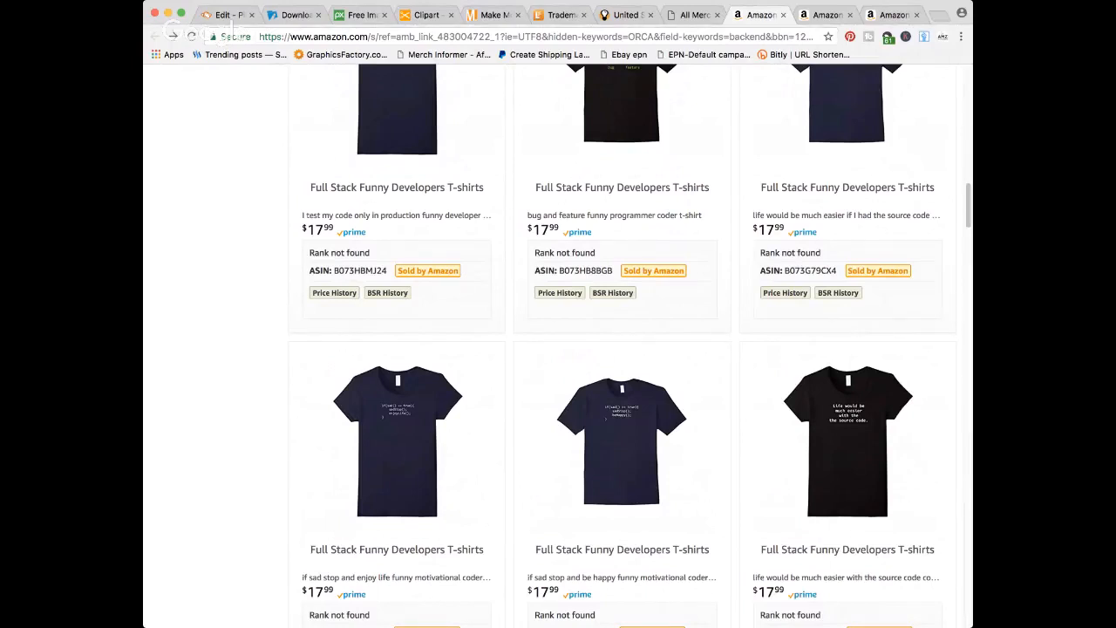
scroll(223, 512, down, 5)
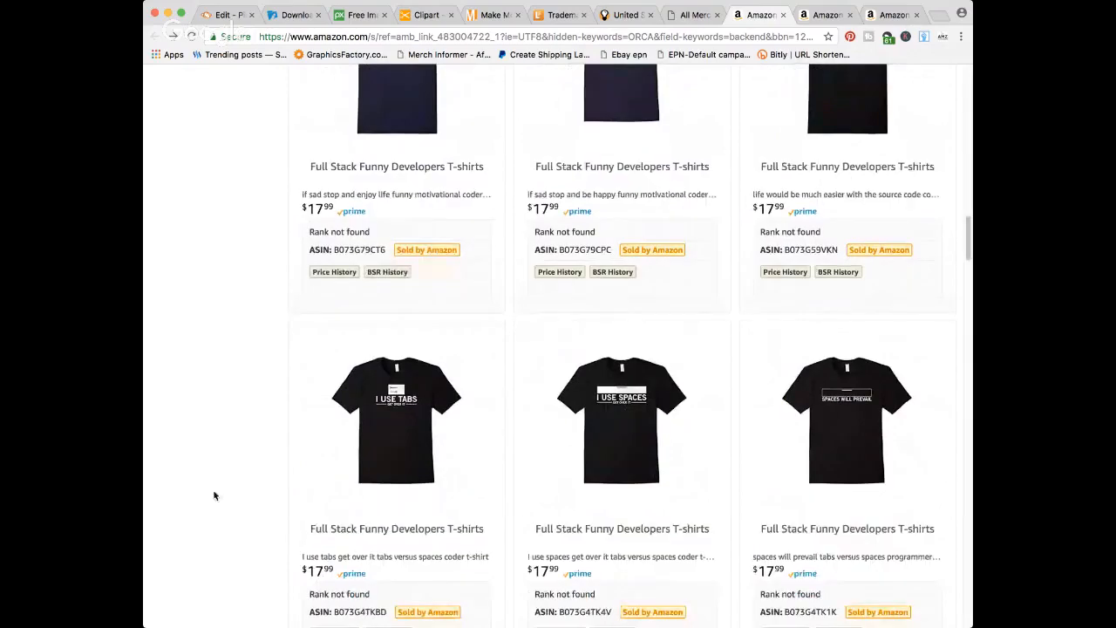
scroll(191, 484, down, 4)
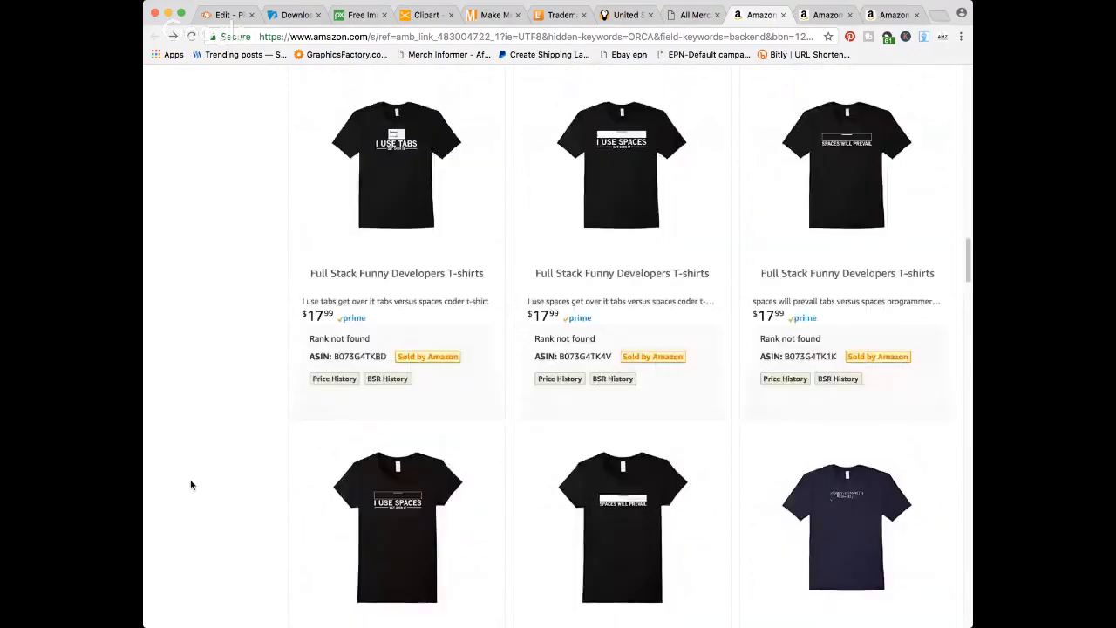
scroll(191, 478, down, 4)
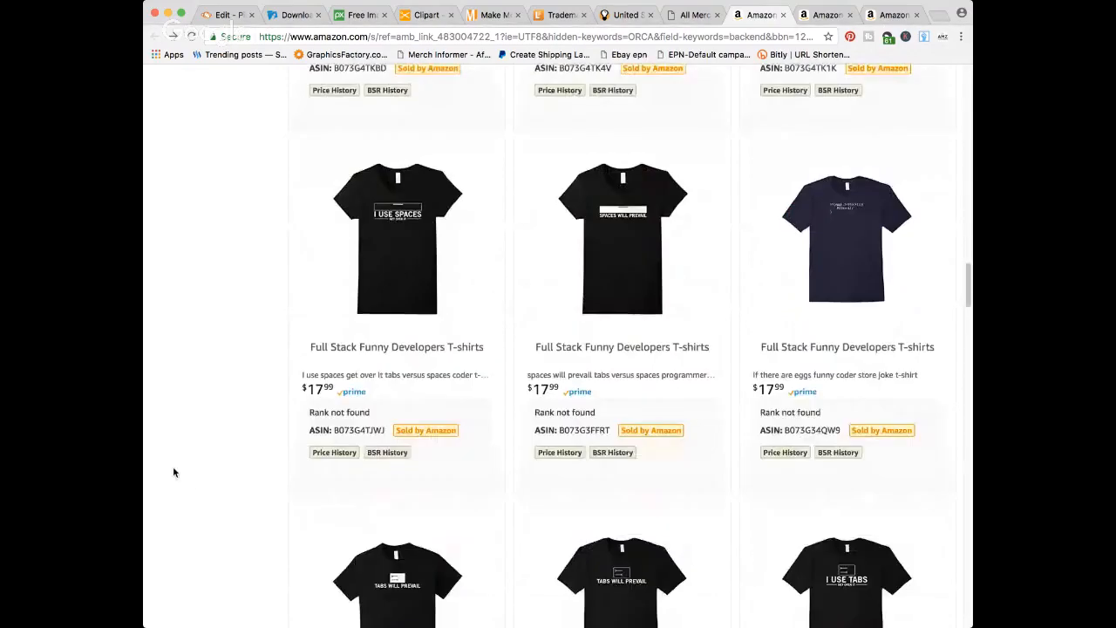
mouse_move(840, 213)
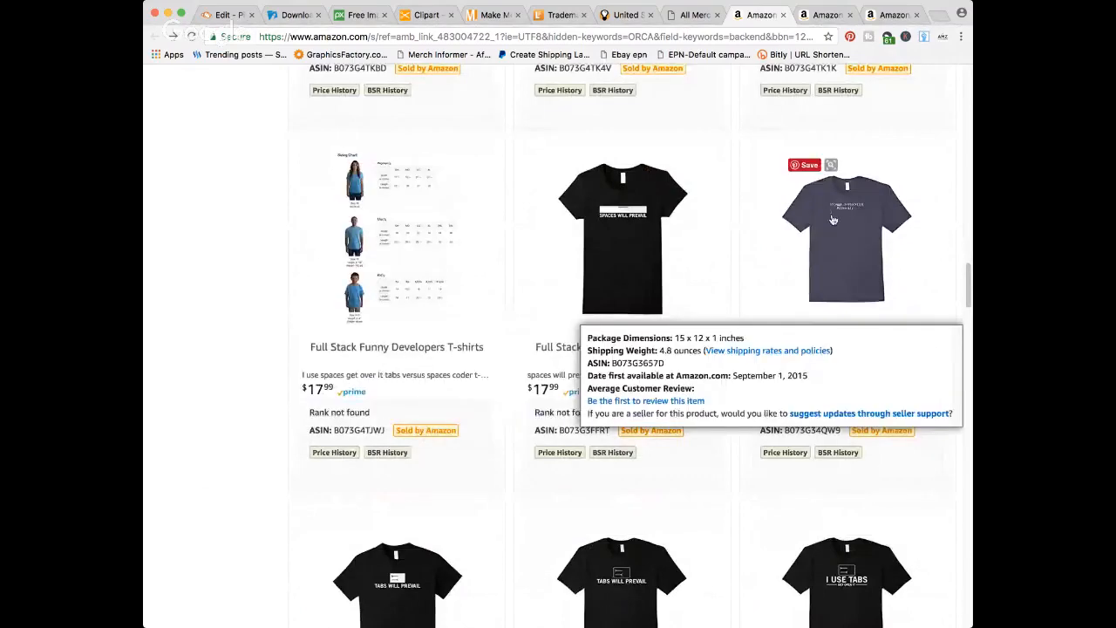
scroll(325, 374, down, 3)
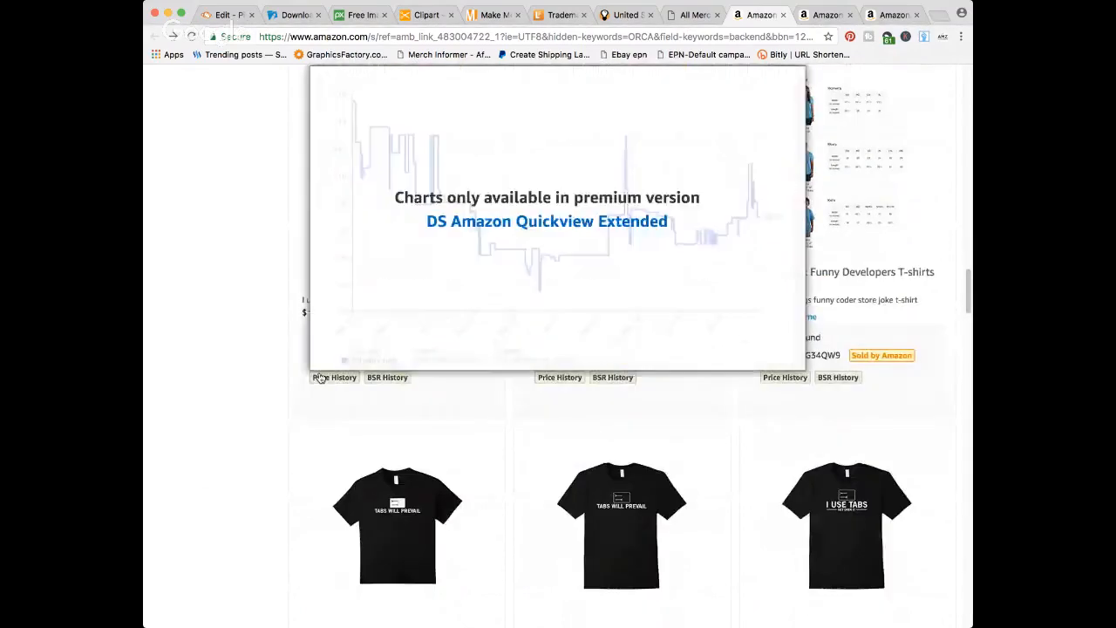
scroll(336, 362, down, 7)
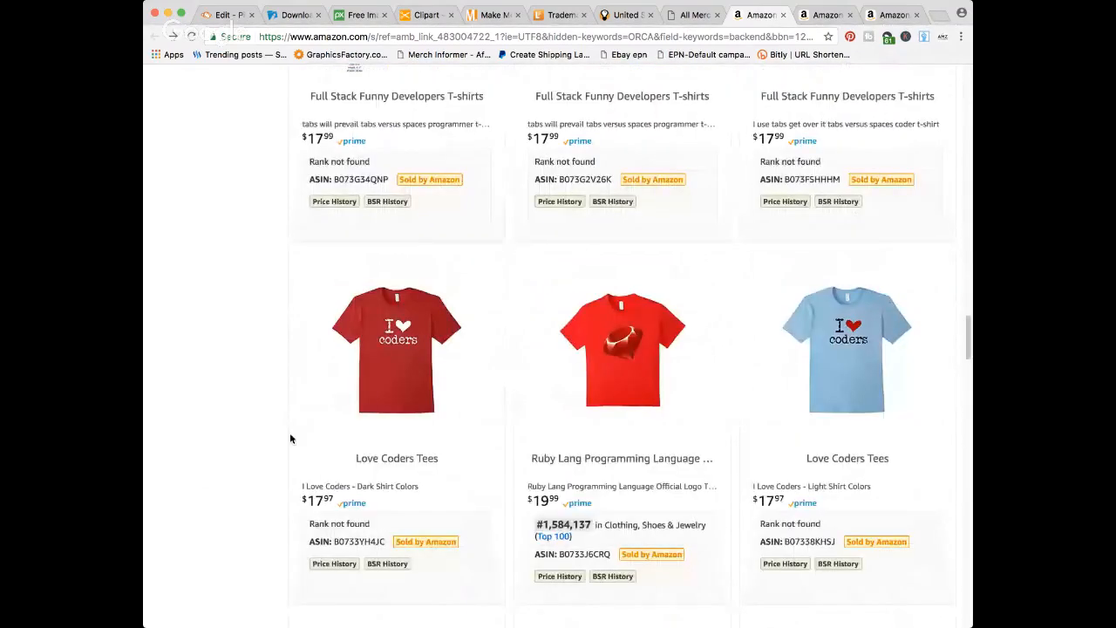
scroll(292, 438, down, 3)
scroll(295, 432, down, 7)
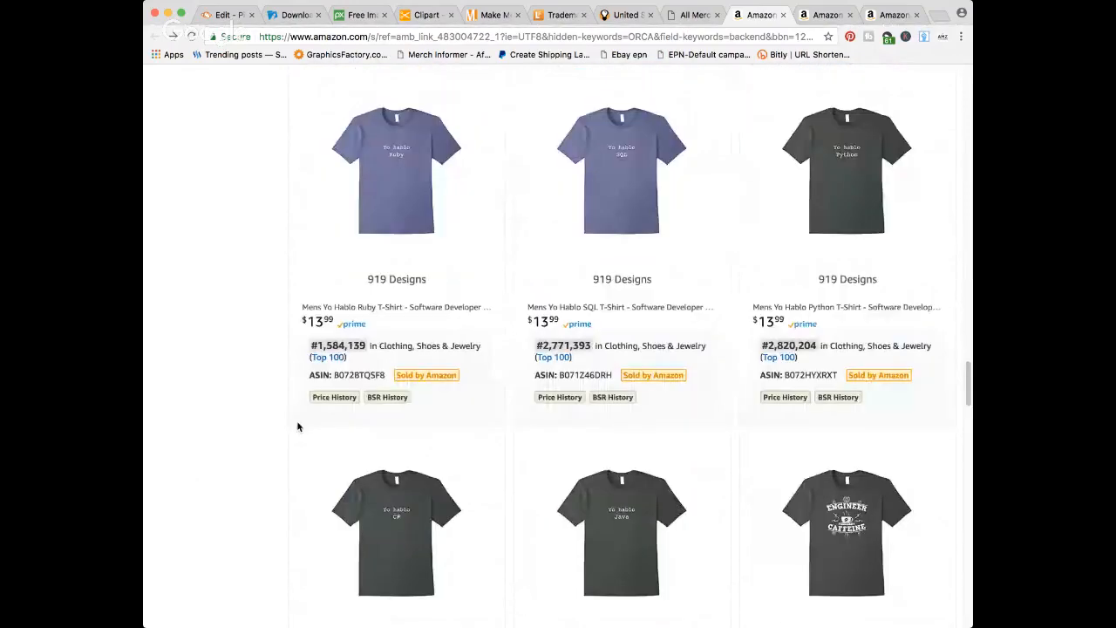
scroll(300, 426, down, 10)
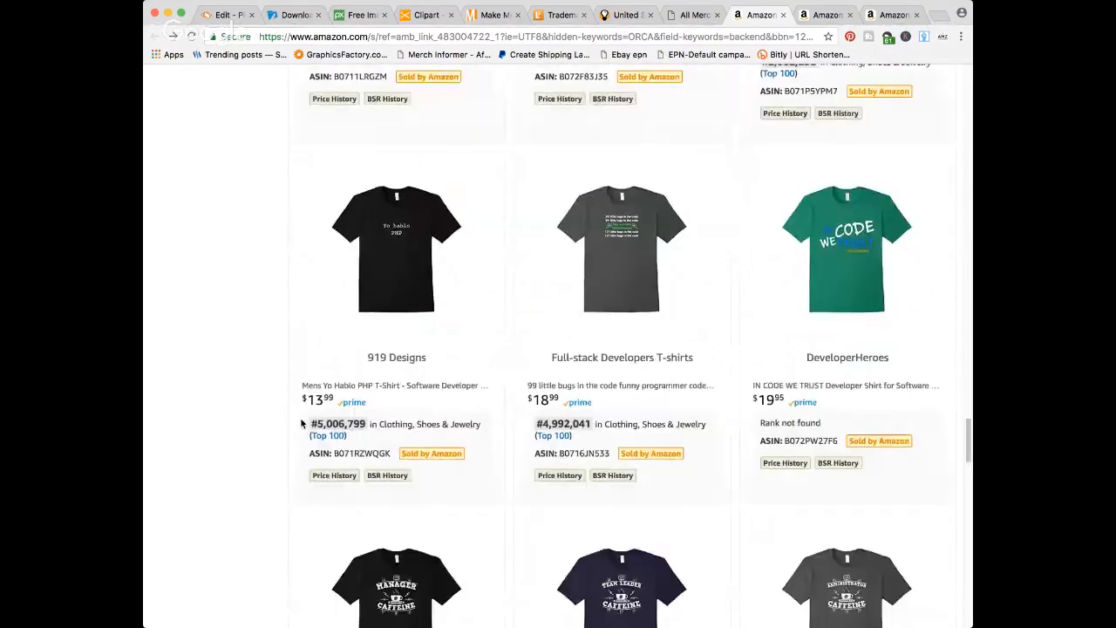
scroll(301, 423, down, 8)
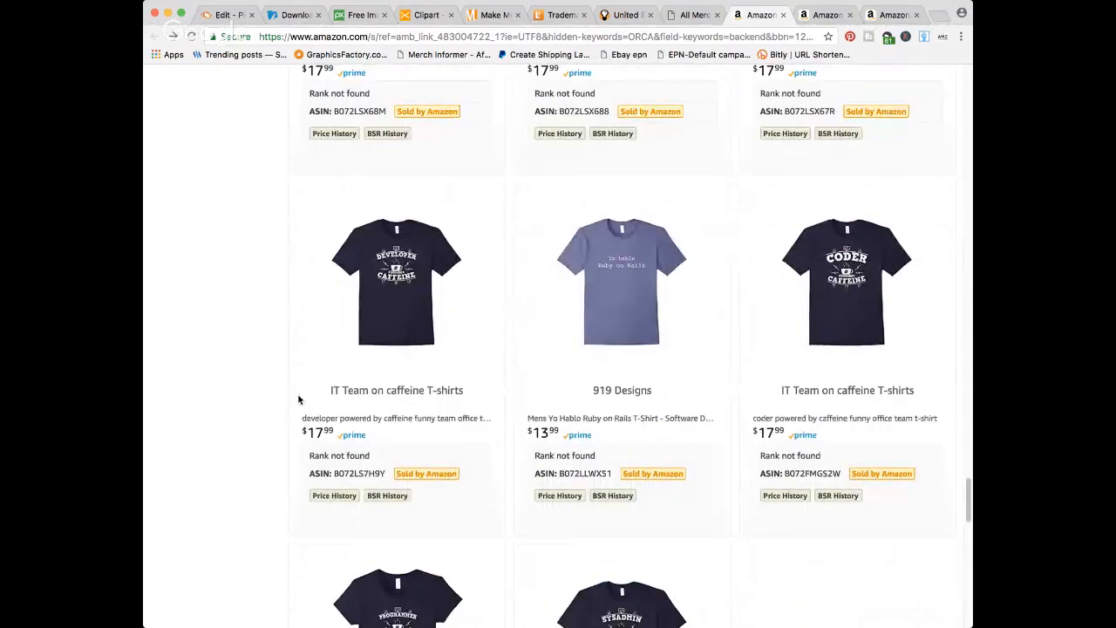
scroll(299, 397, down, 20)
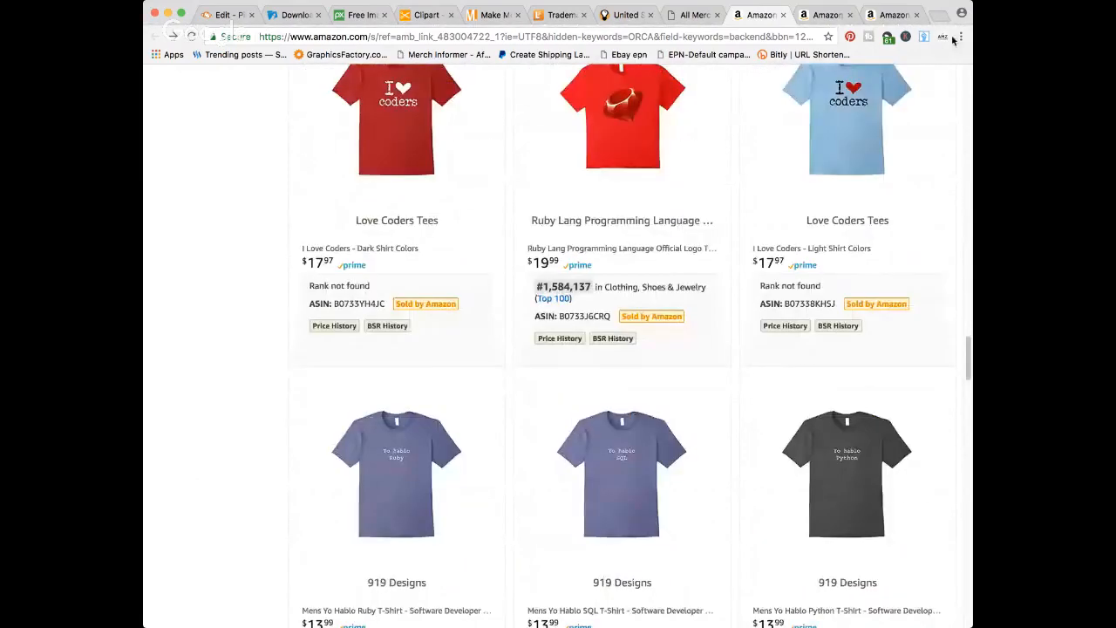
- Run a Unicorn Smasher analysis of the "backend" results and try to extend it to the next results page
click(942, 37)
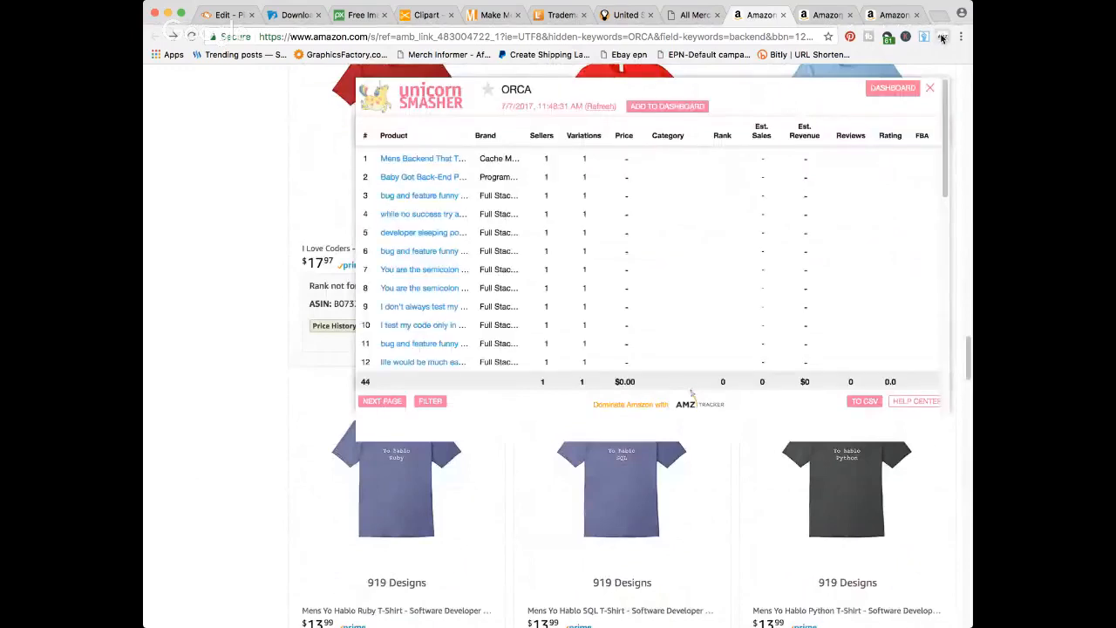
click(385, 401)
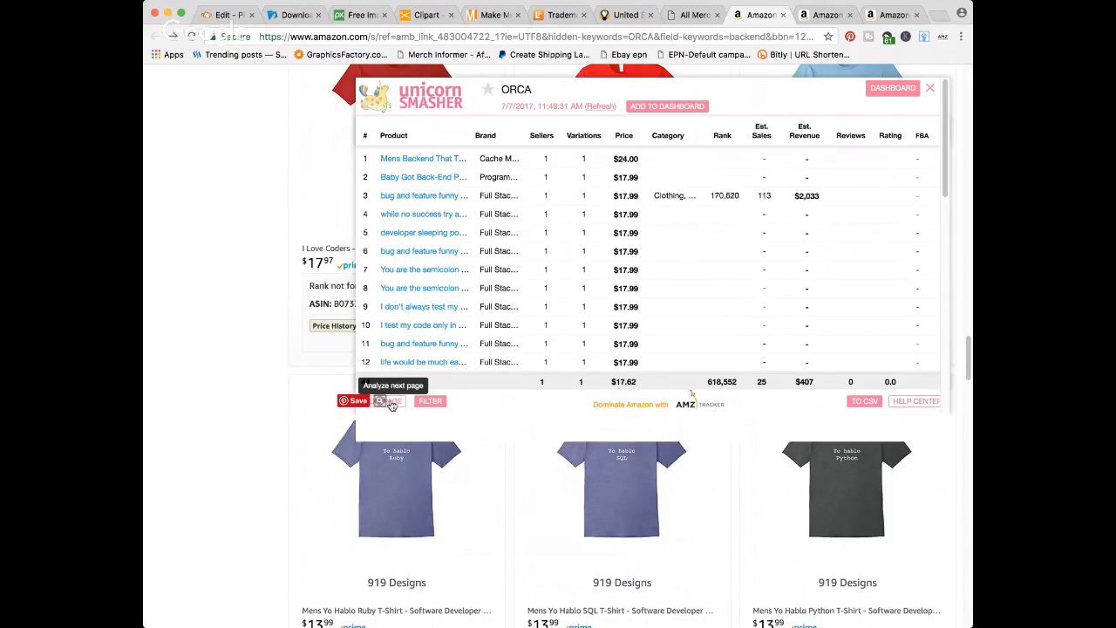
click(392, 405)
click(392, 405)
click(390, 404)
click(389, 404)
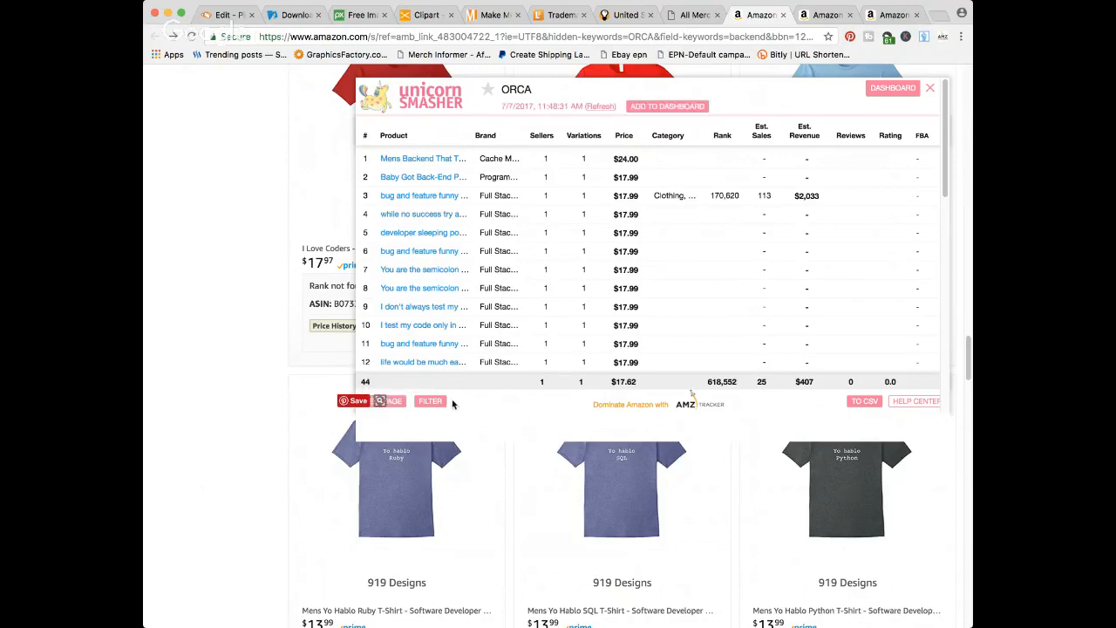
click(385, 404)
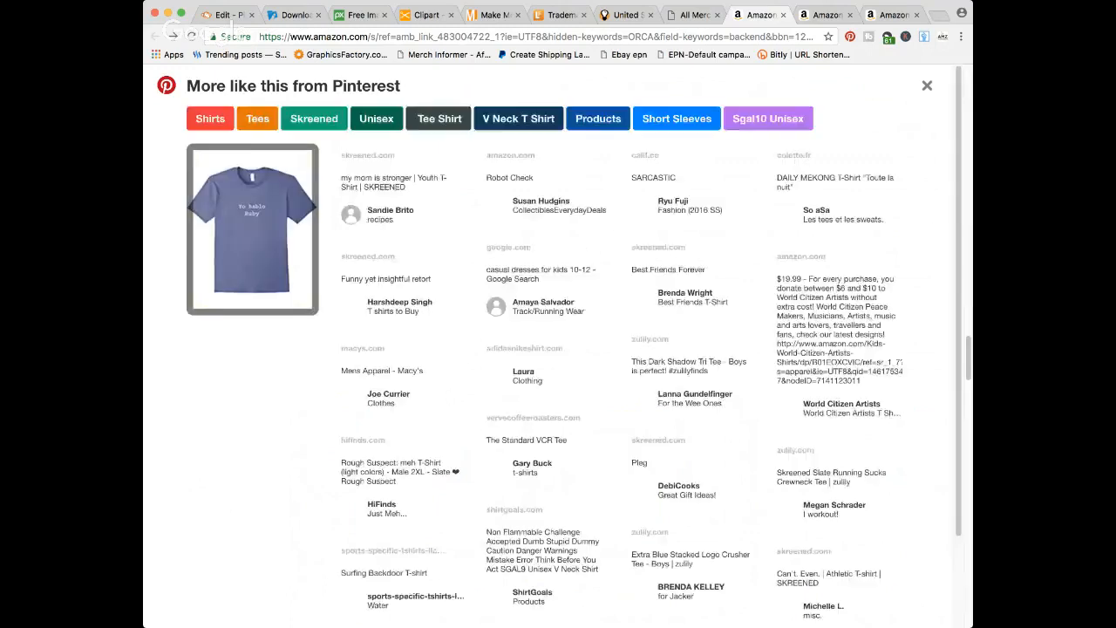
click(693, 15)
key(ctrl+Tab)
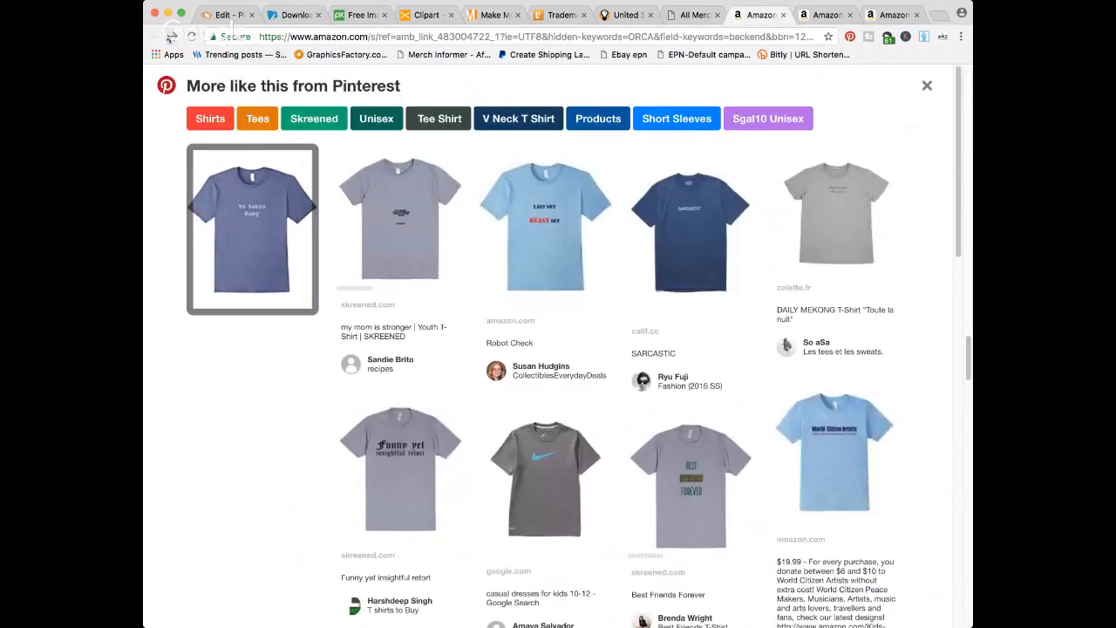
click(927, 86)
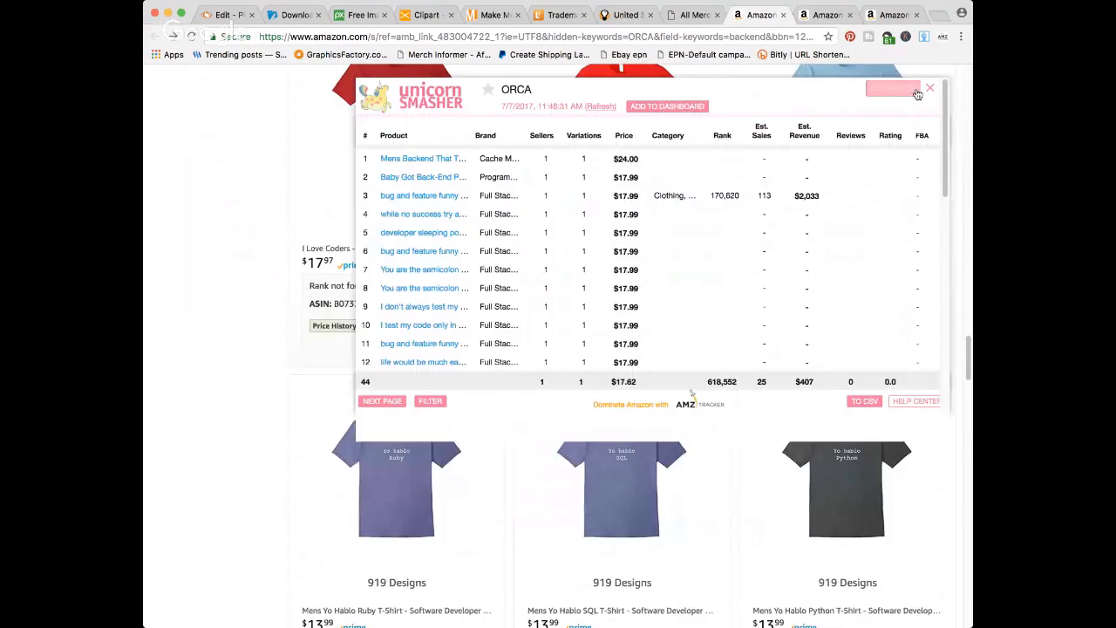
- Sort the Unicorn Smasher product list by Amazon Best Sellers Rank and go to the ranked products
click(725, 140)
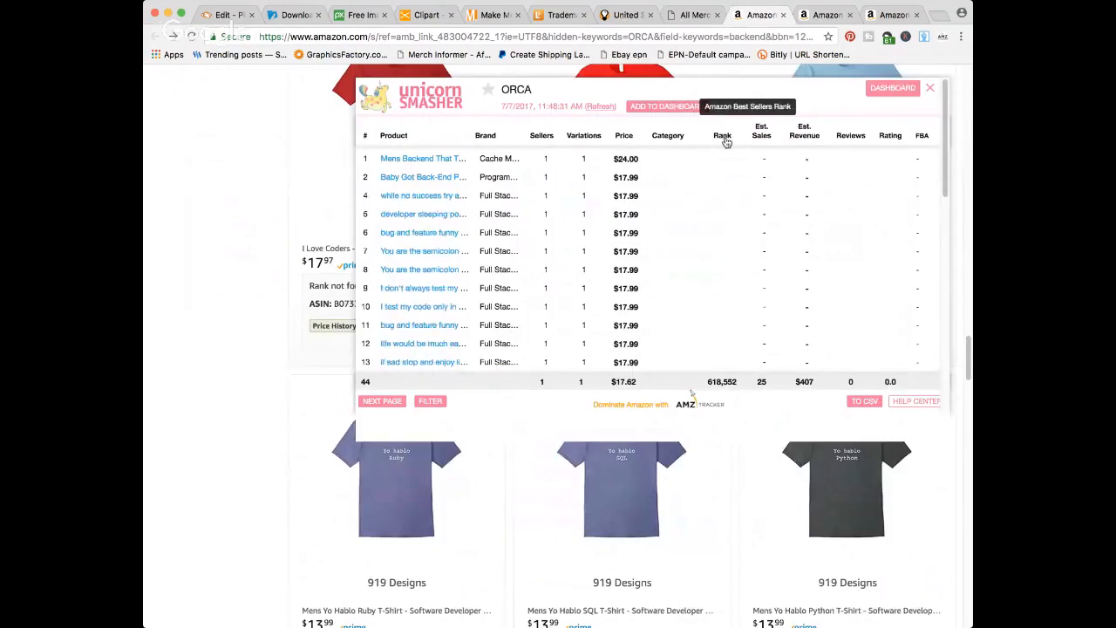
scroll(724, 244, up, 5)
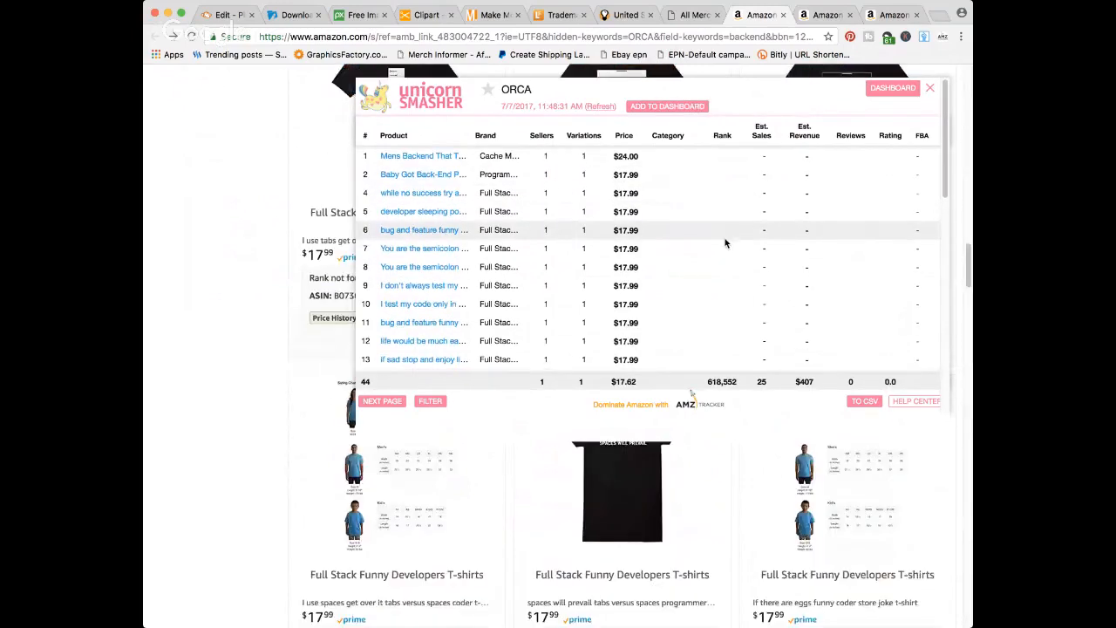
scroll(725, 243, down, 10)
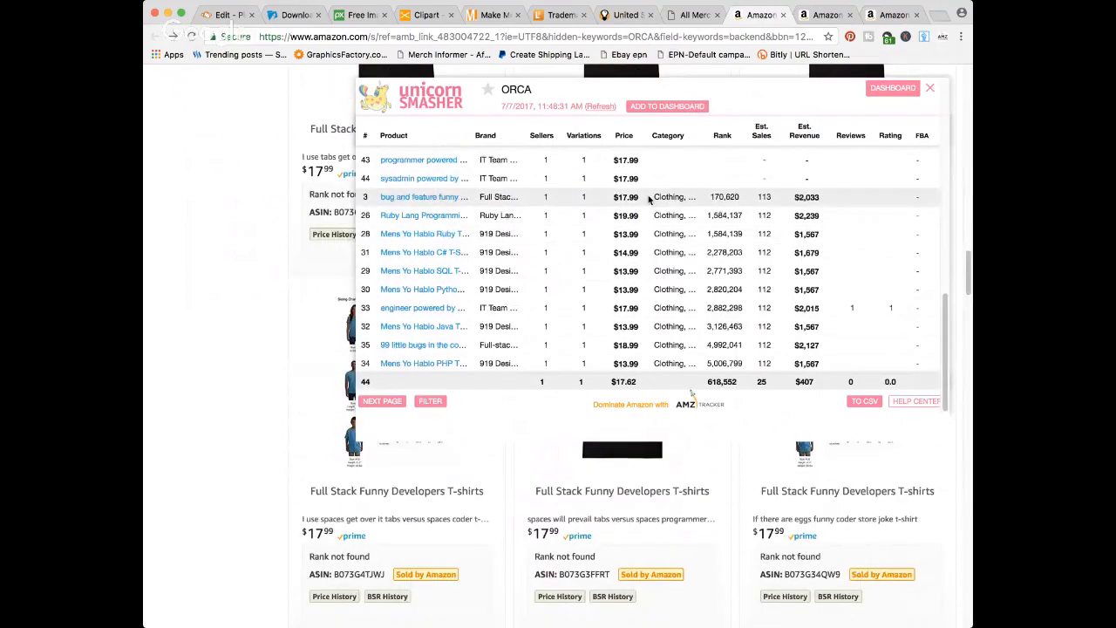
- Preview the ranked developer shirts in the product list, then open the Mens Yo Hablo Java T-Shirt listing and close it after viewing the design
mouse_move(436, 203)
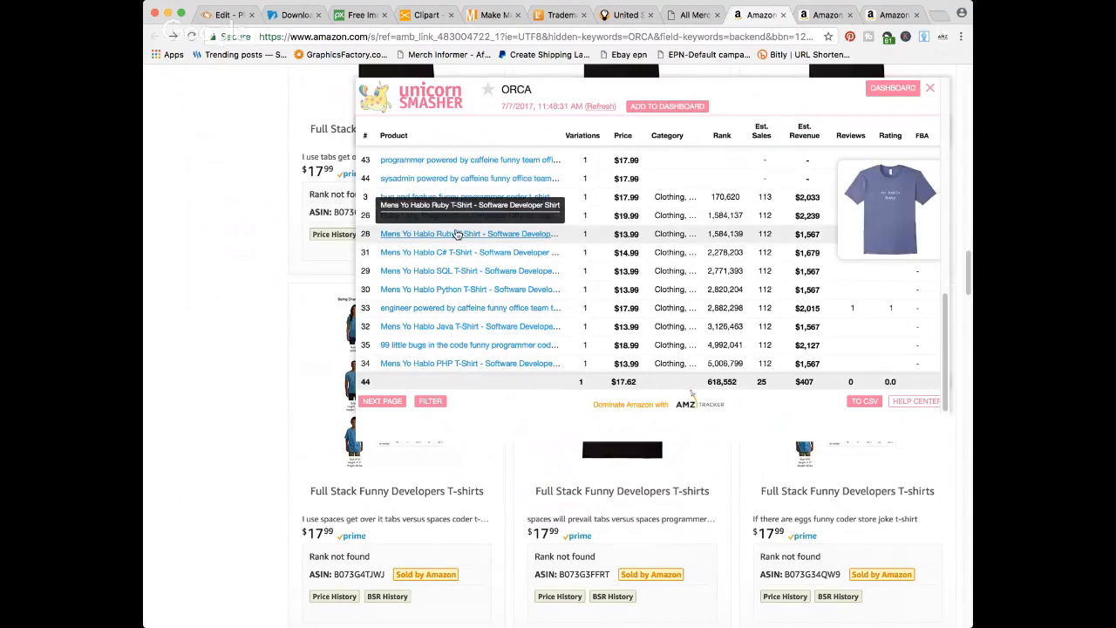
mouse_move(455, 276)
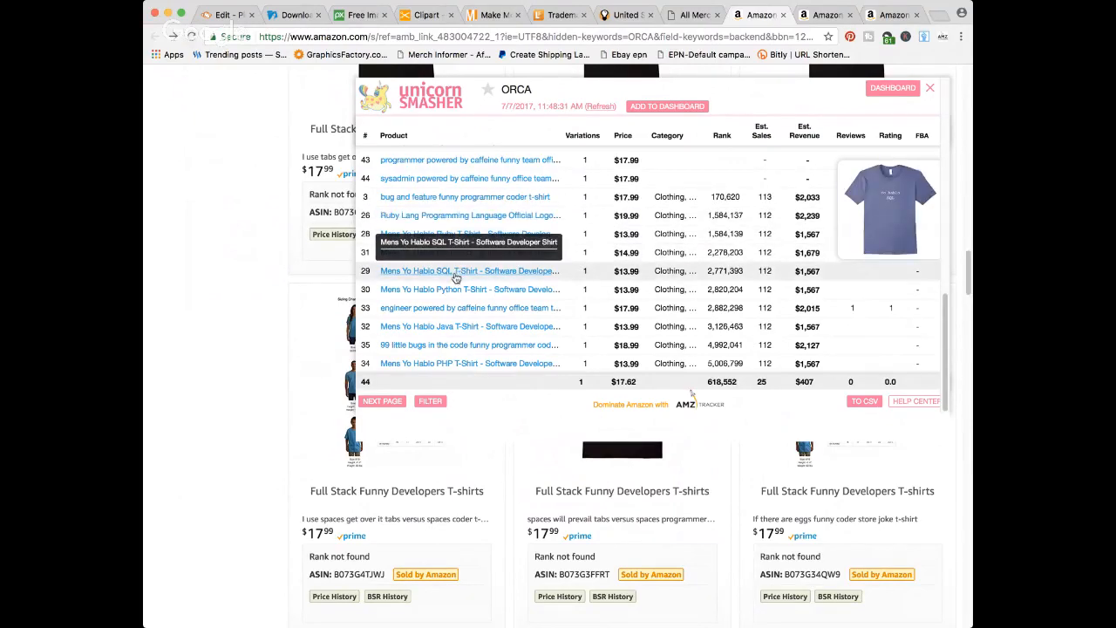
mouse_move(449, 308)
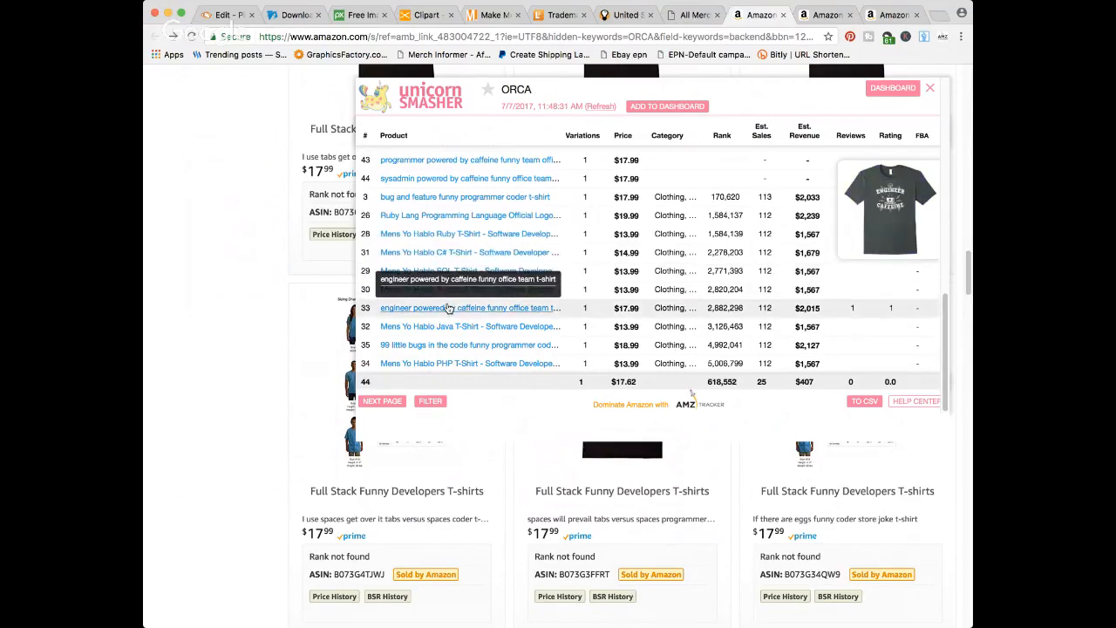
click(448, 326)
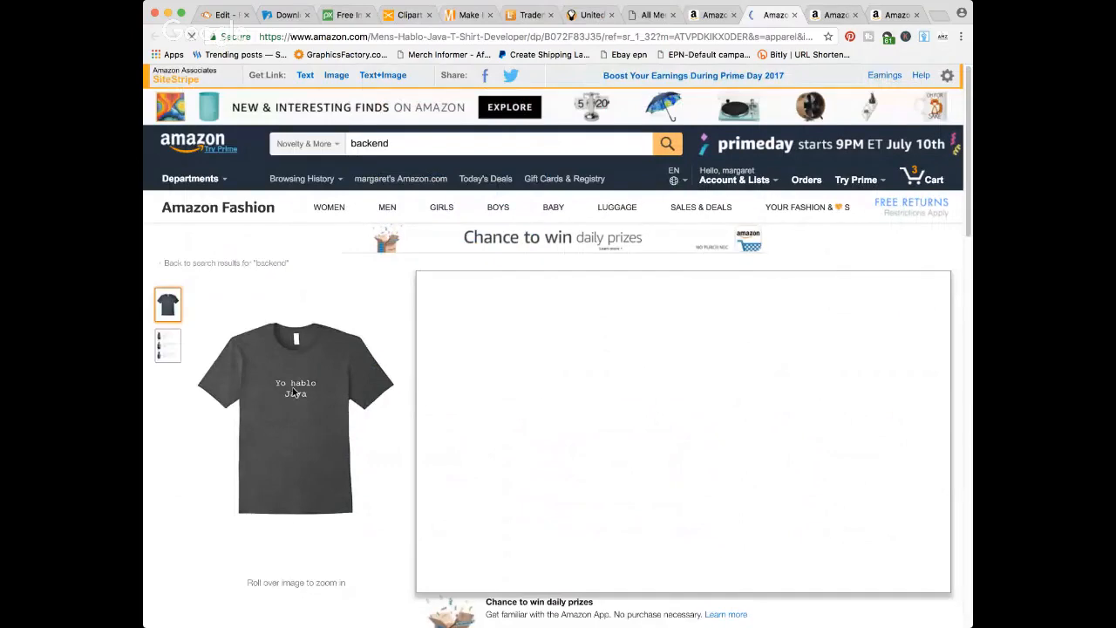
click(794, 16)
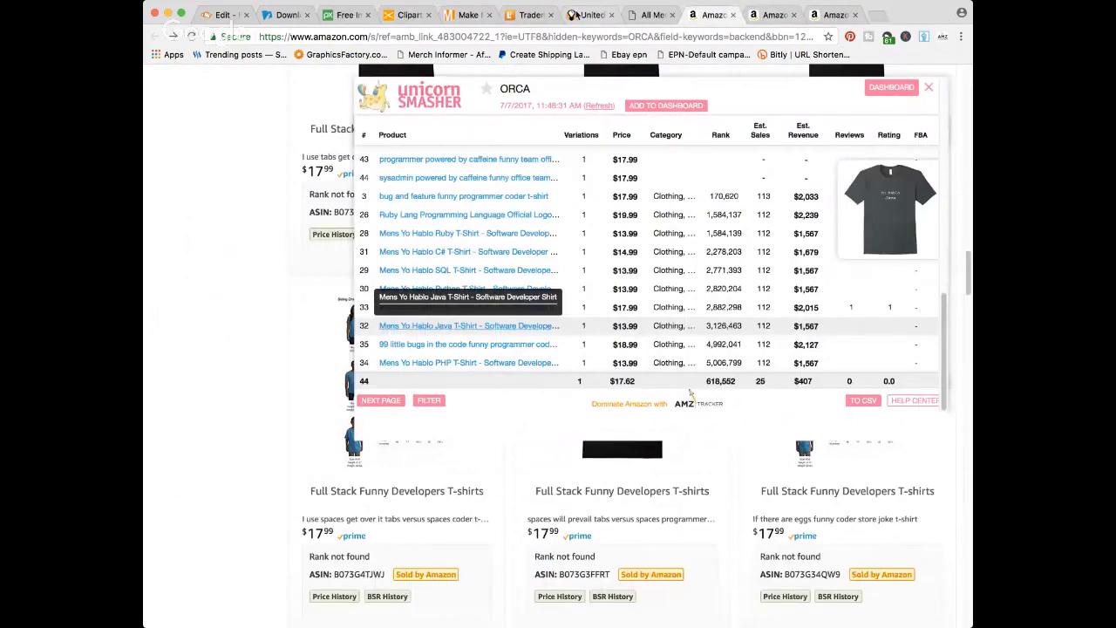
- Open a blank browser tab and switch to the United States Patent and Trademark Office website
click(645, 15)
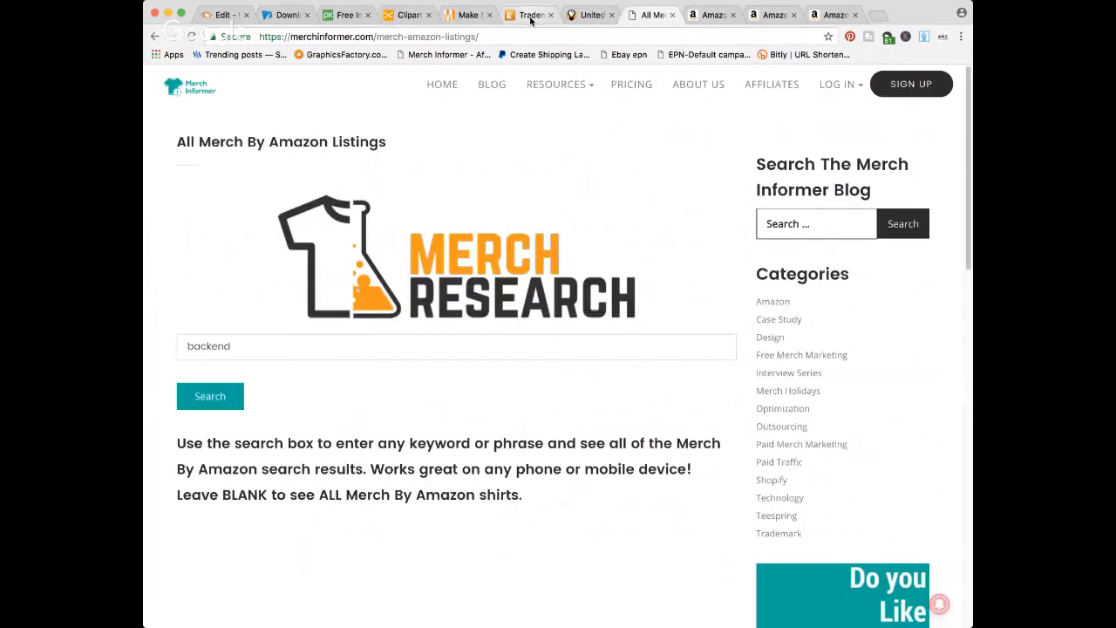
click(213, 15)
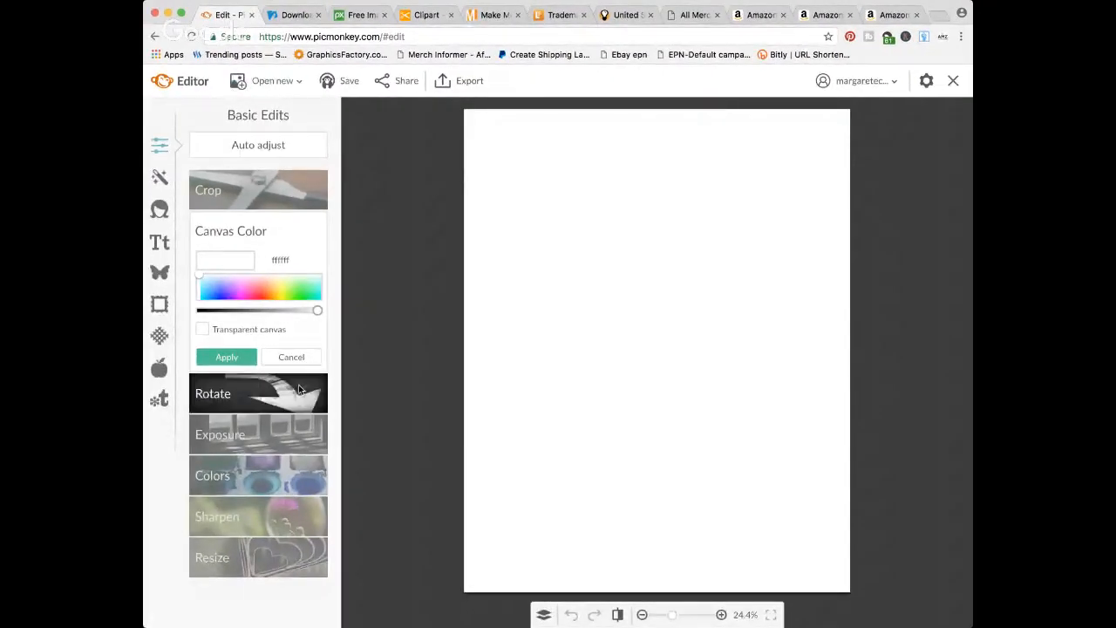
key(super+t)
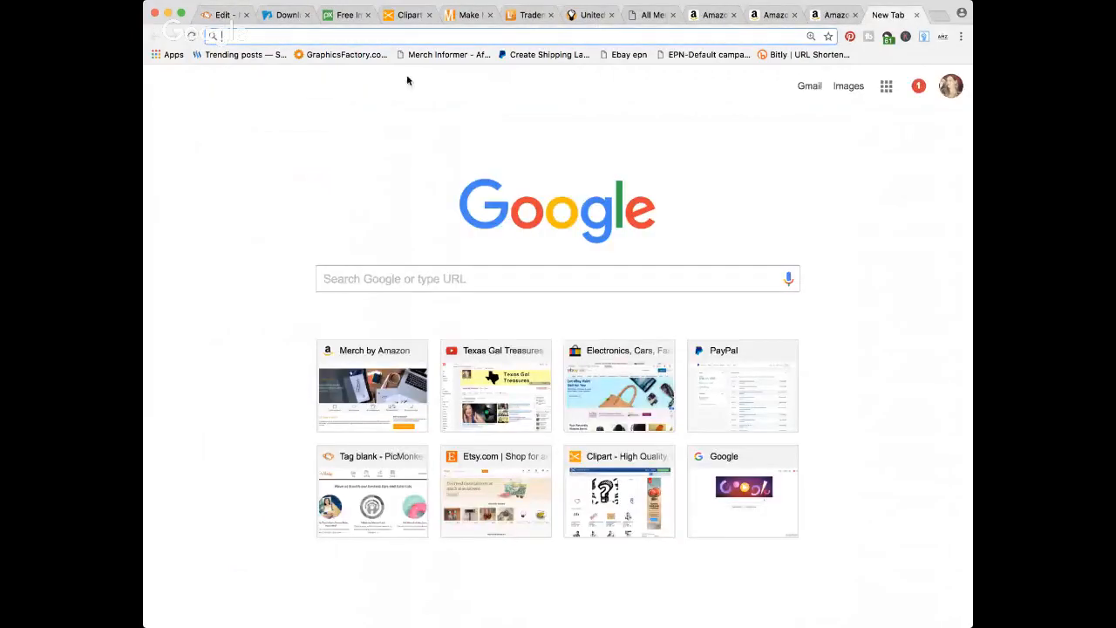
click(571, 16)
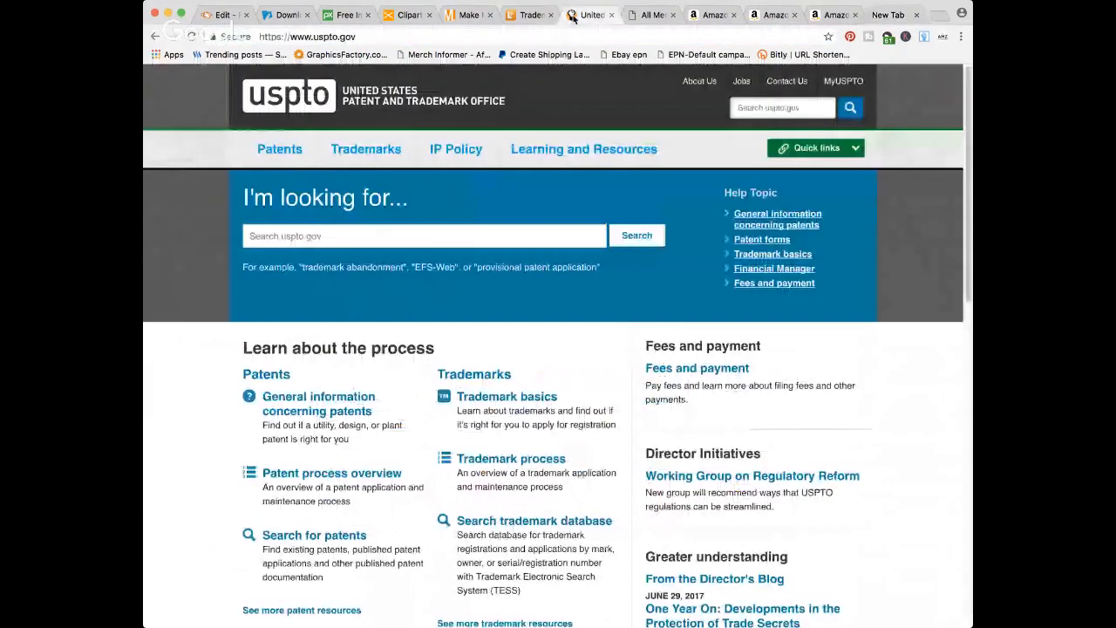
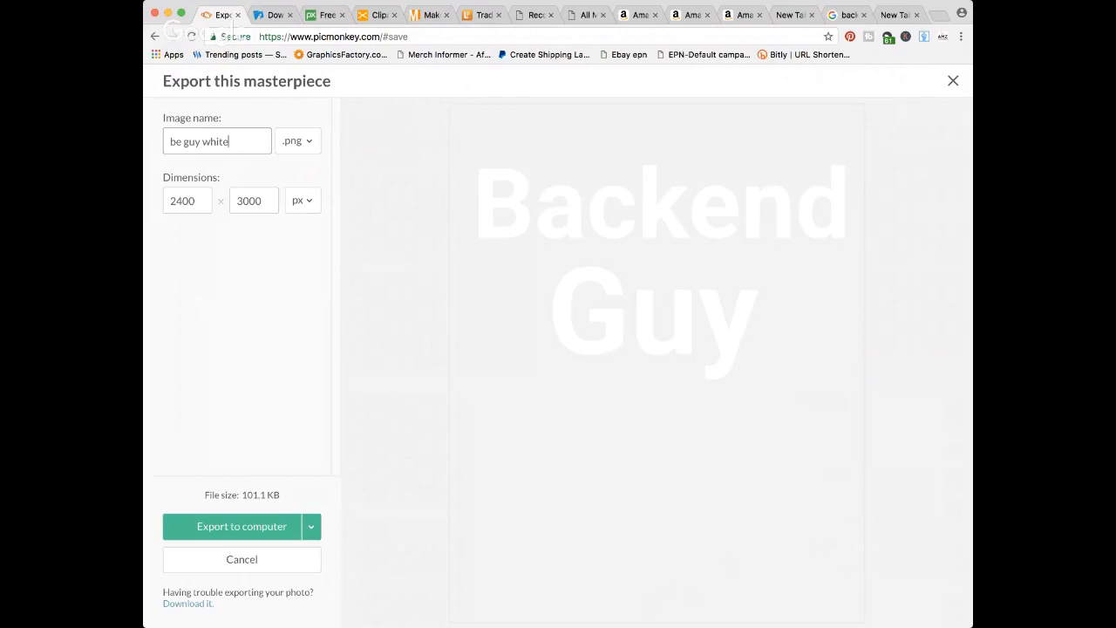
- Export the white "Backend Guy" design to the computer as the 2400 x 3000 px PNG image "be guy white"
click(218, 526)
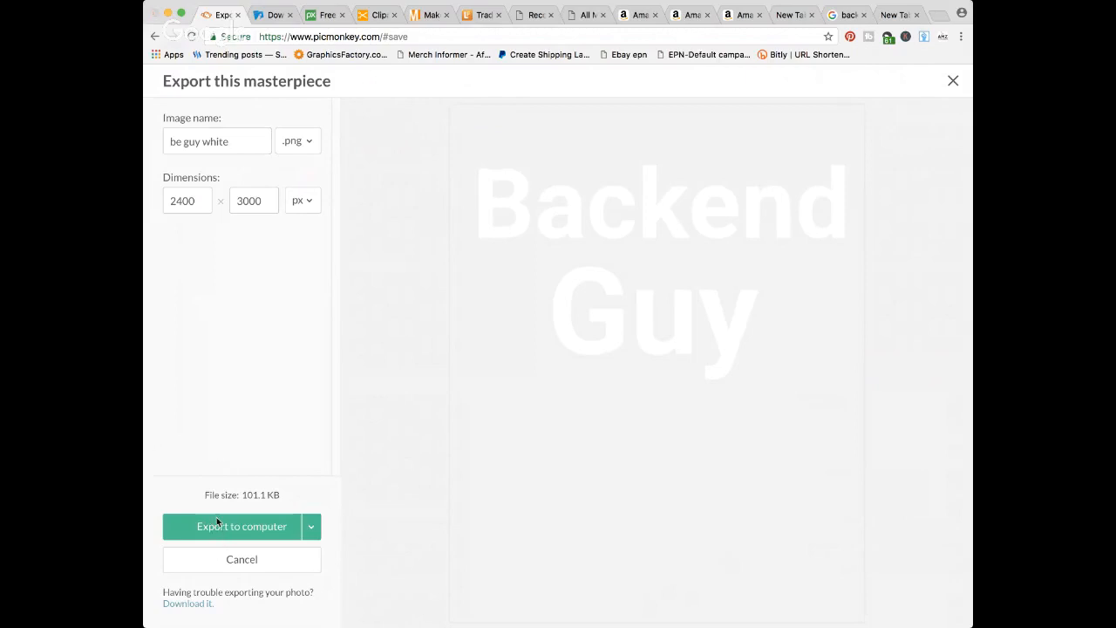
click(218, 524)
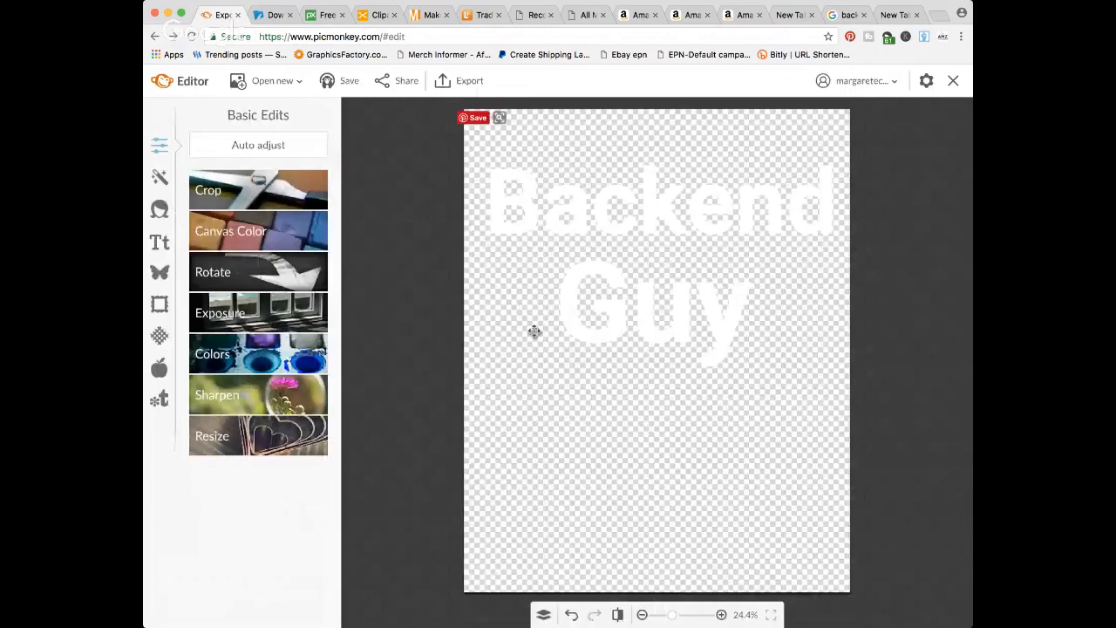
- Try to set the "Guy" text size to 564, copied from the "Backend" line
click(663, 312)
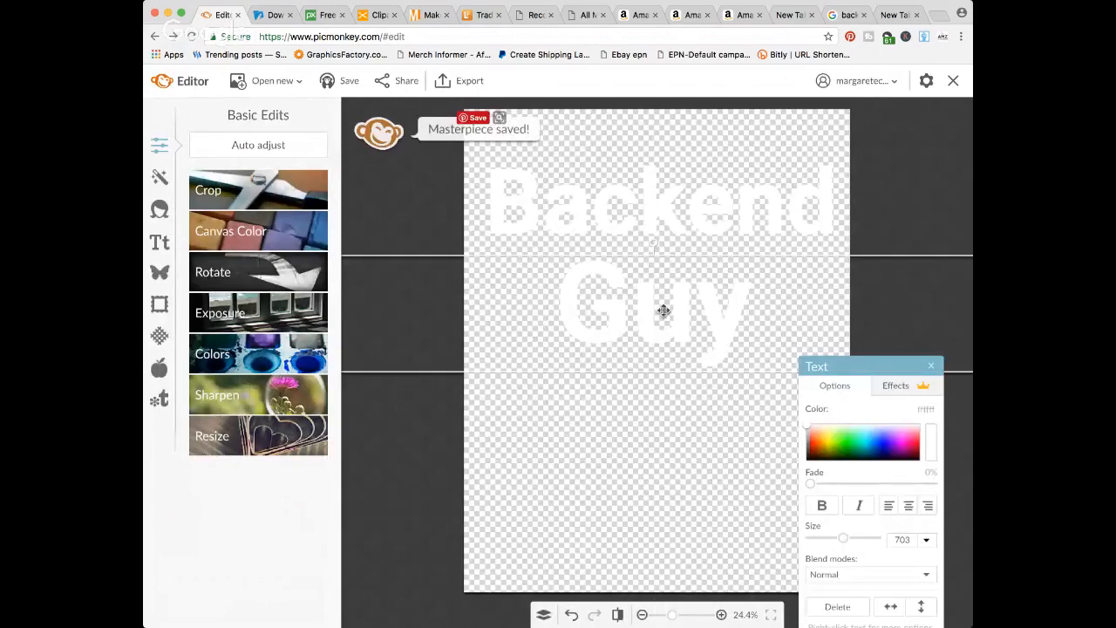
click(655, 220)
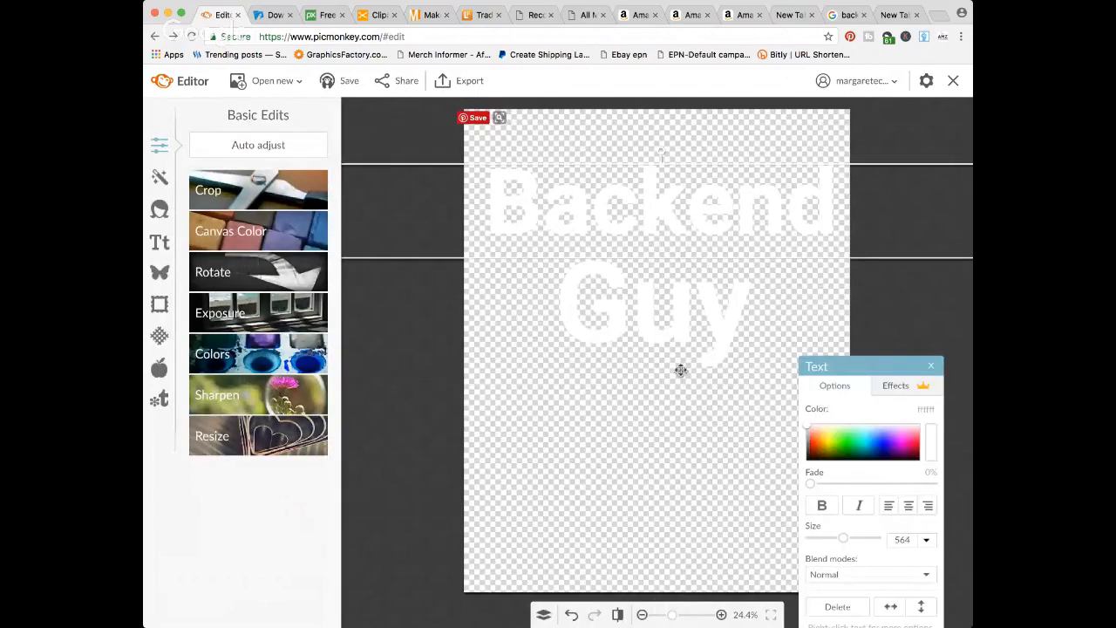
double_click(908, 542)
key(ctrl+c)
click(650, 327)
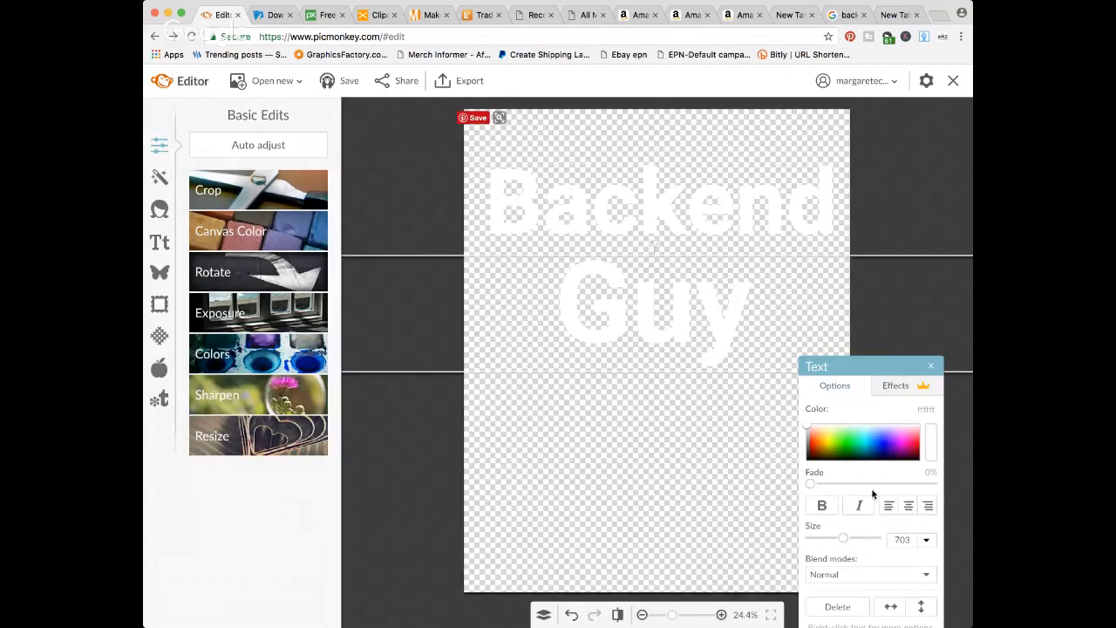
double_click(900, 541)
key(ctrl+v)
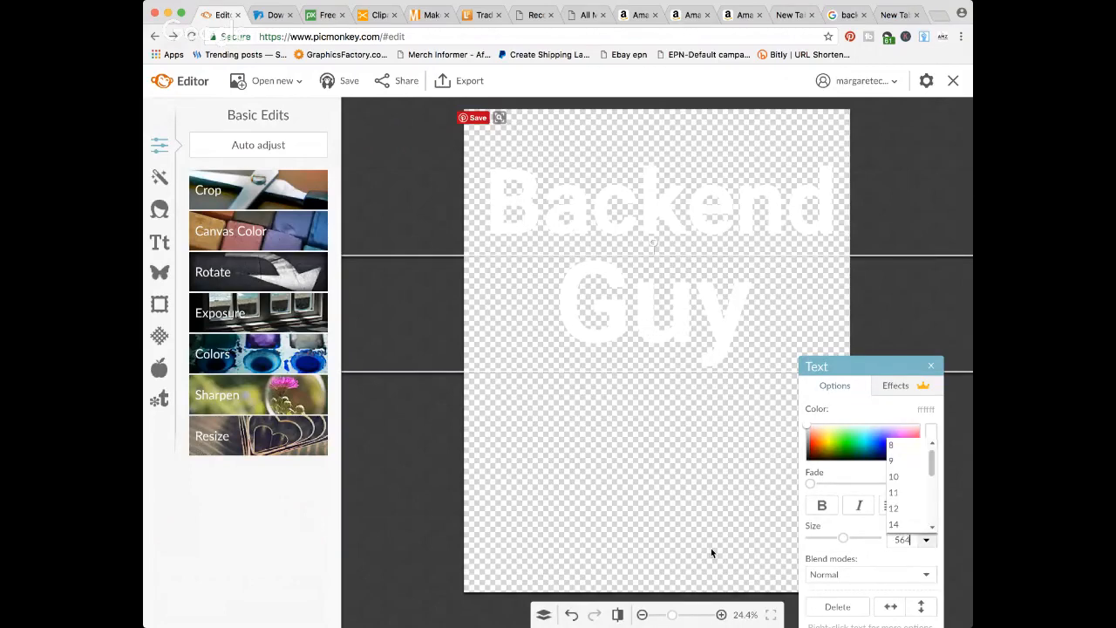
click(657, 491)
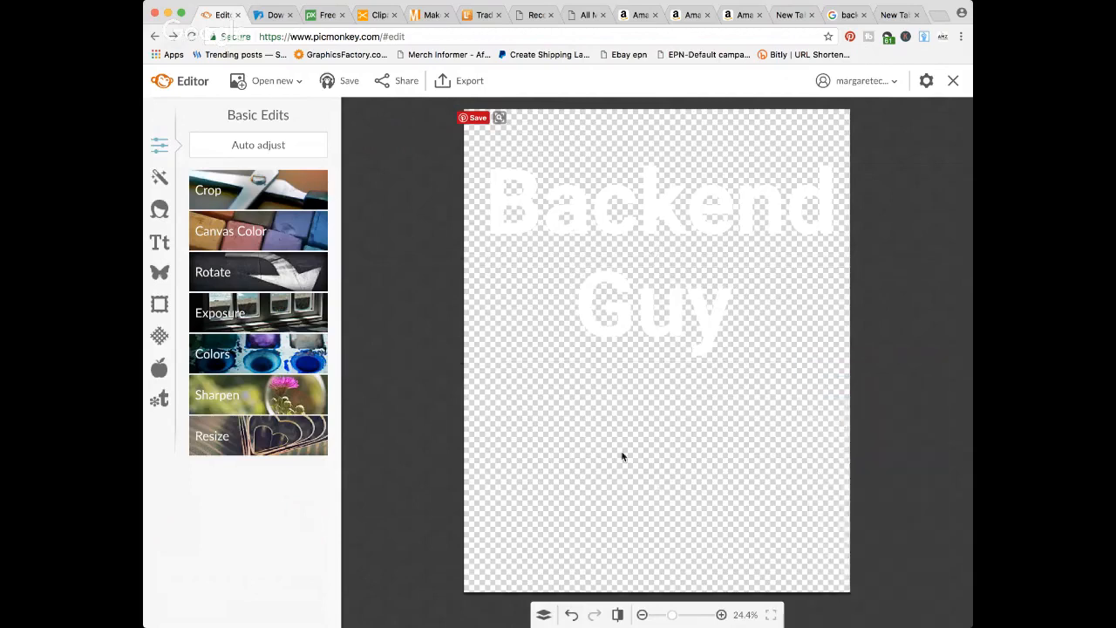
- Try the light purple canvas color c99fff, and undo it together with the "Guy" text size change
click(231, 232)
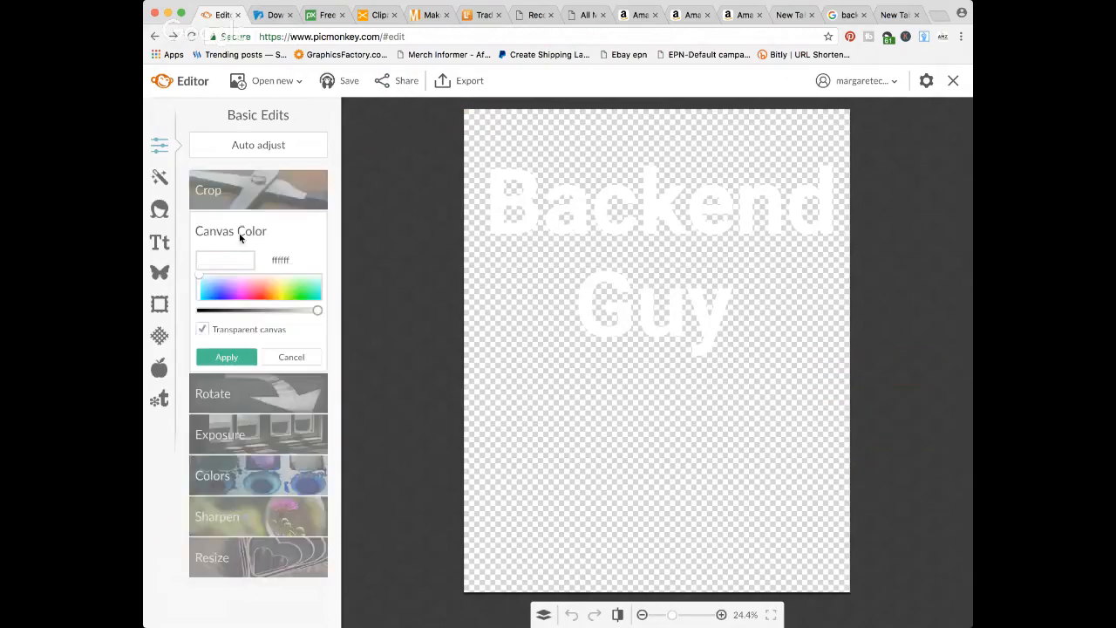
click(231, 284)
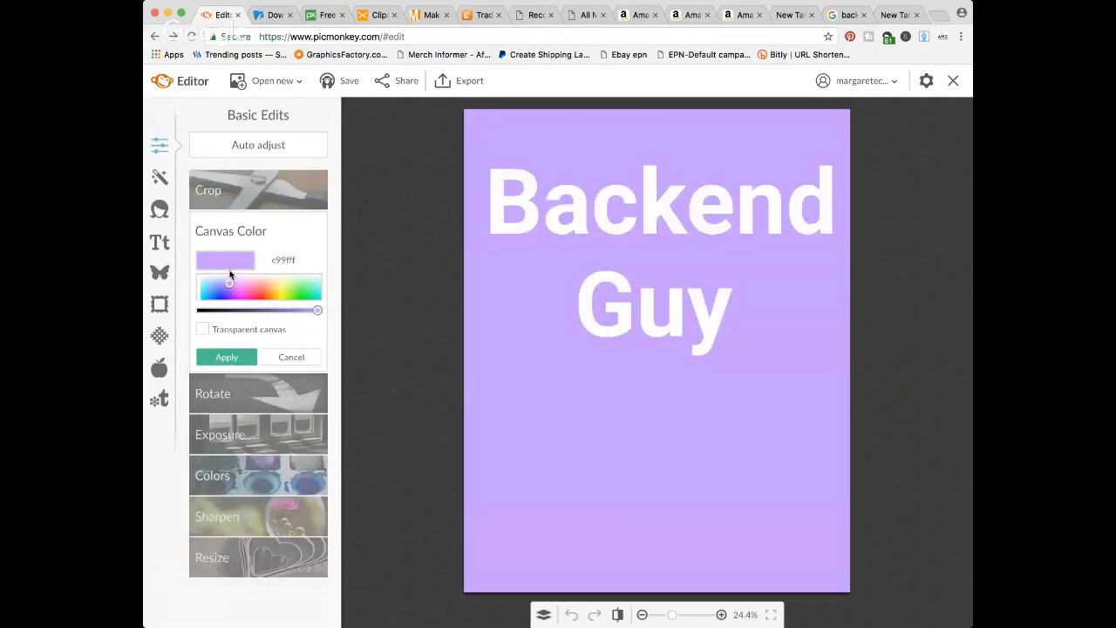
click(222, 360)
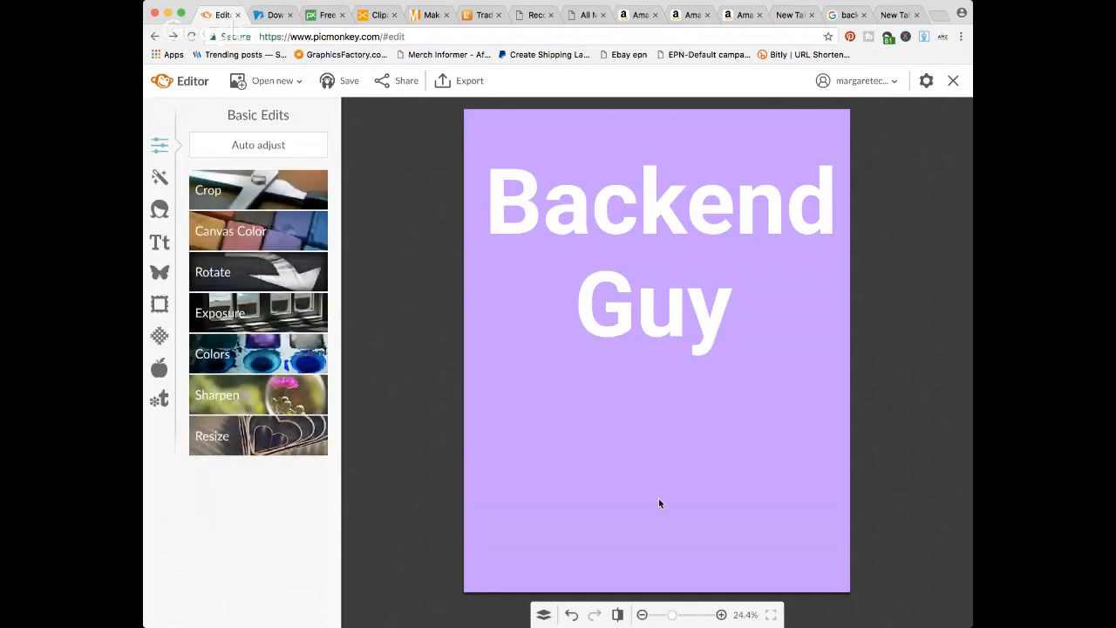
click(572, 615)
click(572, 615)
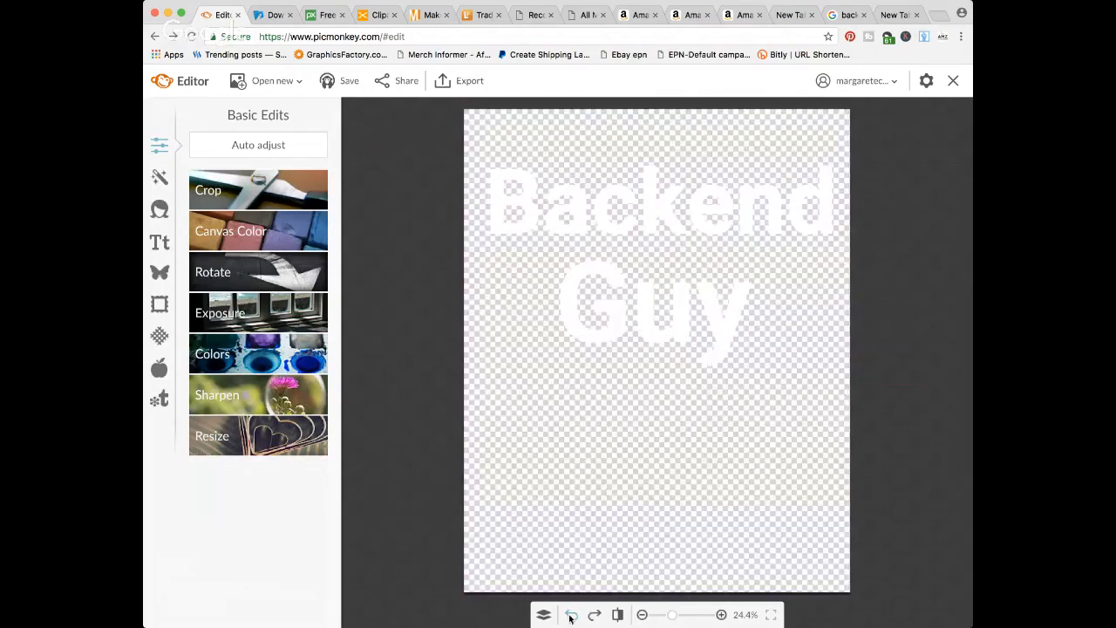
- Try a solid black canvas color behind the white "Backend Guy" text
click(197, 228)
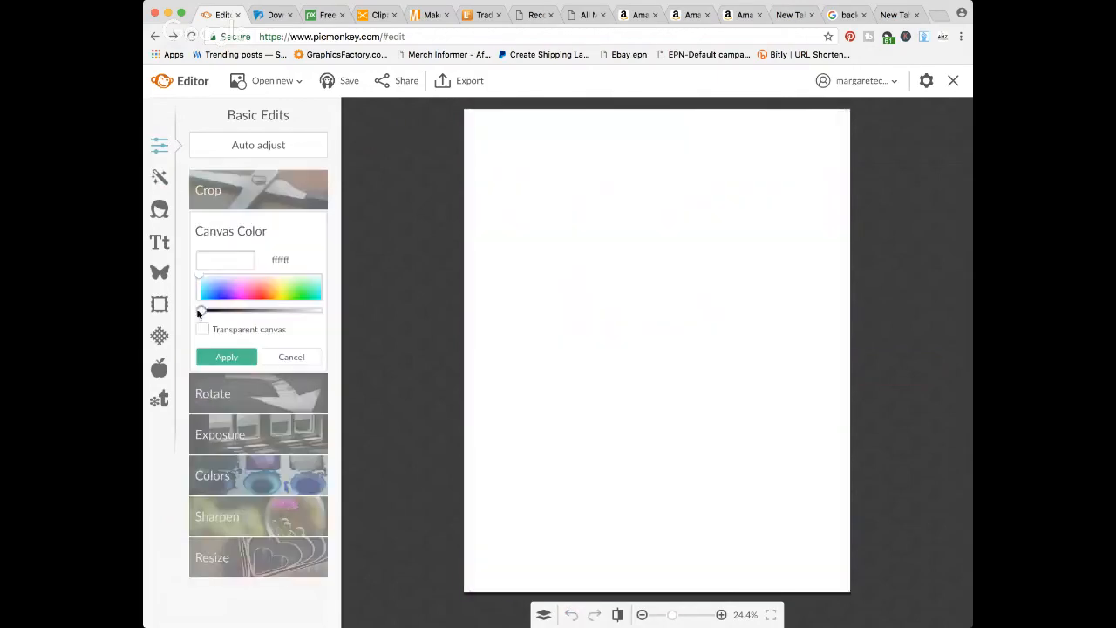
click(201, 310)
click(225, 358)
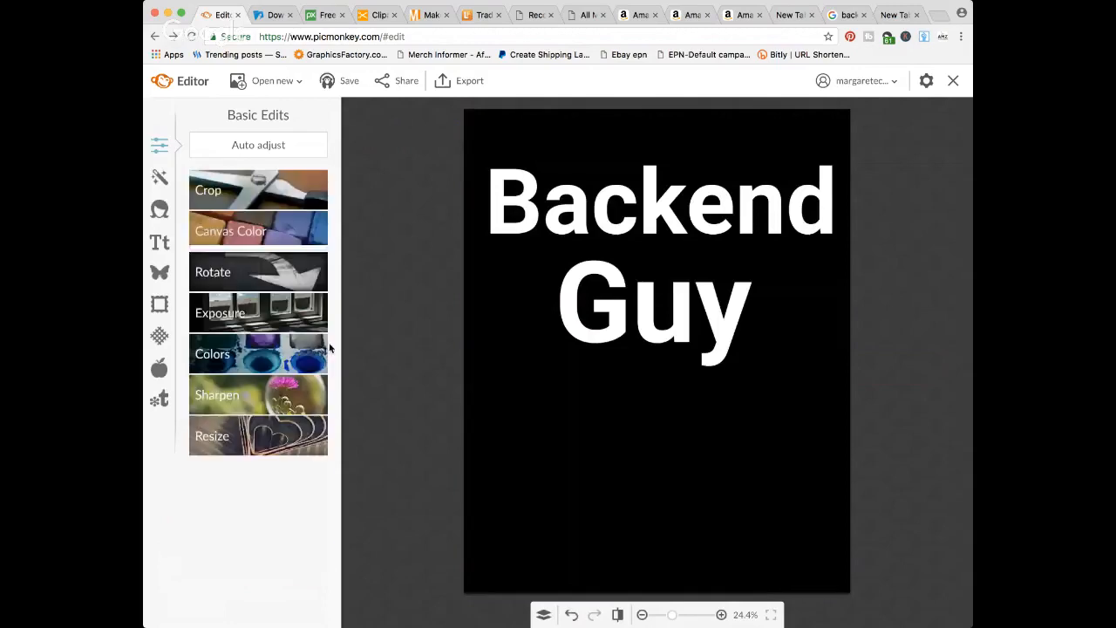
- Try replacing the word "Guy" with "Girl" on the black canvas
click(643, 294)
double_click(627, 307)
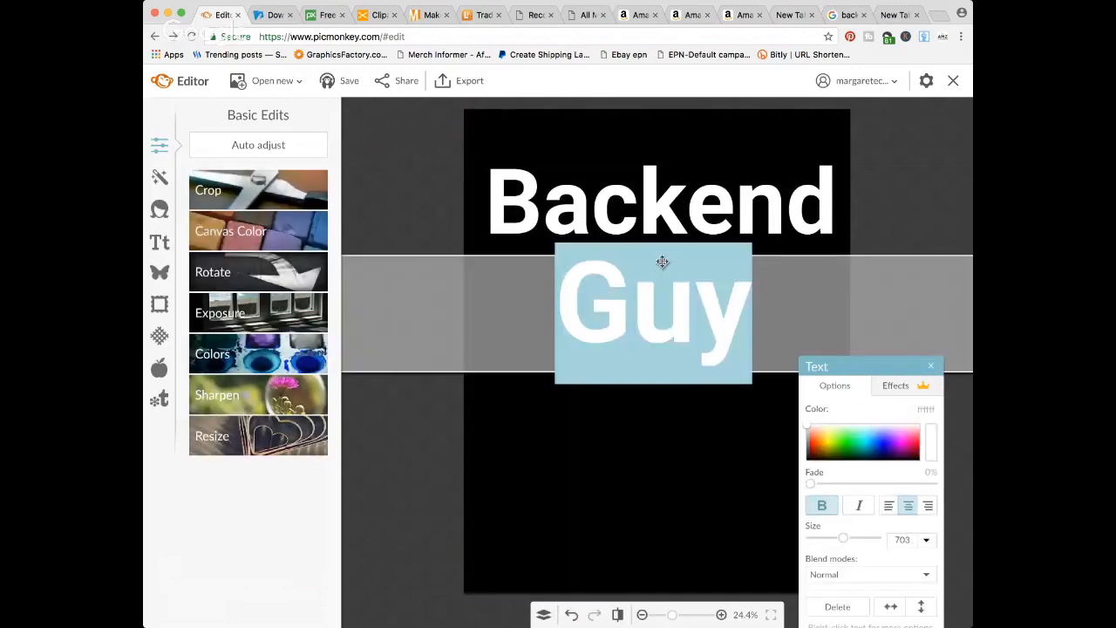
text(Girl)
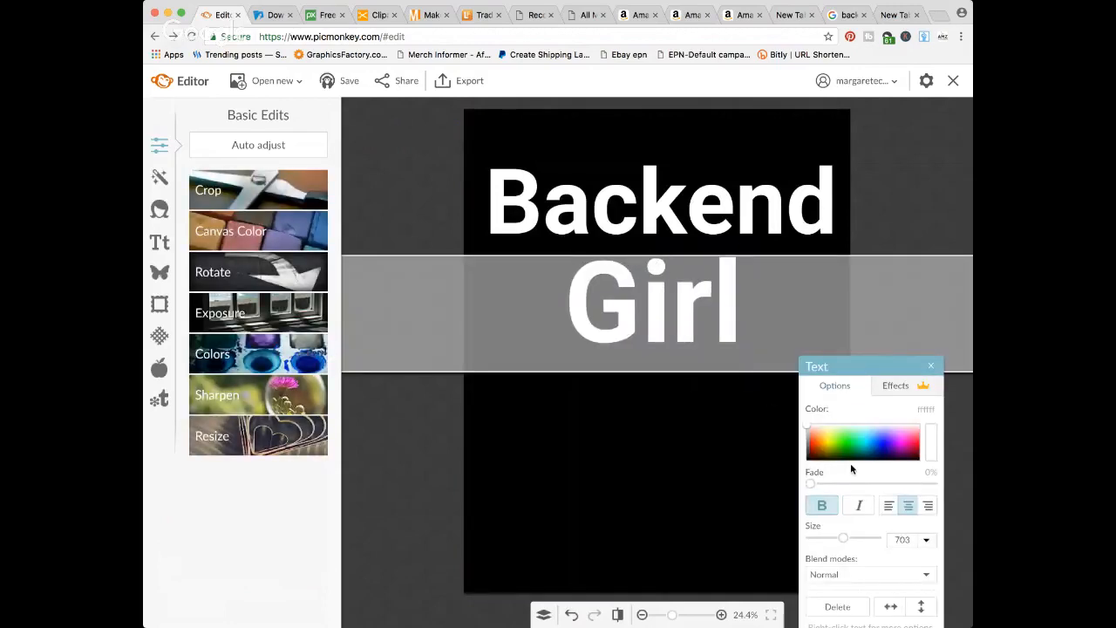
- Try to set the "Girl" text size to 564, and restore the accidentally deleted word
click(902, 541)
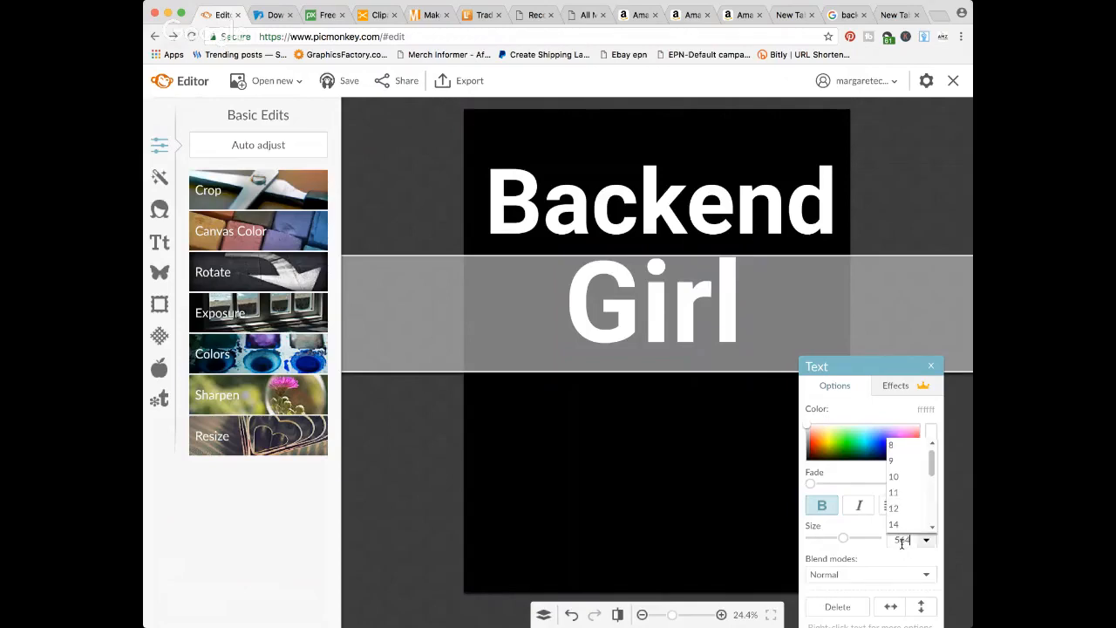
click(901, 546)
key(ctrl+a)
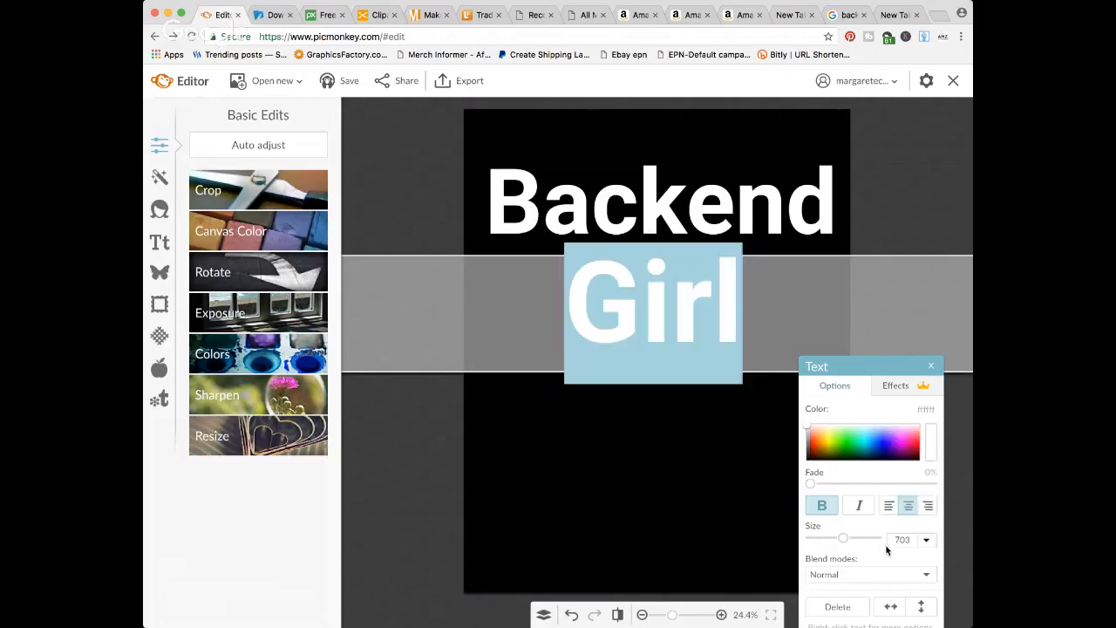
key(BackSpace)
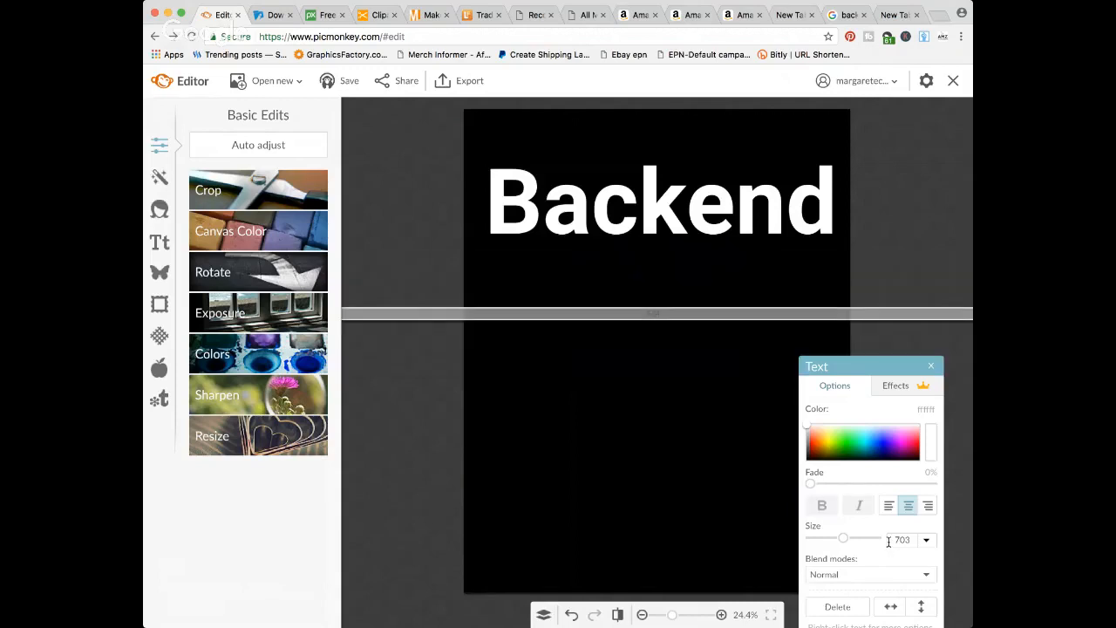
key(ctrl+z)
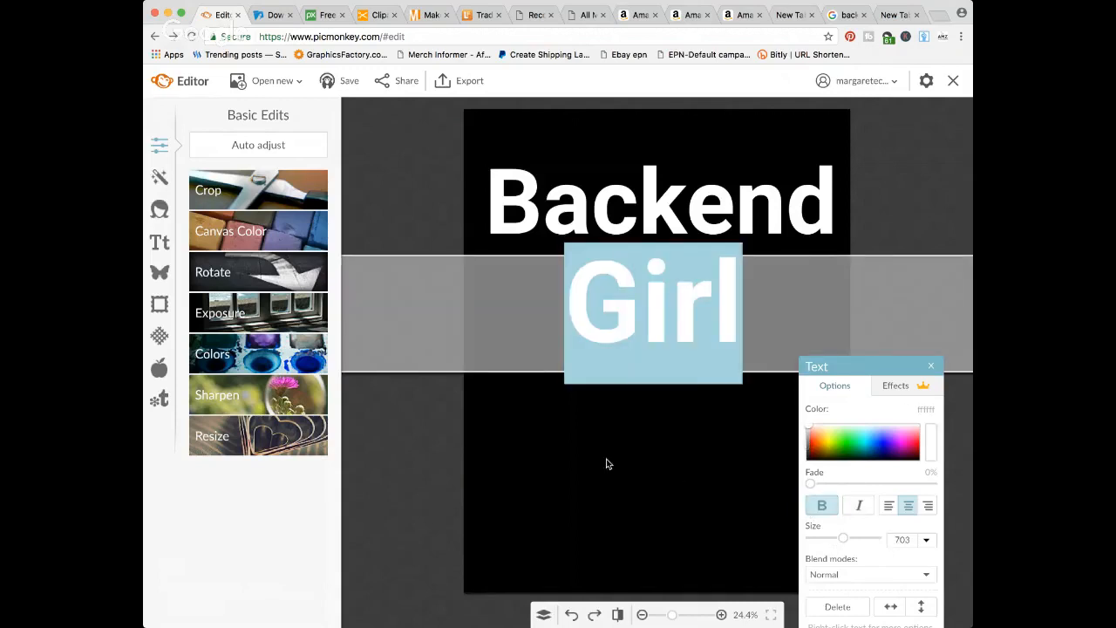
- Undo the change from "Guy" to "Girl" and the black canvas color
click(608, 464)
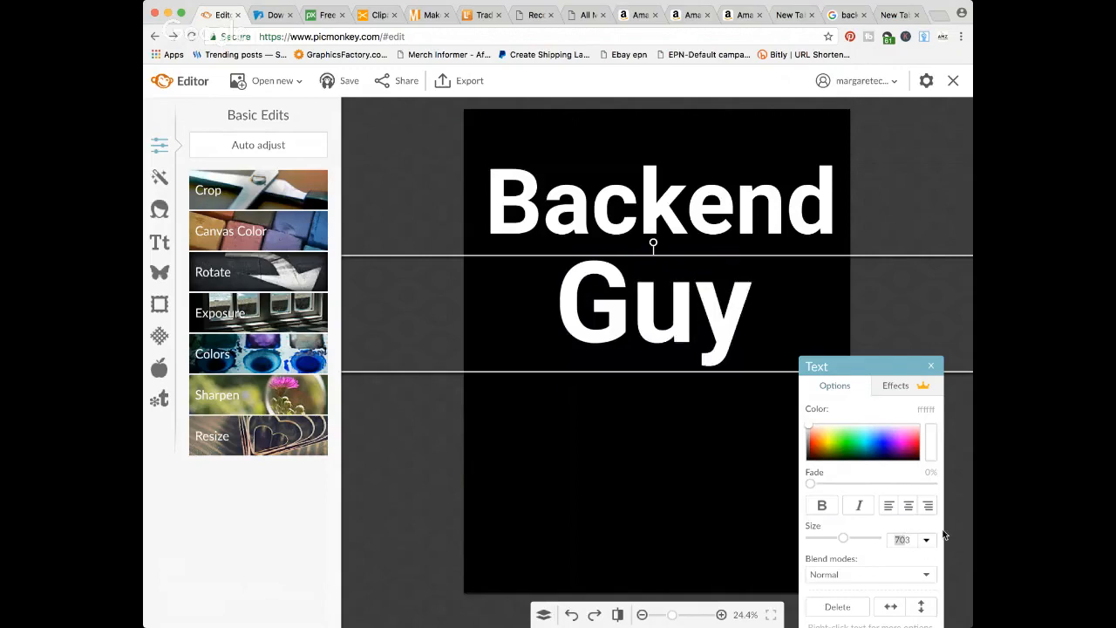
key(super+z)
click(737, 524)
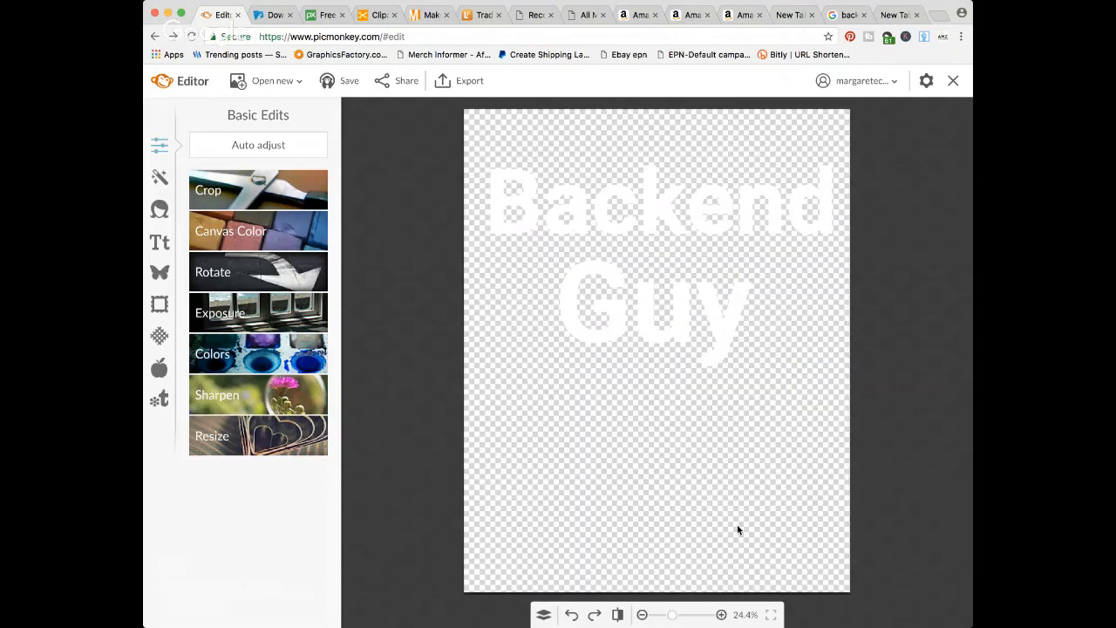
- Shrink the "Guy" text to size 675 and replace the word with "Girl"
click(666, 351)
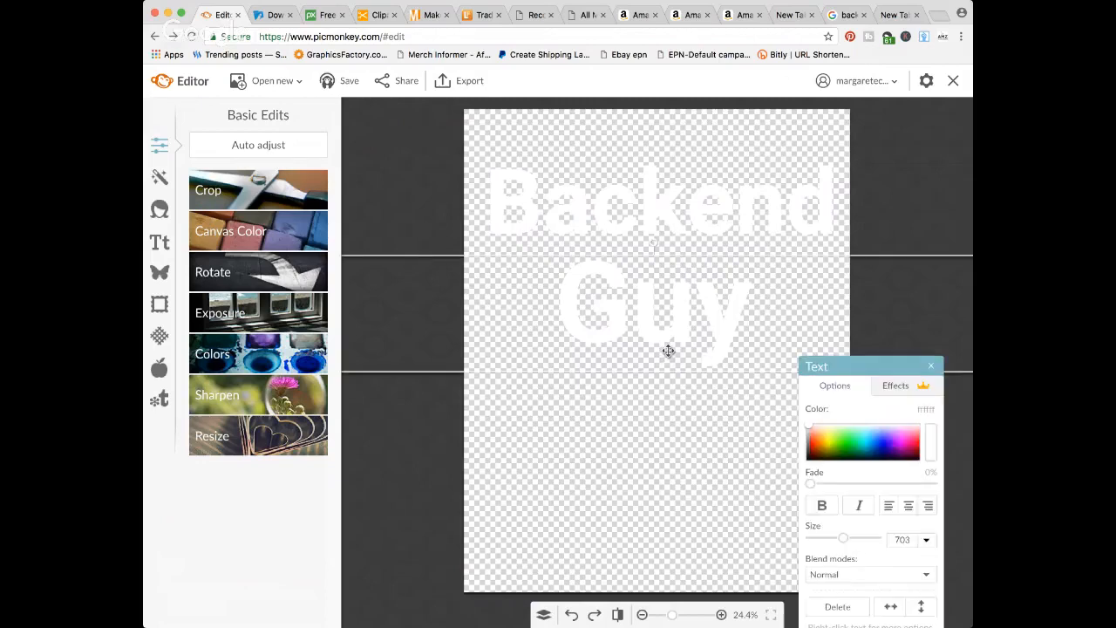
drag(669, 371, 670, 366)
double_click(663, 314)
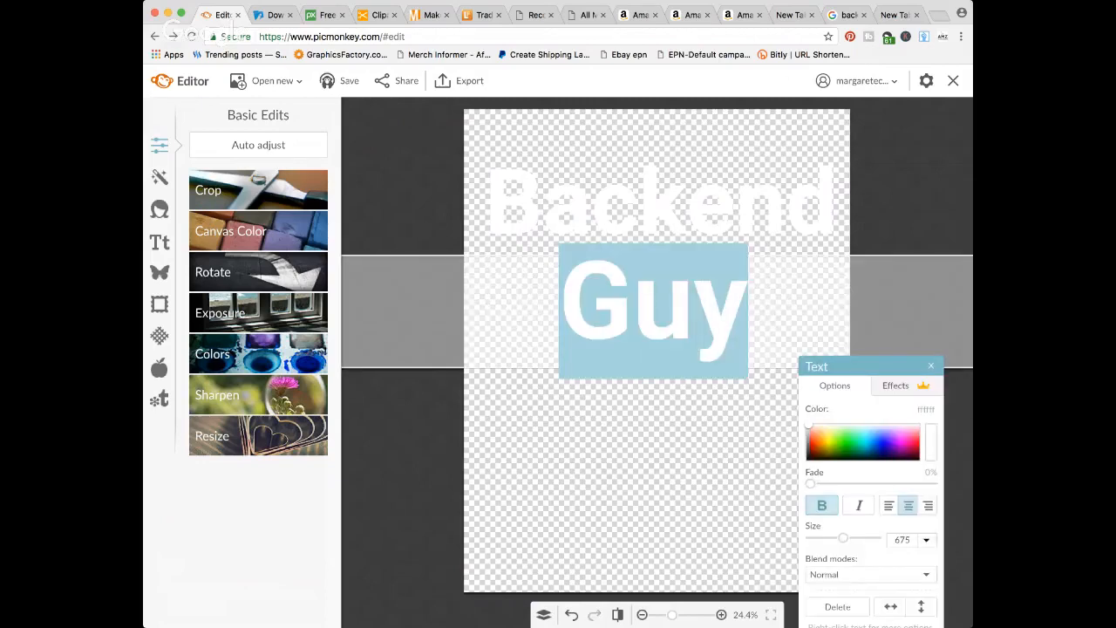
text(Girl)
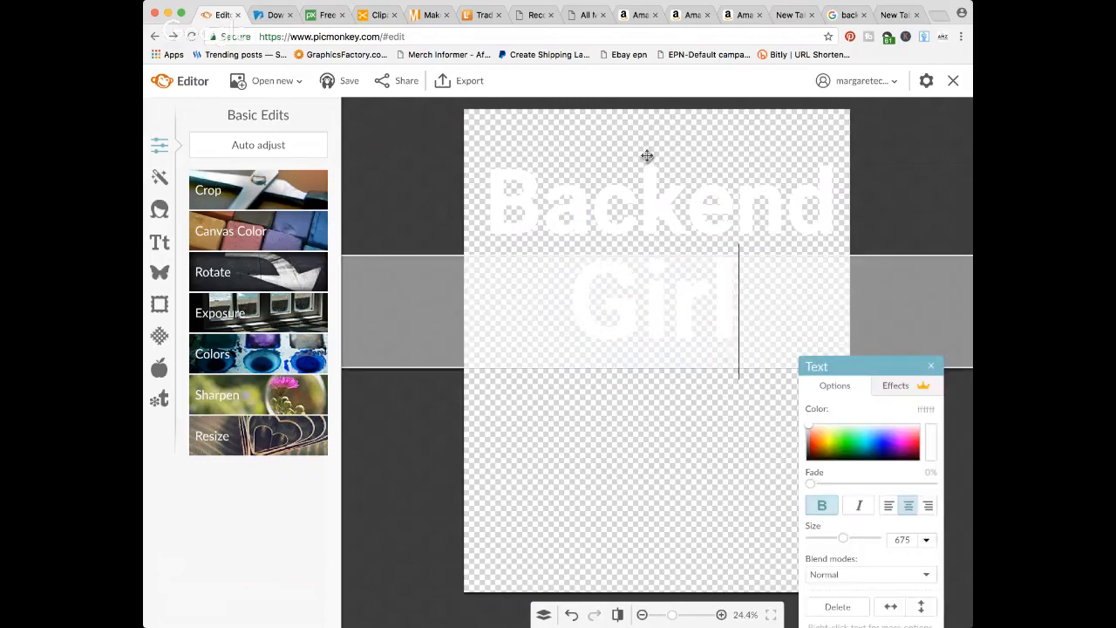
click(601, 132)
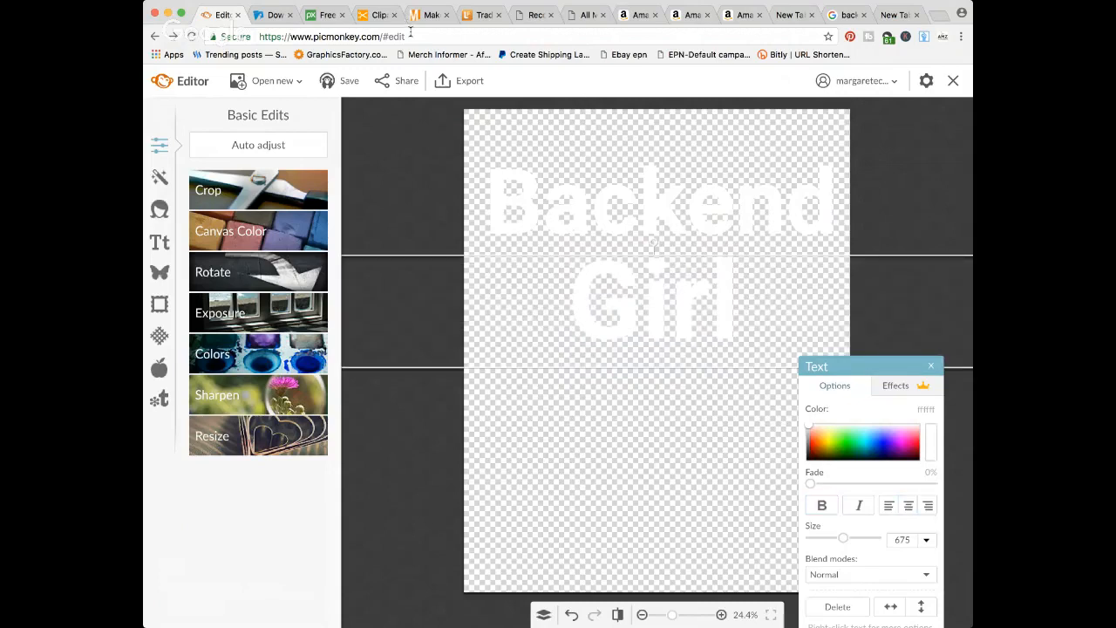
- Export the white "Backend Girl" design to the computer as the 2400 x 3000 px PNG image "be girl white"
click(463, 82)
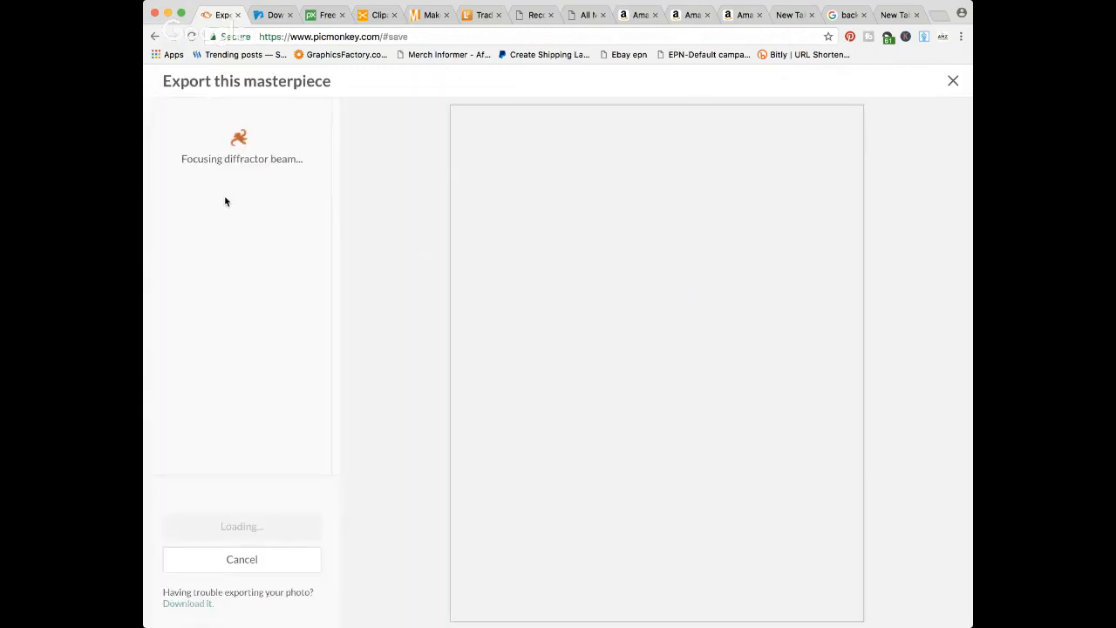
double_click(233, 137)
text(be girl wh)
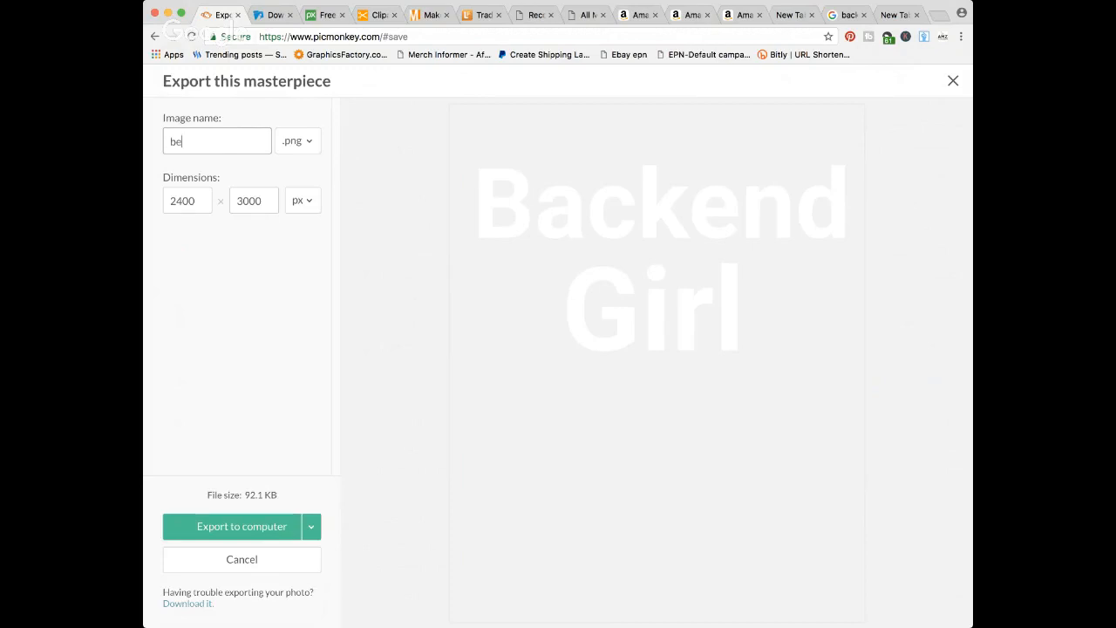
text(ite)
click(248, 533)
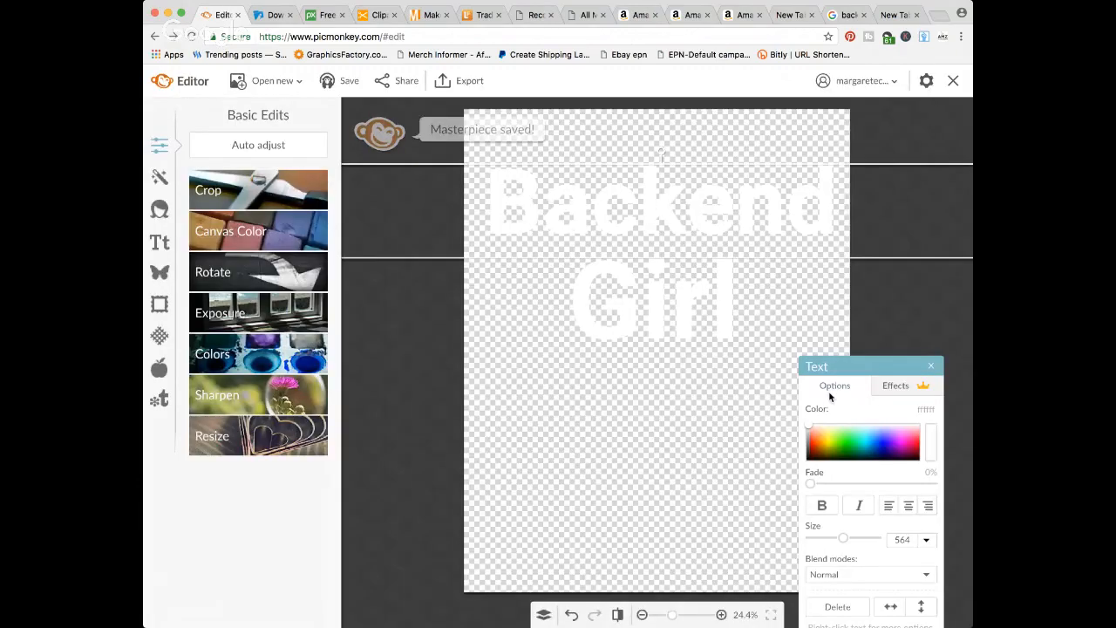
- Recolor both text lines, "Backend" and "Girl", from white to black
drag(809, 426, 760, 495)
click(661, 293)
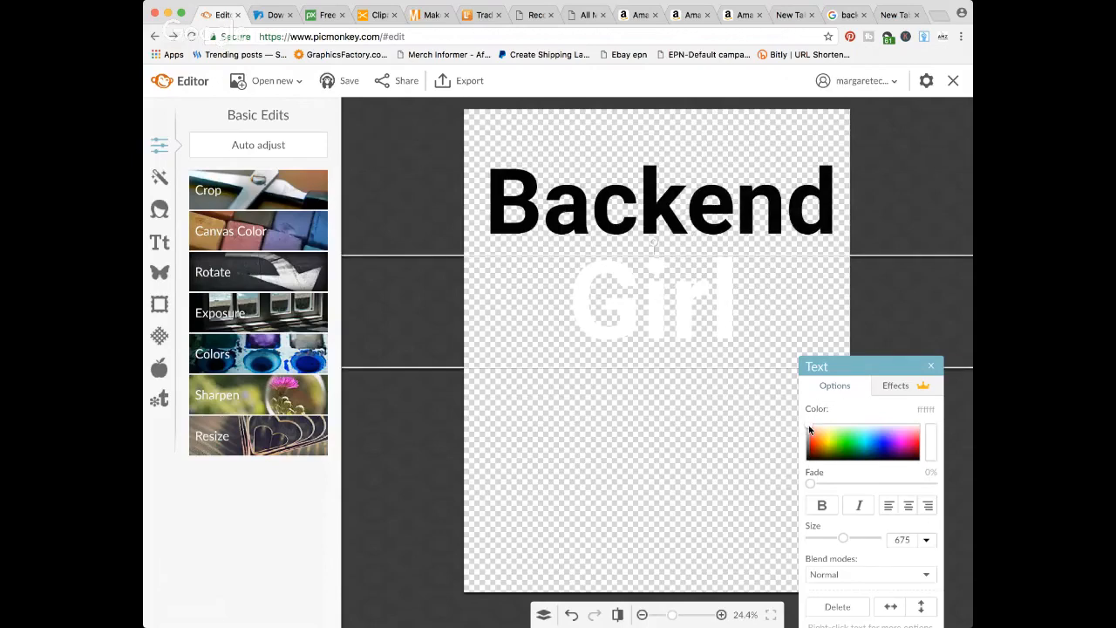
drag(812, 432, 792, 479)
click(709, 477)
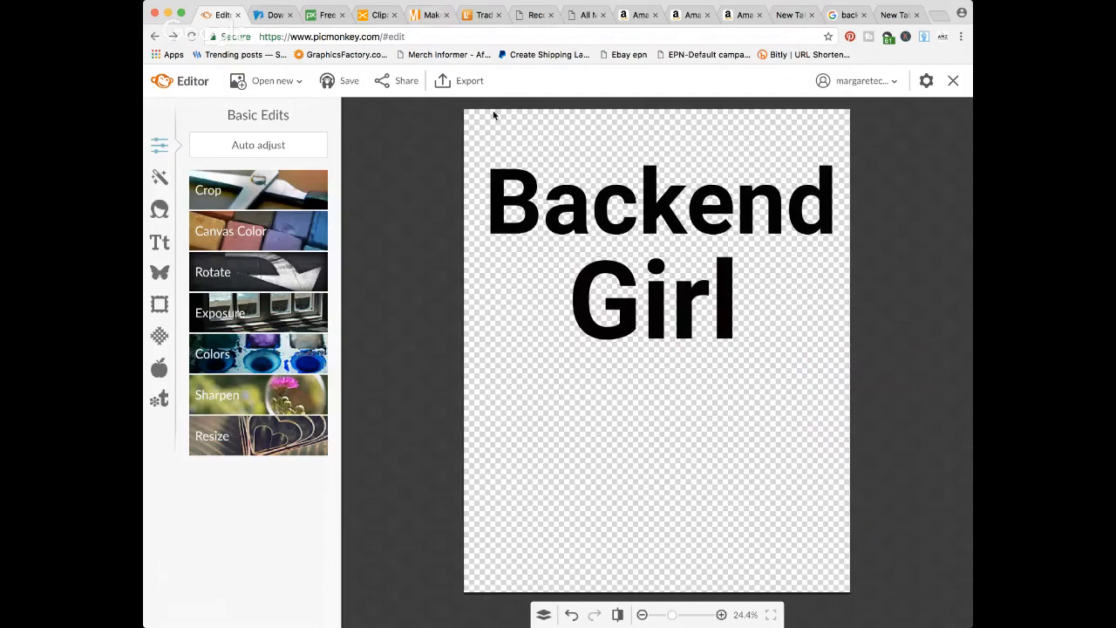
- Export the black "Backend Girl" design to the computer as the 2400 x 3000 px PNG image "back end girl"
click(452, 83)
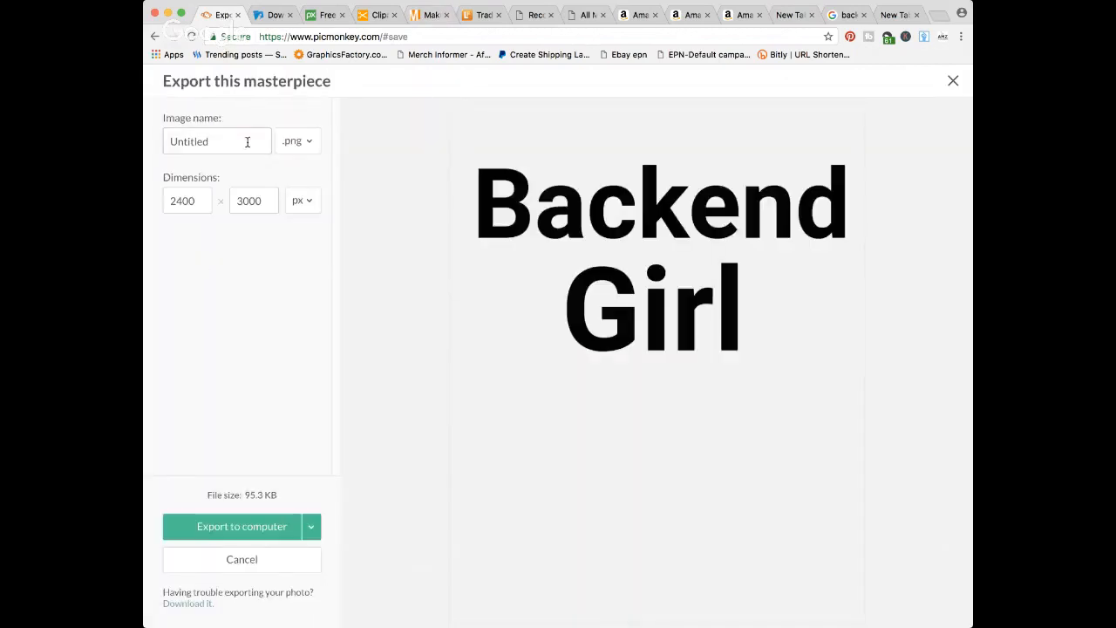
drag(240, 145, 216, 130)
text(back)
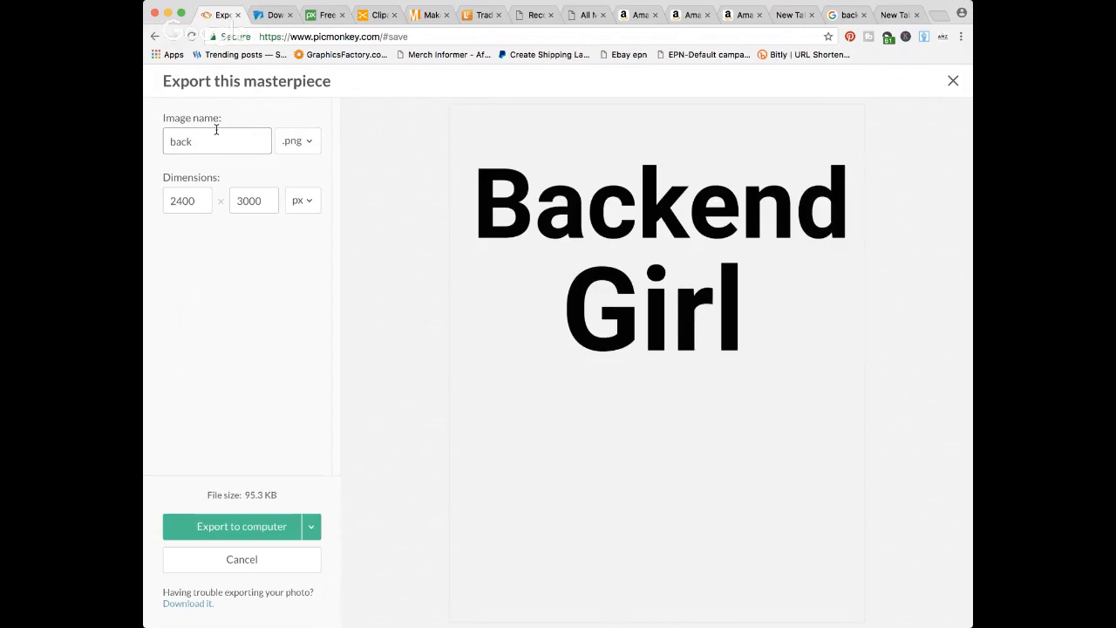
text( ea)
key(BackSpace)
text(nd girl)
click(245, 525)
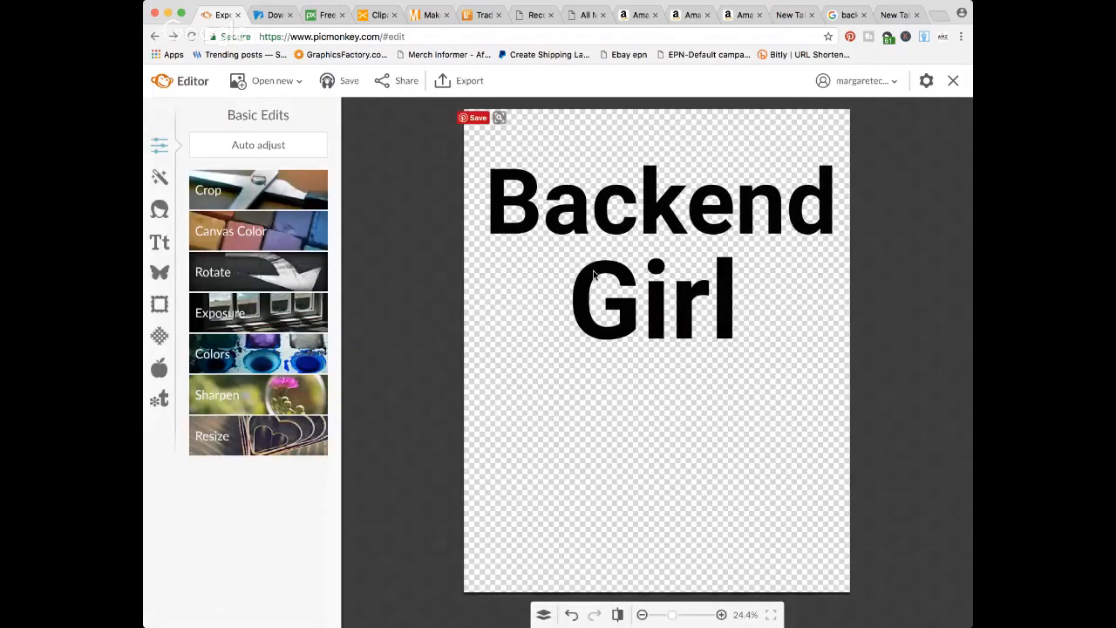
- Replace the word "Girl" with "Gal" in the black design
click(630, 299)
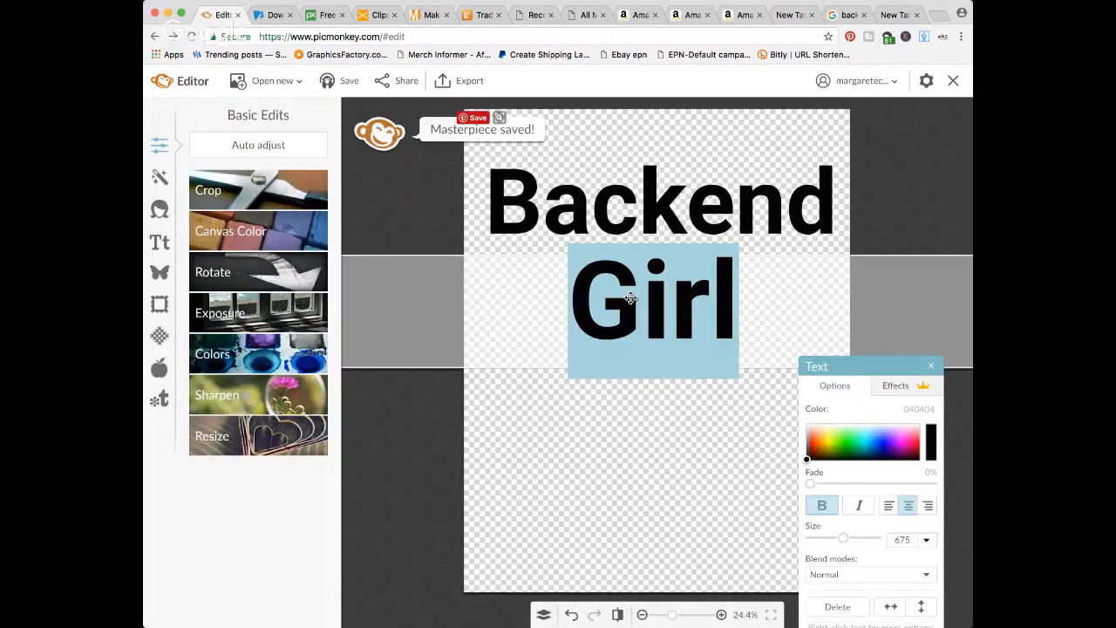
text(Gal)
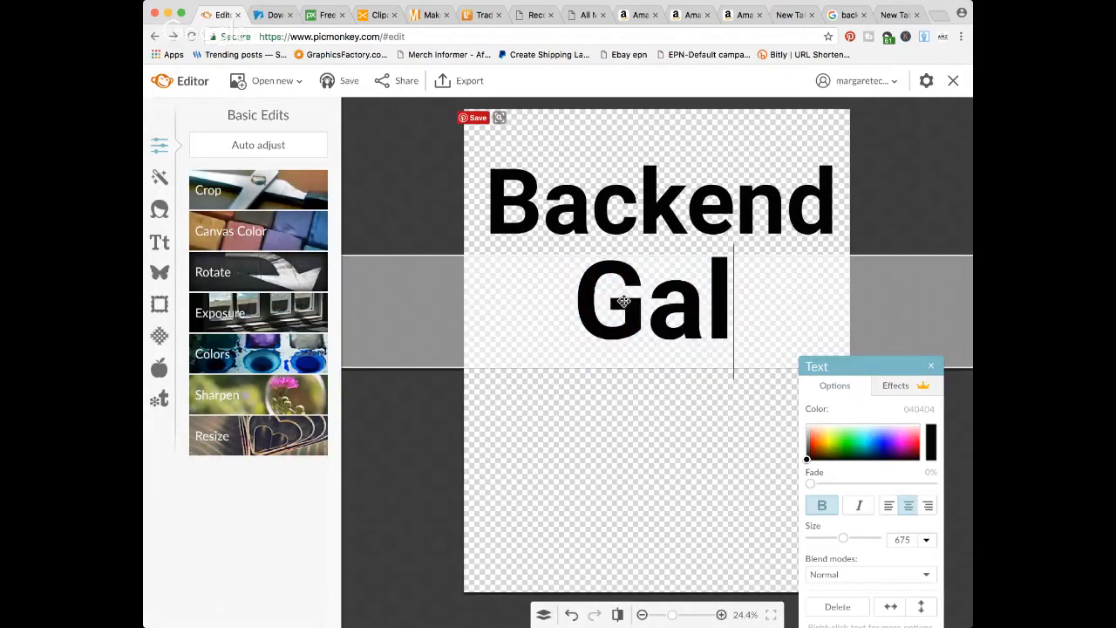
click(688, 418)
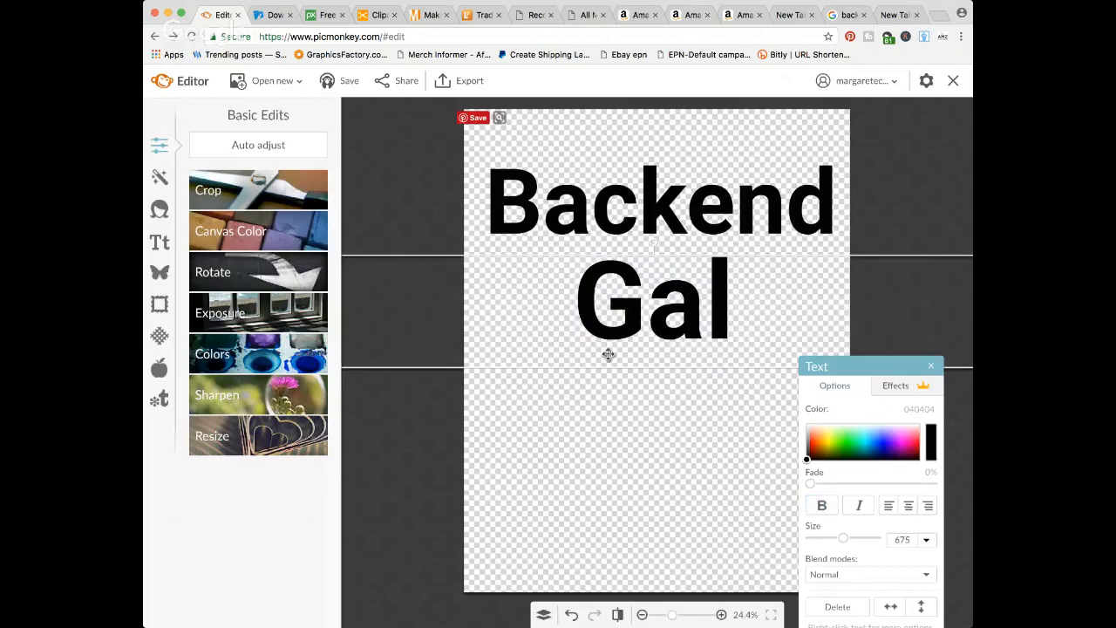
- Export the black "Backend Gal" design to the computer as the 2400 x 3000 px PNG image "be gal"
click(469, 80)
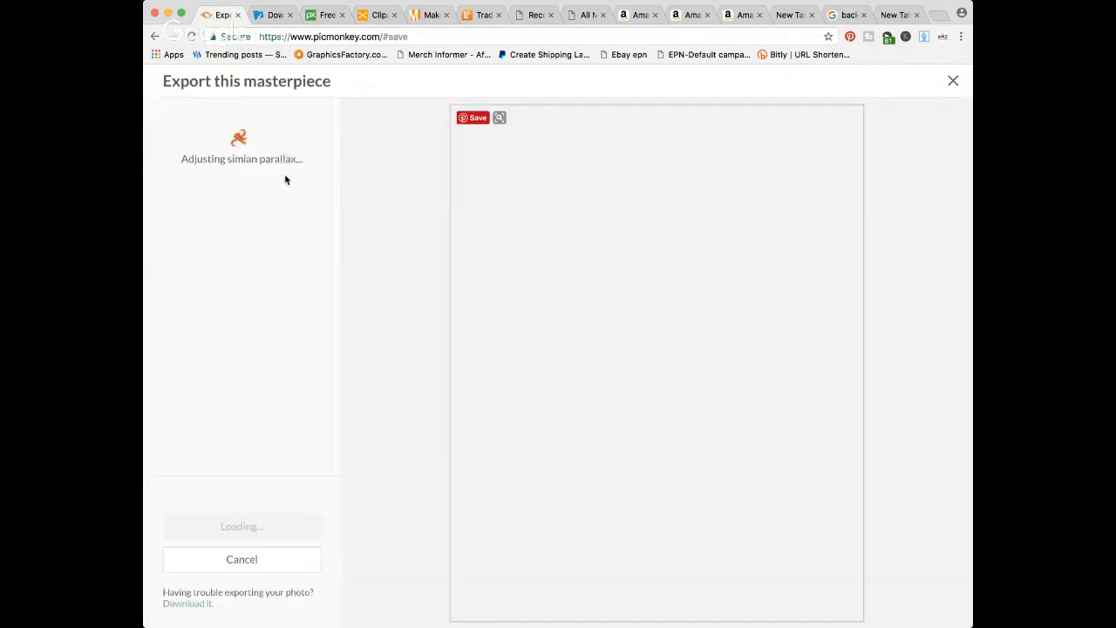
click(254, 140)
key(super+a)
text(be gal)
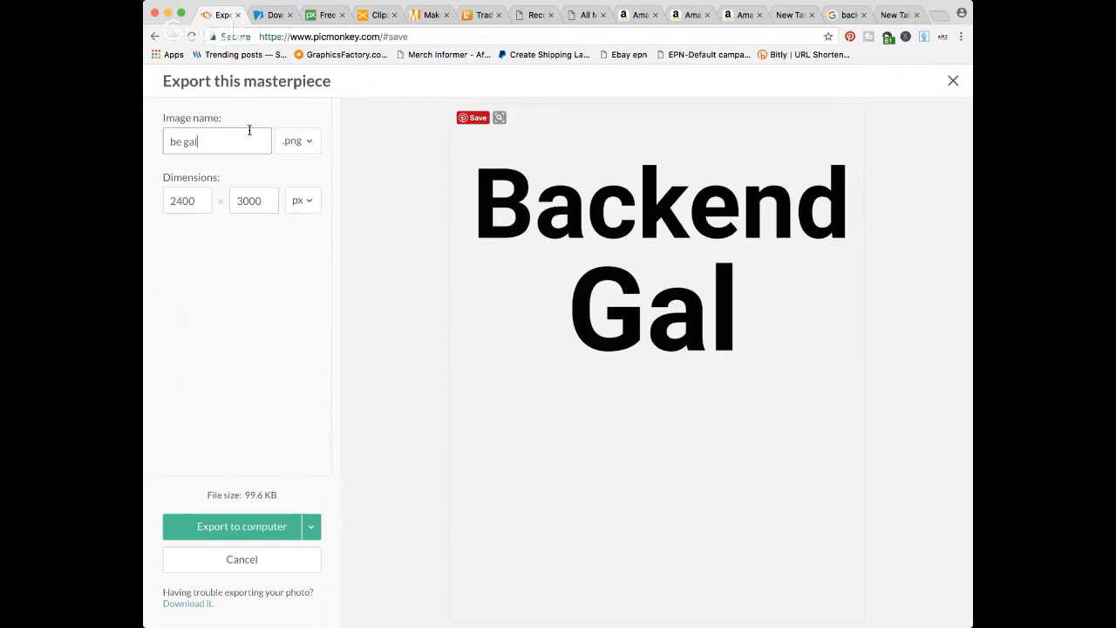
click(256, 529)
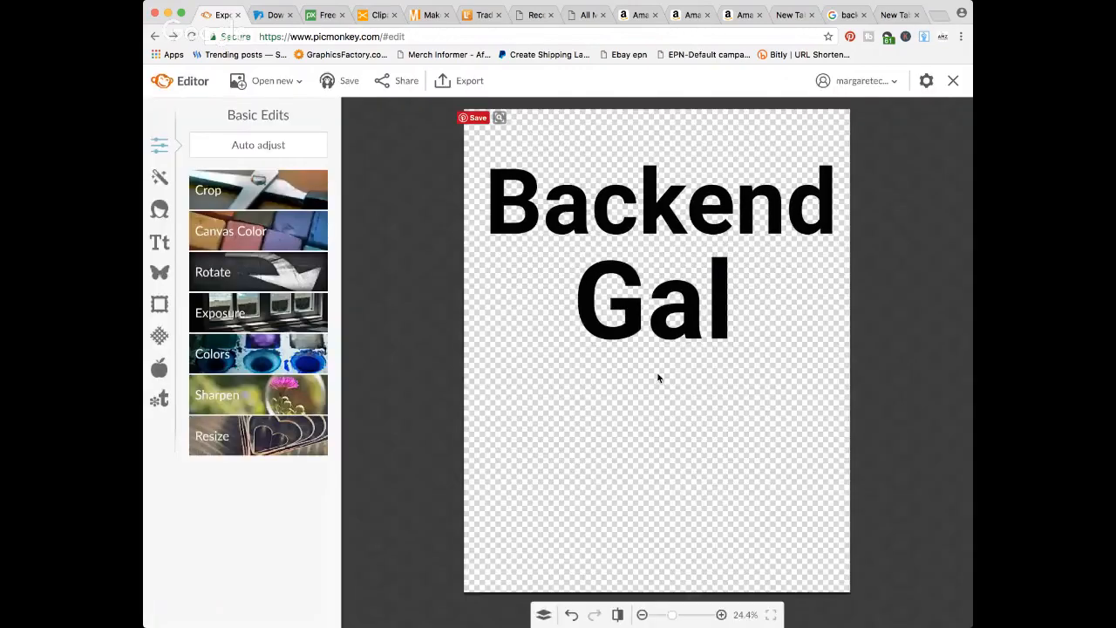
- Recolor both text lines, "Gal" and "Backend", from black to white
click(651, 326)
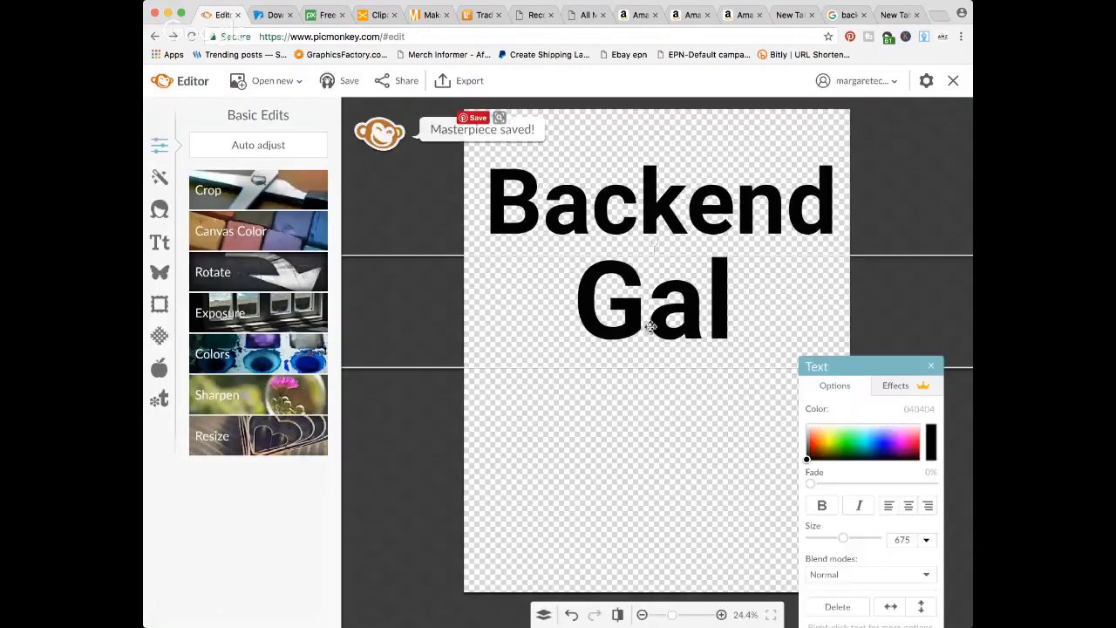
click(808, 425)
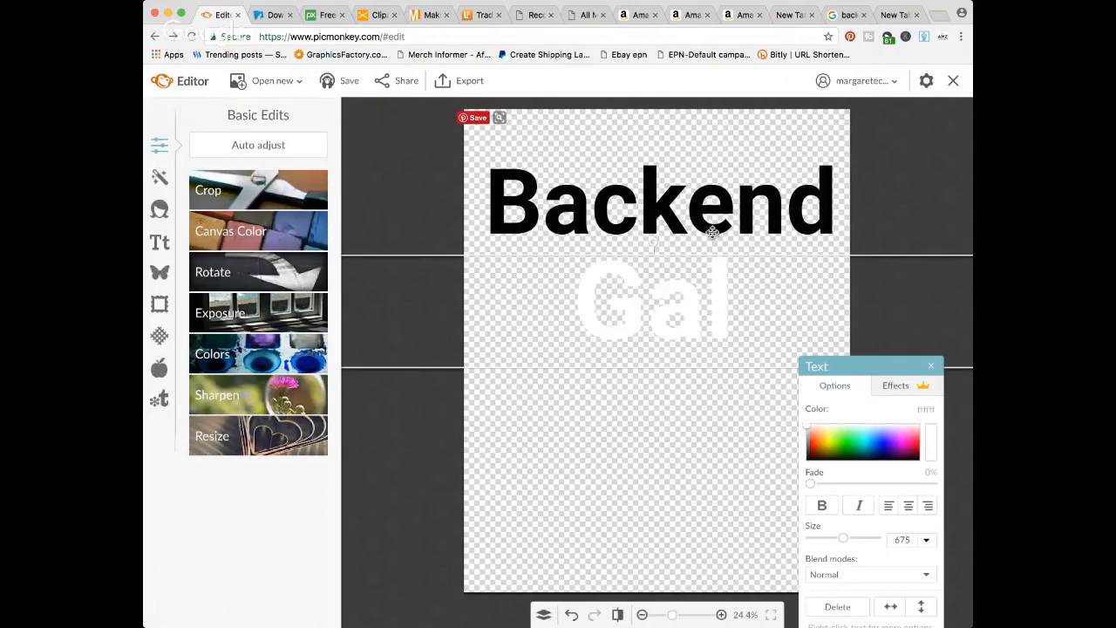
click(716, 236)
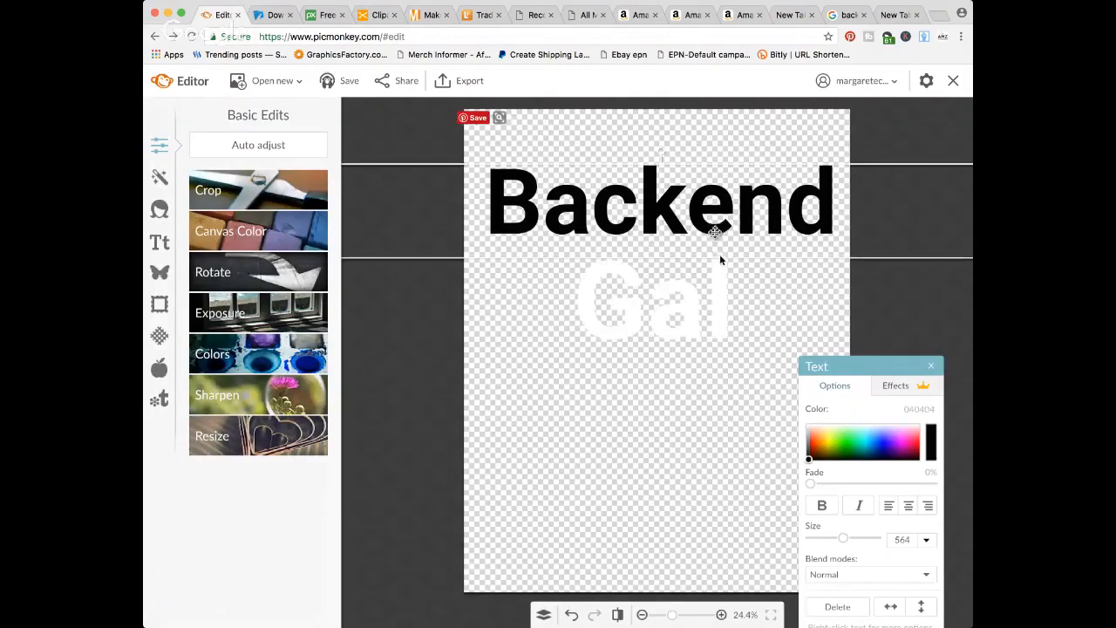
click(809, 463)
- Export the white "Backend Gal" design to the computer as the 2400 x 3000 px PNG image "be gal white"
click(471, 81)
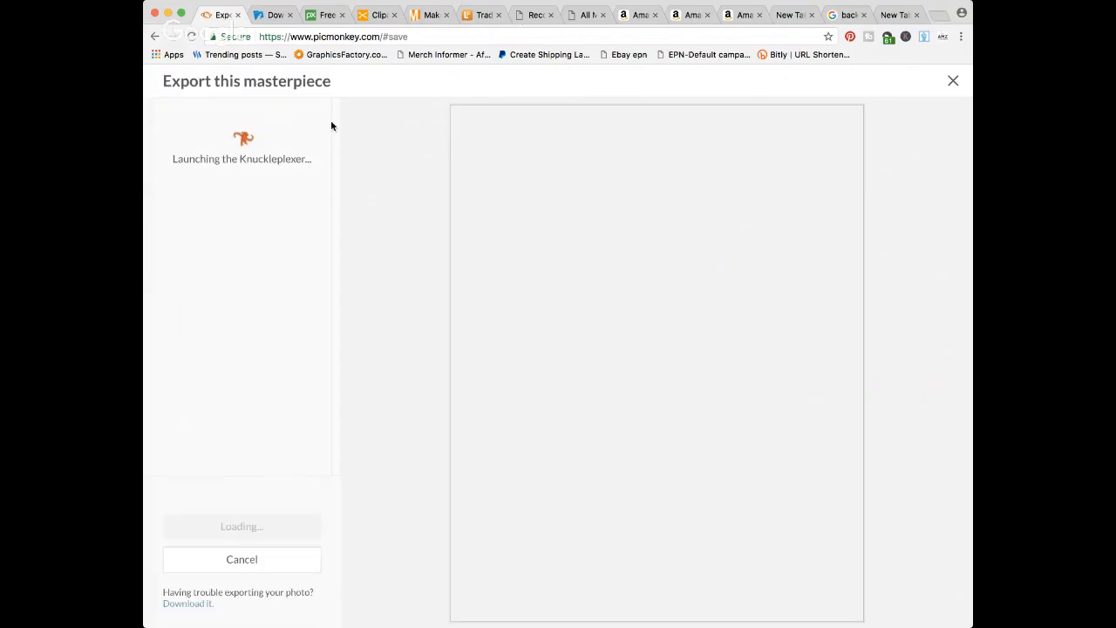
double_click(255, 133)
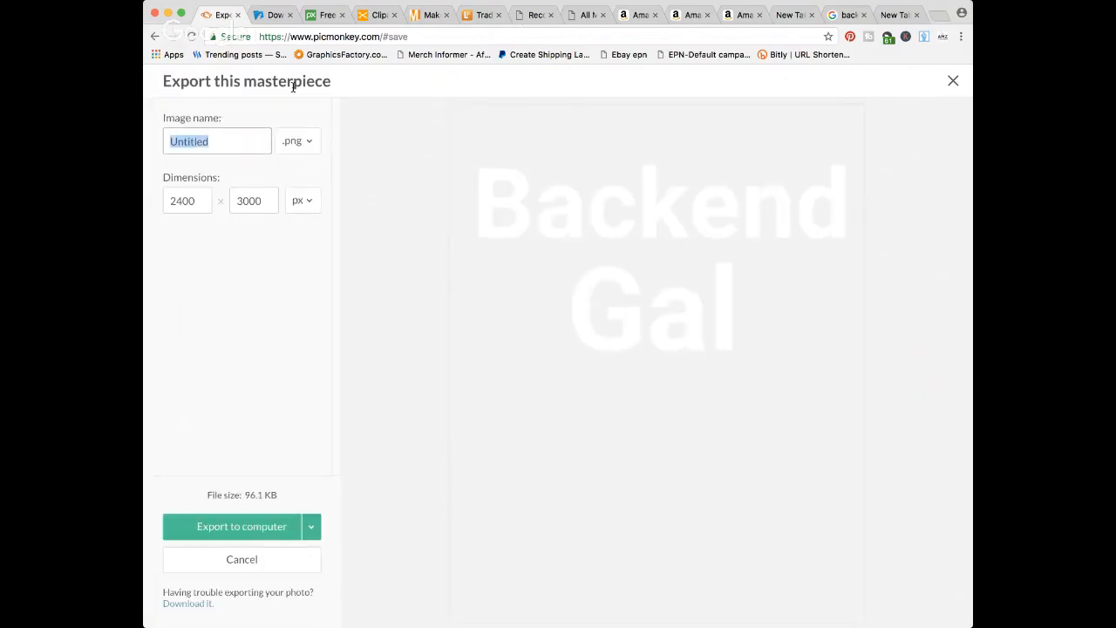
text(be gal whit)
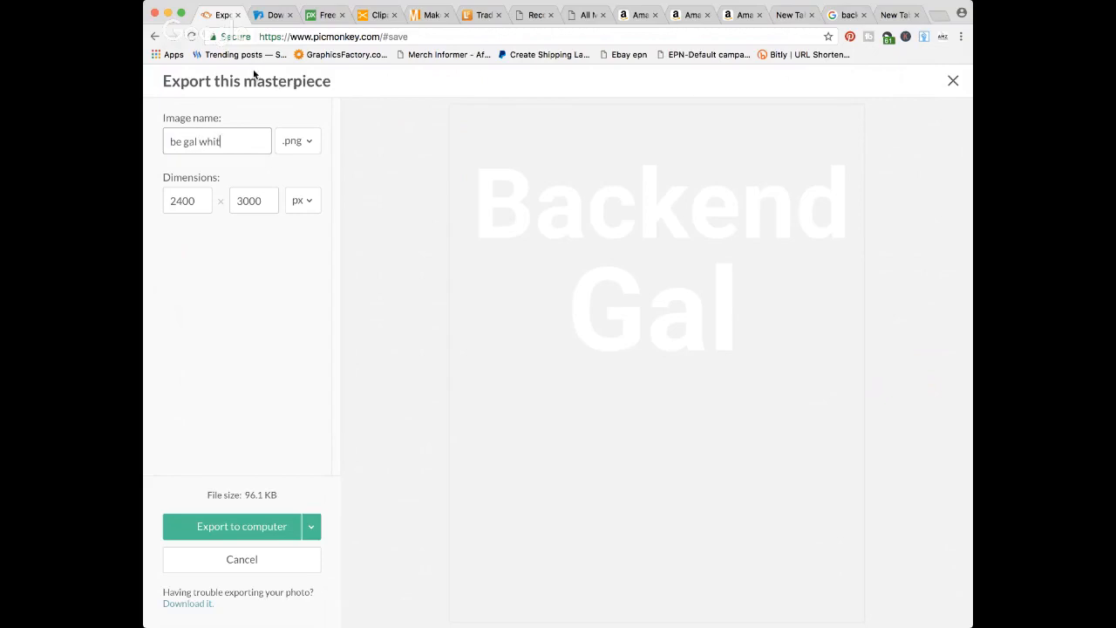
text(e)
click(250, 527)
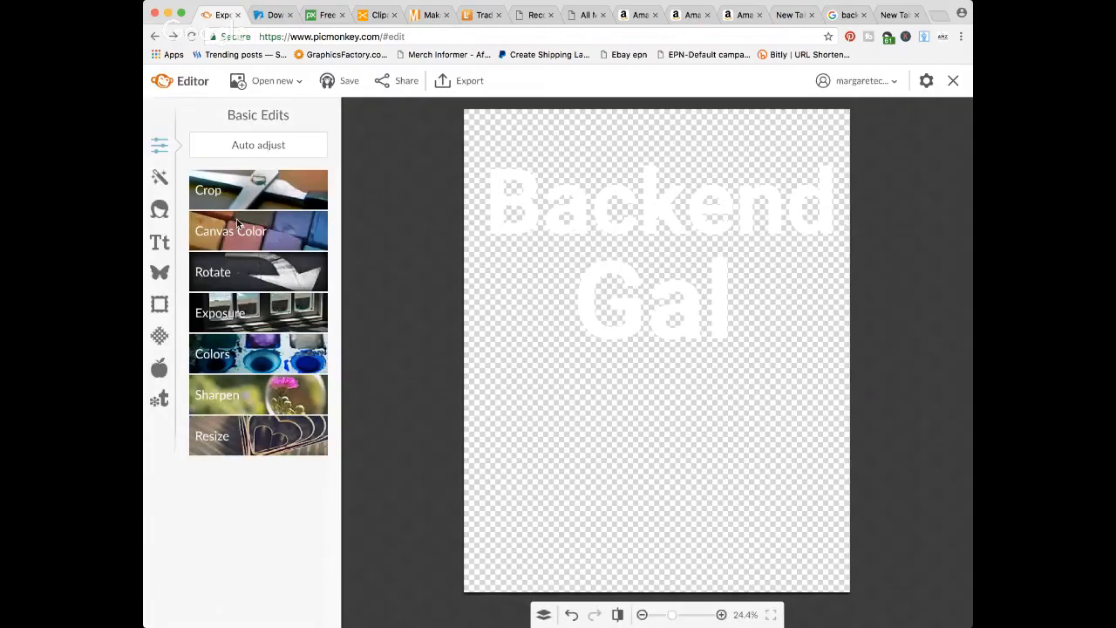
- Set the canvas color to black and retype the word "Backend" in capitals as "BACKEND"
click(237, 224)
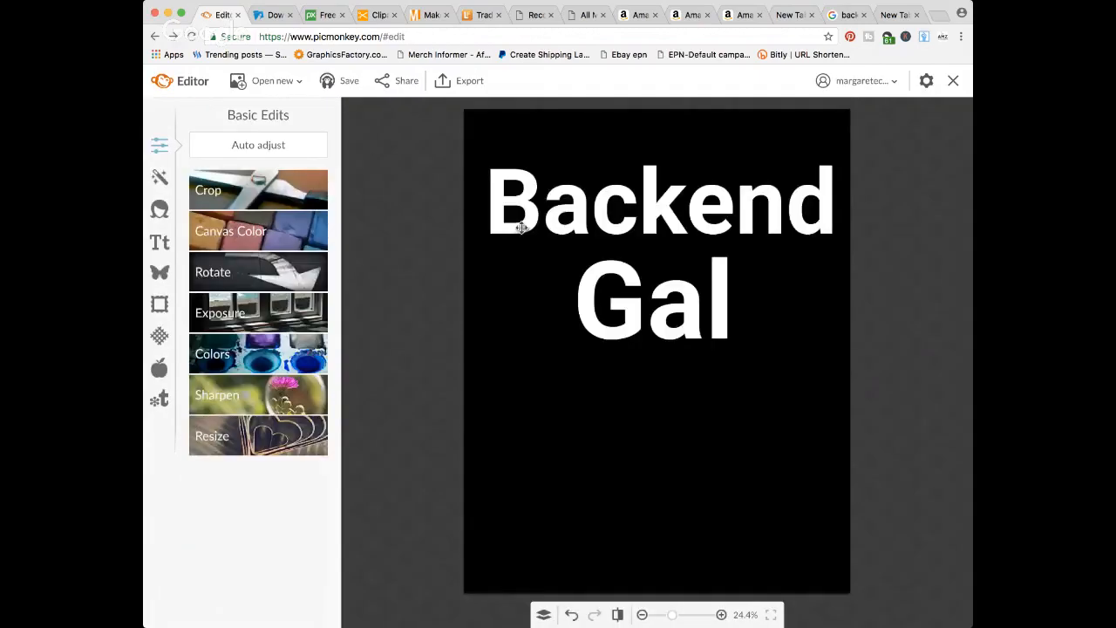
click(520, 227)
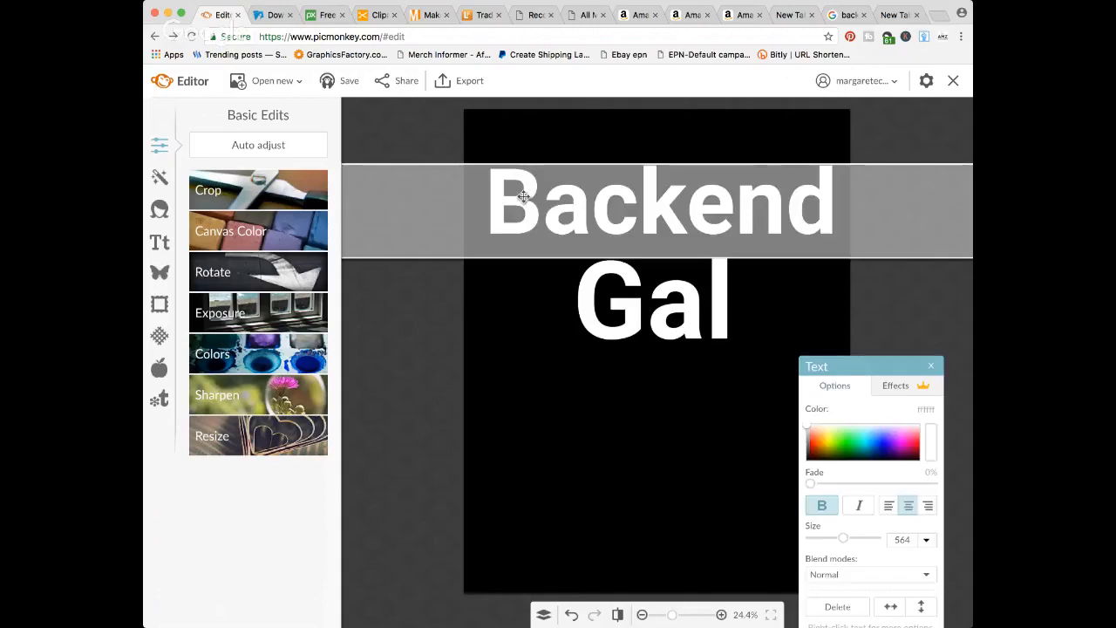
text(BACKEND)
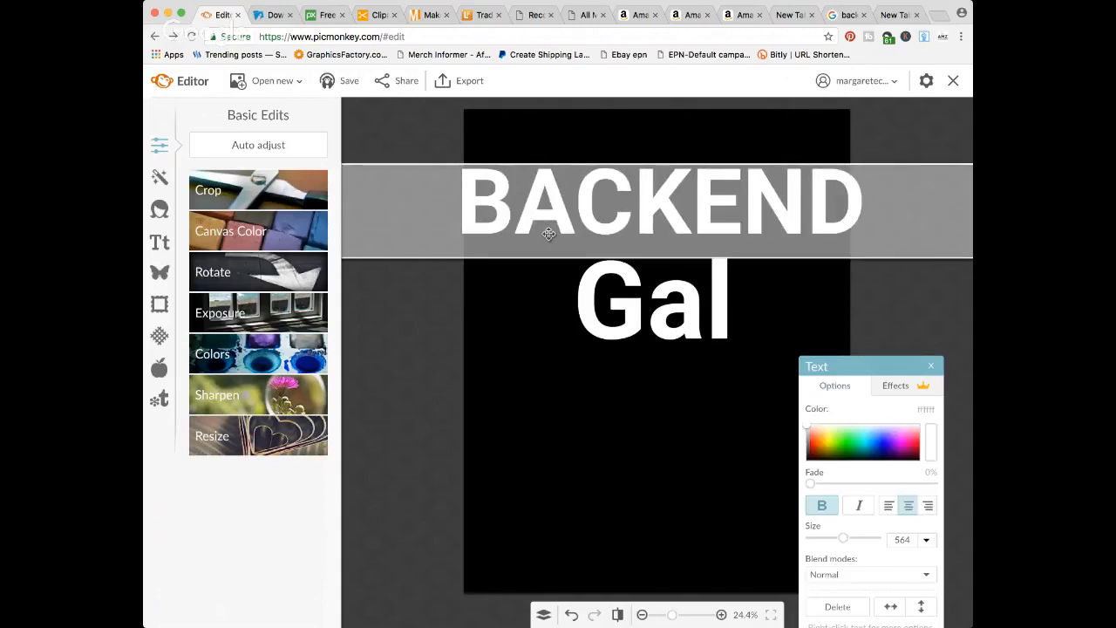
- Replace the word "Gal" below "BACKEND" with "GUY" in capitals
click(659, 334)
click(661, 327)
click(650, 327)
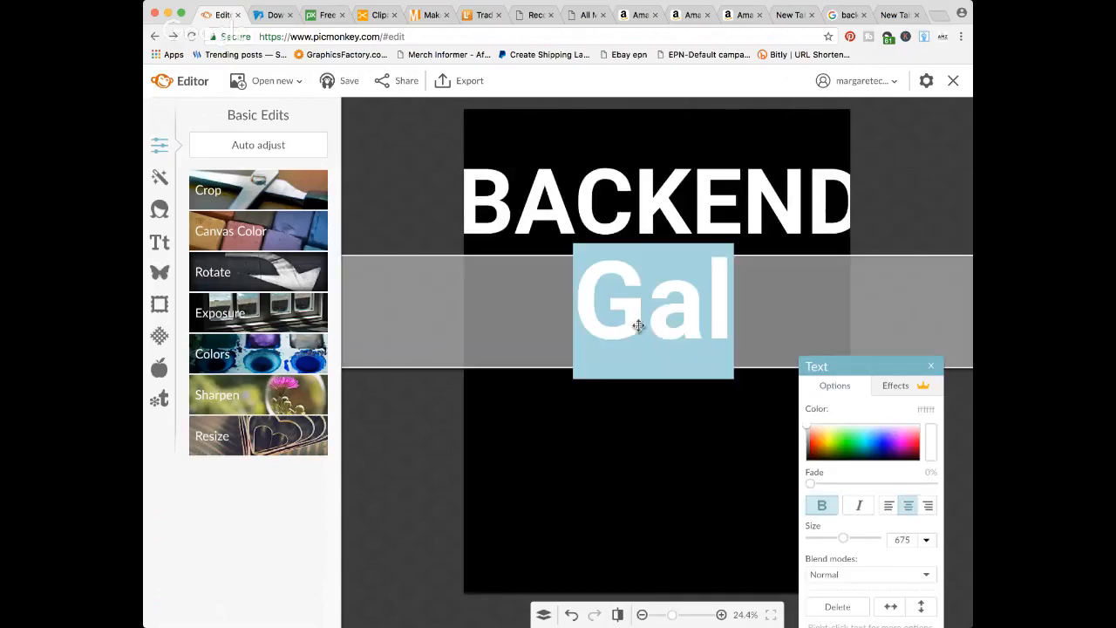
text(GUH;)
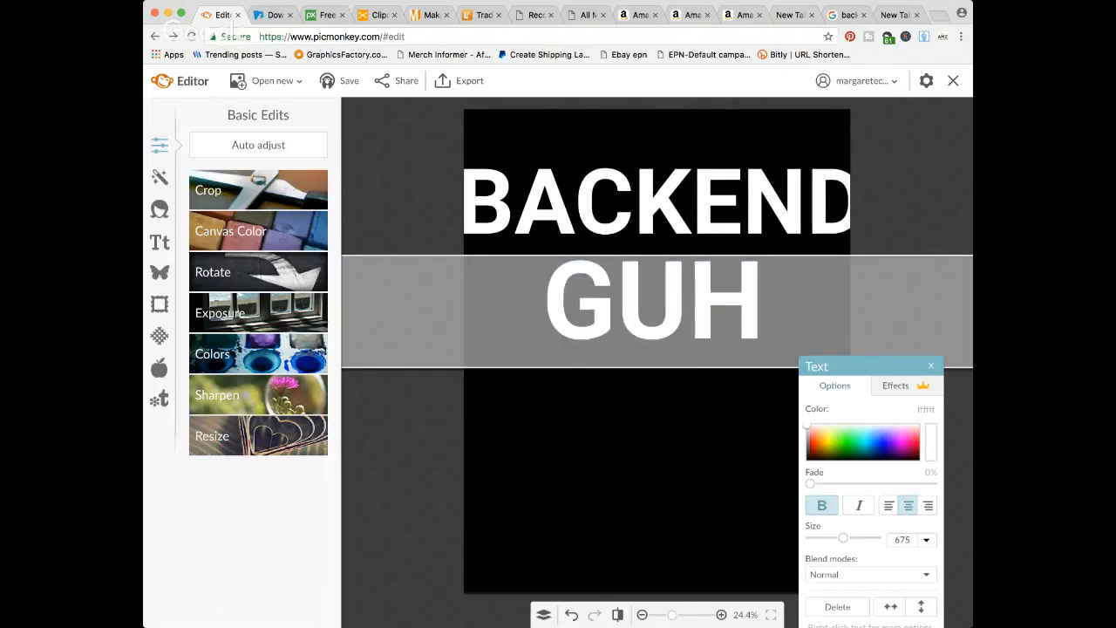
key(BackSpace)
key(BackSpace)
text(U)
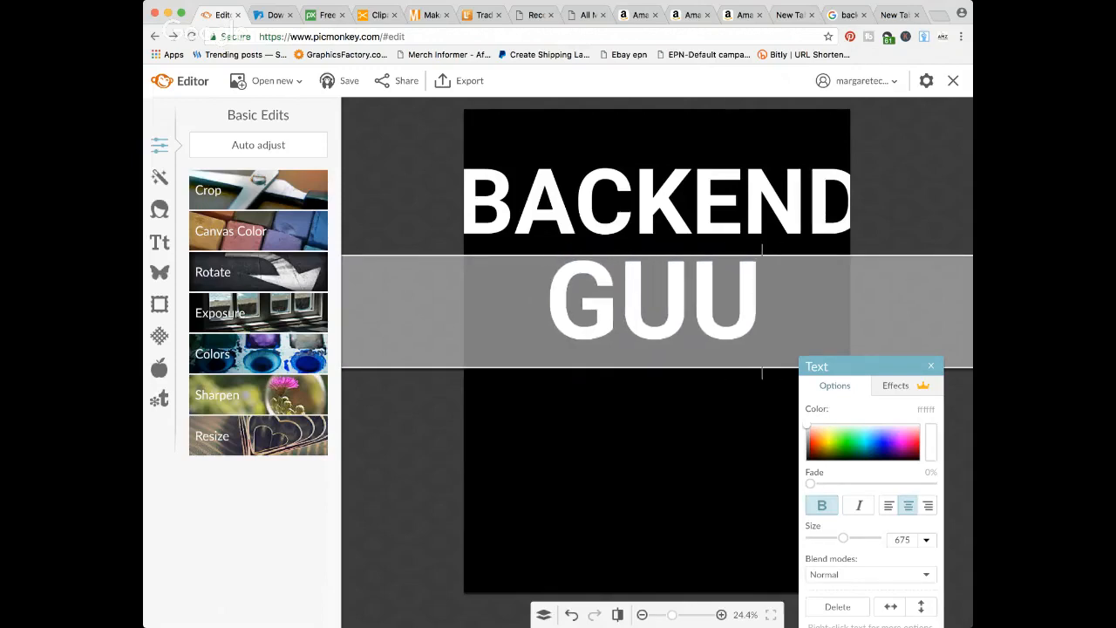
key(BackSpace)
text(Y)
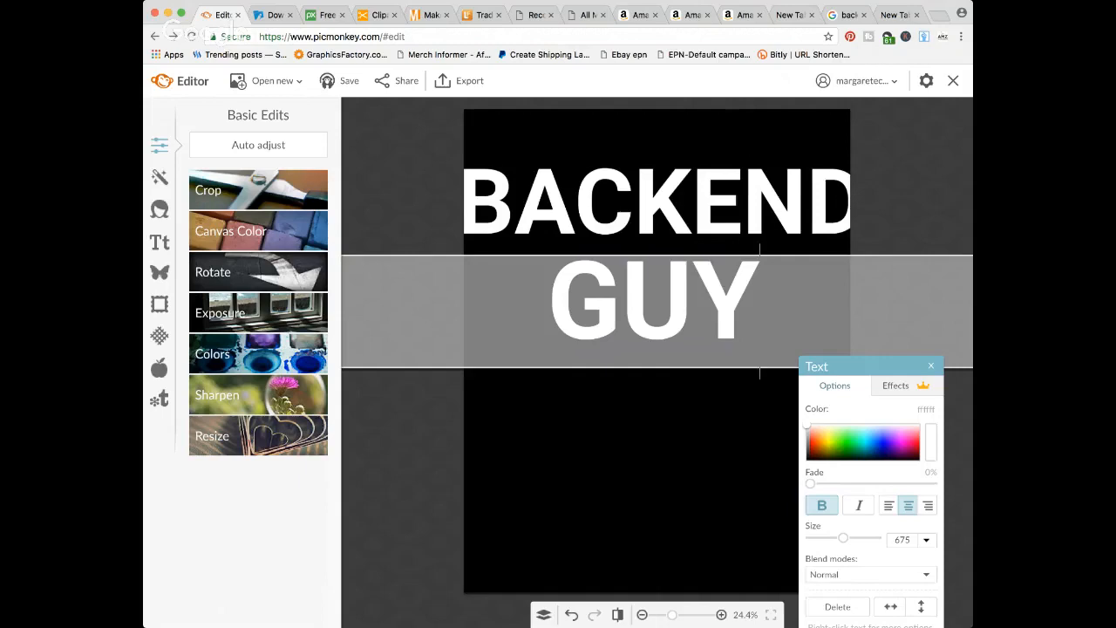
- Shrink "BACKEND" to about size 495 to fit the canvas and "GUY" to about 597, and move "GUY" up closer beneath it
click(585, 214)
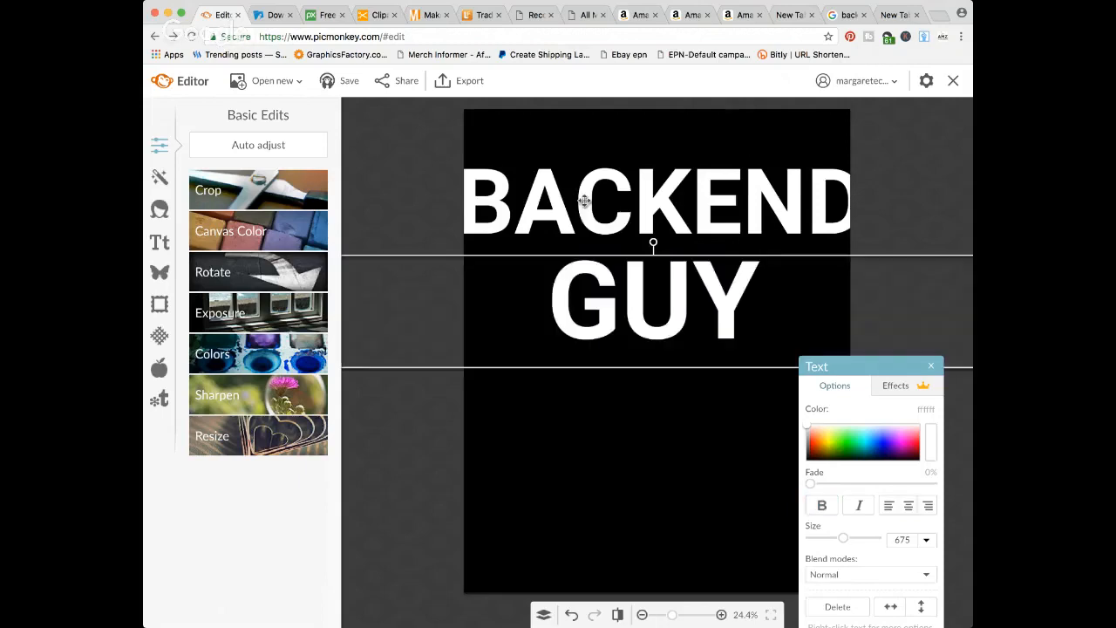
click(615, 218)
drag(631, 250, 631, 248)
click(633, 296)
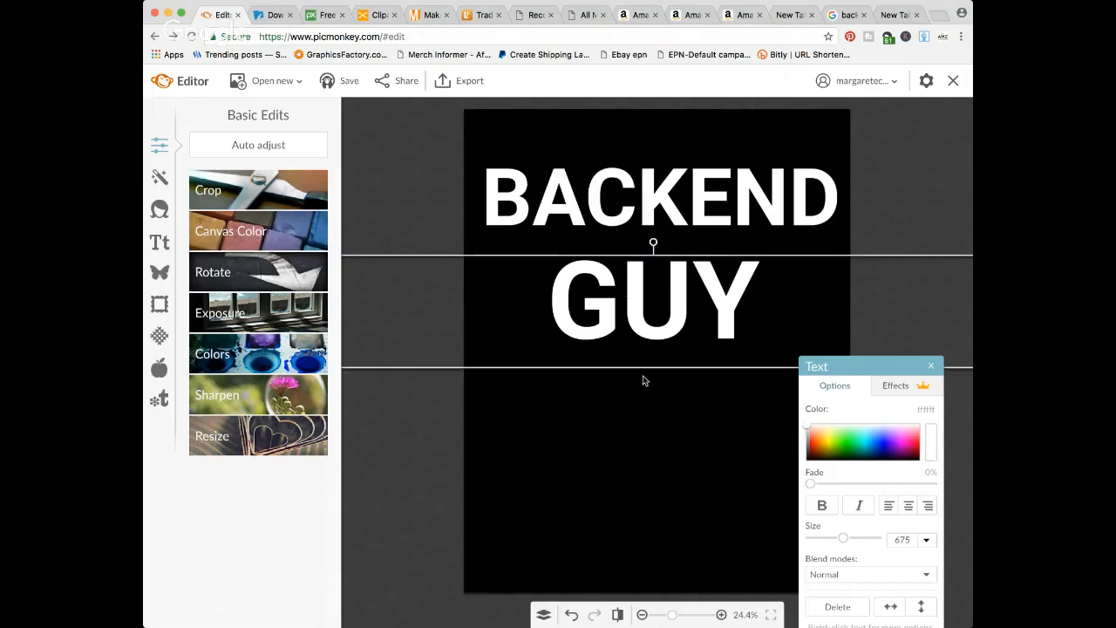
drag(643, 367, 642, 358)
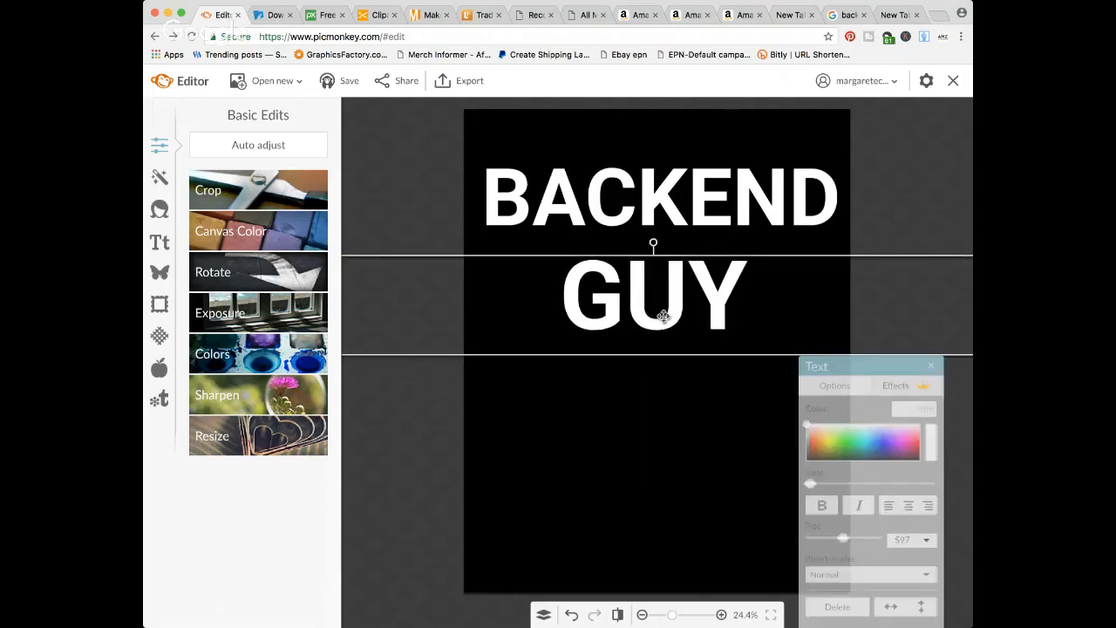
drag(661, 320, 663, 310)
click(645, 477)
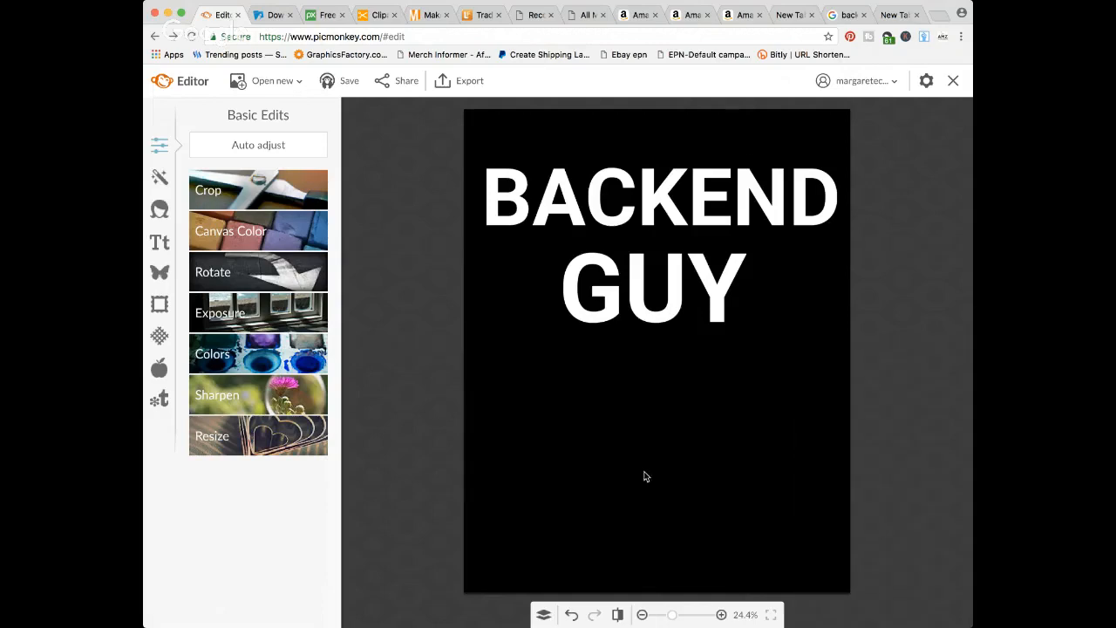
- Change the black canvas behind "BACKEND GUY" to a transparent canvas and apply it
key(super+Tab)
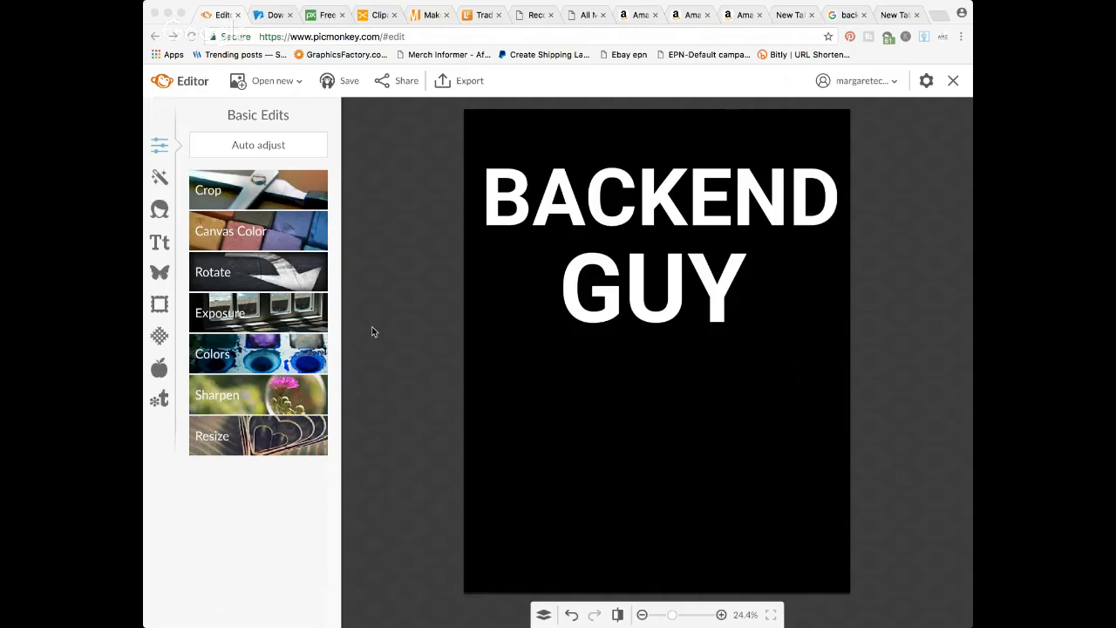
click(232, 234)
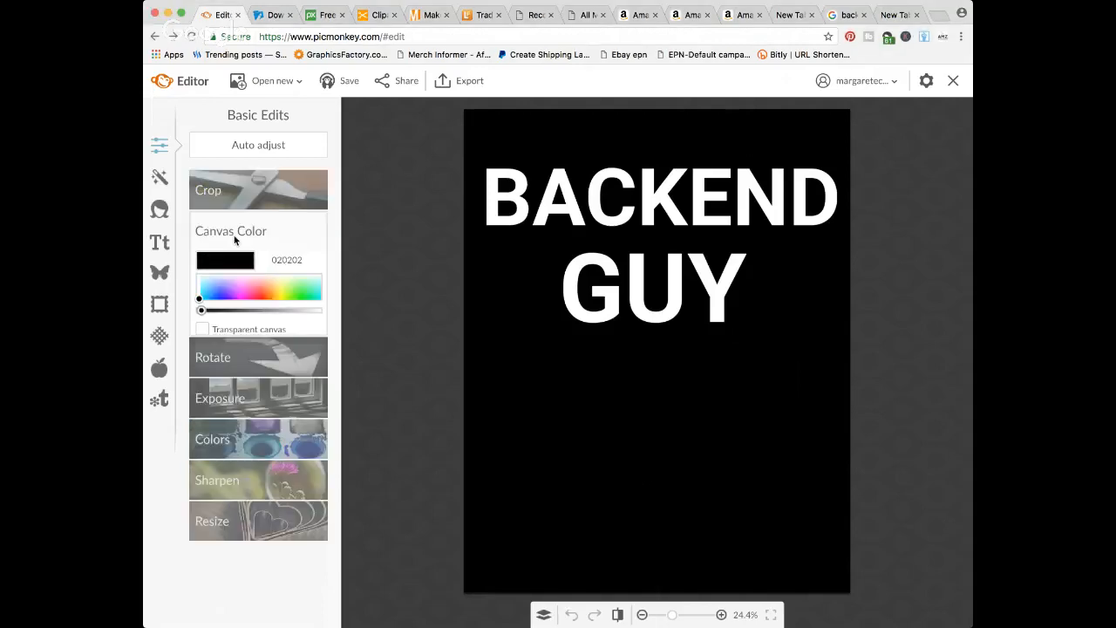
click(241, 329)
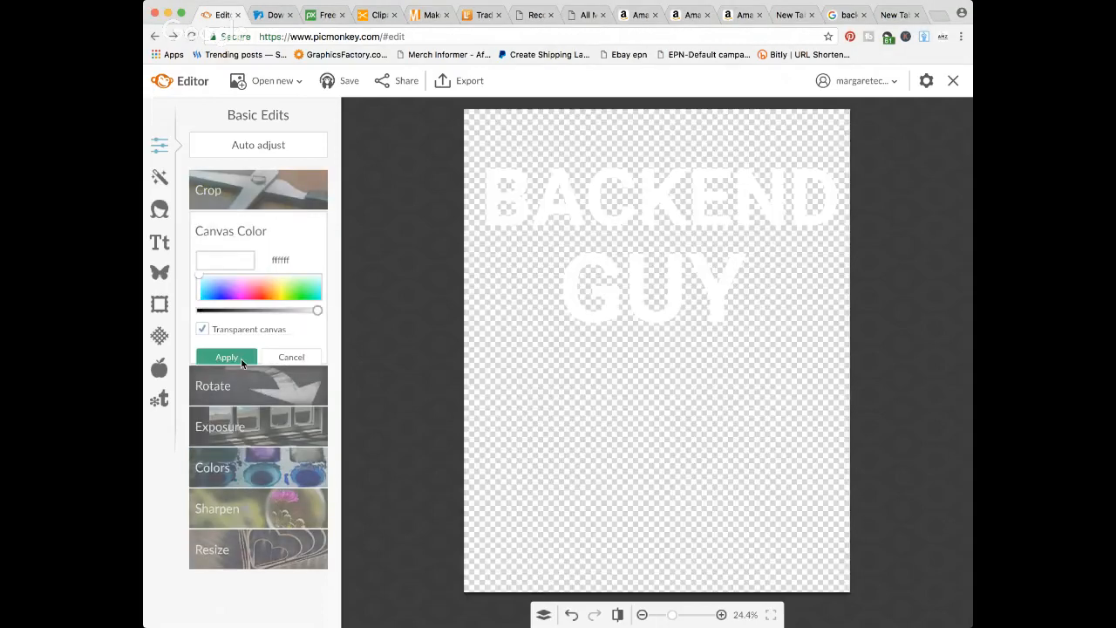
click(229, 358)
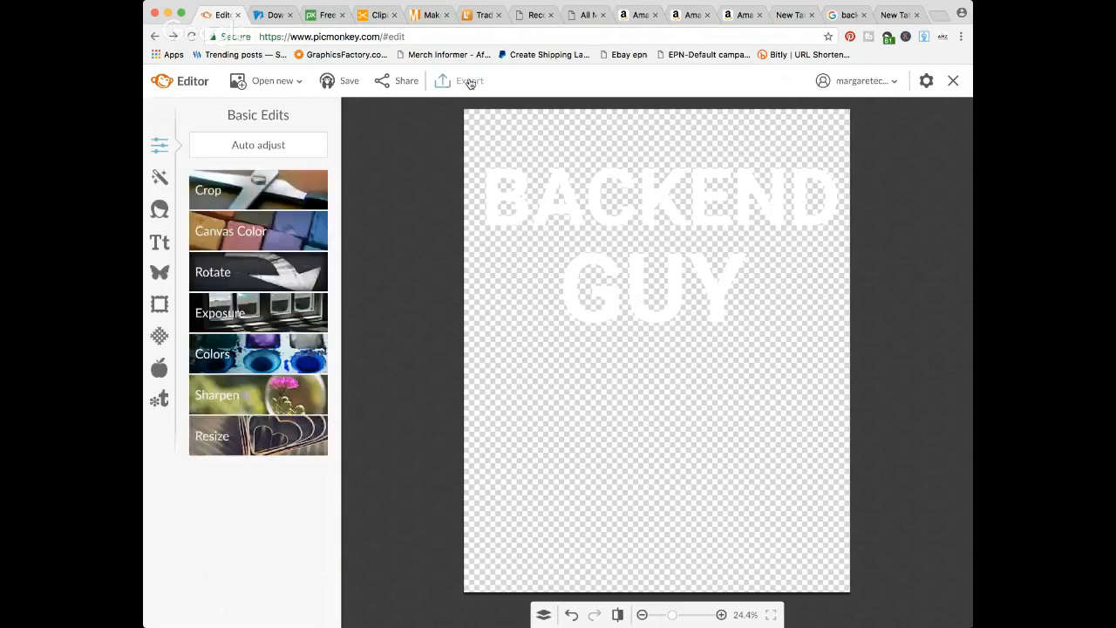
- Export the white "BACKEND GUY" design to the computer as the 2400 x 3000 px PNG image "BE GUY CAPS"
click(470, 81)
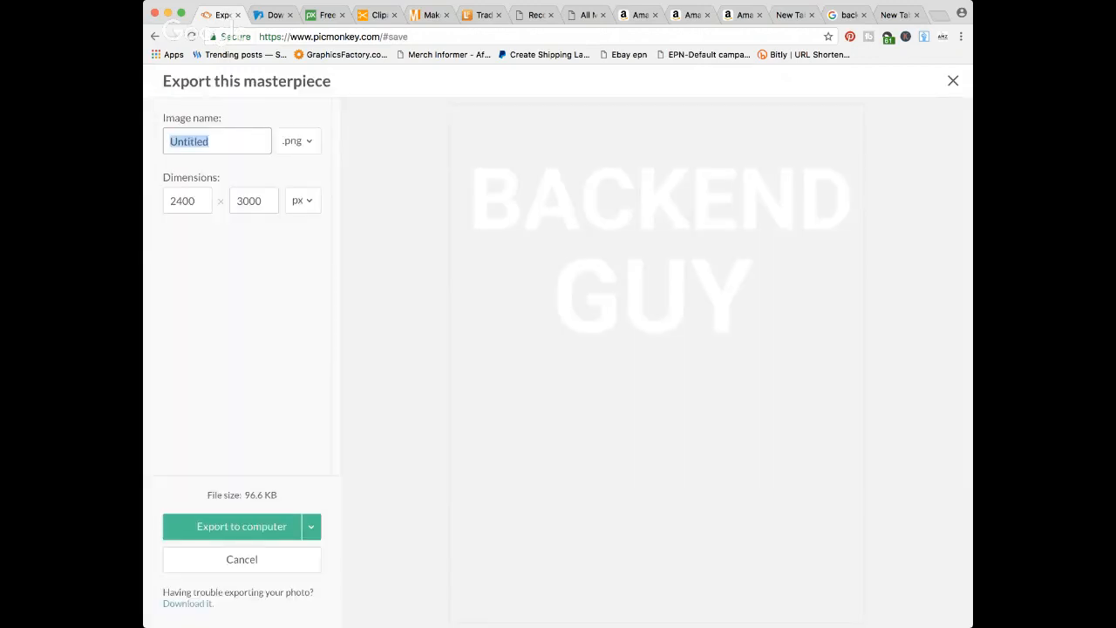
text(BE GUY CAPS)
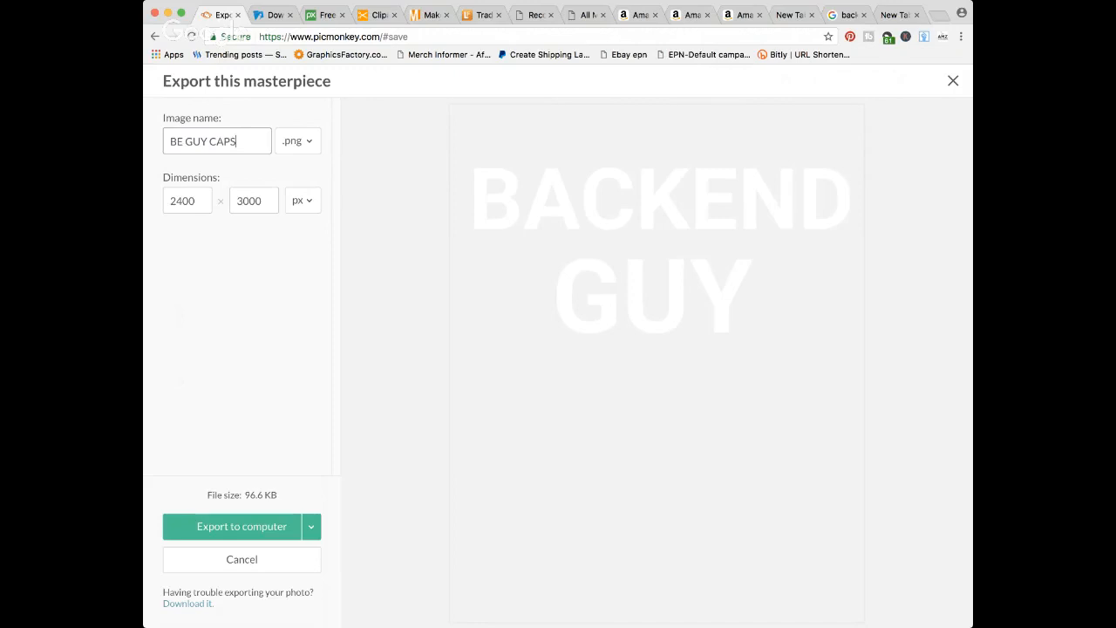
click(241, 527)
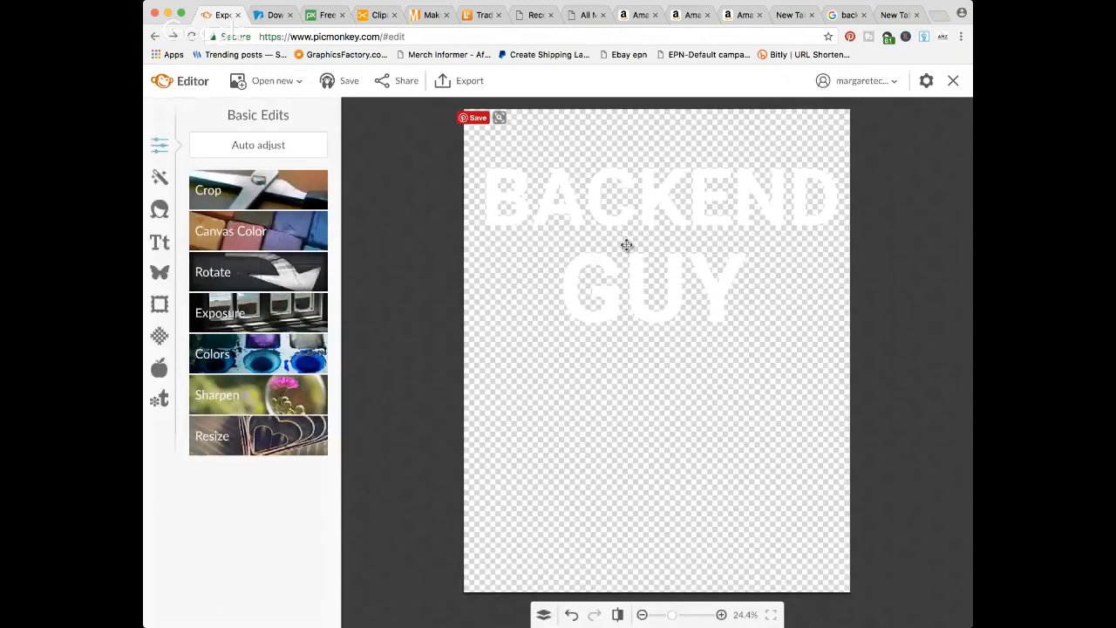
- Recolor both capitalized text lines, "BACKEND" and "GUY", from white to black
click(626, 245)
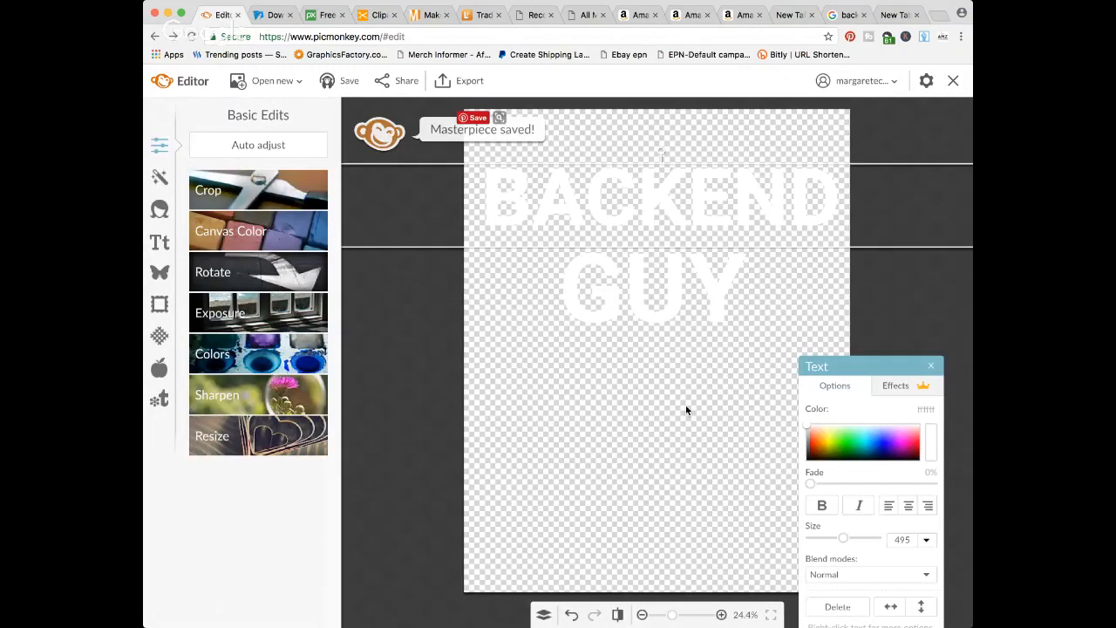
click(807, 459)
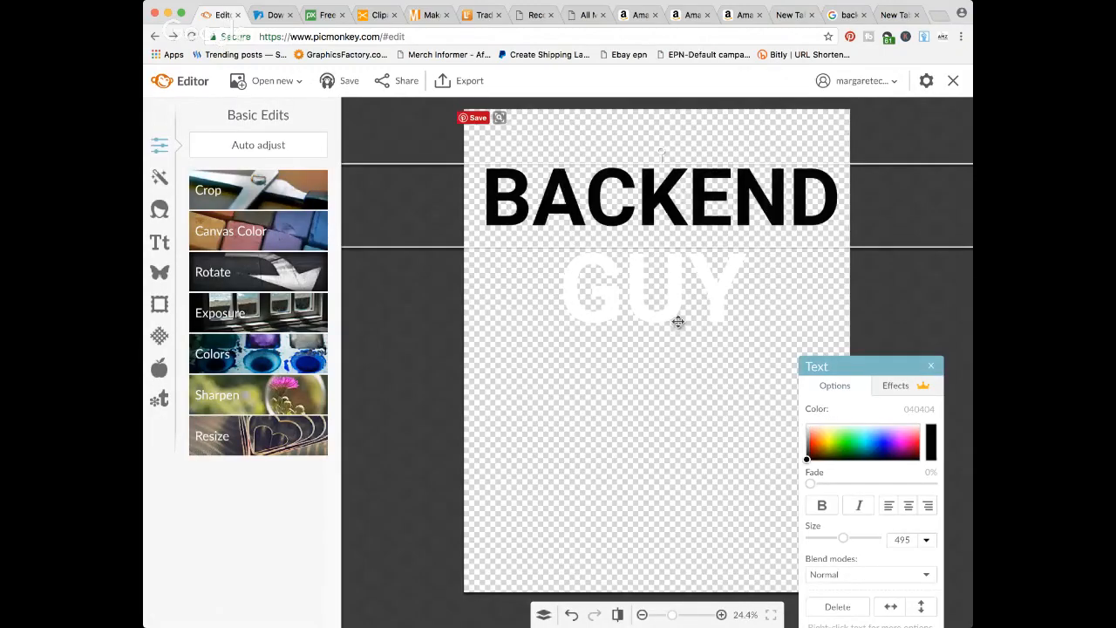
click(679, 322)
click(807, 459)
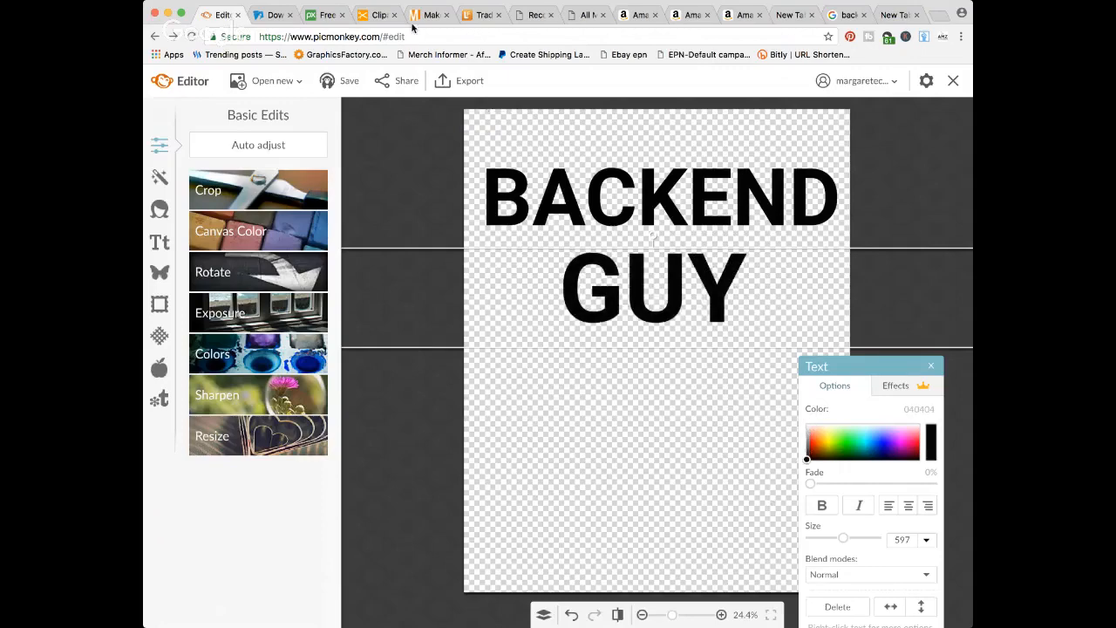
- Export the black "BACKEND GUY" design to the computer as the 2400 x 3000 px PNG image "BE GUY BLA"
click(471, 81)
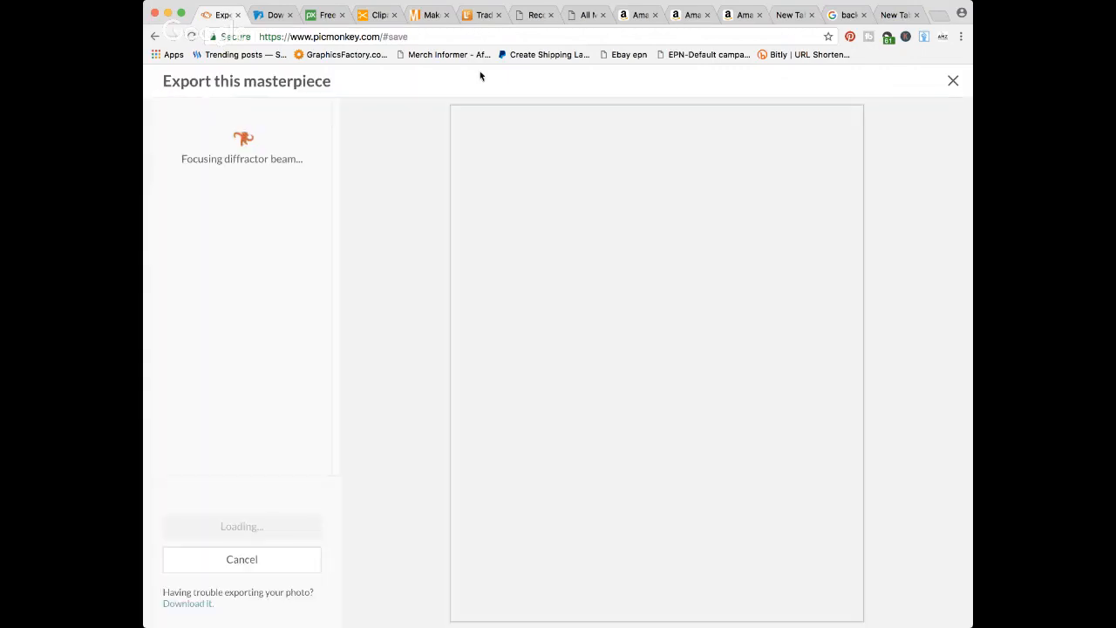
double_click(256, 142)
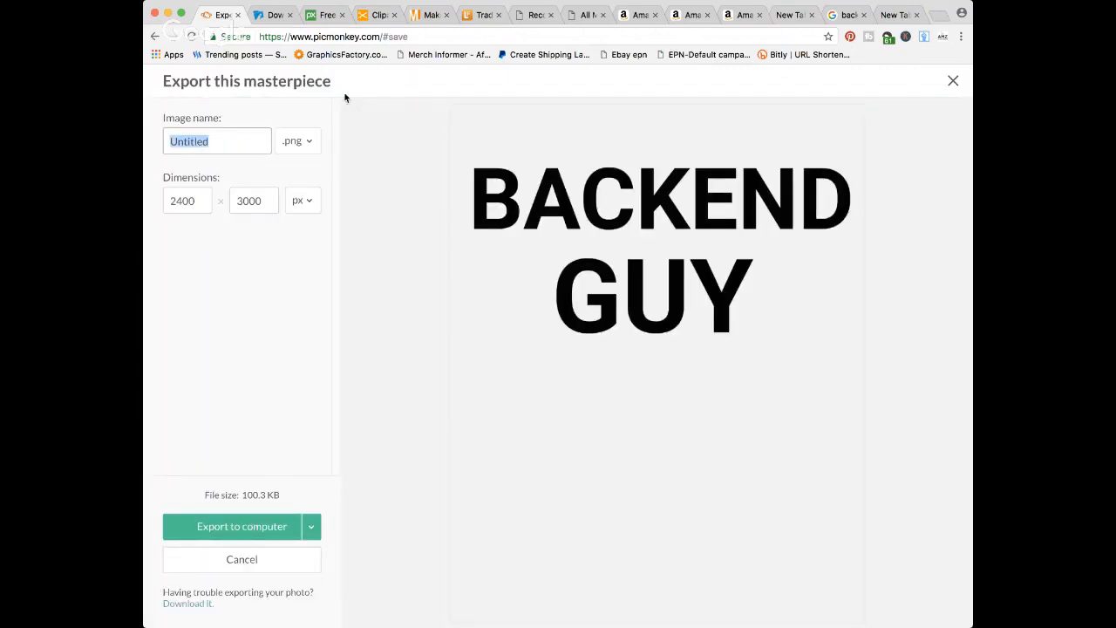
text(BE GUY BLA)
click(218, 526)
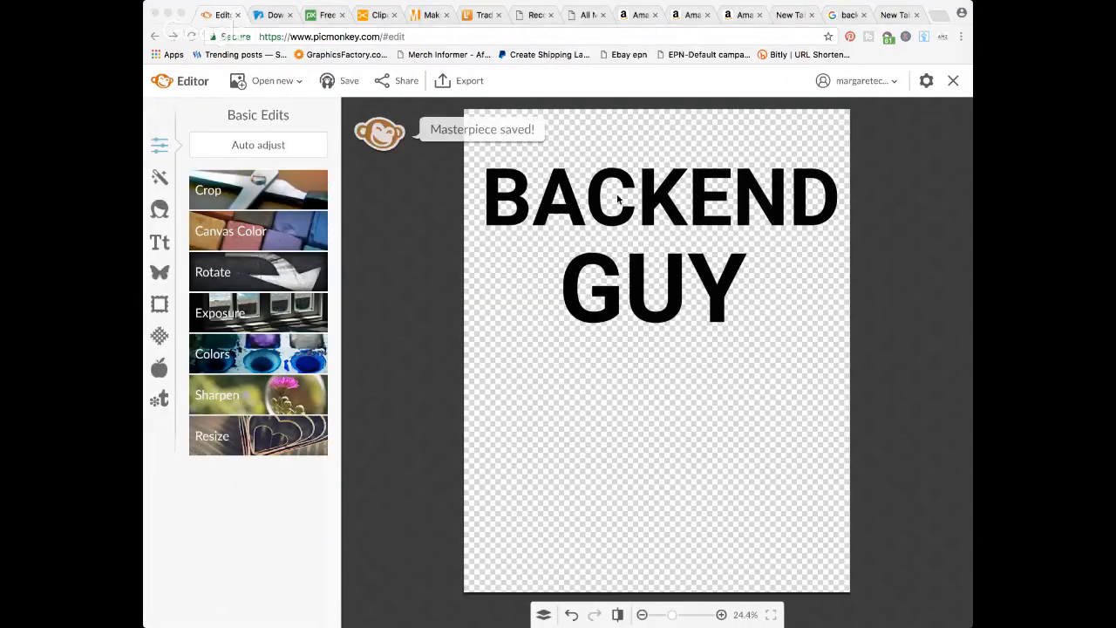
- Replace the "GUY" text line with "GAL" and reduce its size slightly to 552
click(616, 280)
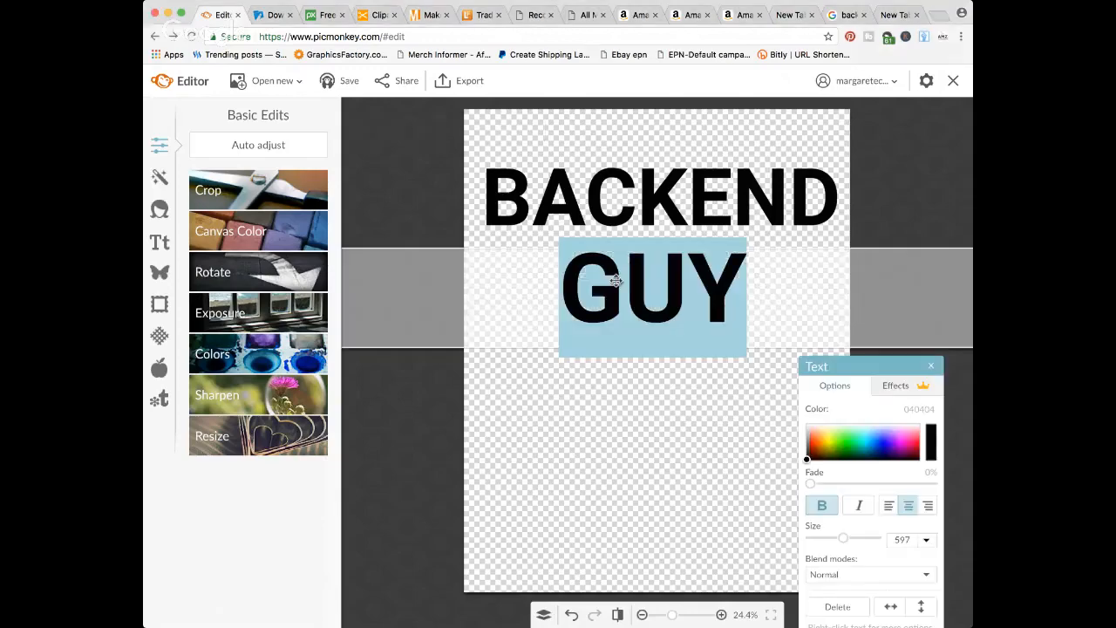
text(GAL;)
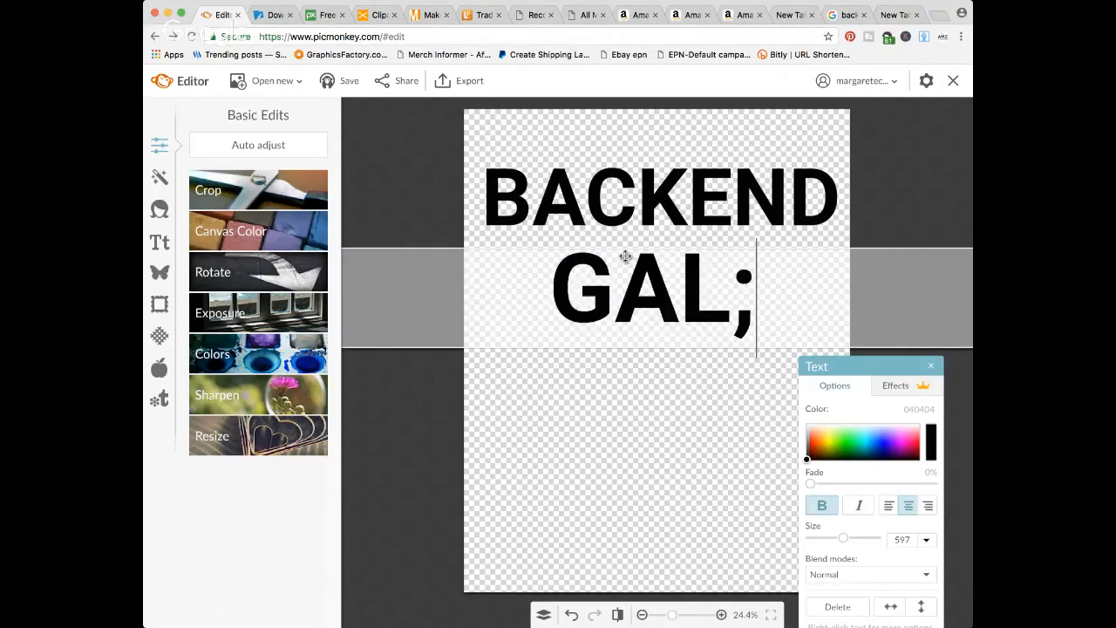
key(BackSpace)
click(768, 442)
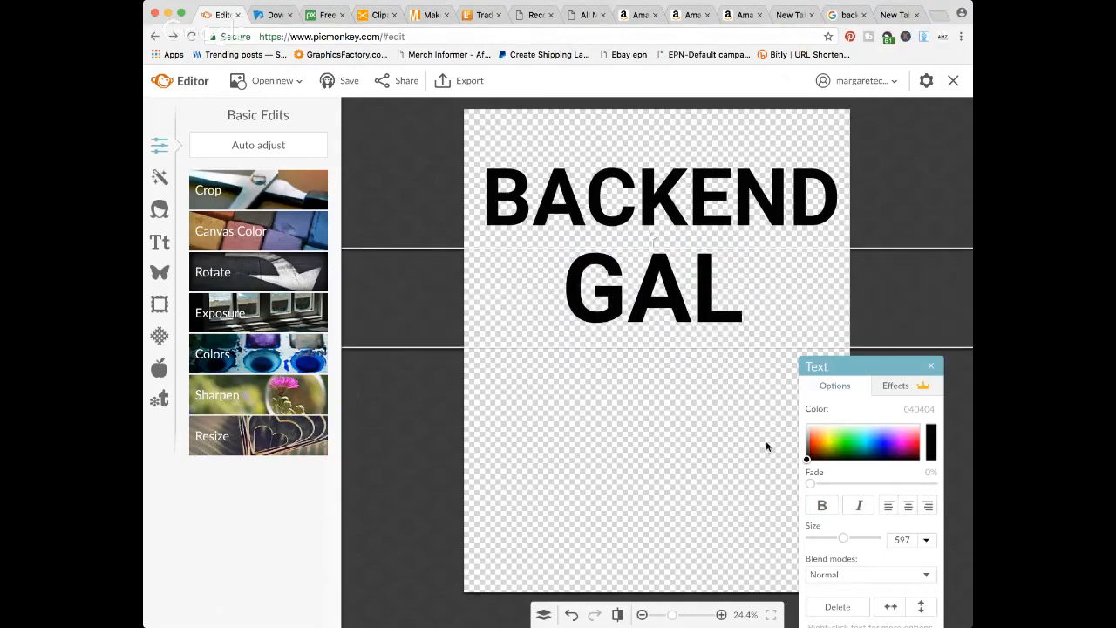
click(654, 349)
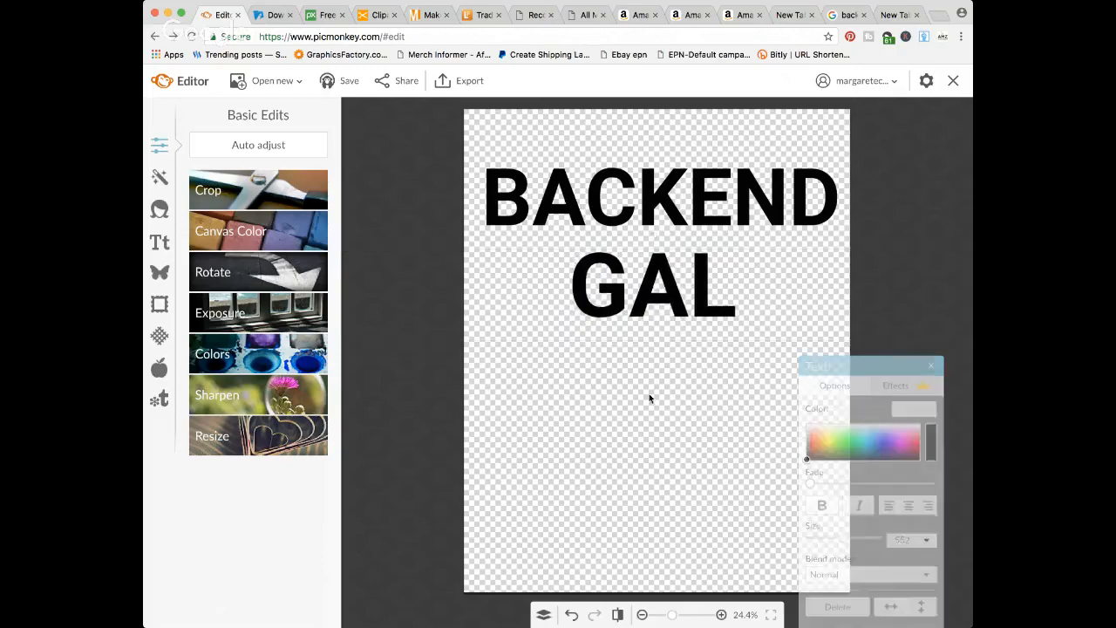
- Export the black "BACKEND GAL" design to the computer as the 2400 x 3000 px PNG image "BE GAL"
click(460, 81)
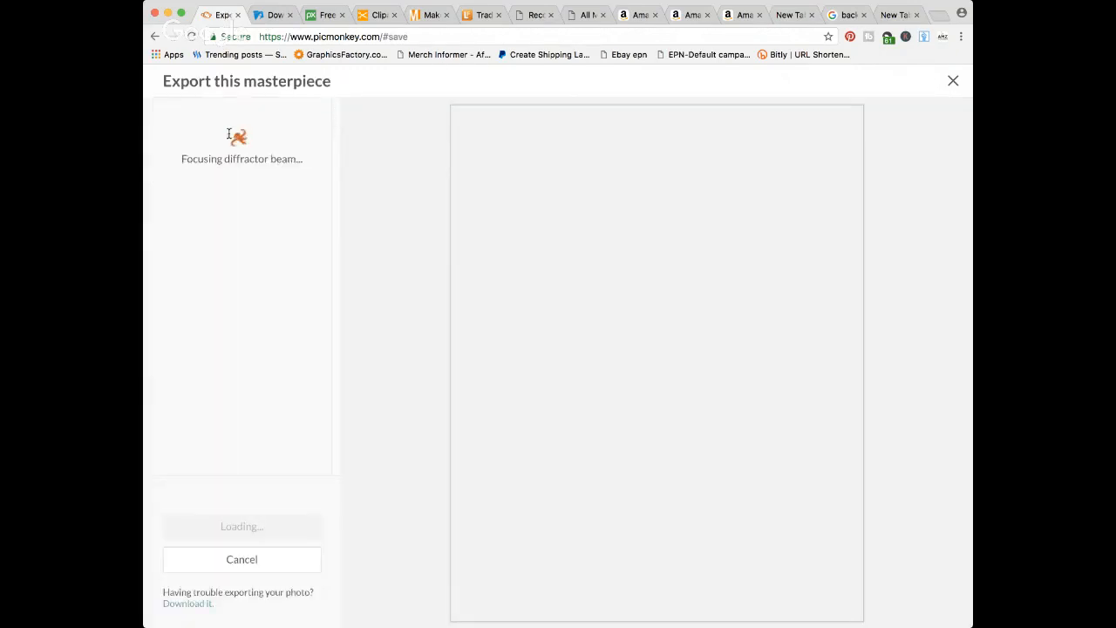
text(BE G)
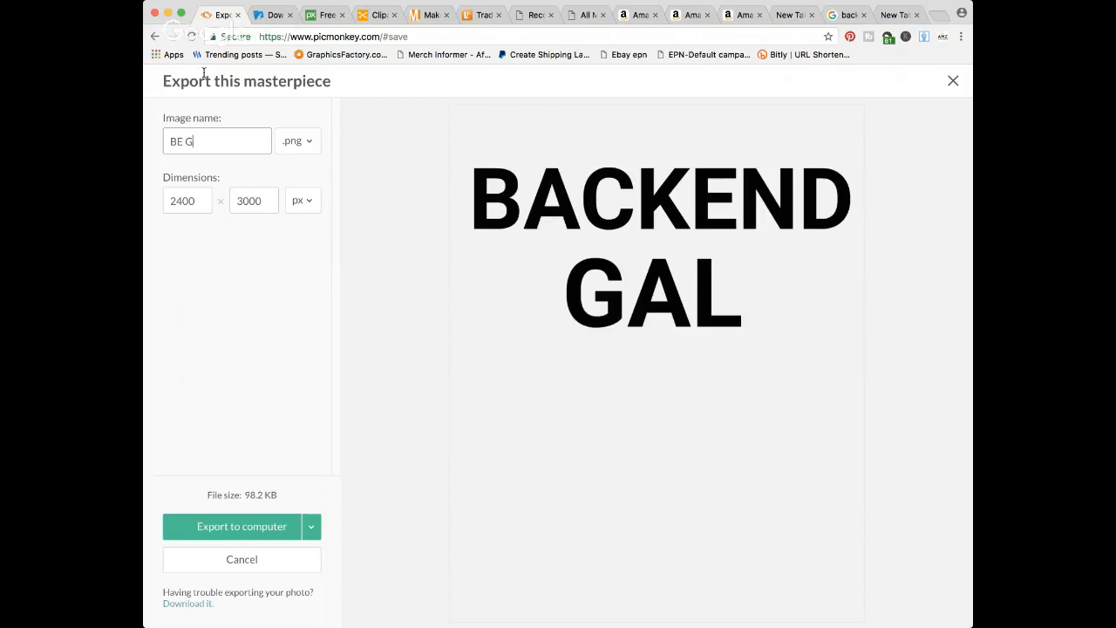
text(AL)
click(239, 529)
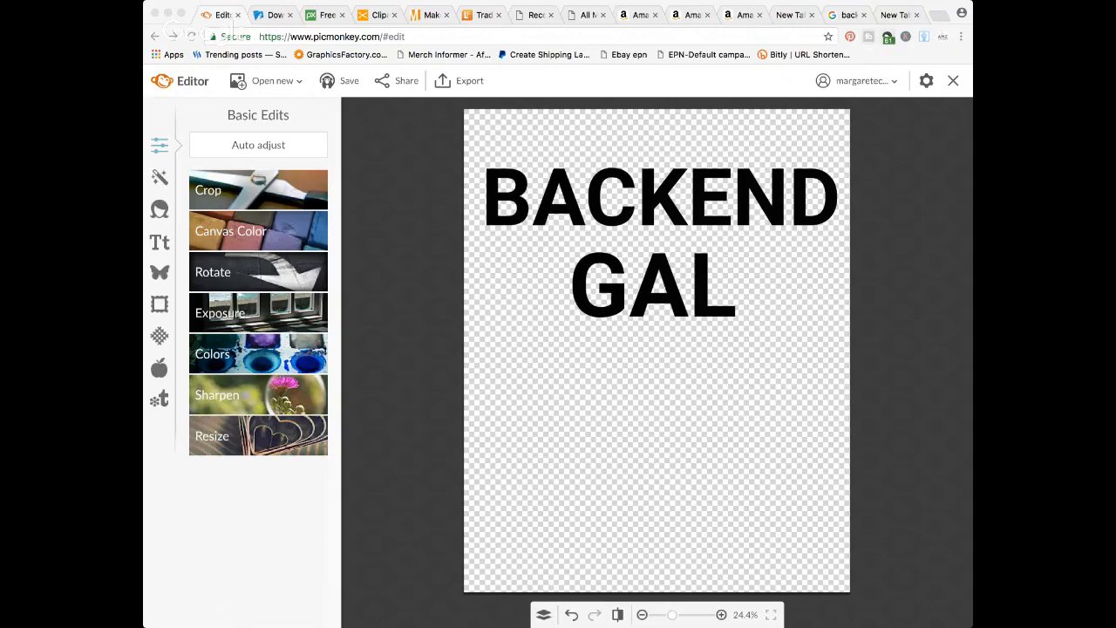
- Note the slogan idea "ALL HAPPENS IN THE BACKEND" in a new browser tab without searching for it, and review it
click(919, 165)
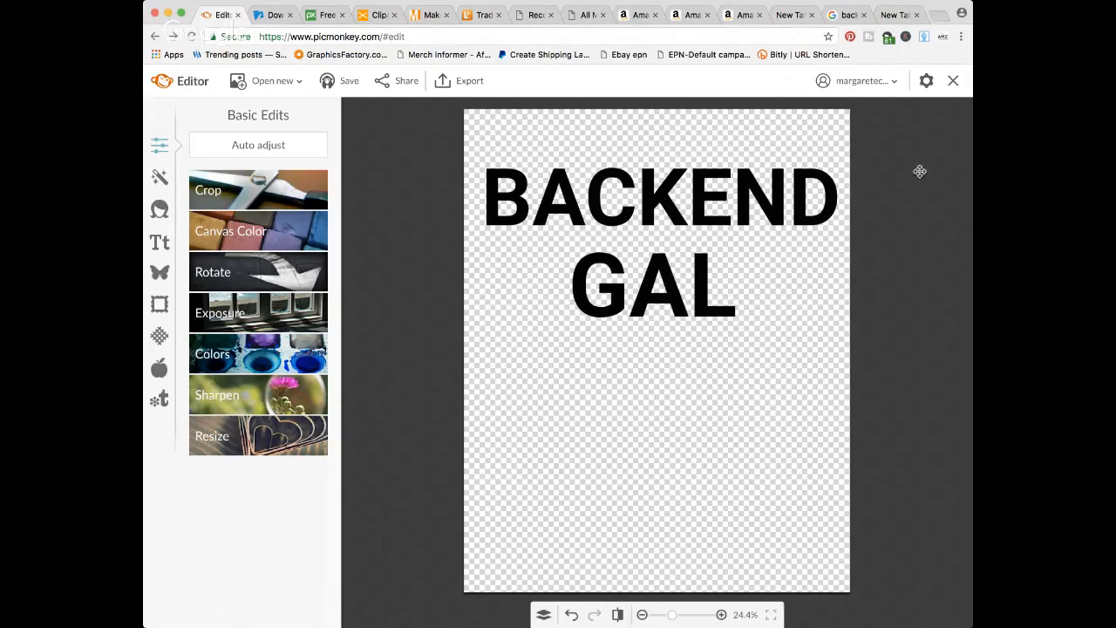
key(super+t)
text(ALL HAPPENS IN THE BACKEND)
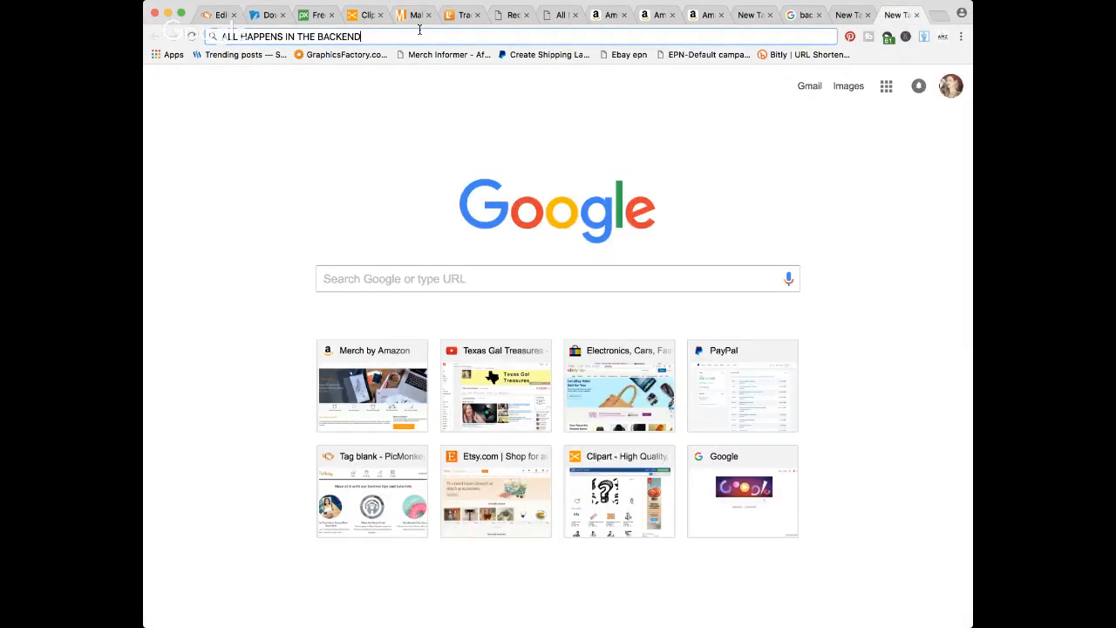
key(super+w)
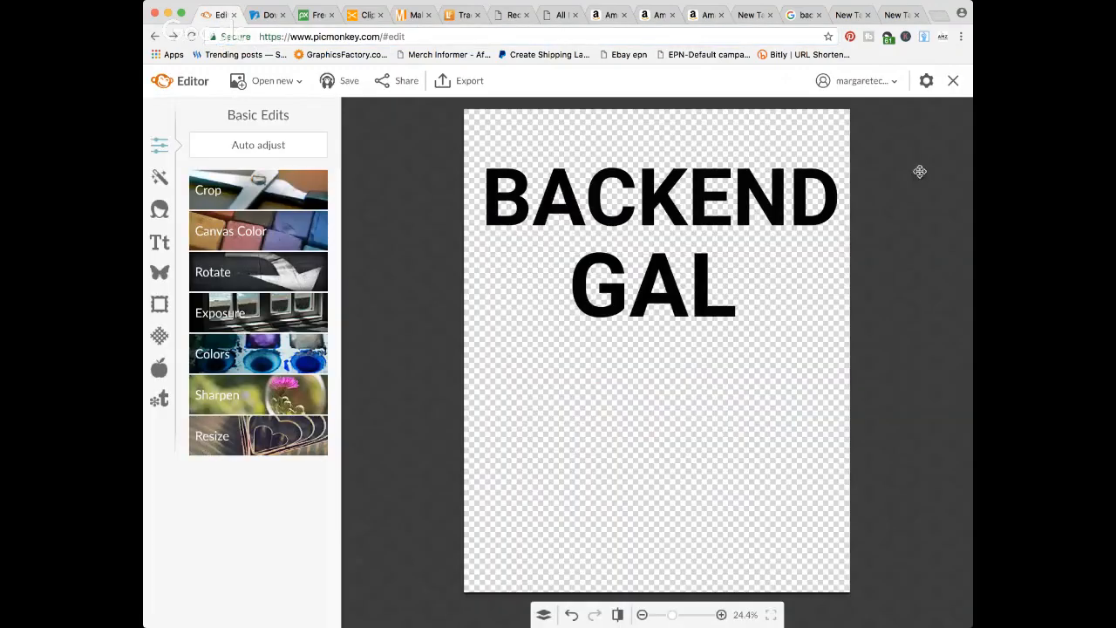
key(super+Tab)
click(899, 15)
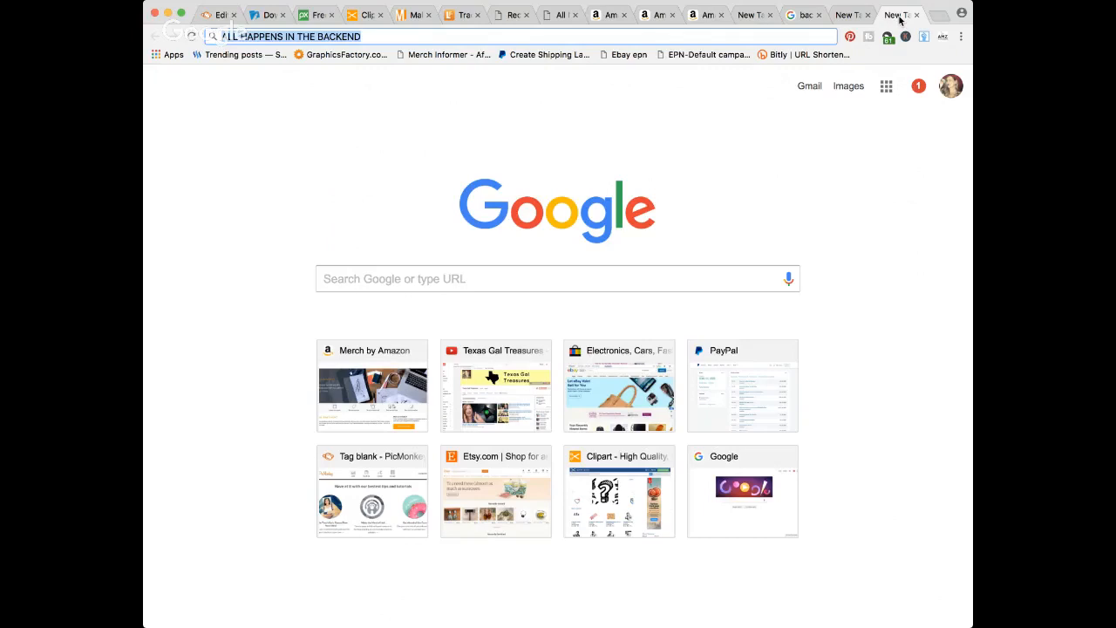
- Return to the design editor and replace the "BACKEND" text line with "It All"
click(225, 16)
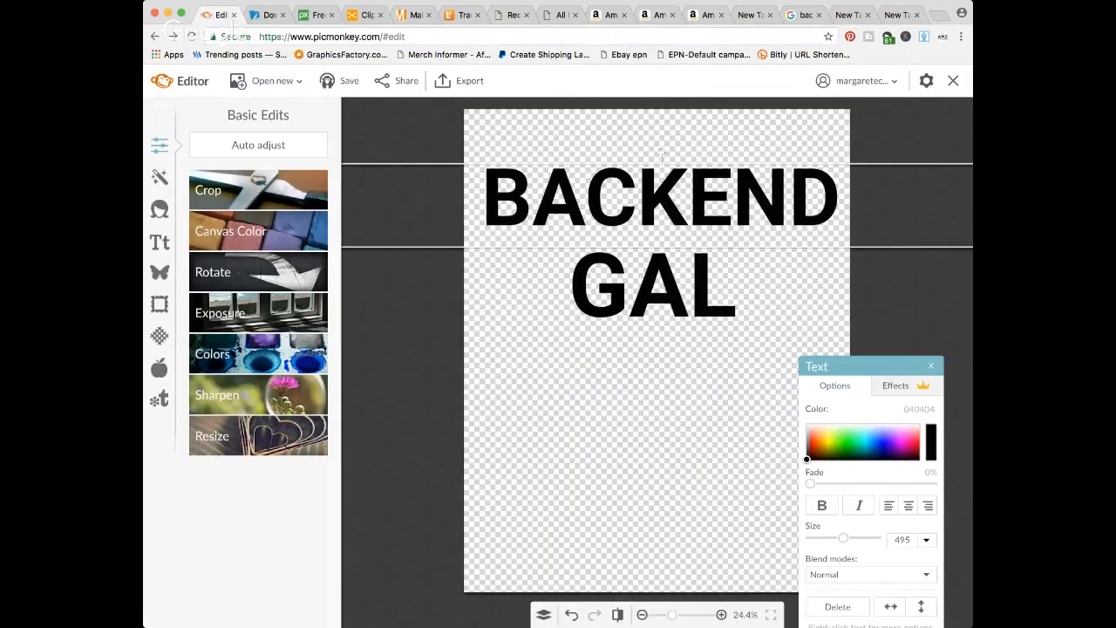
double_click(654, 164)
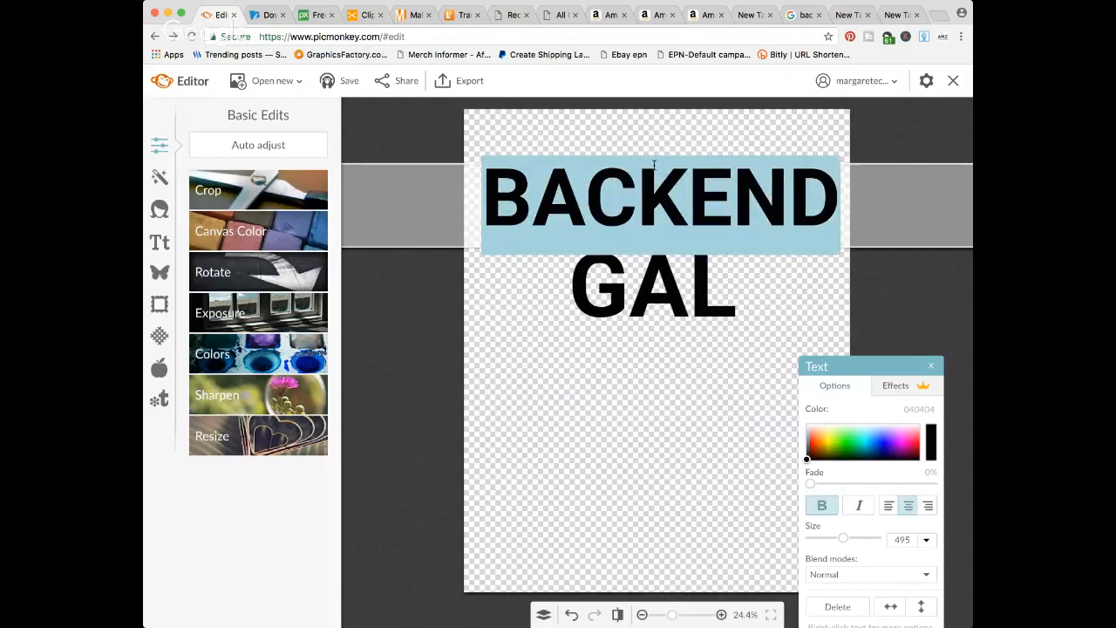
text(IT ALL)
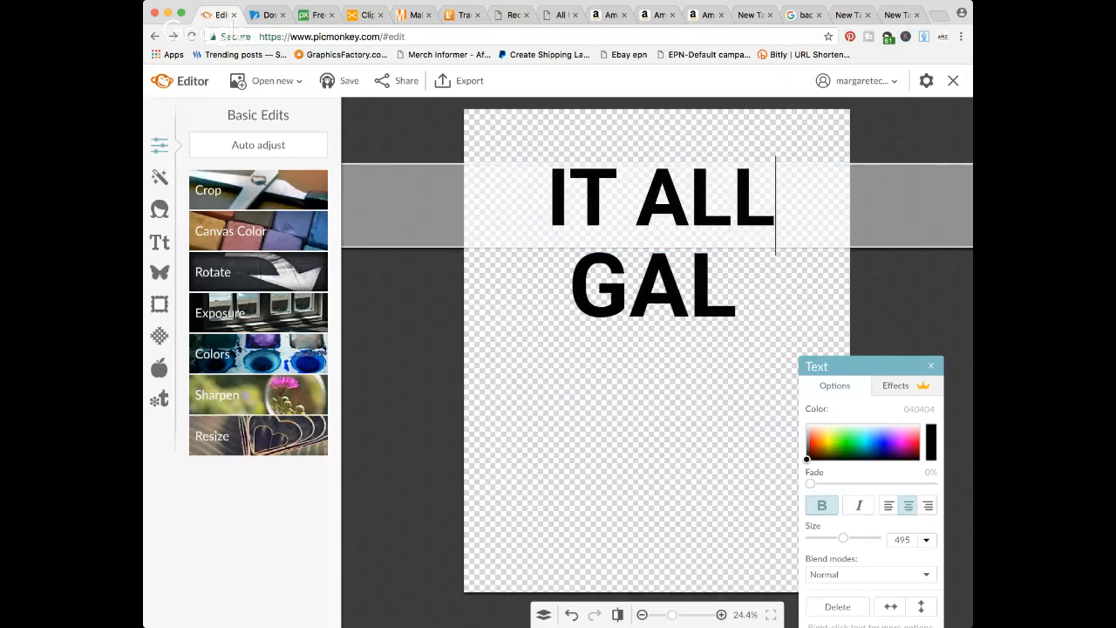
key(super+a)
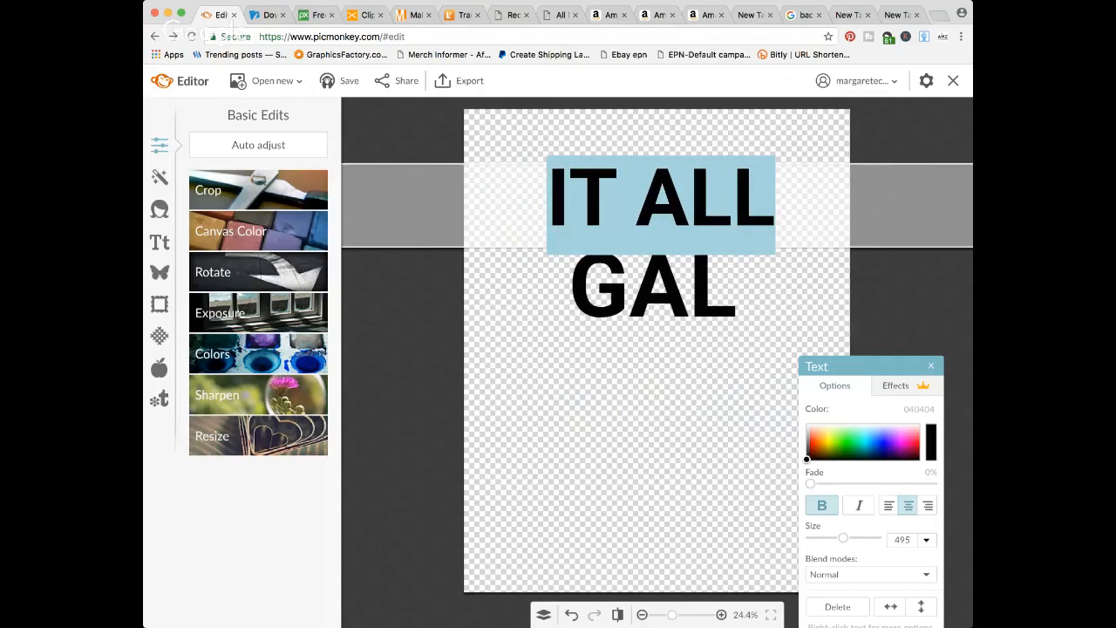
text(It all)
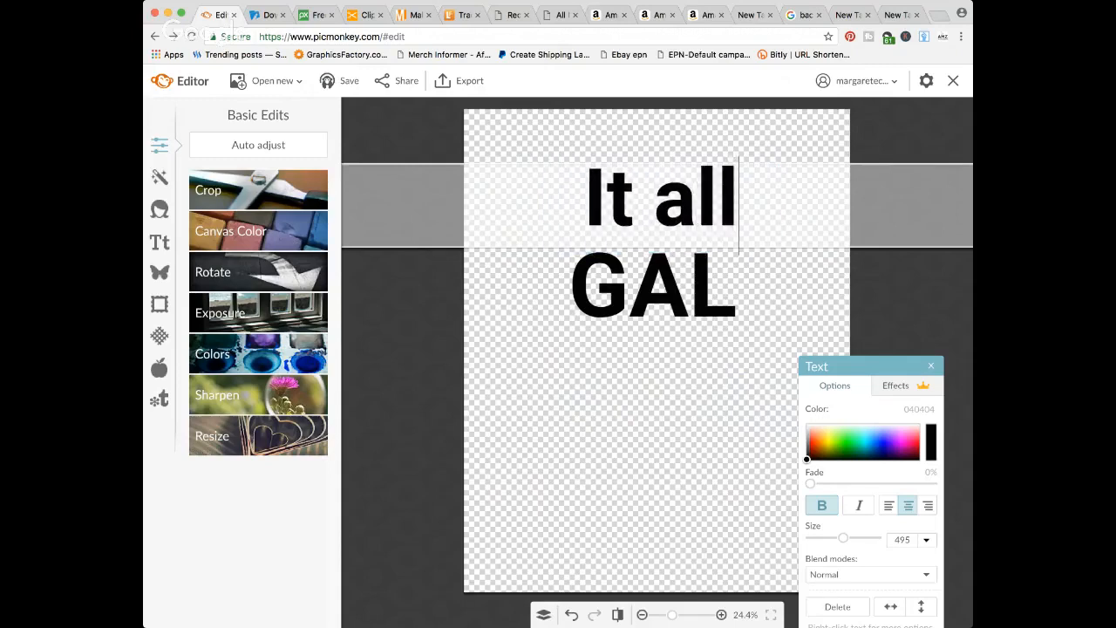
key(BackSpace)
key(BackSpace)
key(BackSpace)
text(All)
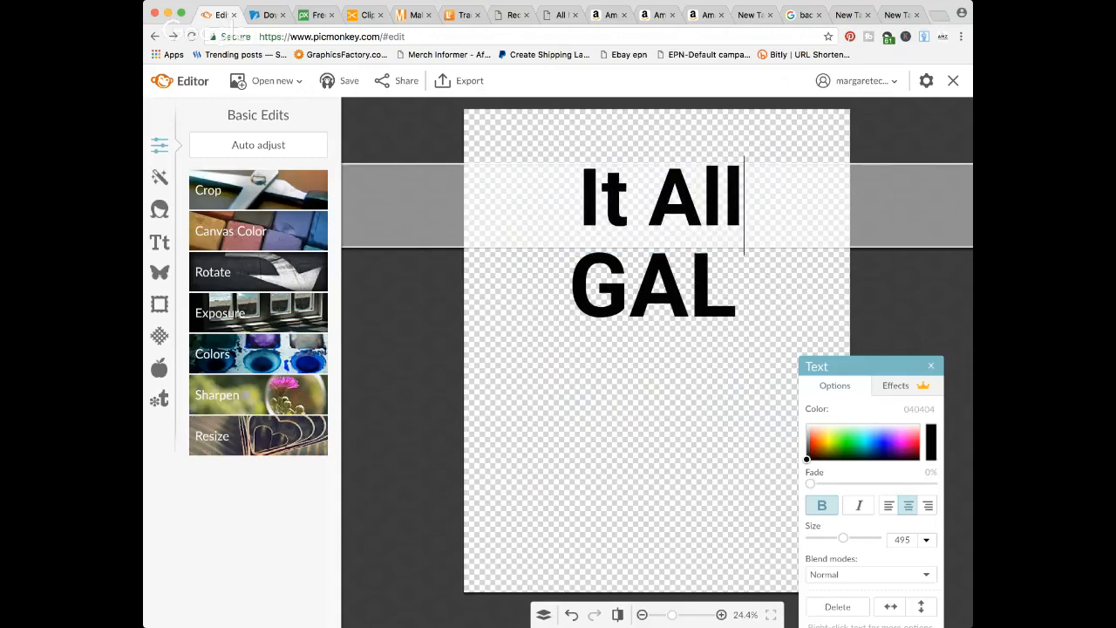
- Extend the "It All" text with "Happens In The" and "Backend" to complete the four-line slogan
key(Return)
text(Happen)
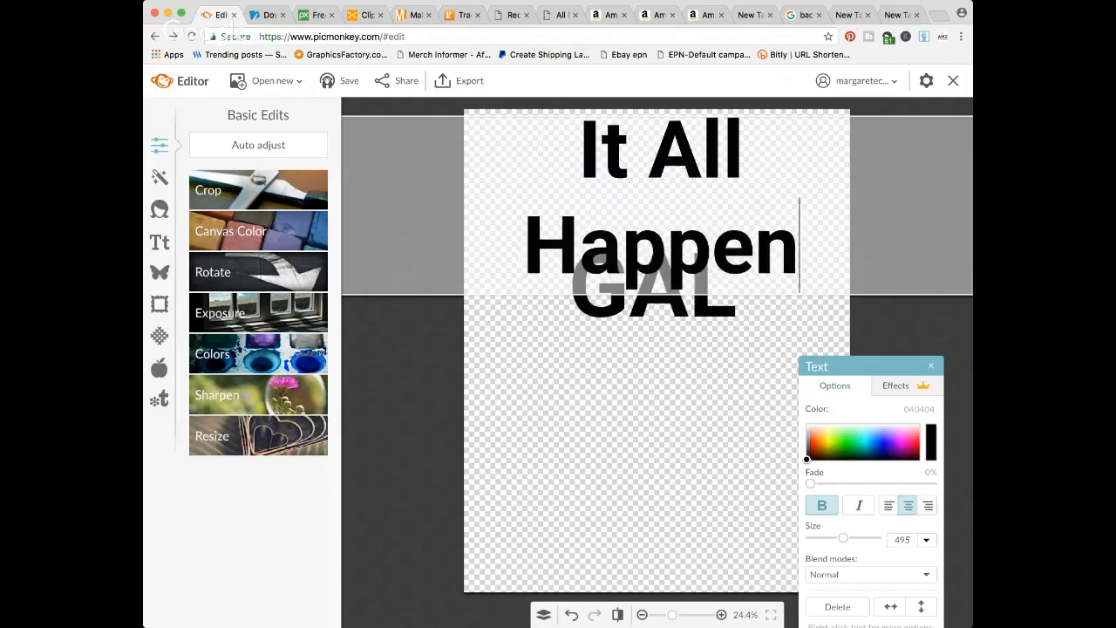
text(s In Th)
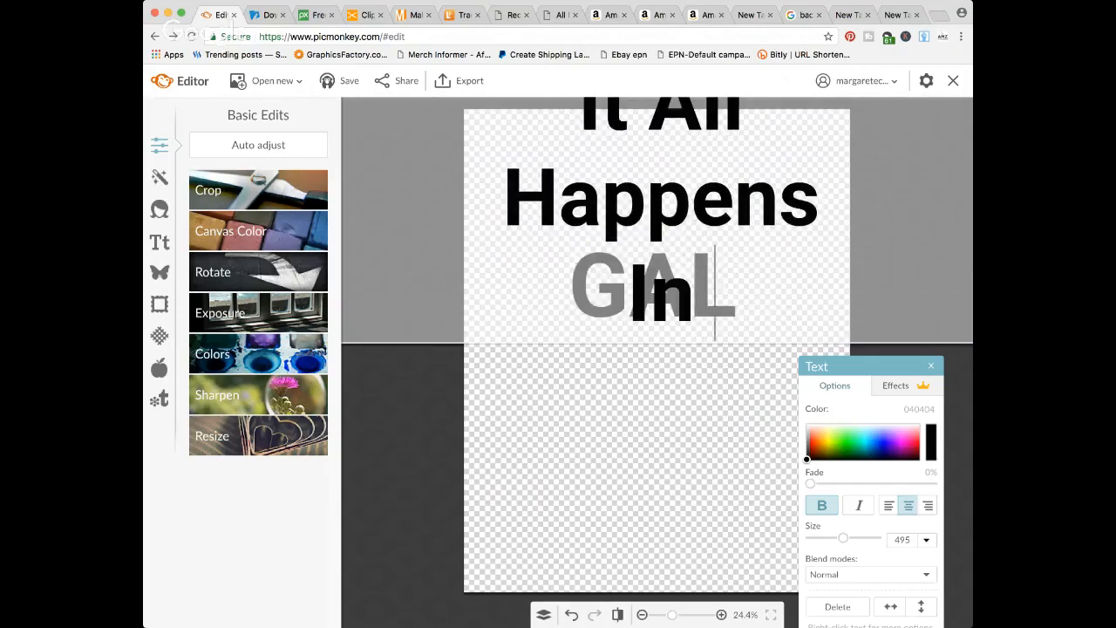
text(e)
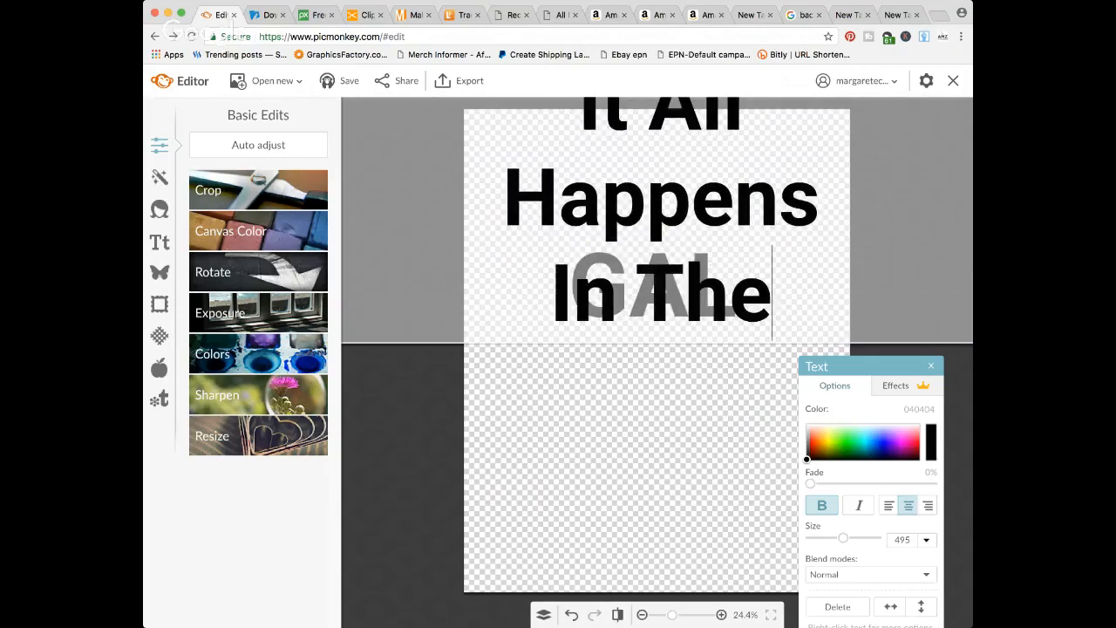
key(Return)
text(B a)
key(BackSpace)
key(BackSpace)
text(cak)
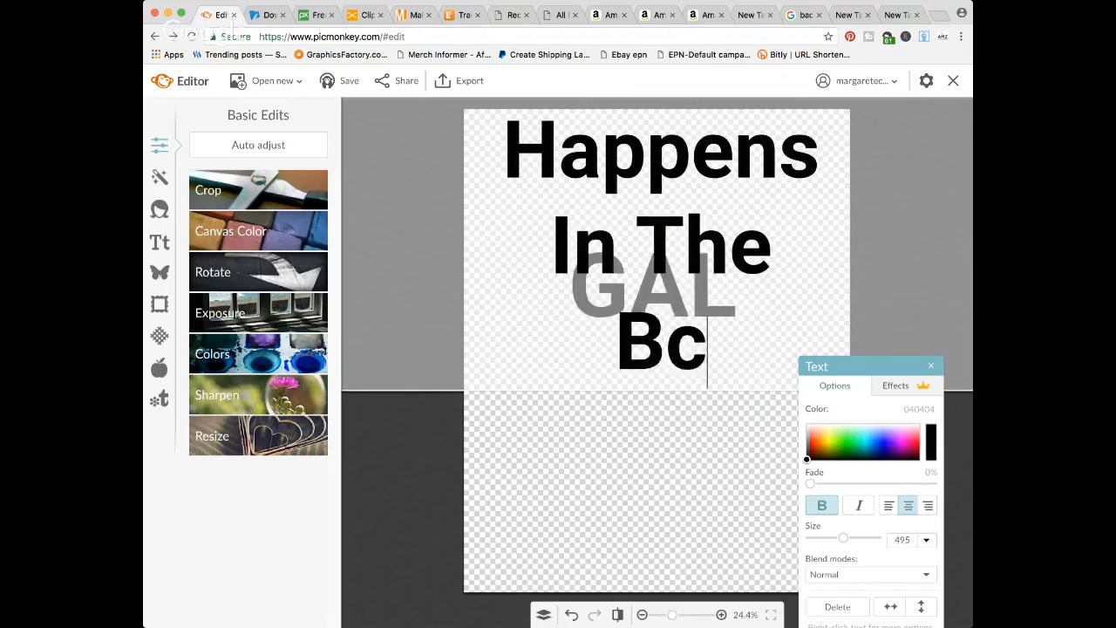
key(BackSpace)
key(BackSpace)
key(BackSpace)
text(ackend)
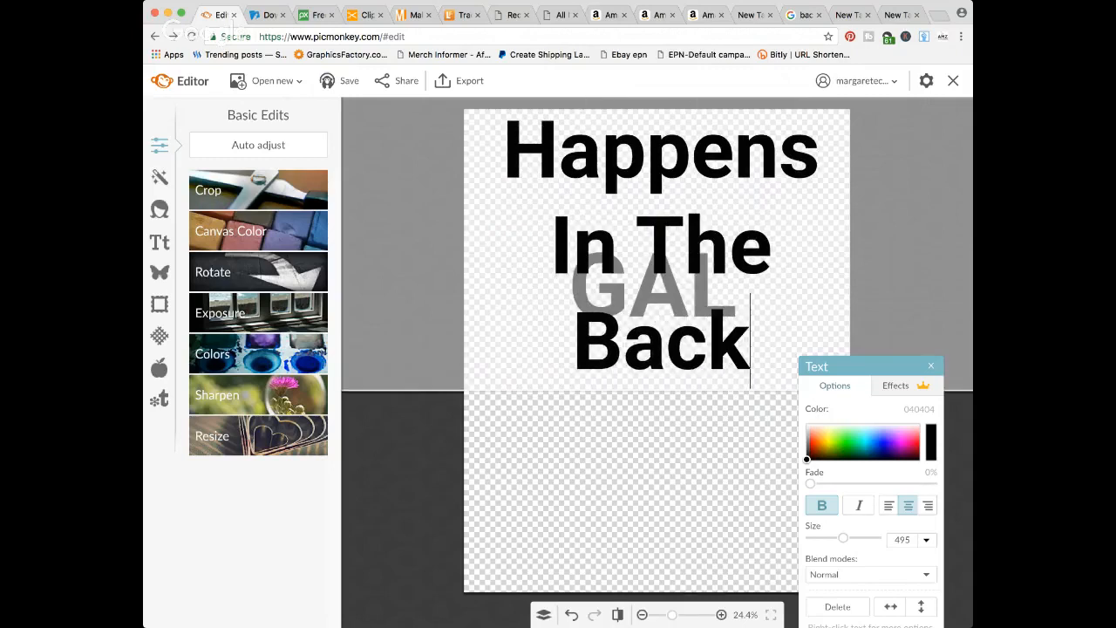
- Delete the leftover "GAL" text and center the slogan "It All Happens In The Backend" on the canvas
click(728, 530)
drag(735, 396, 796, 217)
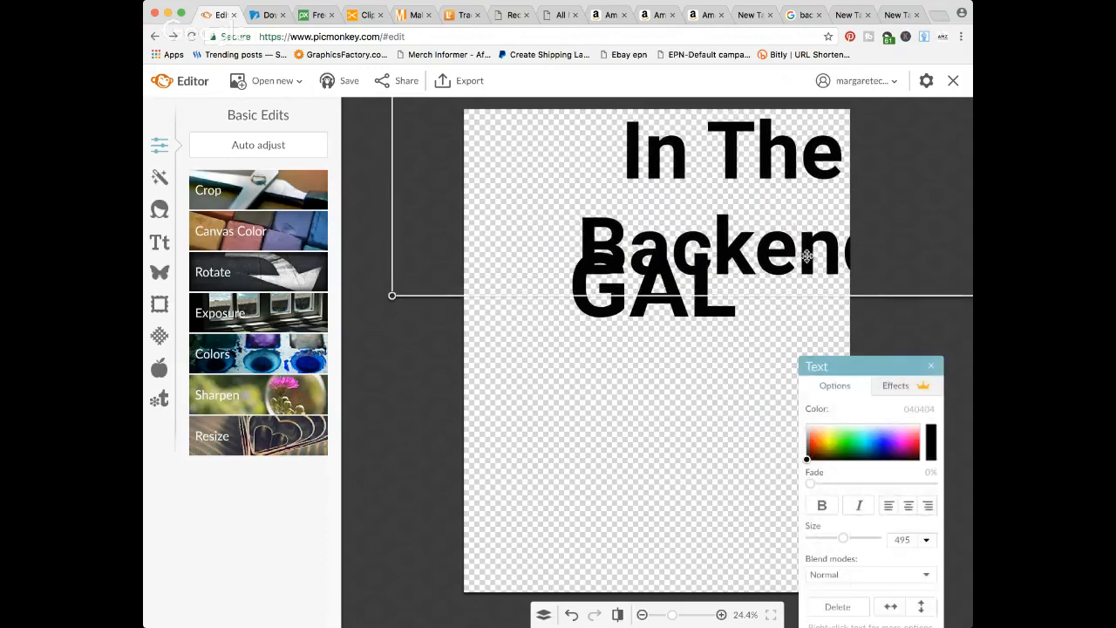
click(700, 373)
click(678, 326)
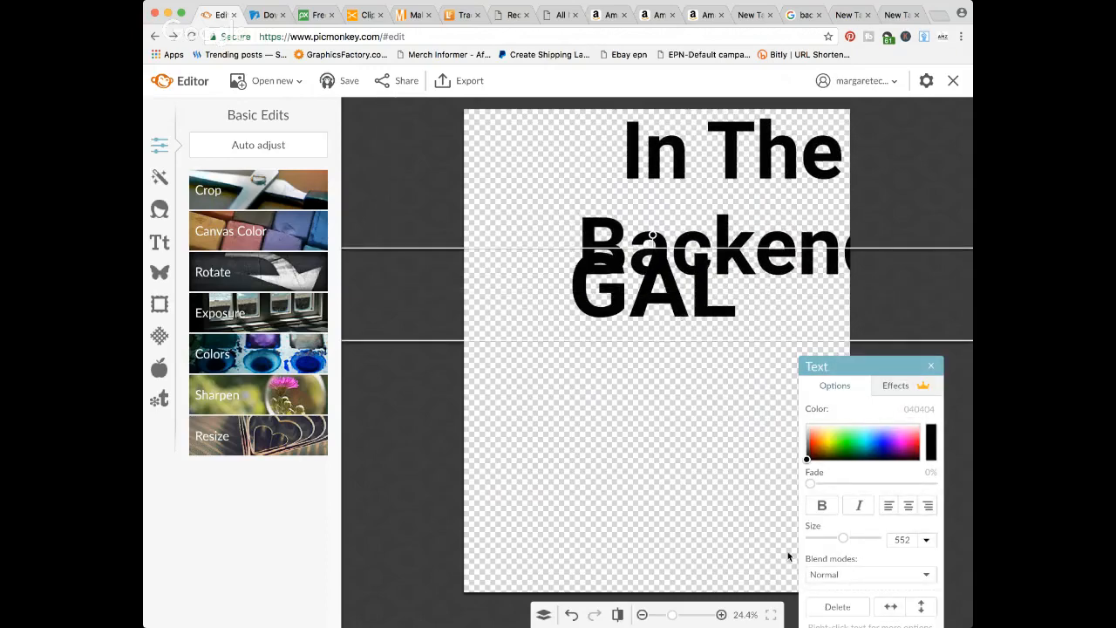
click(828, 608)
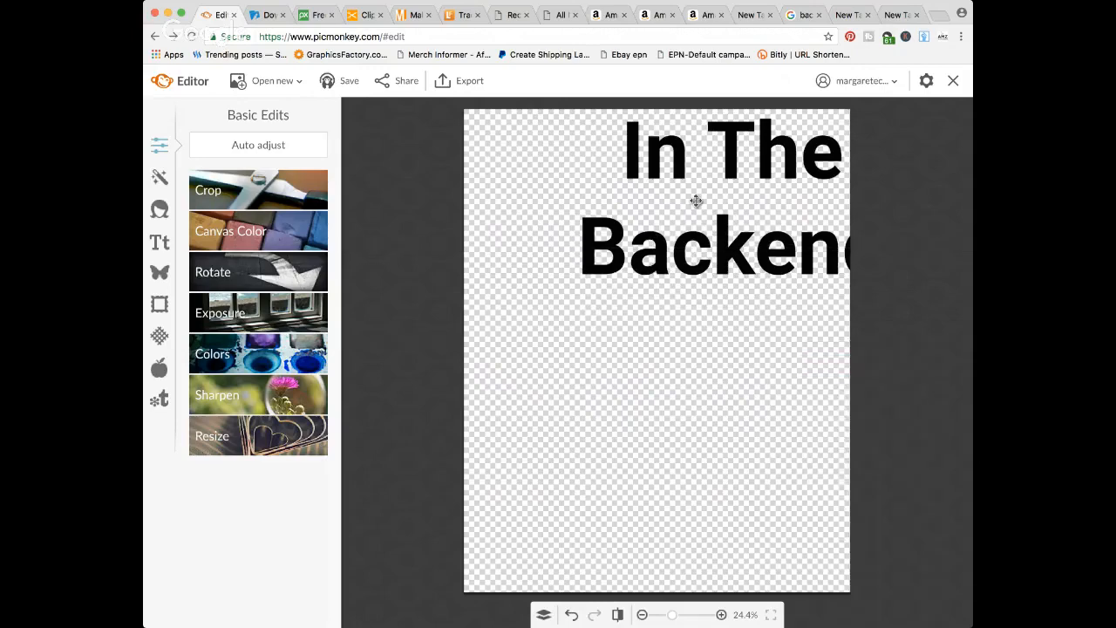
drag(698, 199, 617, 411)
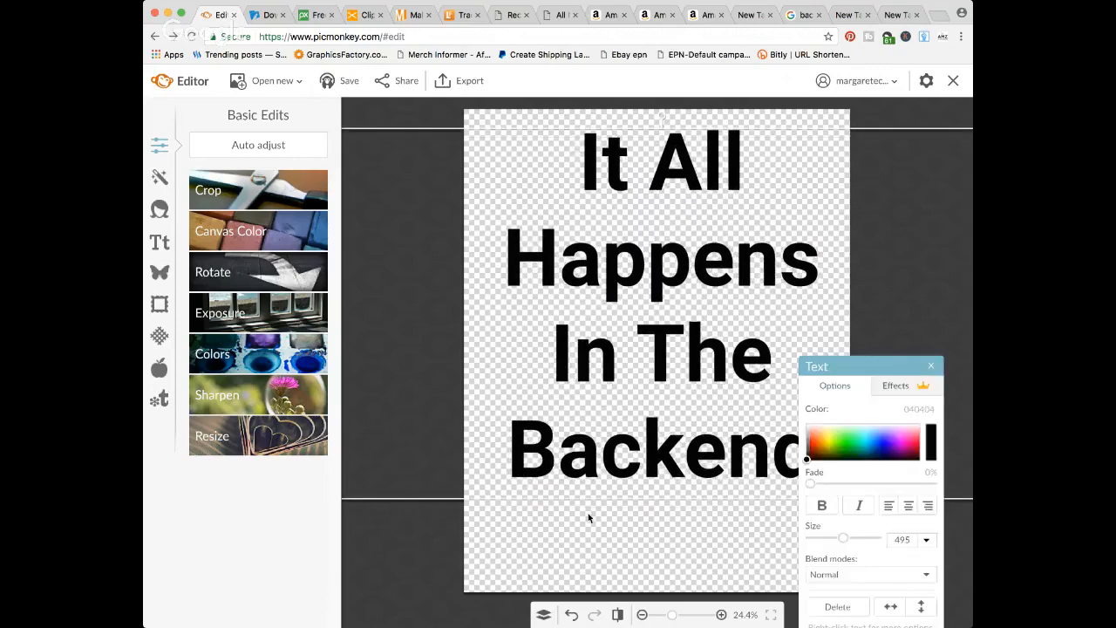
click(589, 519)
- Export the black "It All Happens In The Backend" design to the computer as the 2400 x 3000 px PNG image "all happens"
click(479, 86)
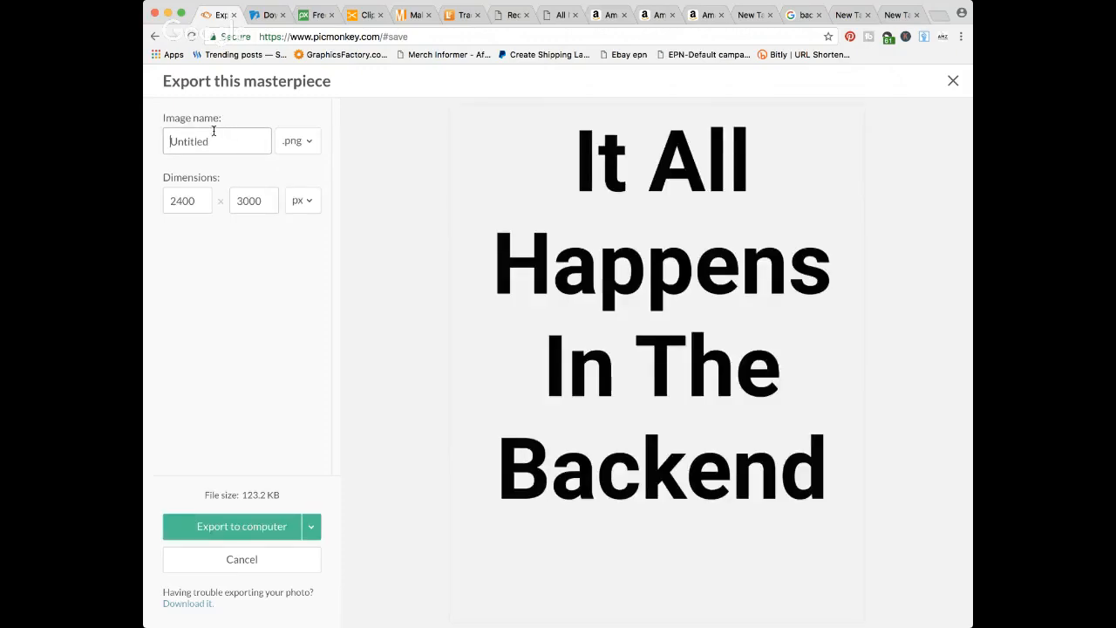
double_click(190, 128)
text(all happens)
click(260, 530)
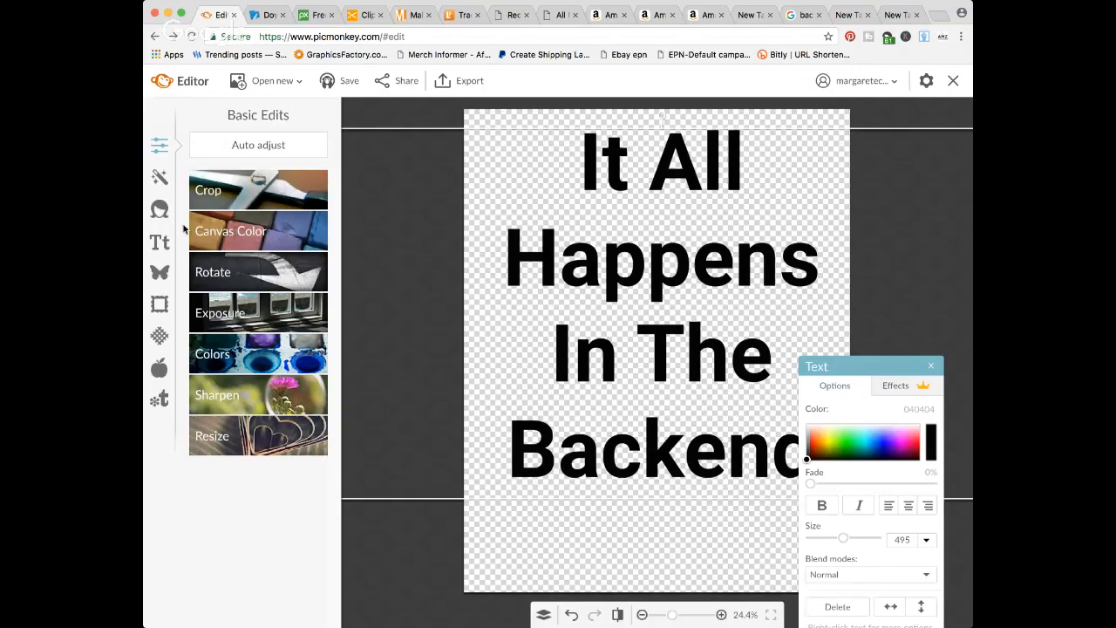
- Recolor the slogan text white and export the design to the computer as the 2400 x 3000 px PNG image "be end"
click(809, 463)
click(825, 119)
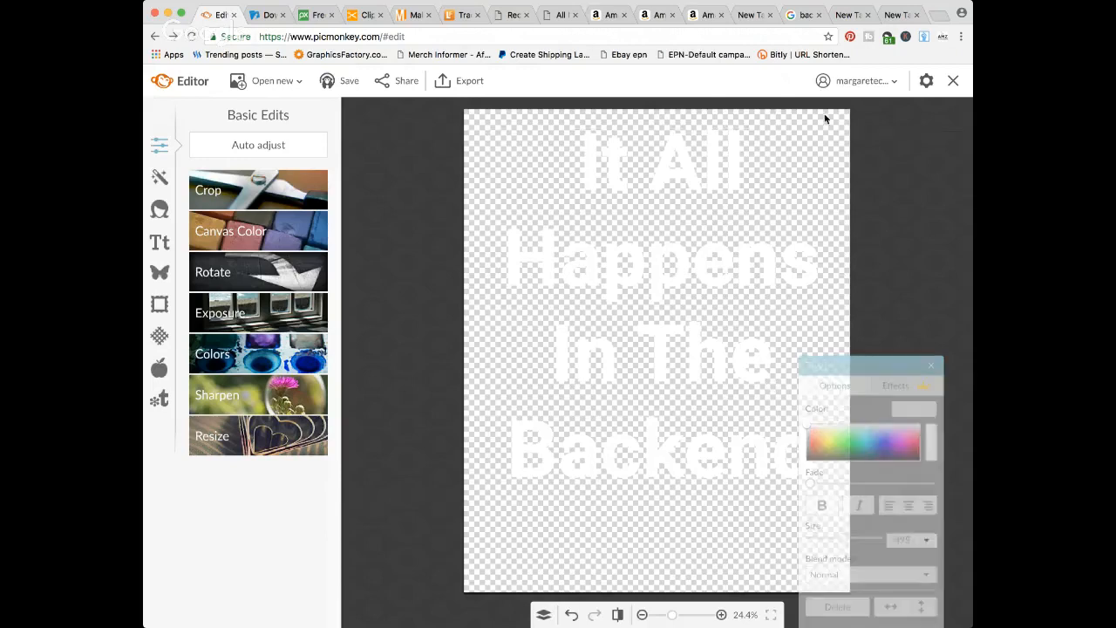
click(476, 82)
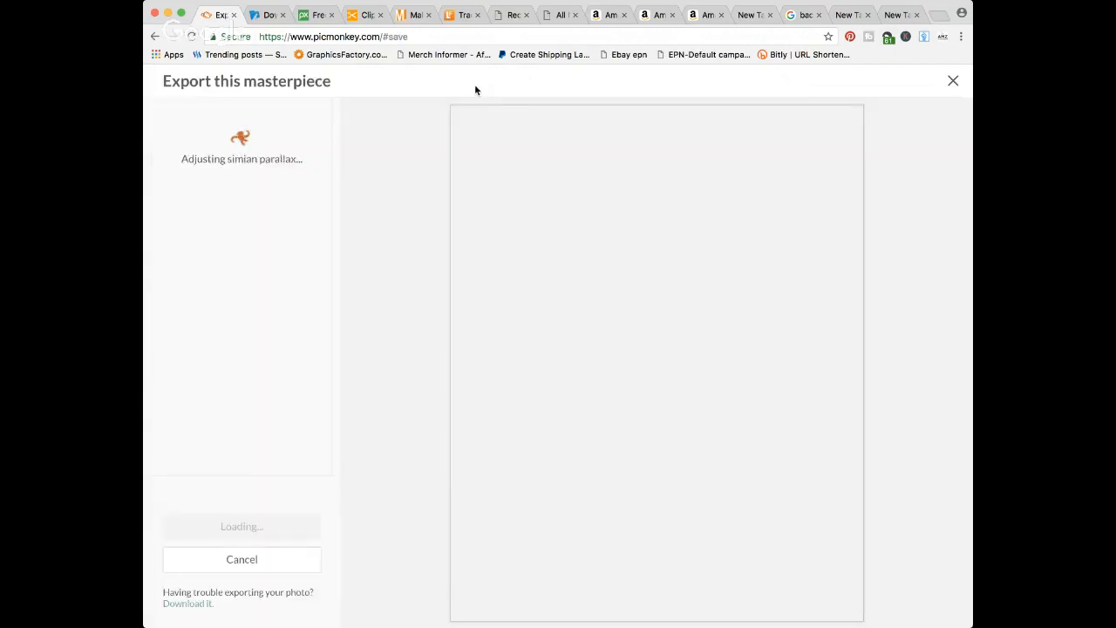
click(184, 142)
double_click(185, 141)
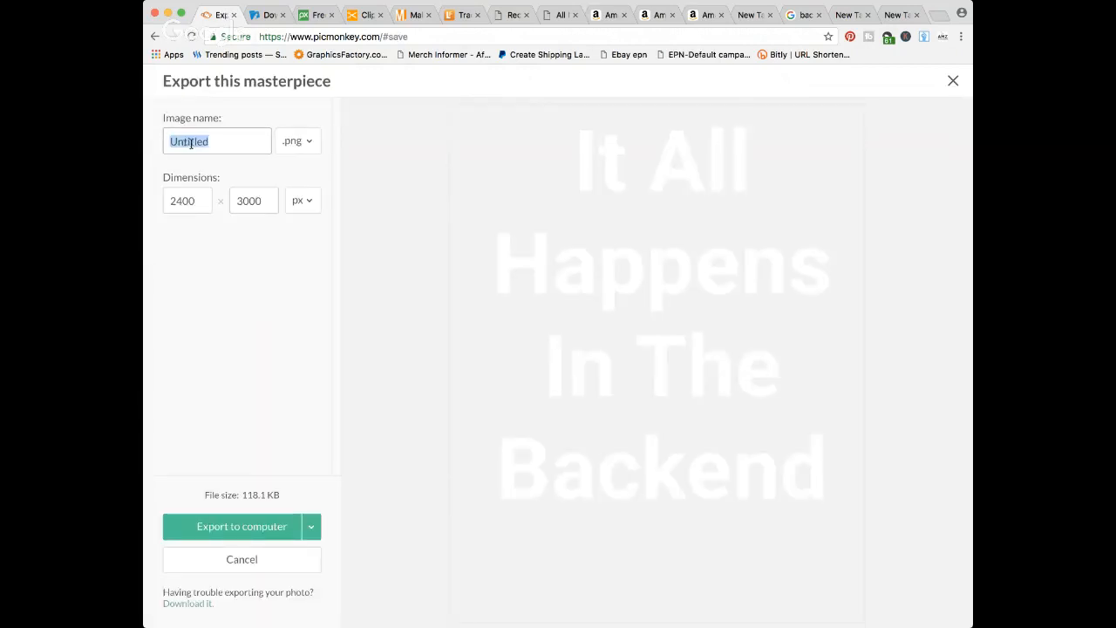
text(be )
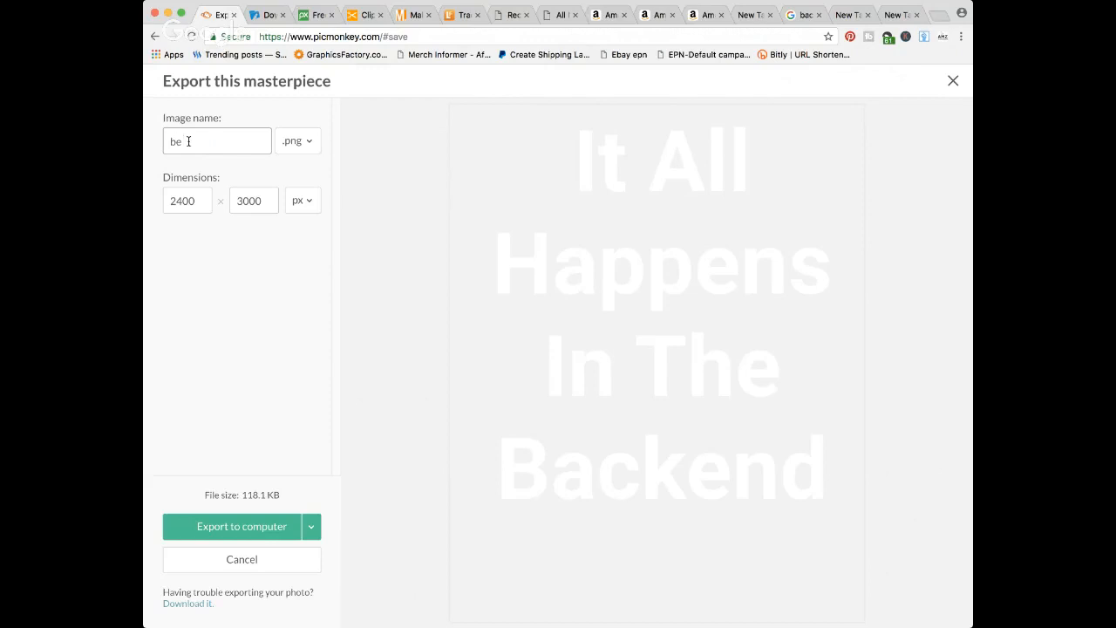
text(end)
click(259, 526)
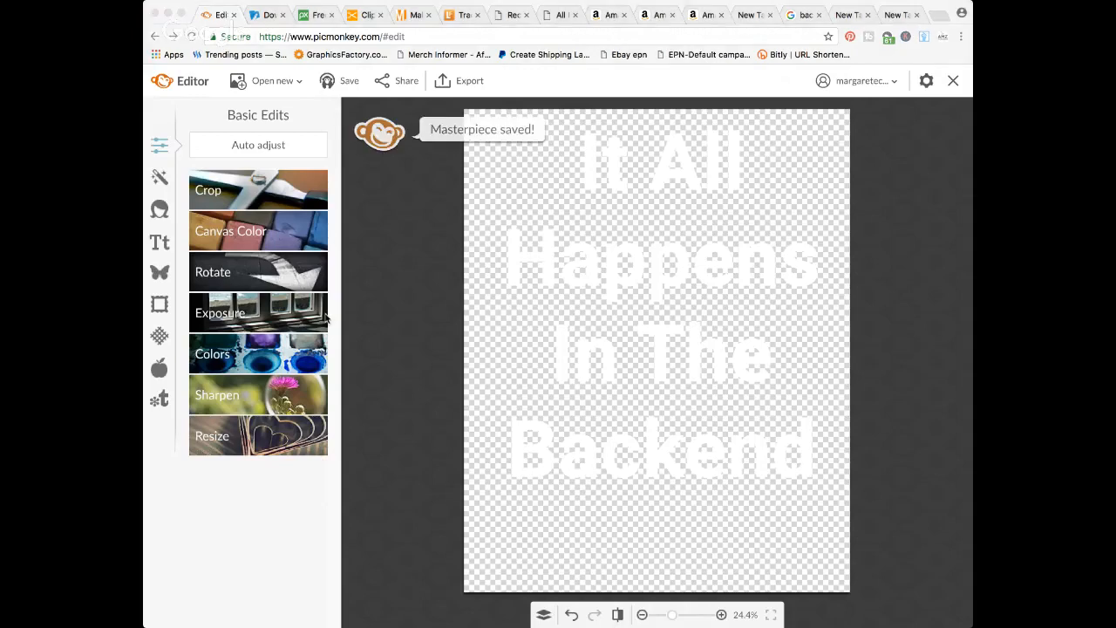
- Open the Treehouse "Frontend vs. Backend" article from the Google results and examine its Front End and Backend sections
click(538, 275)
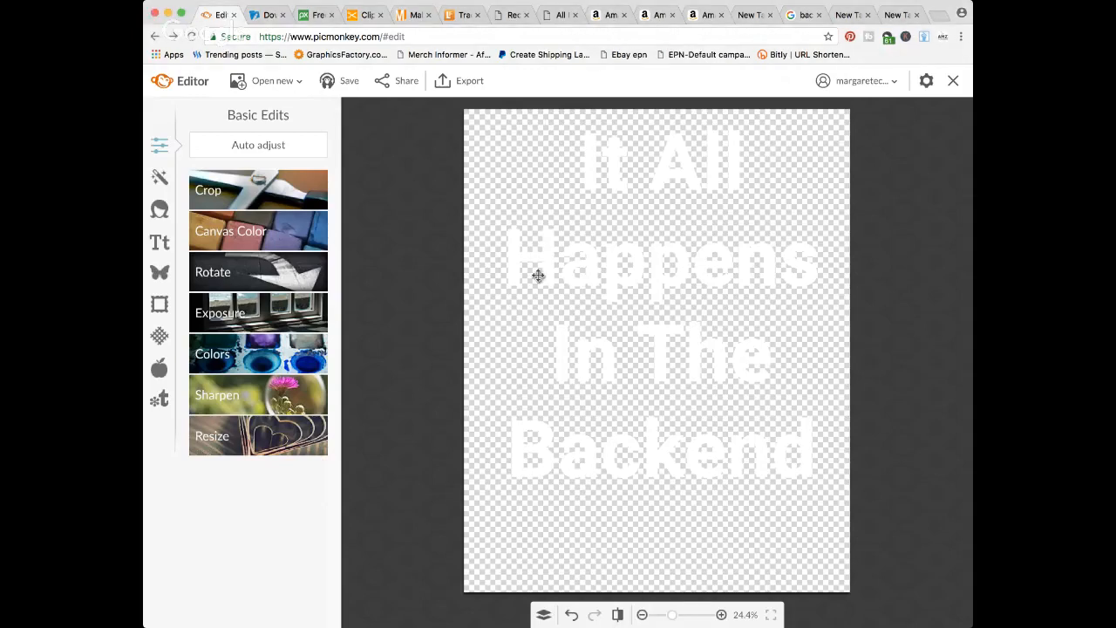
click(848, 15)
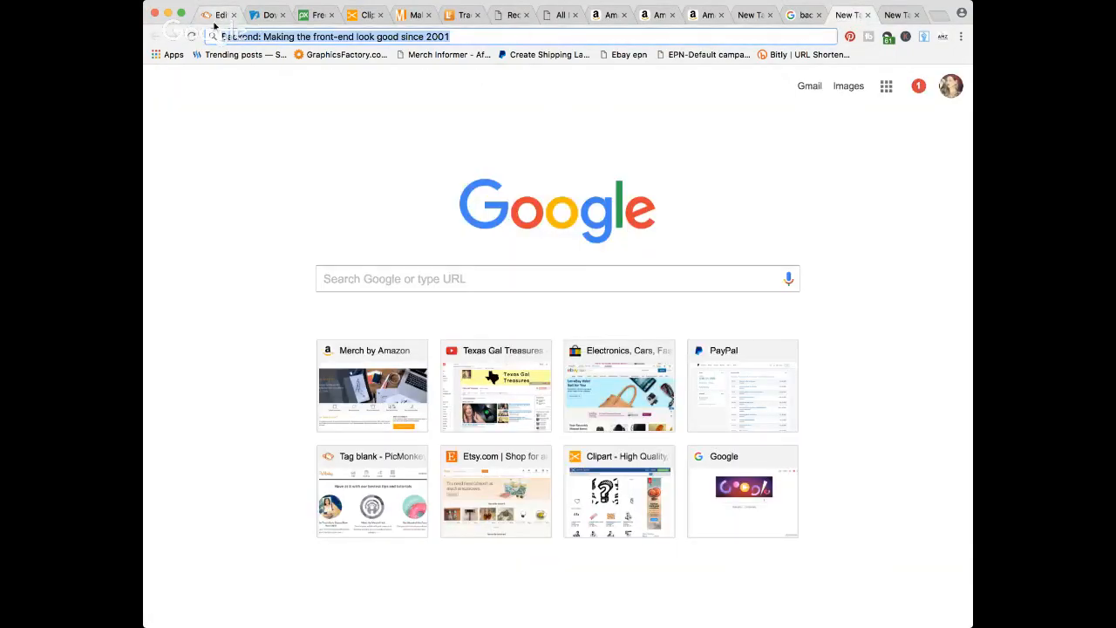
click(796, 15)
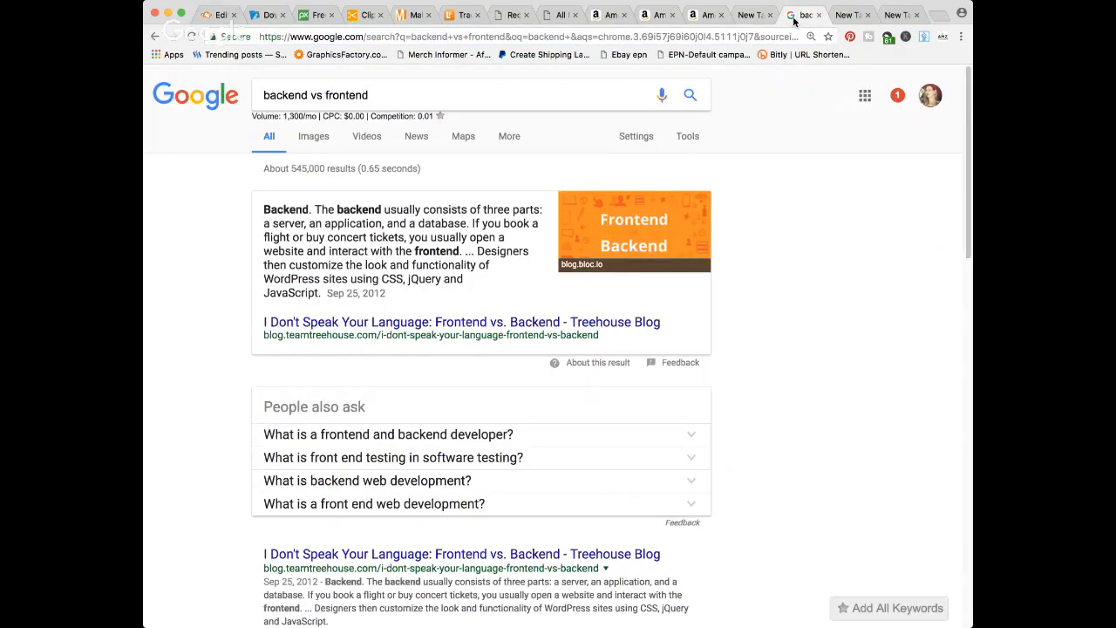
click(394, 323)
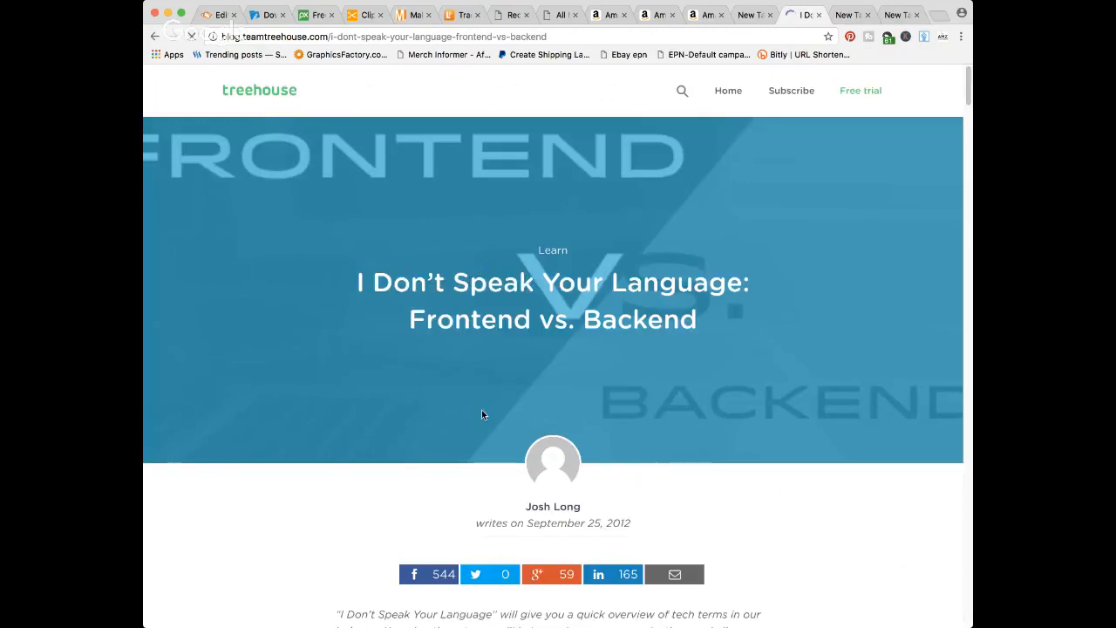
scroll(482, 410, down, 5)
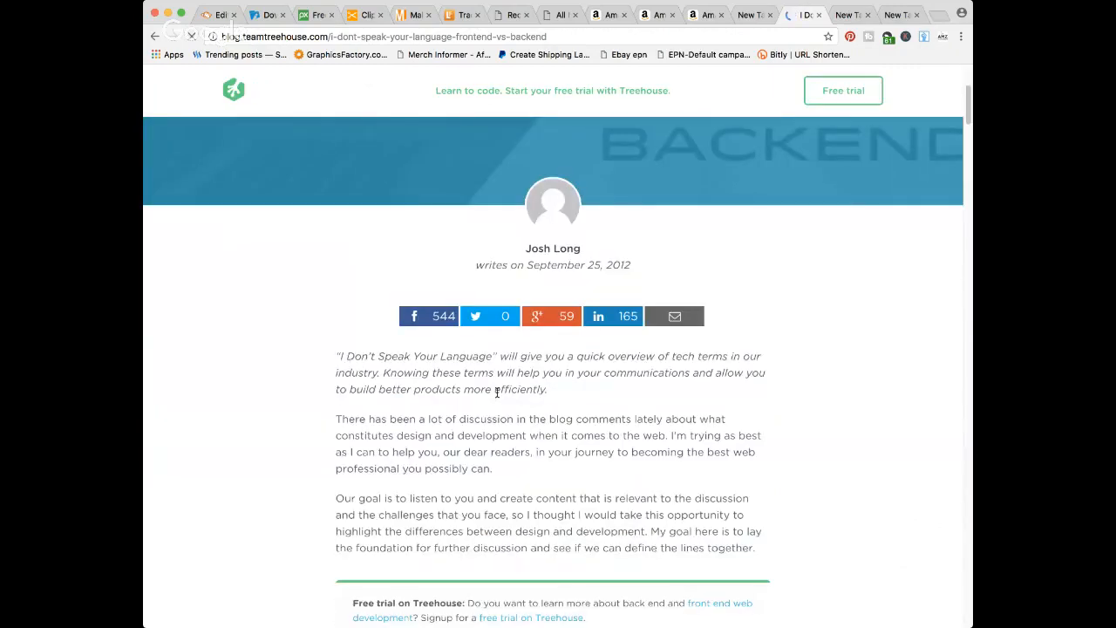
scroll(497, 393, down, 10)
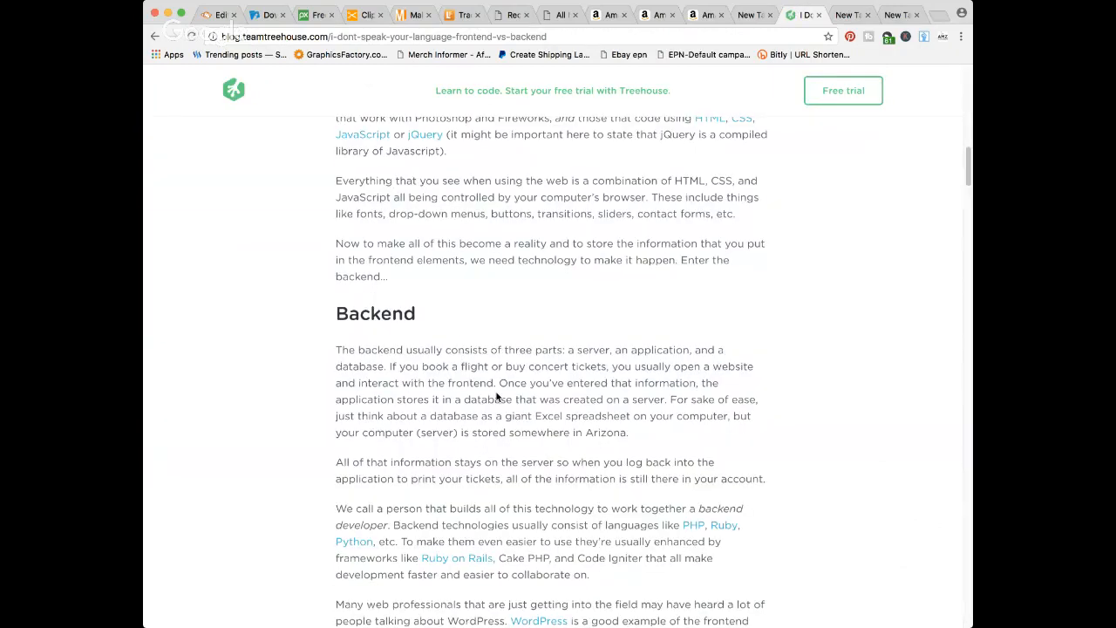
scroll(497, 397, down, 2)
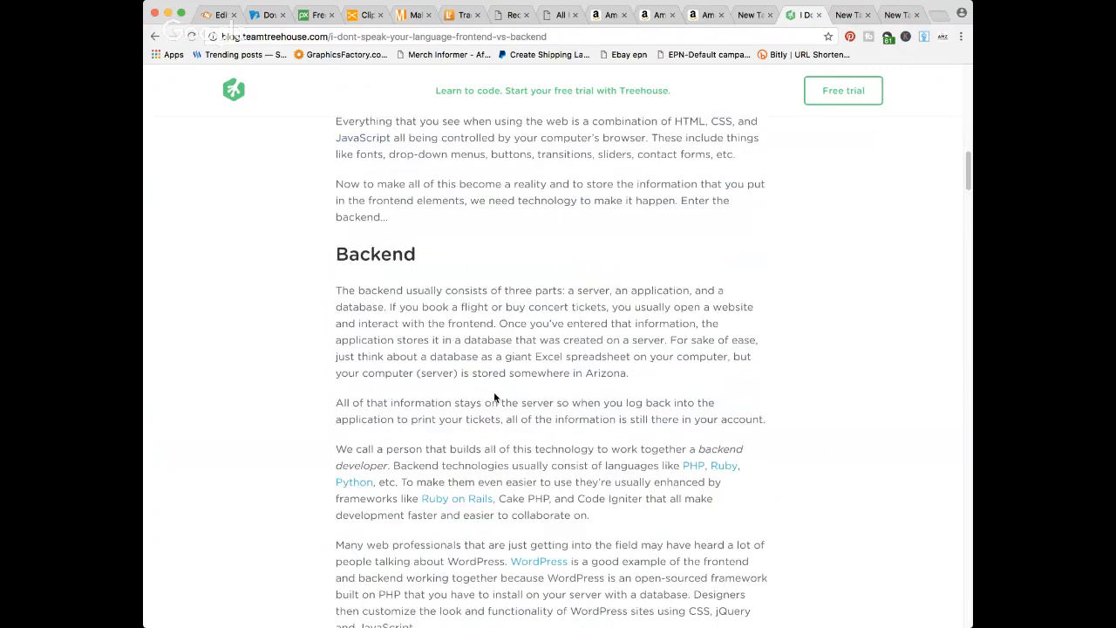
scroll(494, 397, down, 5)
scroll(494, 398, up, 15)
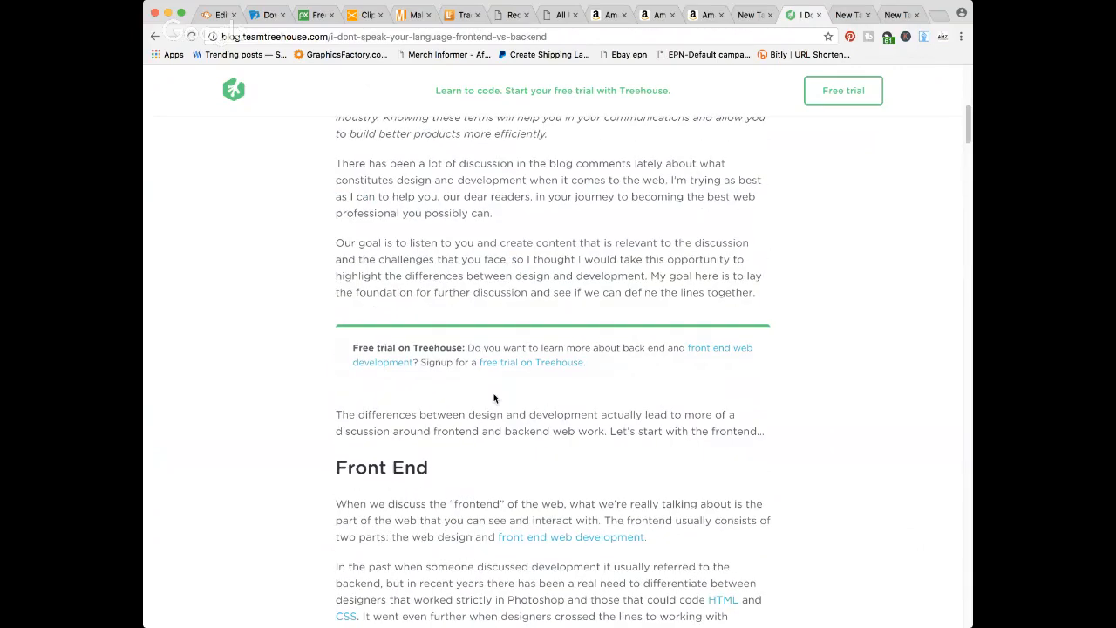
scroll(493, 398, up, 5)
key(super+f)
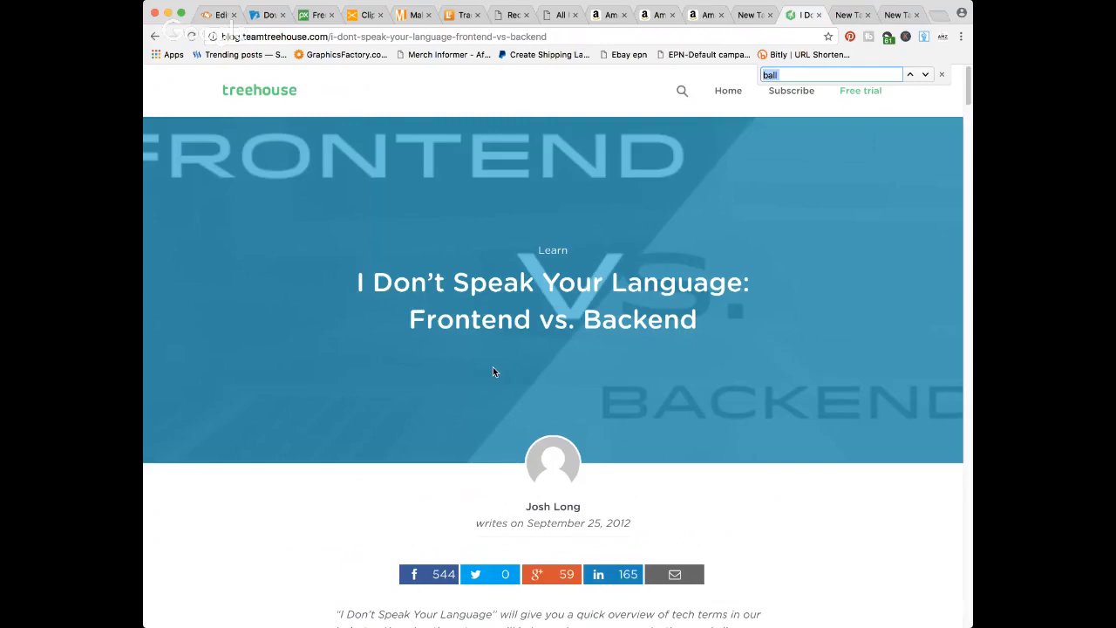
- Search Google for "when did backend frontend start" in a new tab
key(super+t)
text(when did backed)
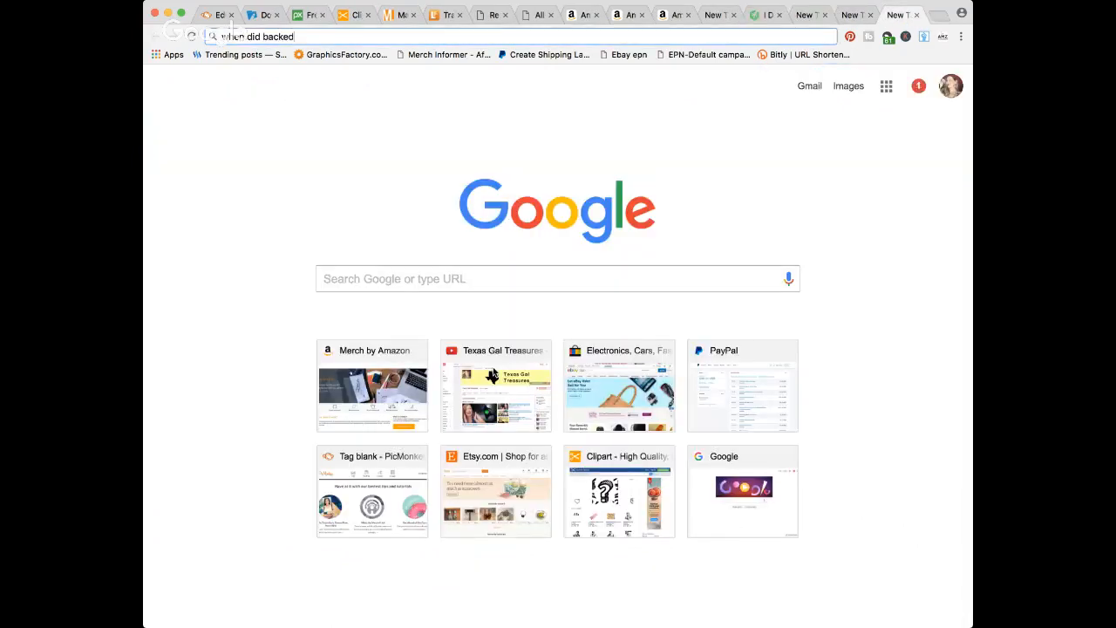
text(n)
key(BackSpace)
key(BackSpace)
text(nd frontend stat)
text(t)
key(Return)
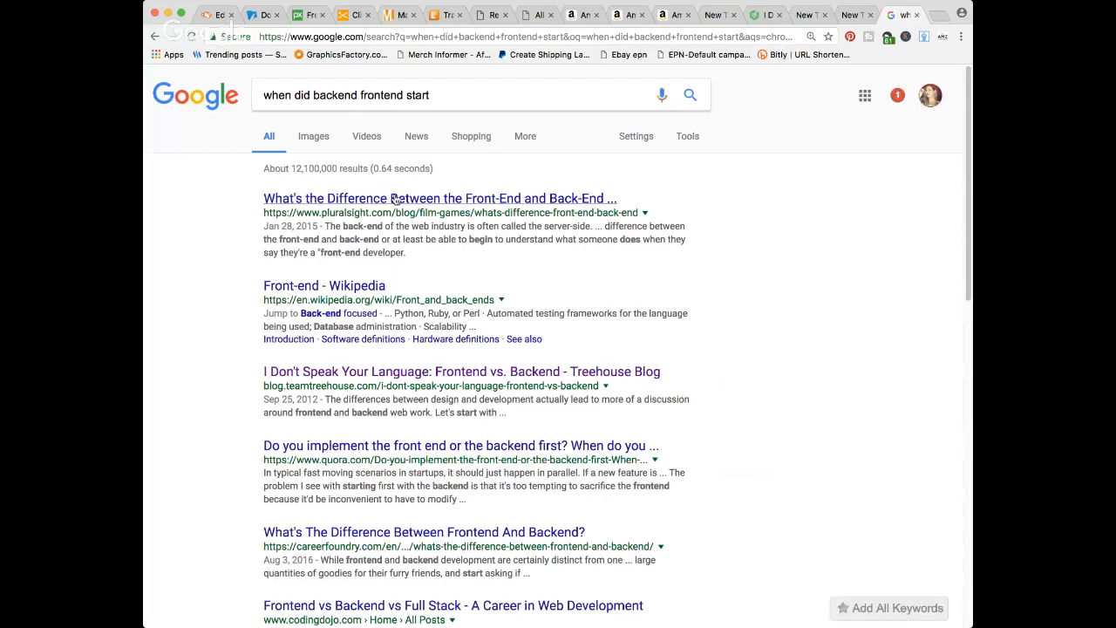
- Open Wikipedia's "Front and back ends" article from the results and examine its software, front-end and back-end sections for slogan ideas
click(349, 286)
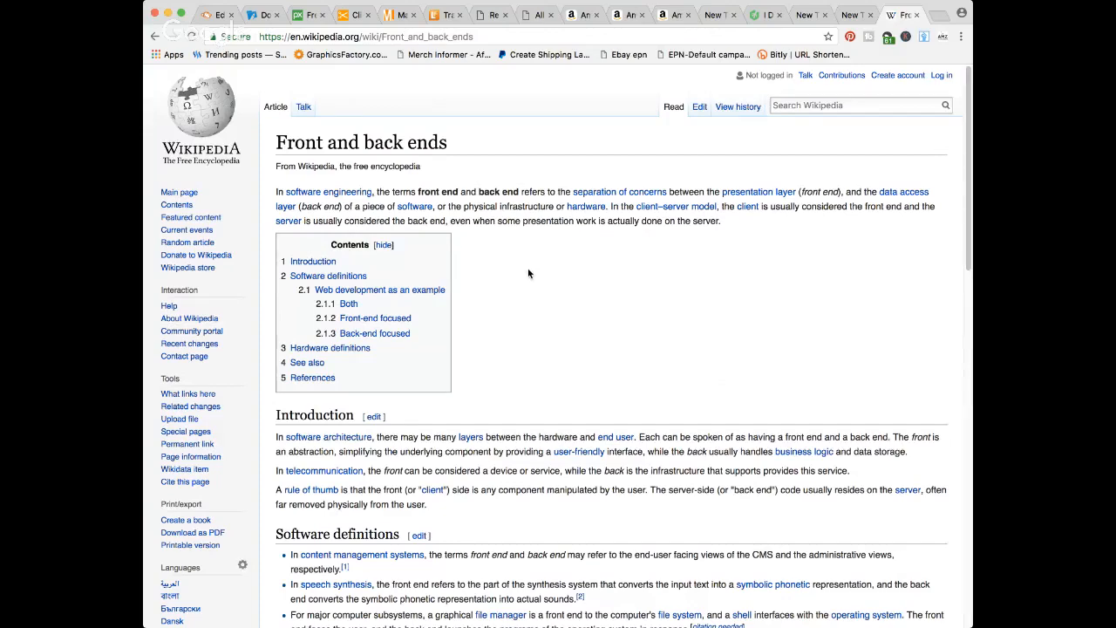
scroll(528, 273, down, 5)
scroll(528, 271, down, 3)
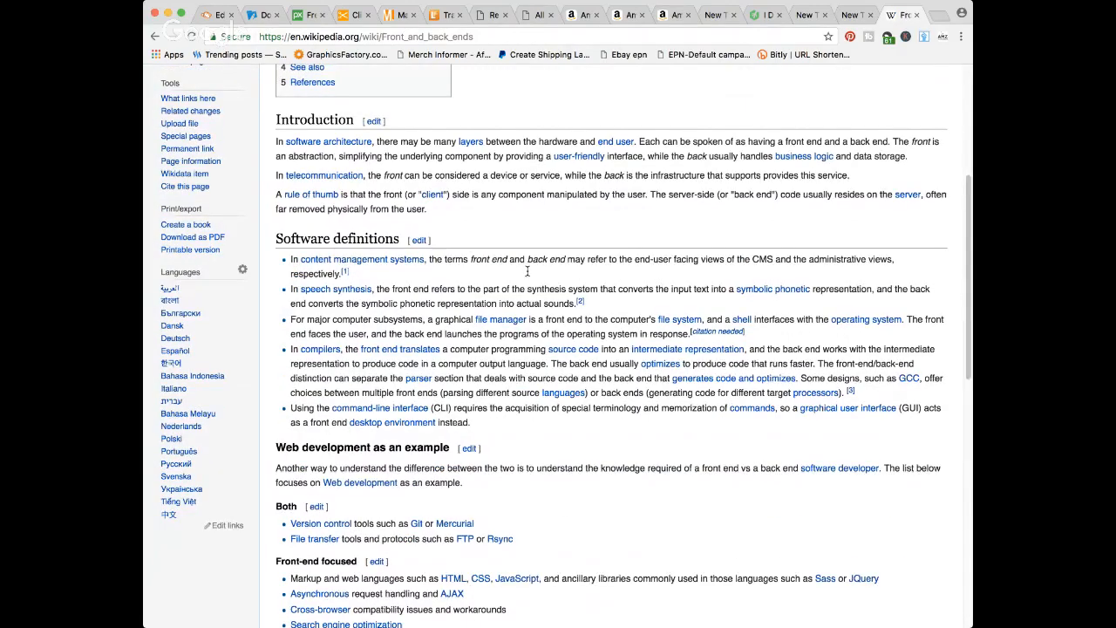
scroll(528, 272, down, 10)
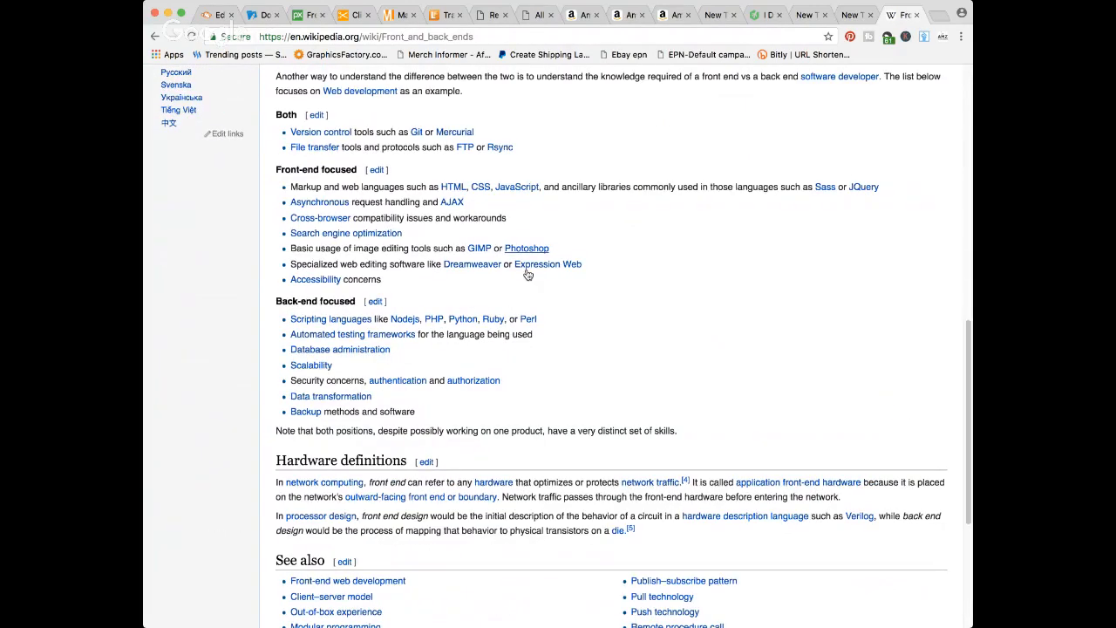
scroll(527, 275, down, 3)
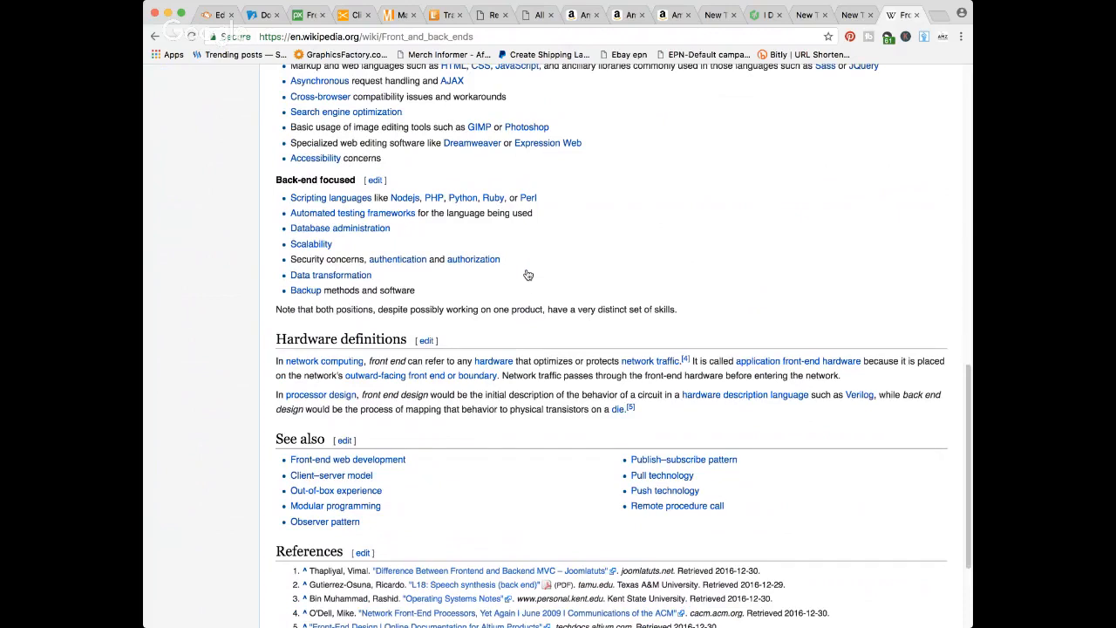
scroll(528, 274, up, 3)
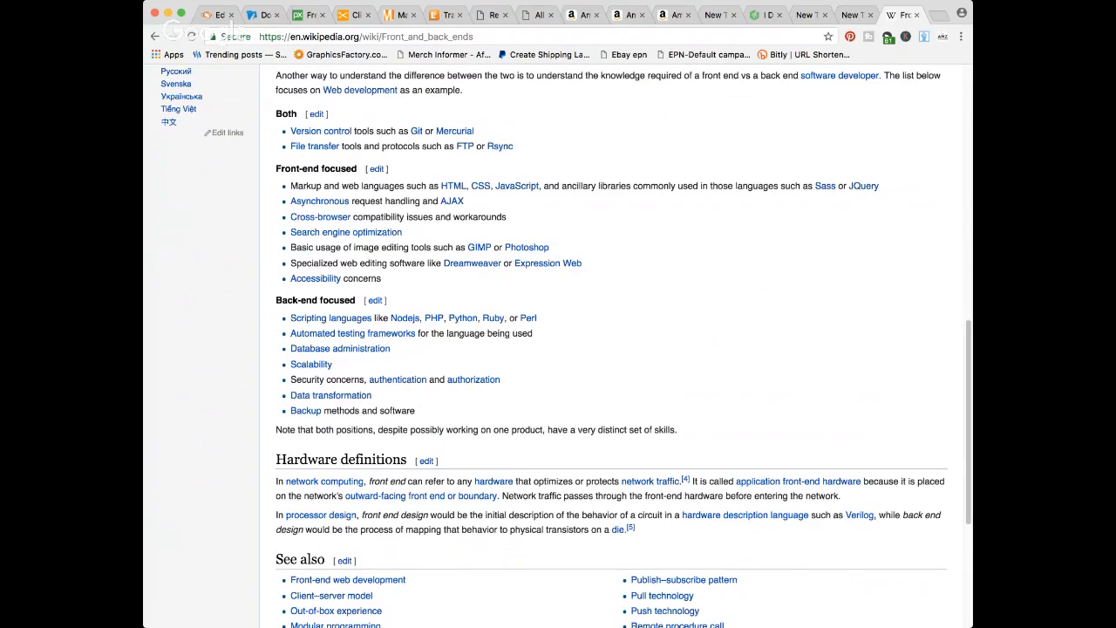
scroll(696, 324, down, 1)
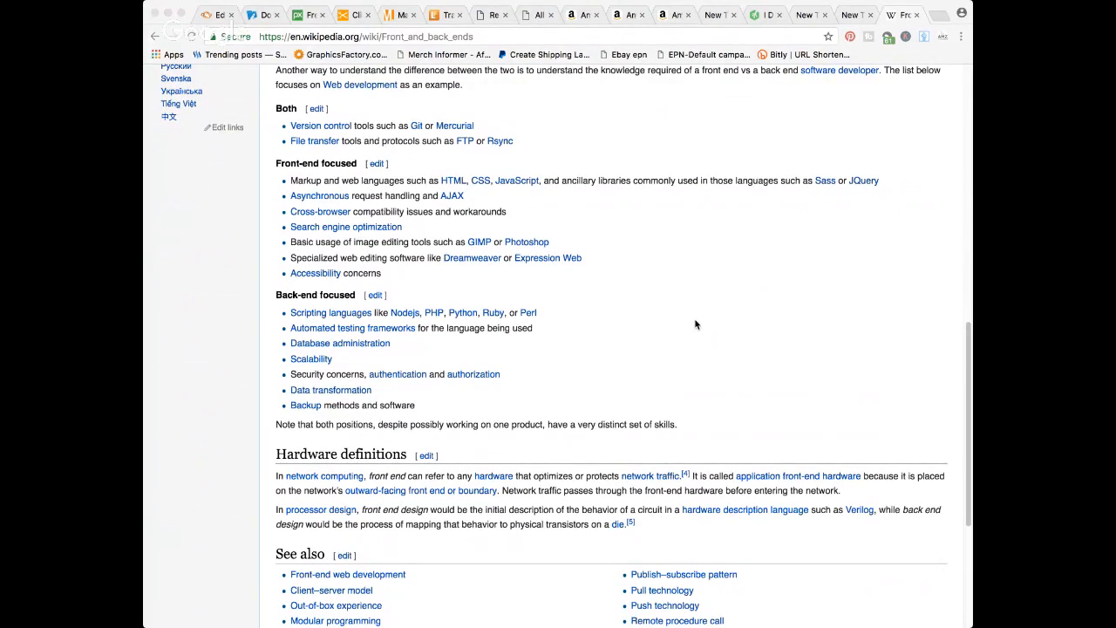
scroll(696, 324, down, 1)
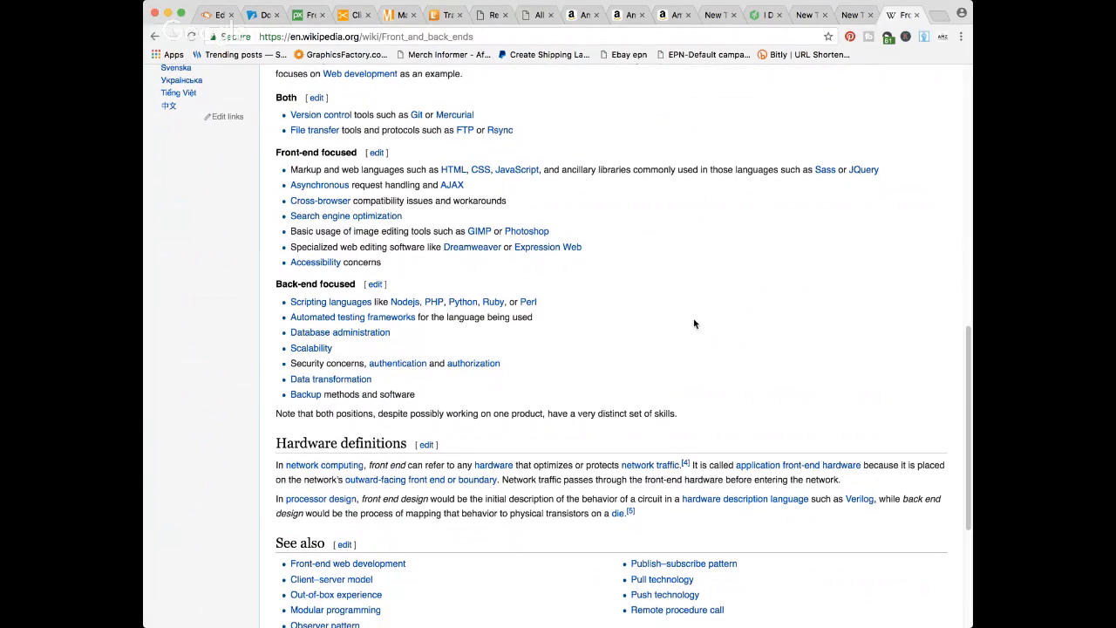
scroll(696, 324, up, 10)
- Return to the slogan design in PicMonkey and set the canvas color to black
click(219, 15)
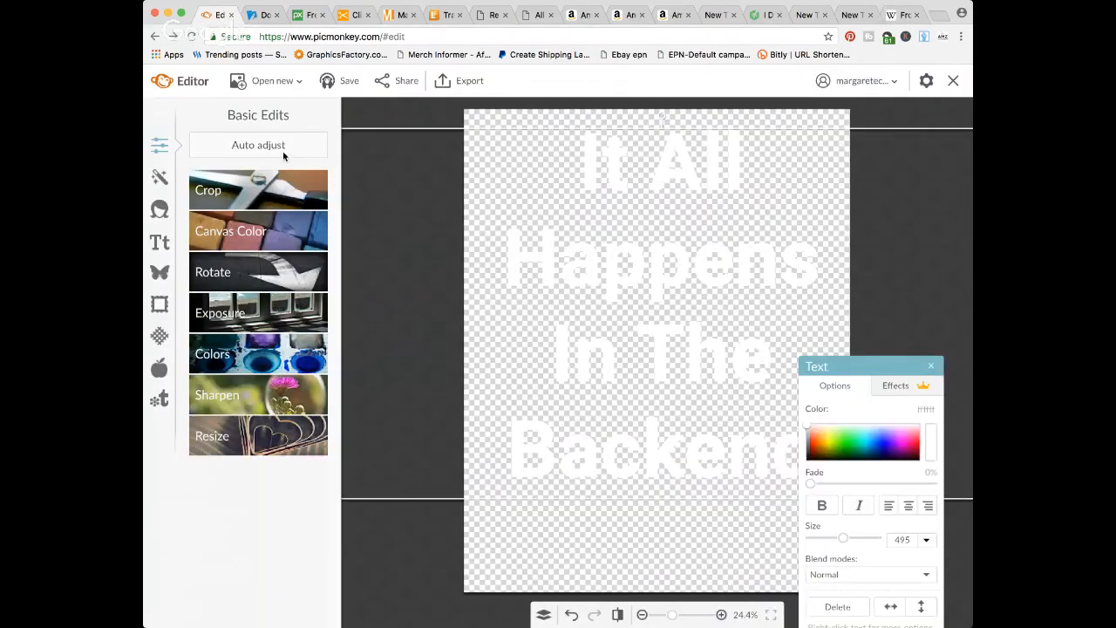
click(247, 230)
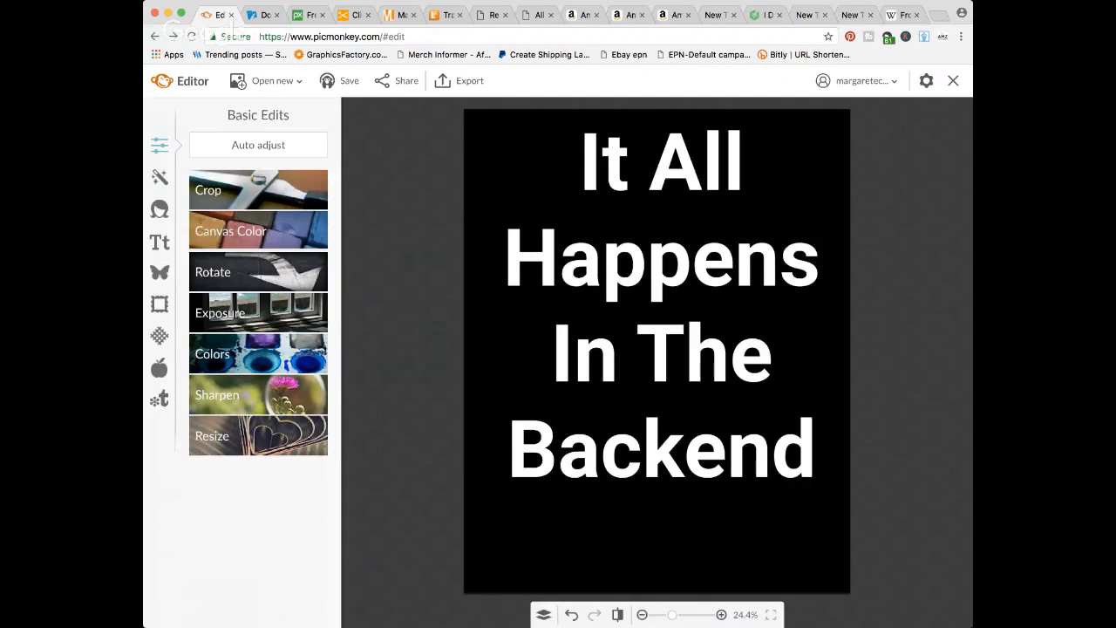
- Replace the whole slogan text with "BACKEND" in capitals and begin a second line with a hyphen
click(568, 284)
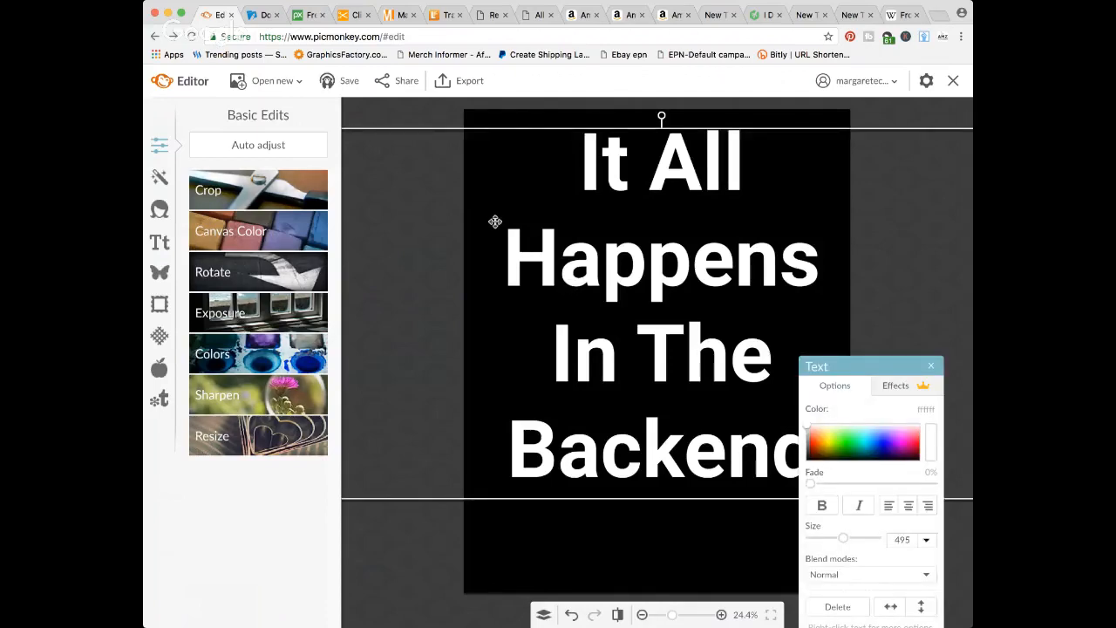
double_click(535, 244)
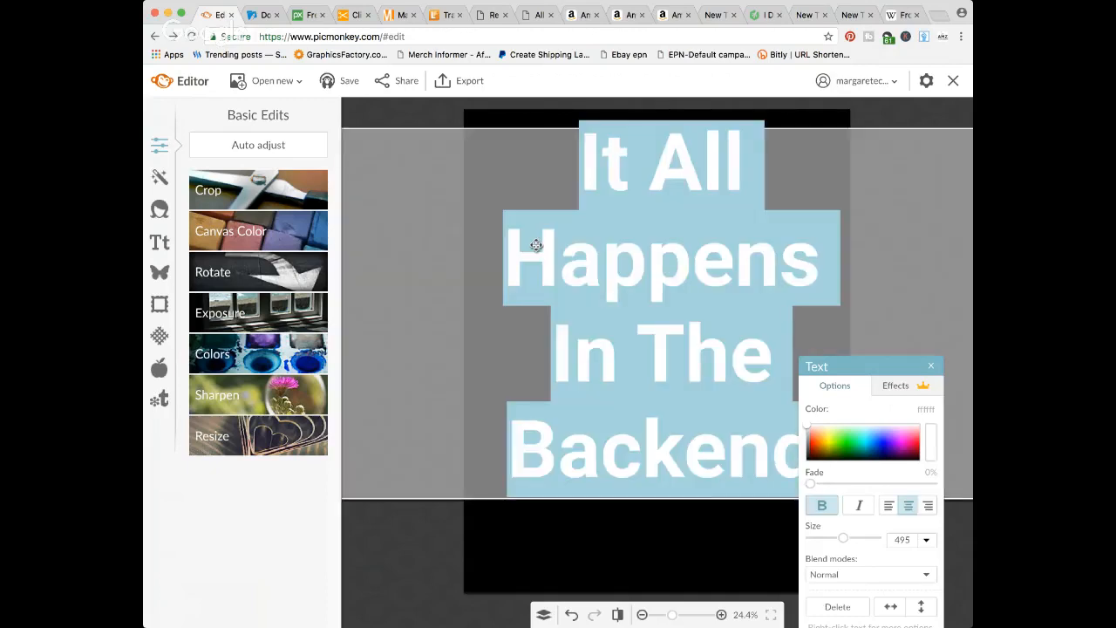
text(Backe)
key(BackSpace)
key(BackSpace)
key(BackSpace)
key(BackSpace)
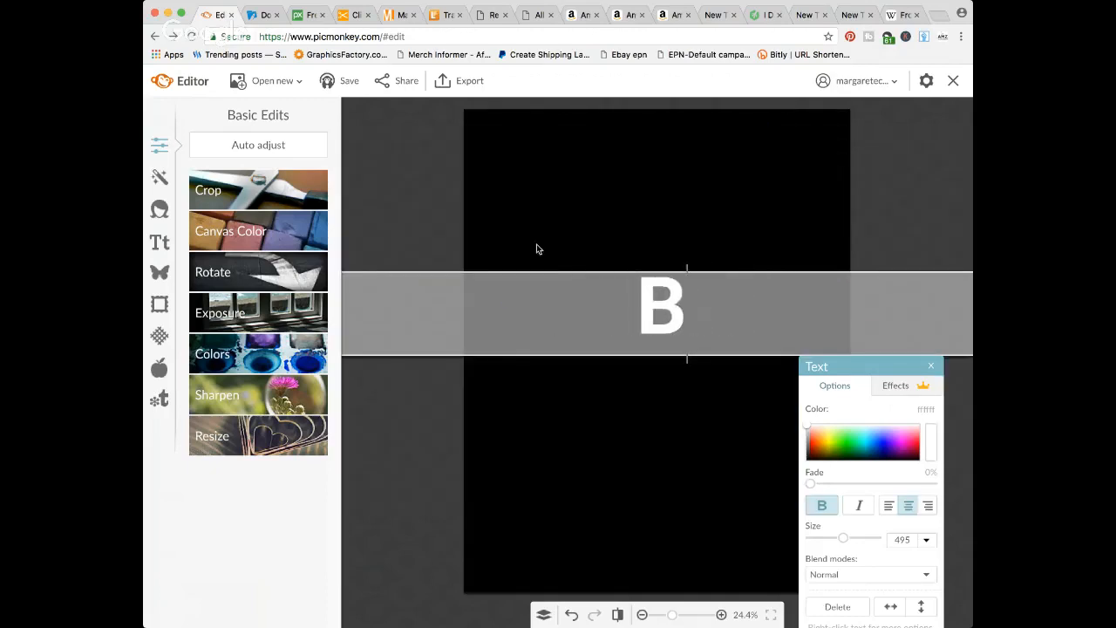
text(ak)
key(BackSpace)
text(ckend)
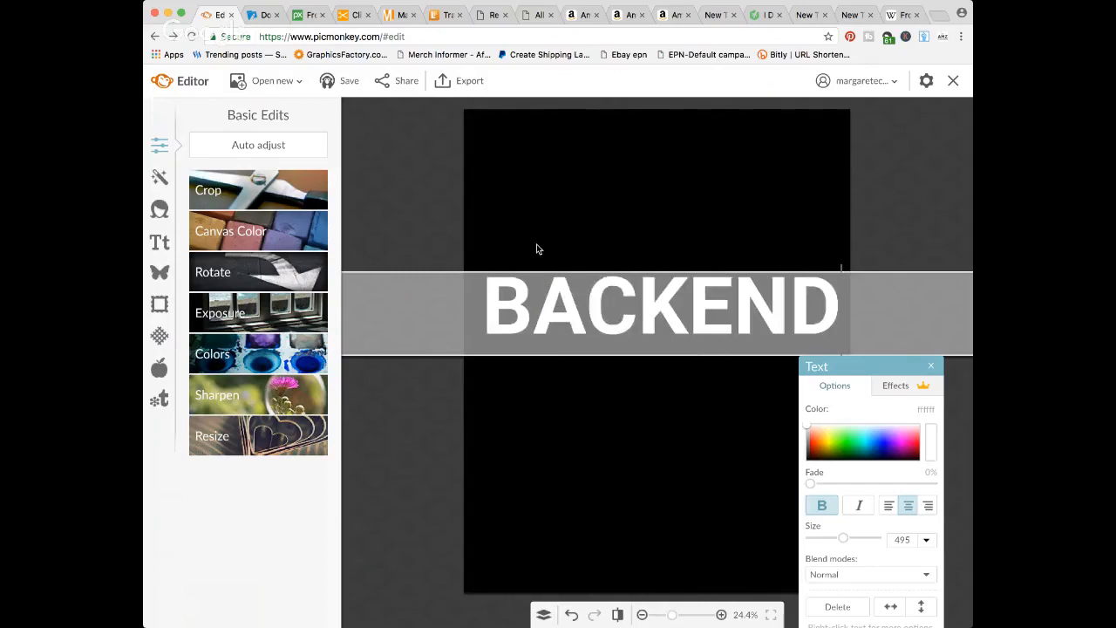
key(Return)
text(-)
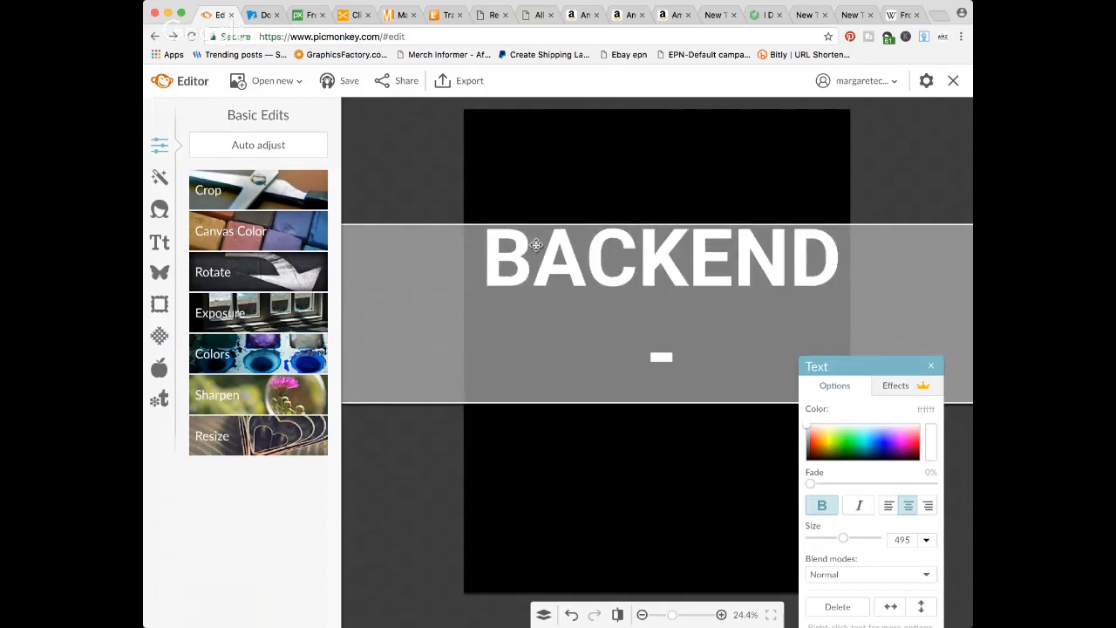
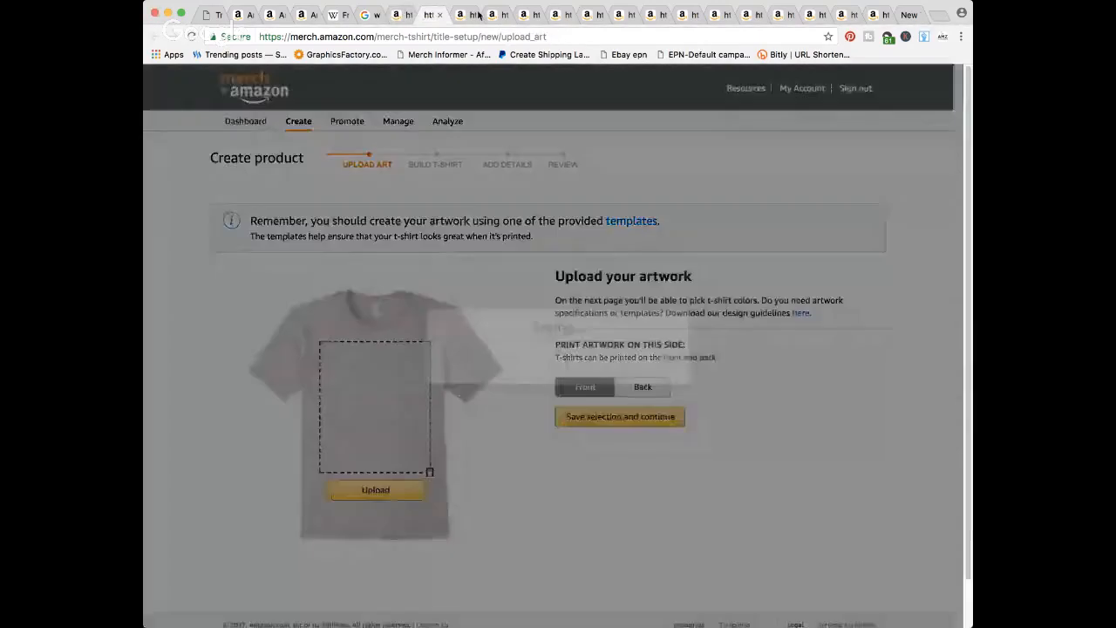
- In Merch by Amazon, start the artwork upload on an empty Create product page and close the surplus upload tabs
click(478, 16)
click(364, 491)
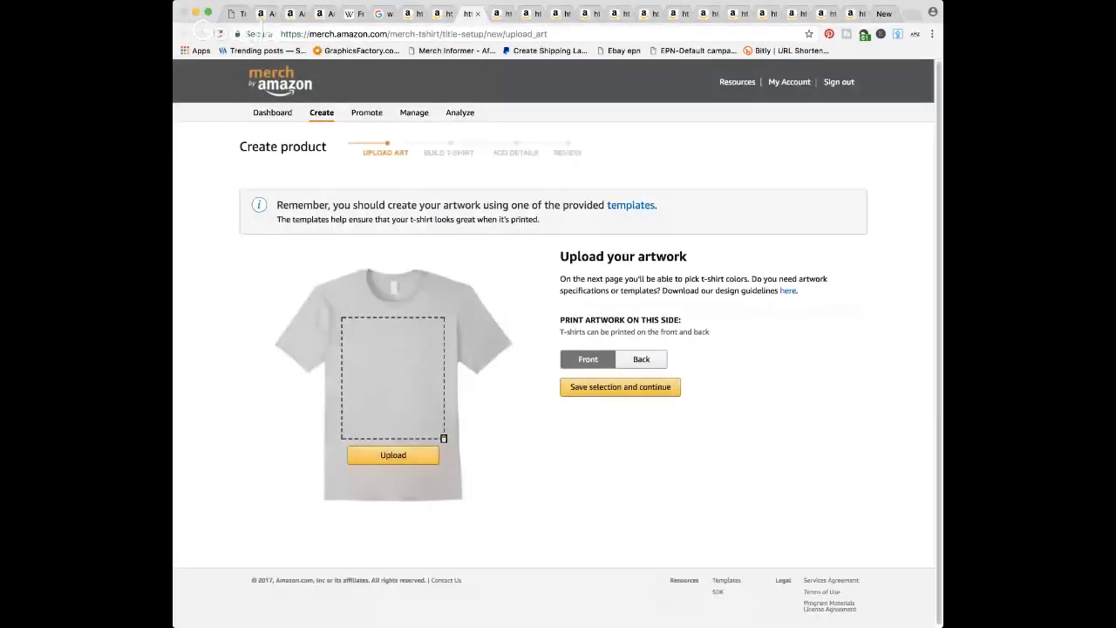
click(496, 14)
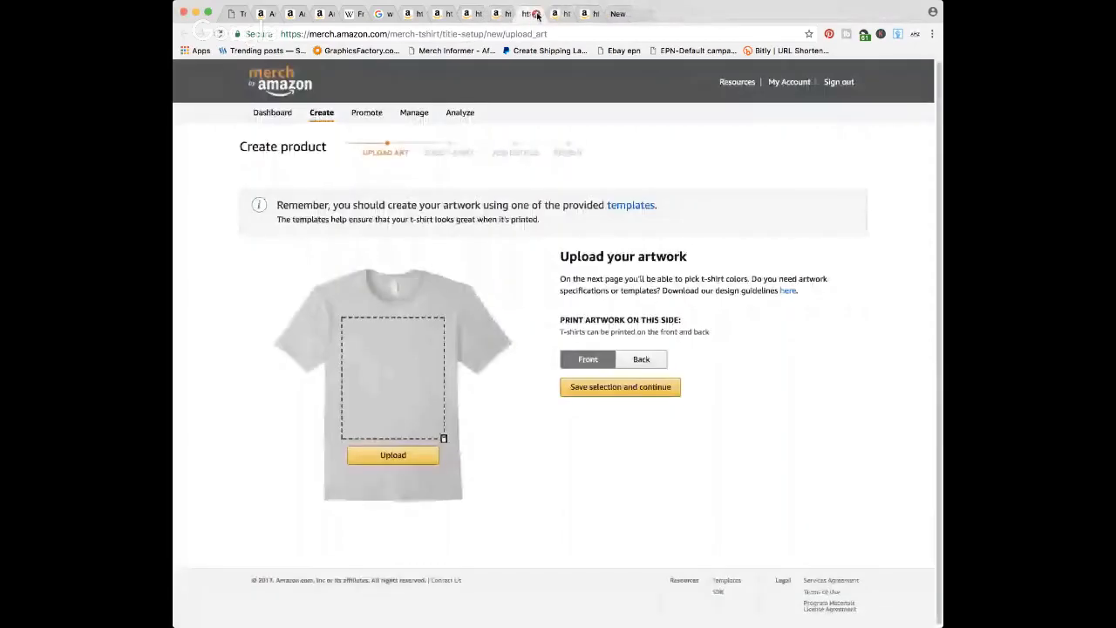
click(538, 15)
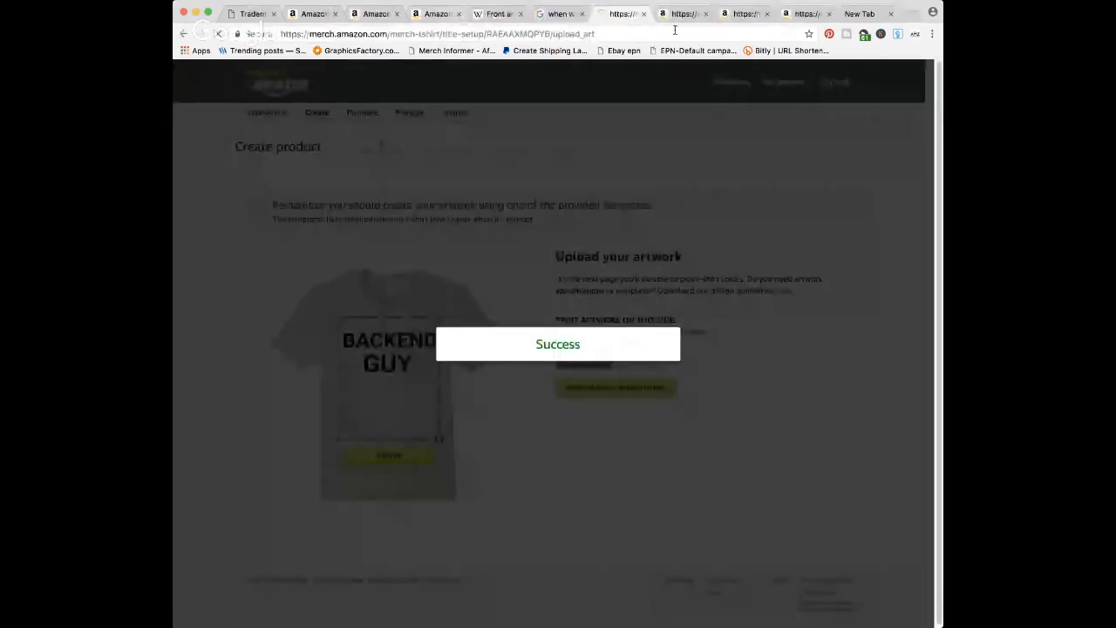
- Save the front artwork selection for the mixed-case "Backend Guy" shirt and continue, then switch to the next product
click(744, 21)
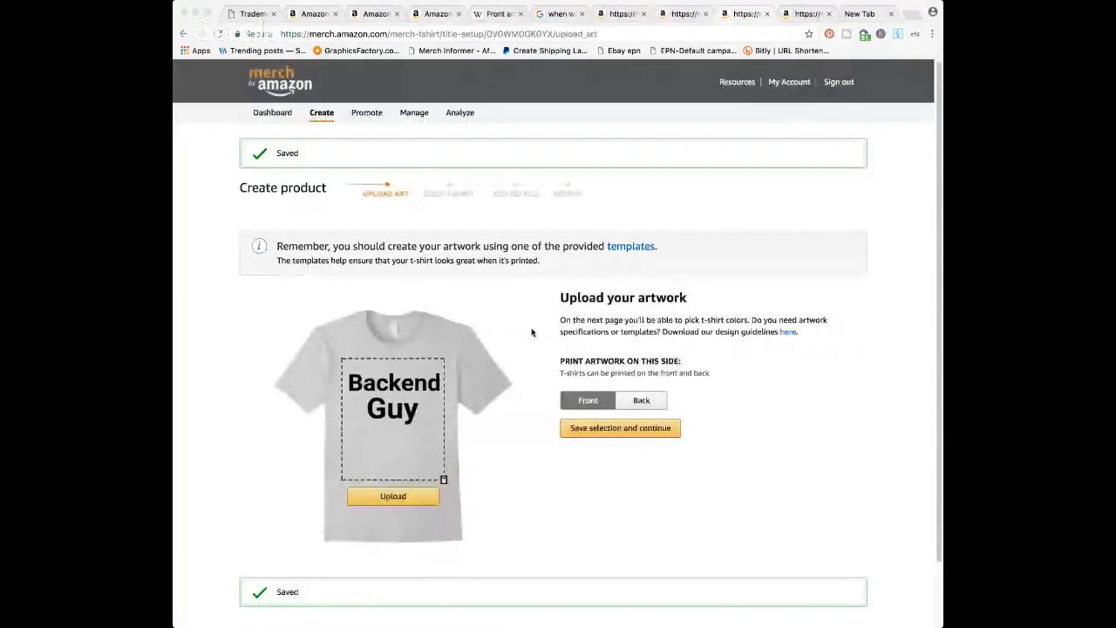
click(620, 431)
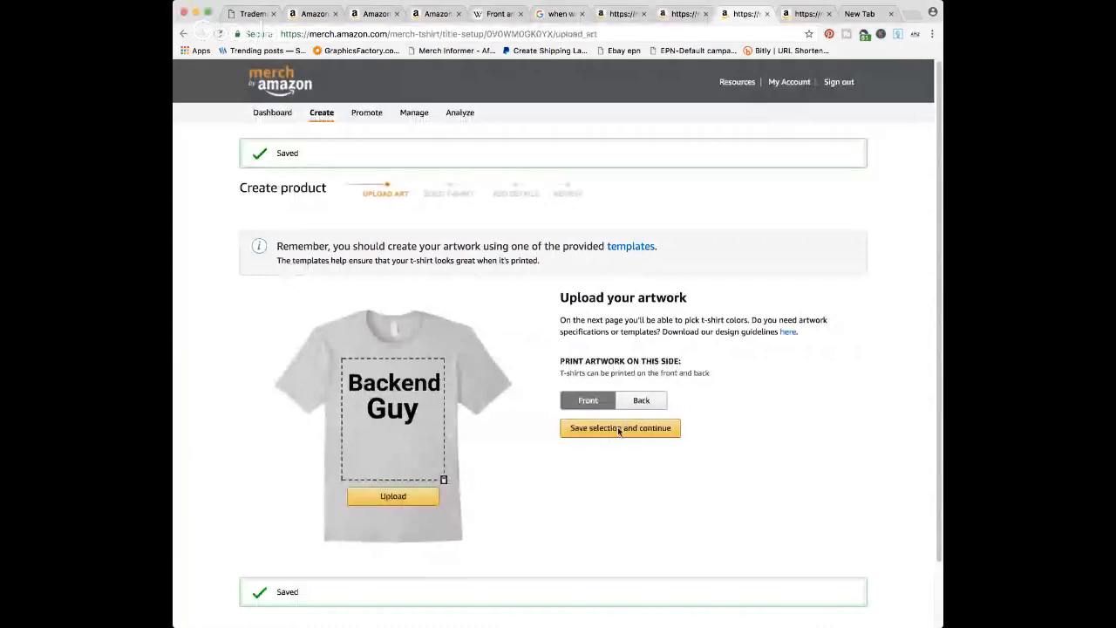
click(794, 10)
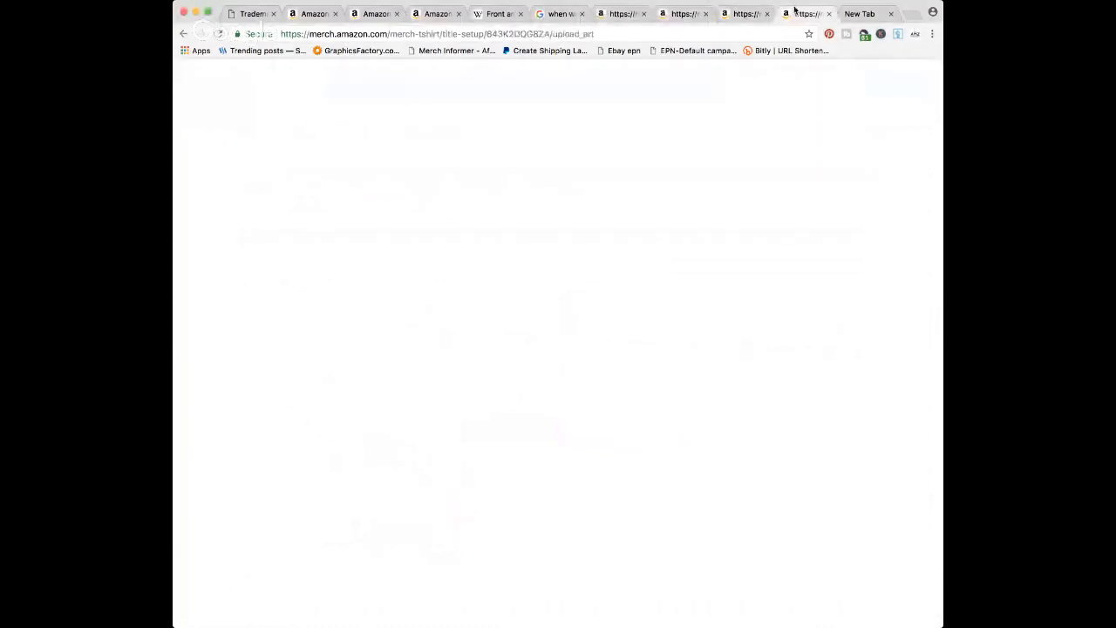
- Open the capitalized "BACKEND GUY" shirt's configuration and set its list price to 16.99
click(625, 14)
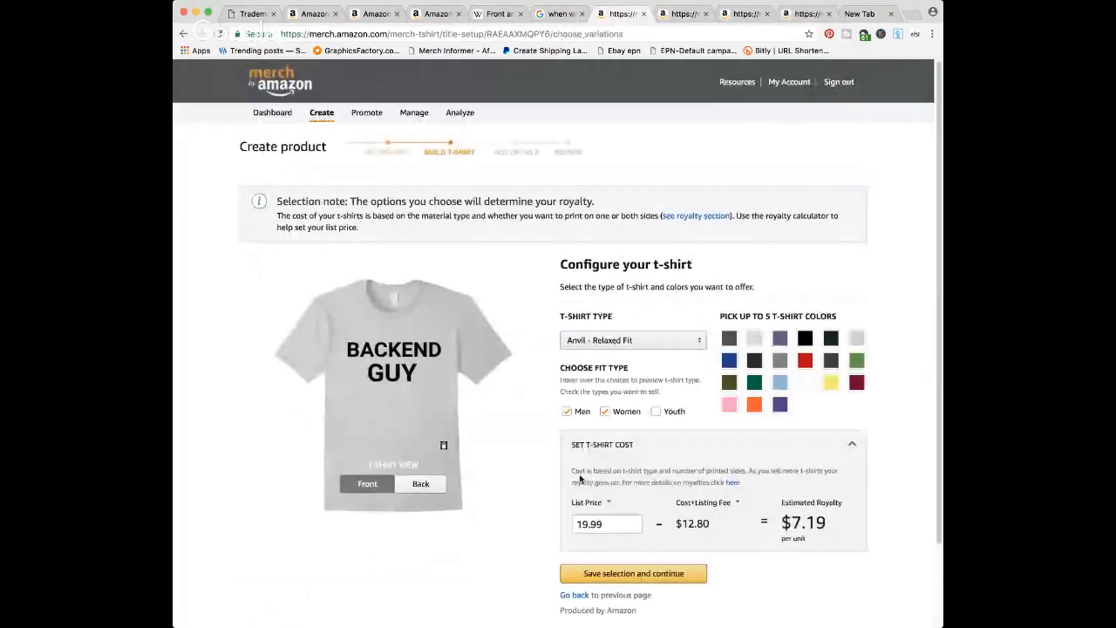
double_click(635, 527)
click(634, 527)
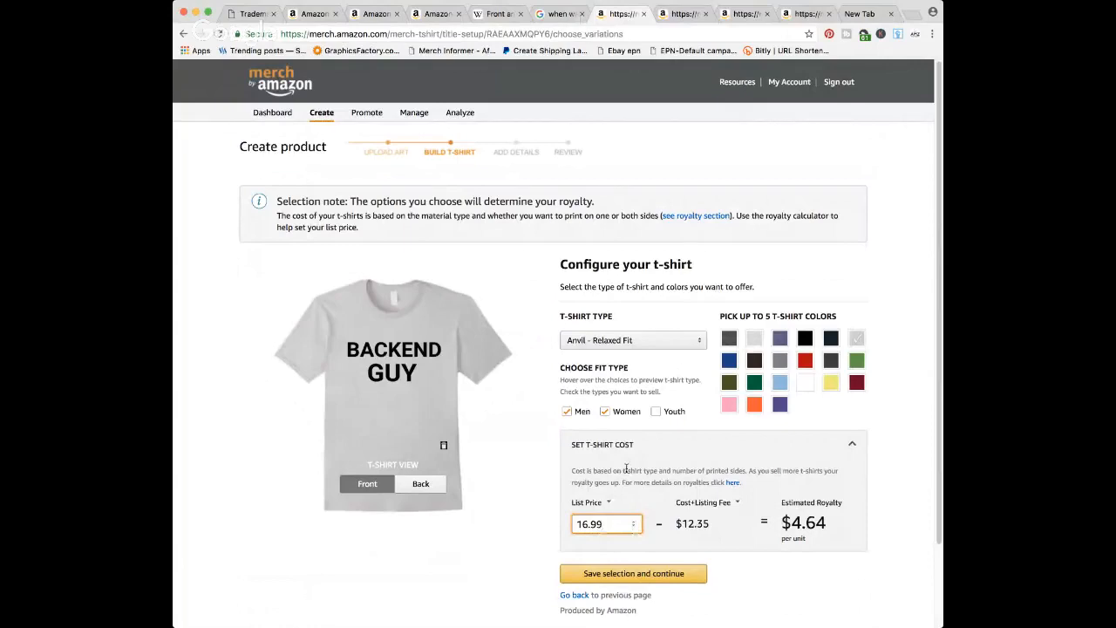
click(729, 339)
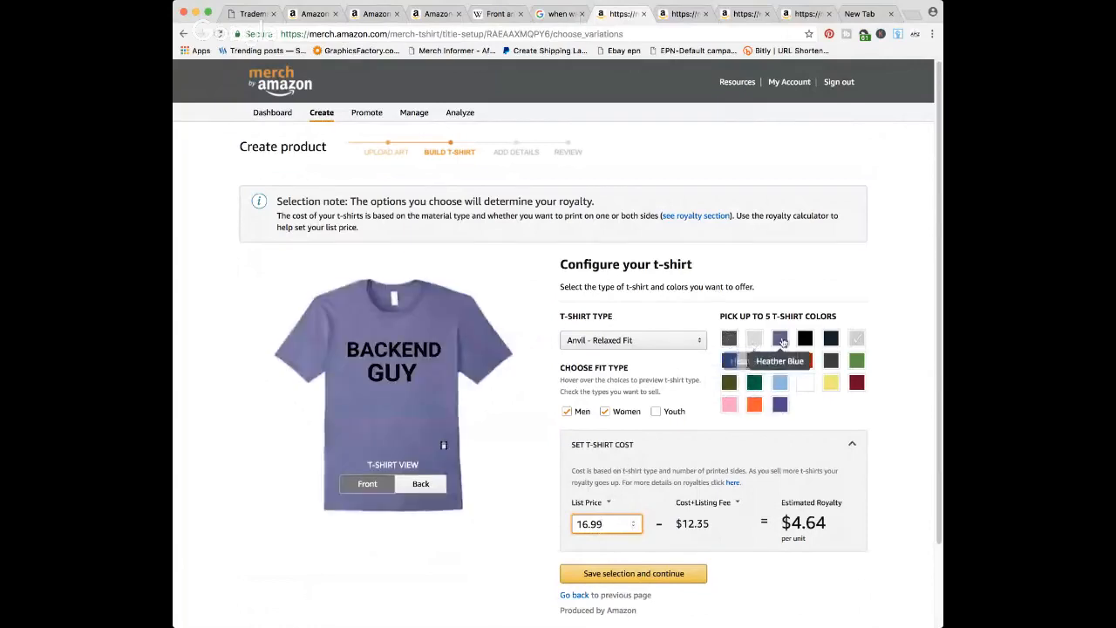
click(657, 412)
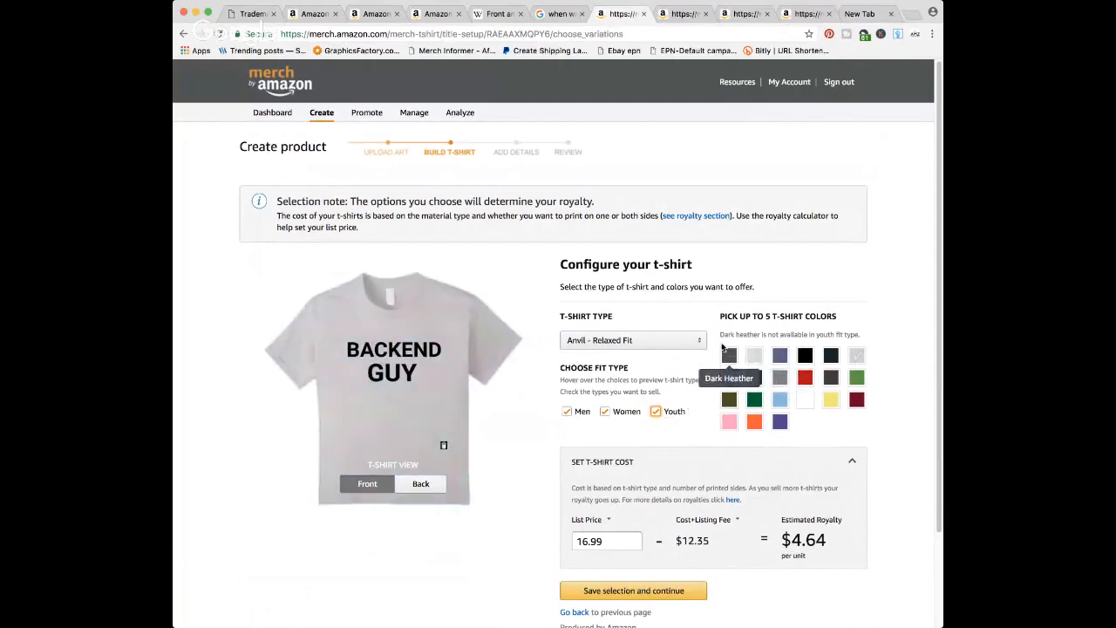
click(655, 411)
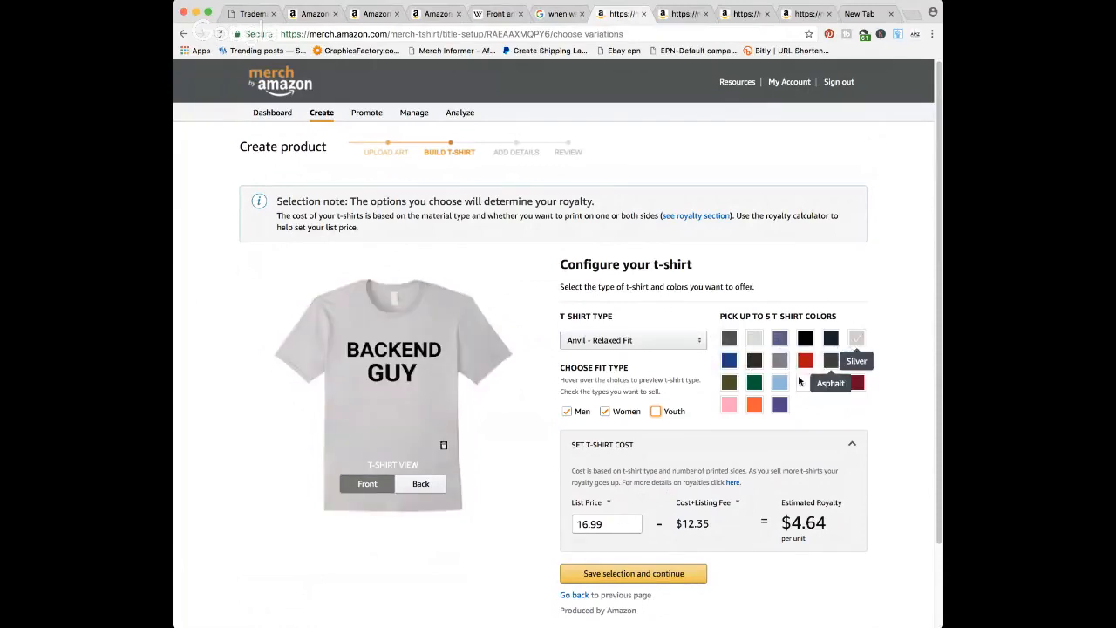
- Select Royal Blue, Slate, Grass, Baby Blue and Lemon as colors for the "BACKEND GUY" shirt
click(729, 361)
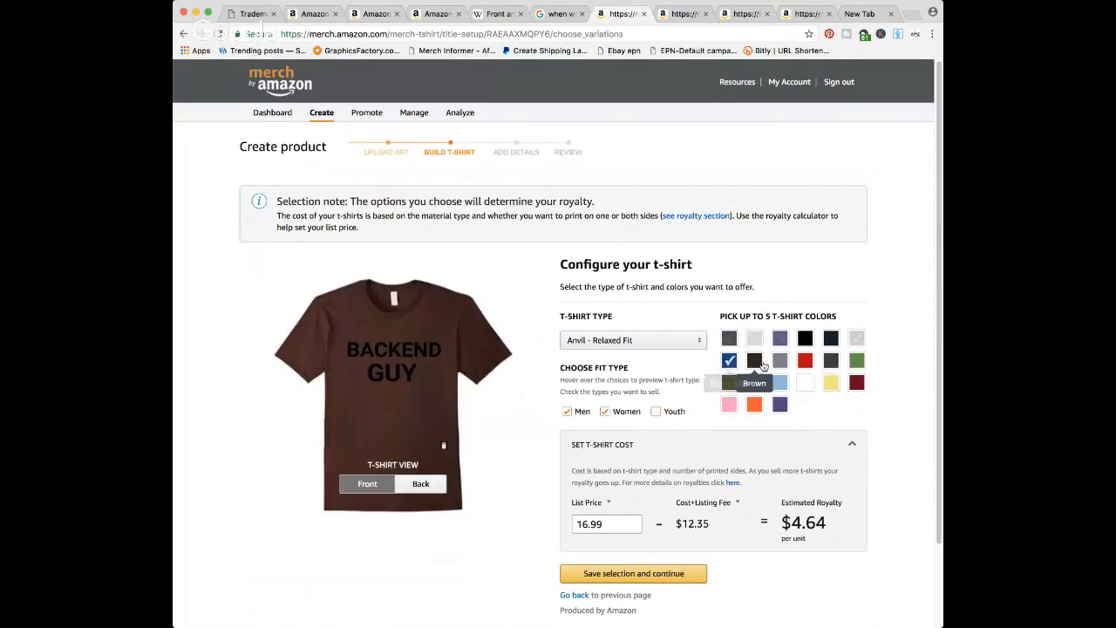
click(779, 360)
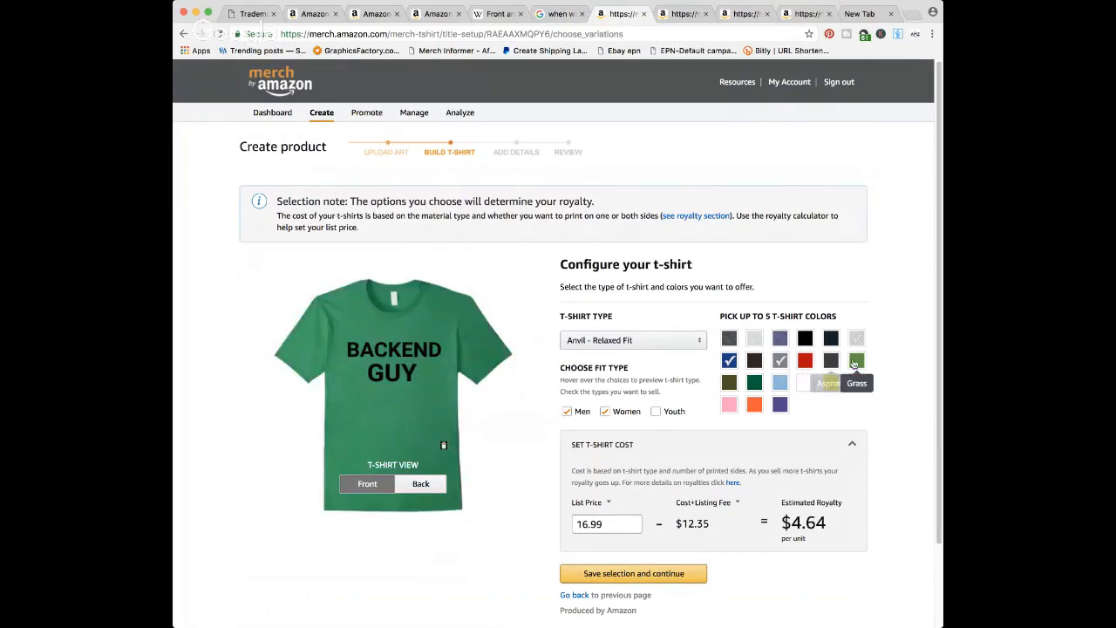
click(779, 385)
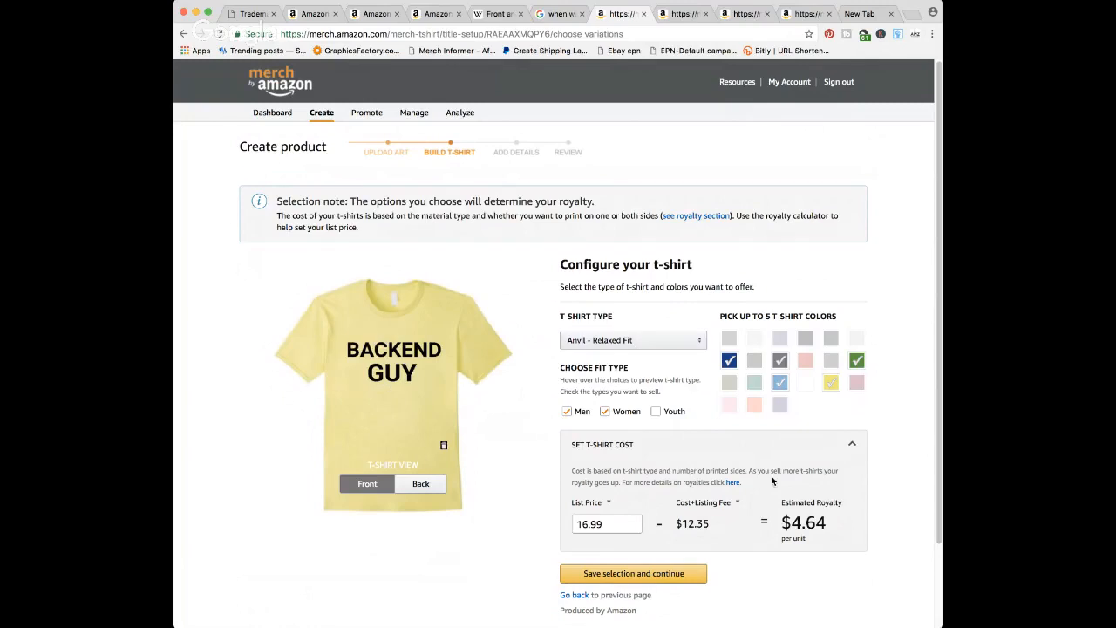
- Add the Youth fit to the "BACKEND GUY" shirt, swap Royal Blue for Orange, and save the configuration
click(657, 414)
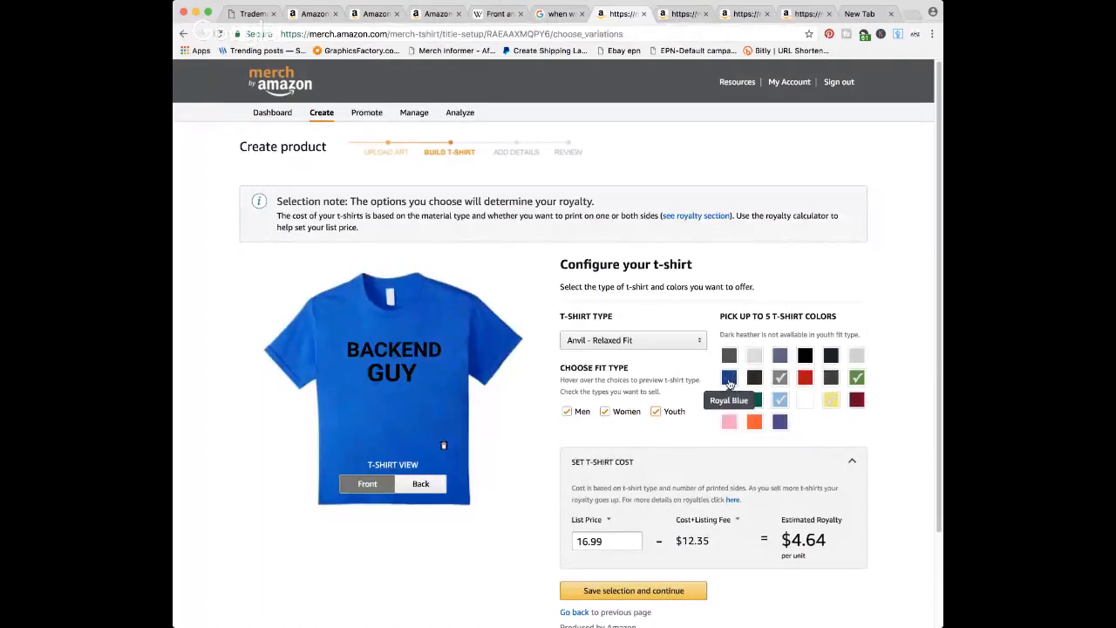
click(754, 421)
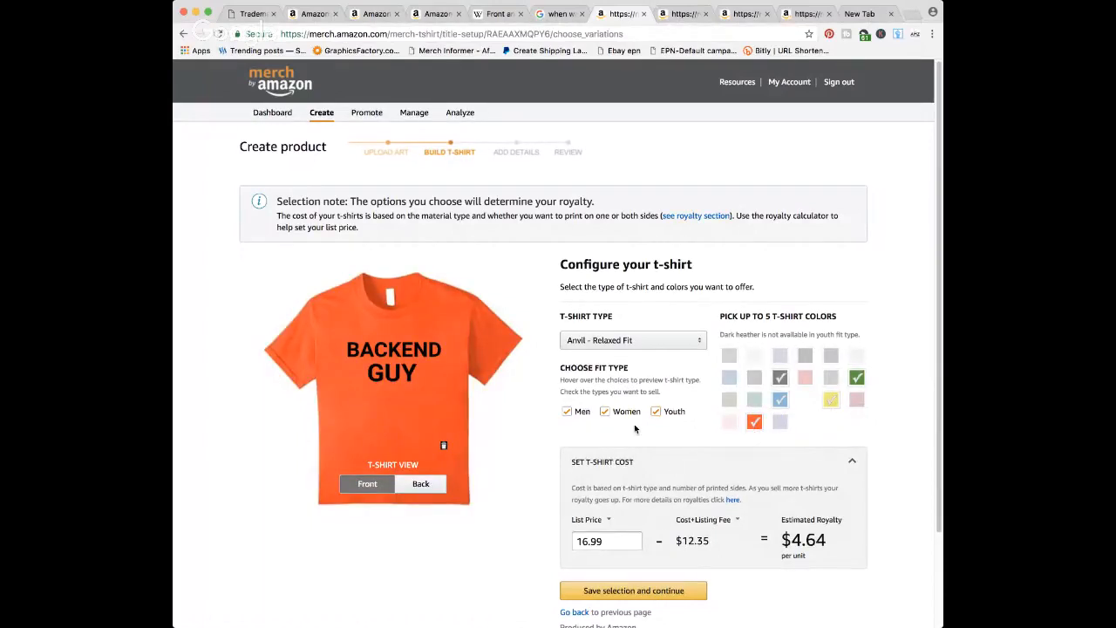
scroll(635, 429, down, 2)
click(656, 500)
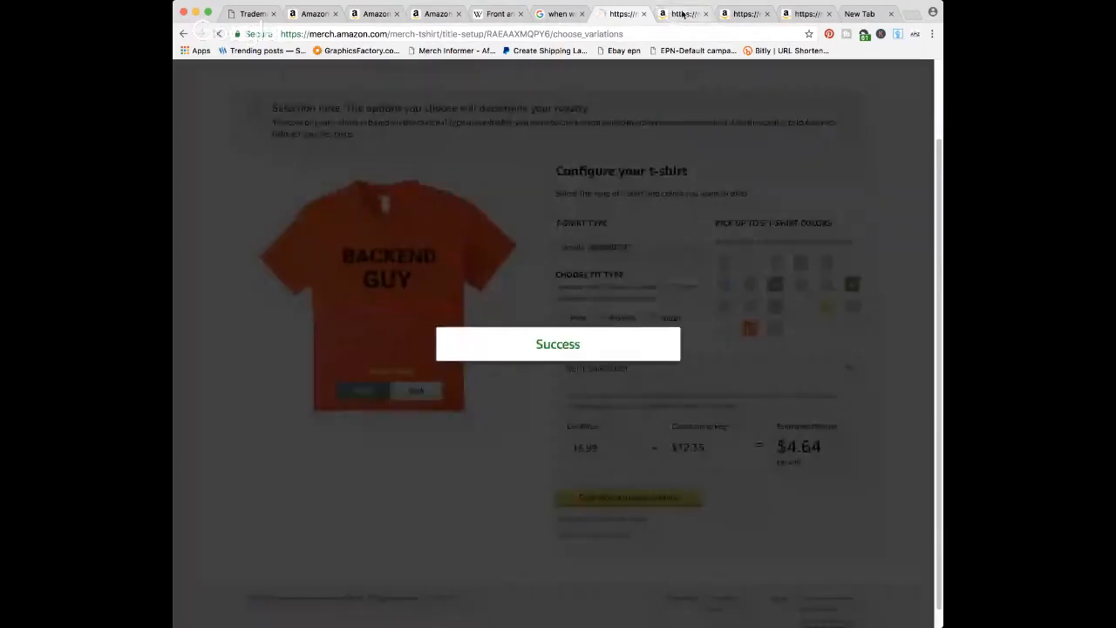
- On the "BACKEND GAL" shirt, select Pink, Heather Blue, Baby Blue, Grass and Lemon as the five colors
click(684, 14)
scroll(547, 341, down, 2)
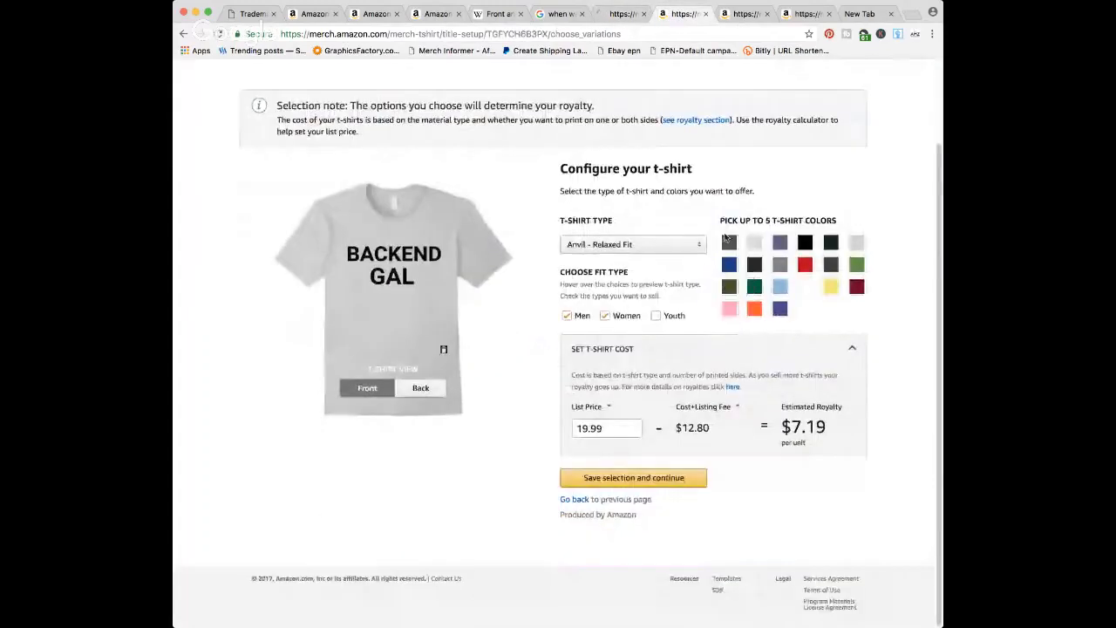
click(731, 313)
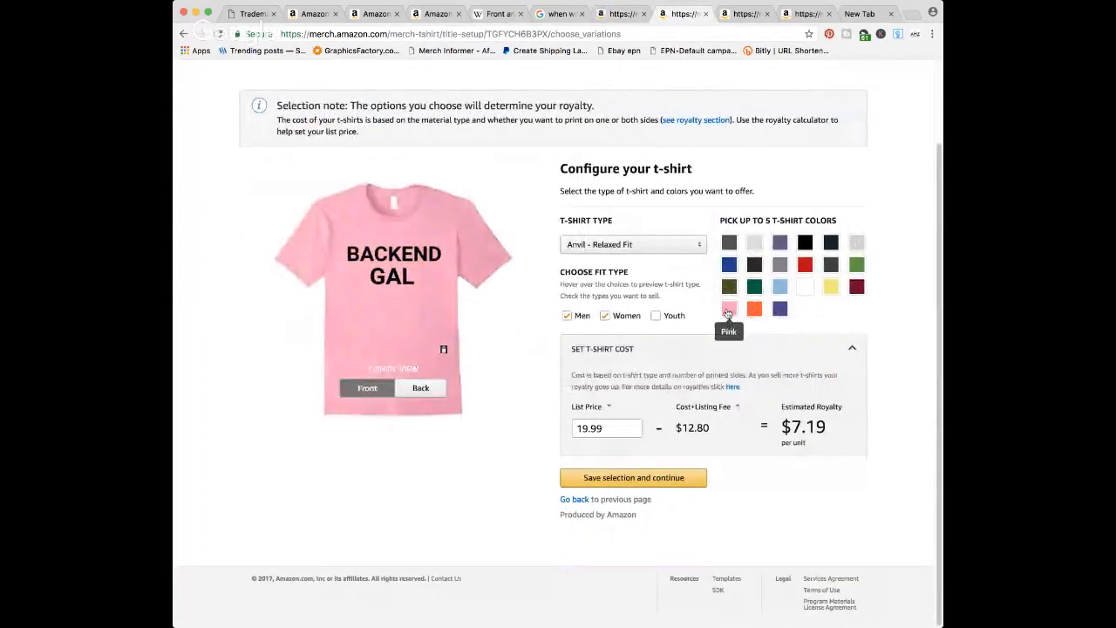
click(780, 245)
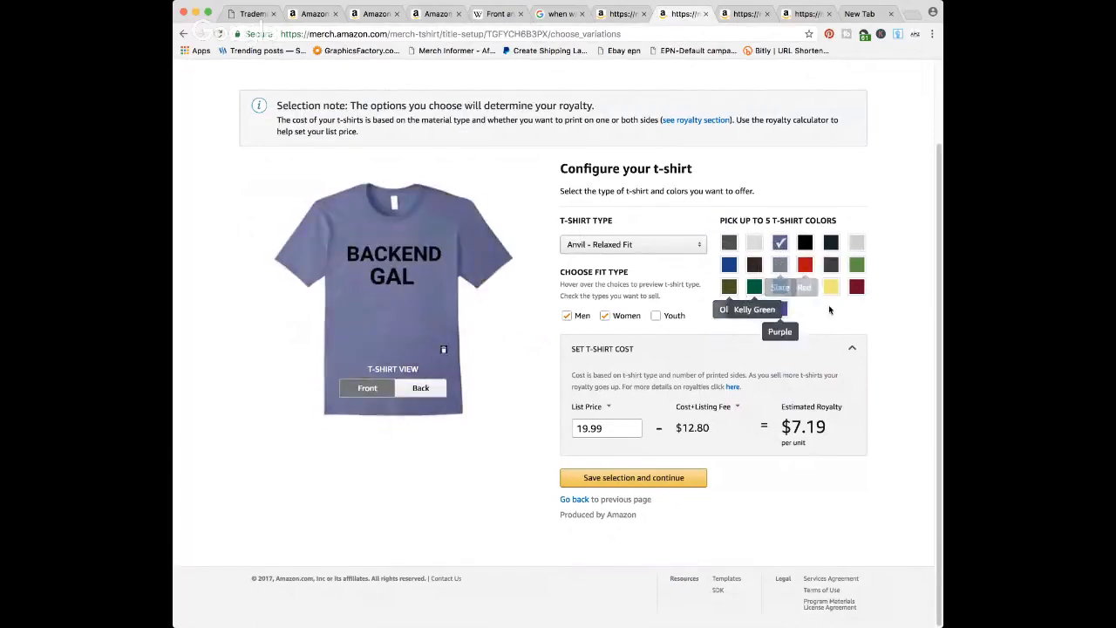
click(780, 288)
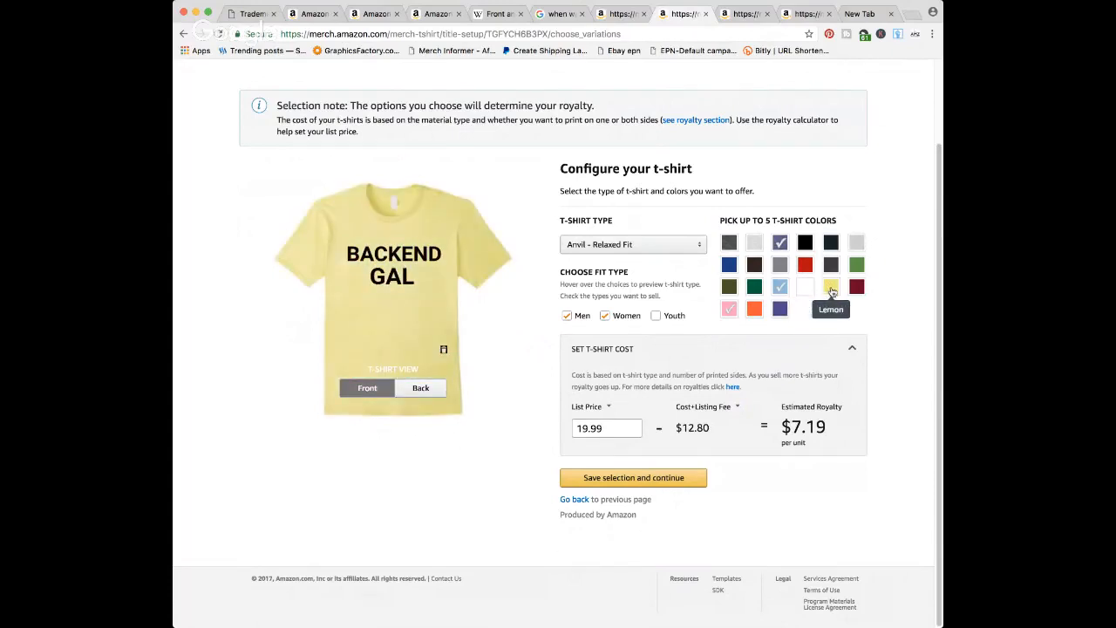
click(860, 267)
click(833, 293)
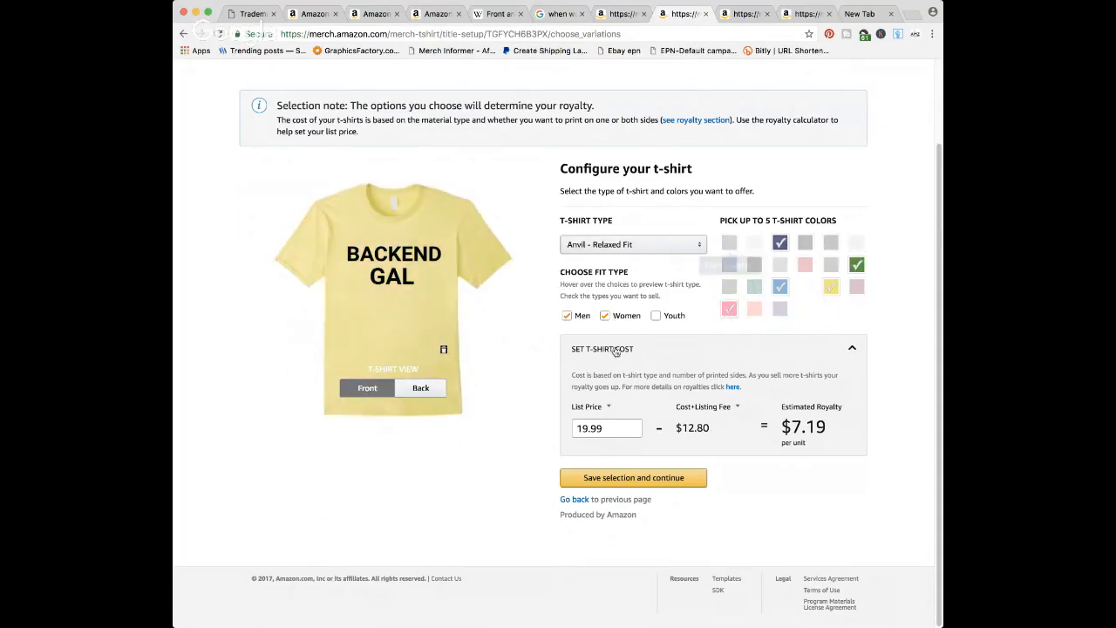
- Add the Youth fit to the "BACKEND GAL" shirt, set the list price to 16.99, and save the selection
click(655, 315)
click(634, 451)
click(634, 451)
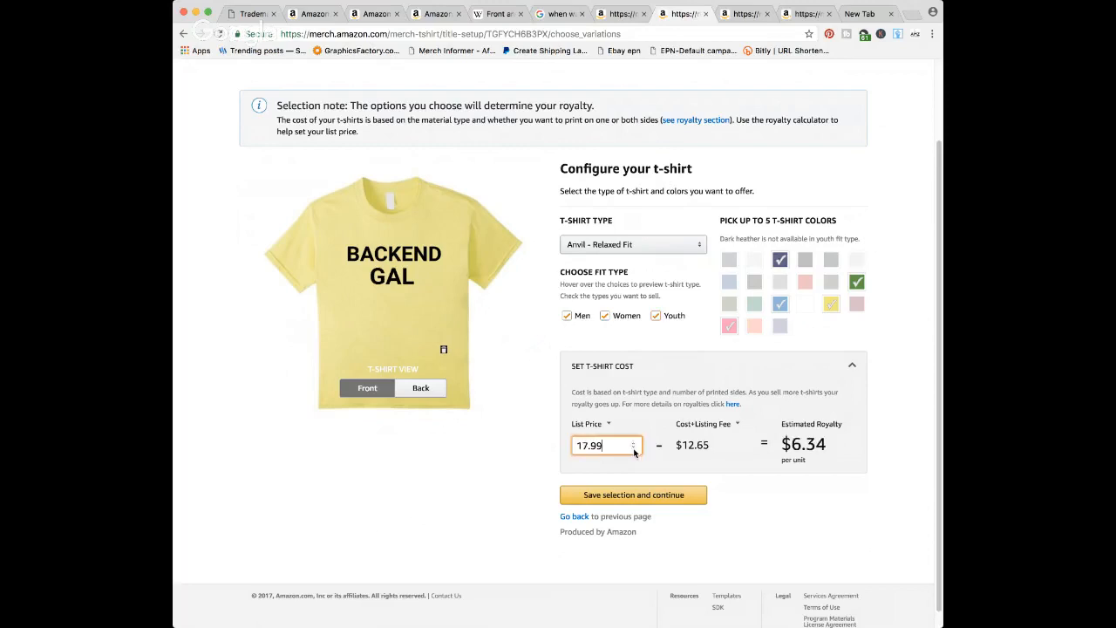
click(640, 495)
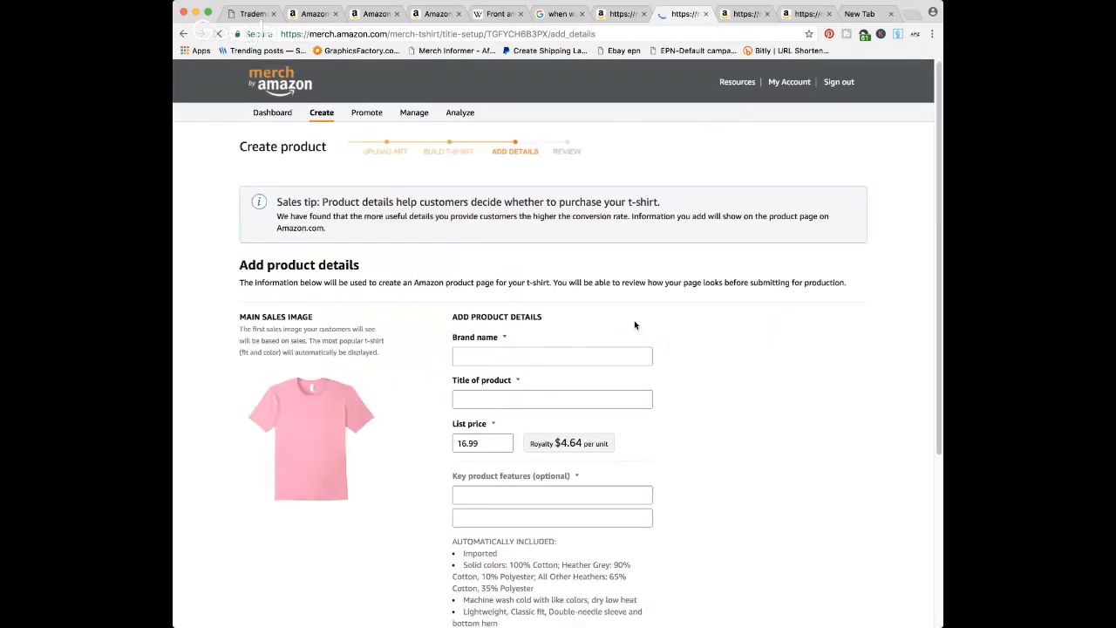
- Go back to the "BACKEND GAL" shirt's configuration, replace Lemon with Orange, and save the selection again
scroll(636, 324, down, 5)
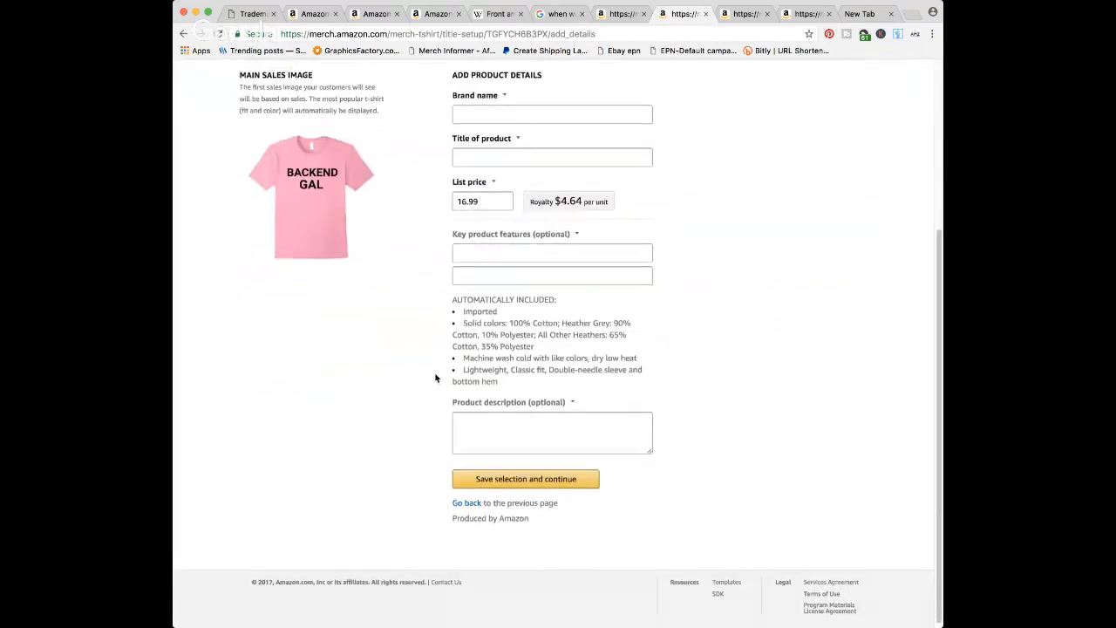
click(463, 499)
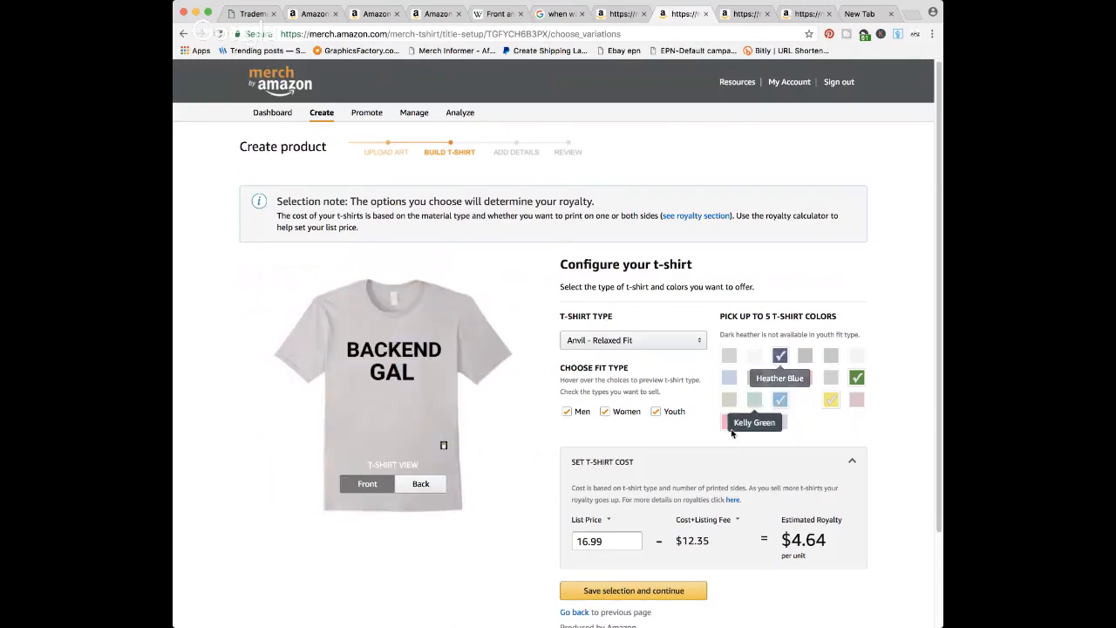
click(832, 404)
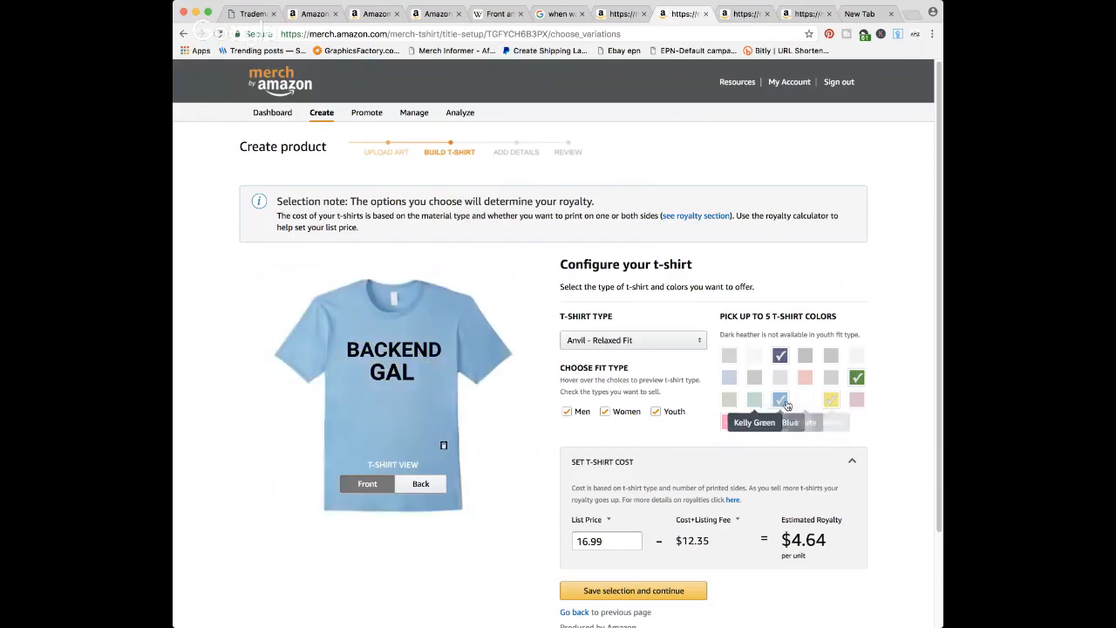
click(831, 399)
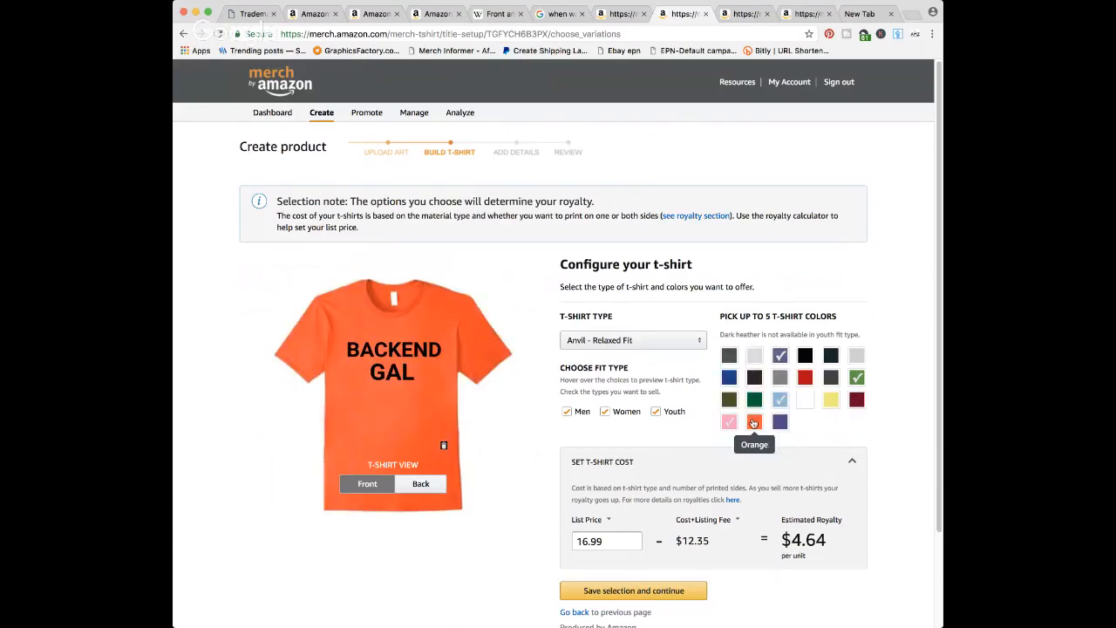
click(754, 423)
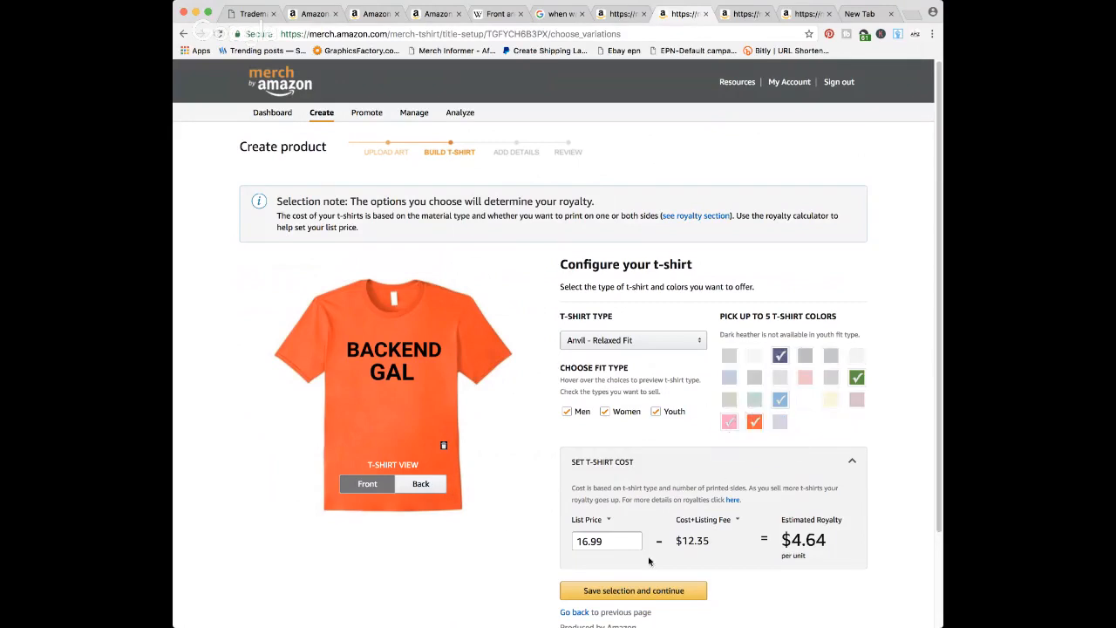
click(660, 595)
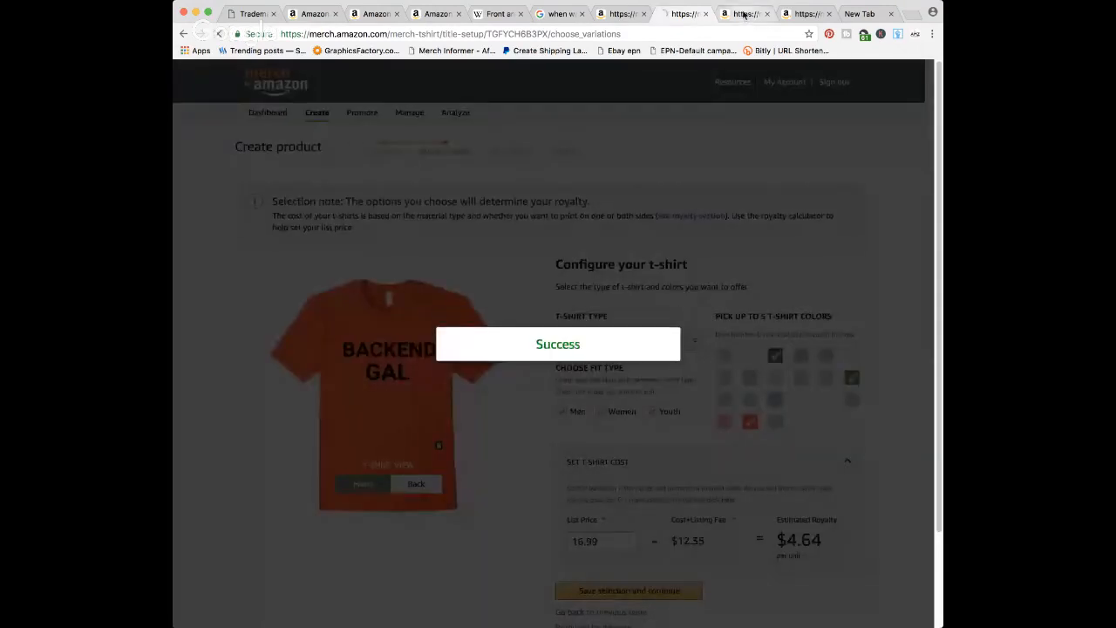
- Save the front artwork selection of the black-text "Backend Guy" shirt and check the white-text version's configuration page
click(744, 14)
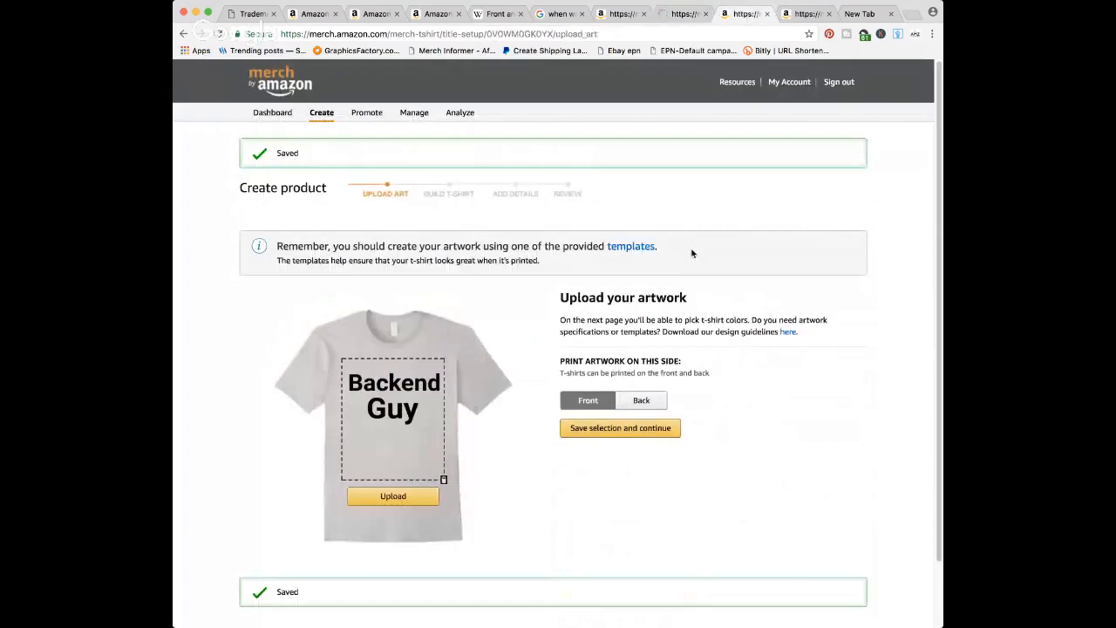
click(611, 428)
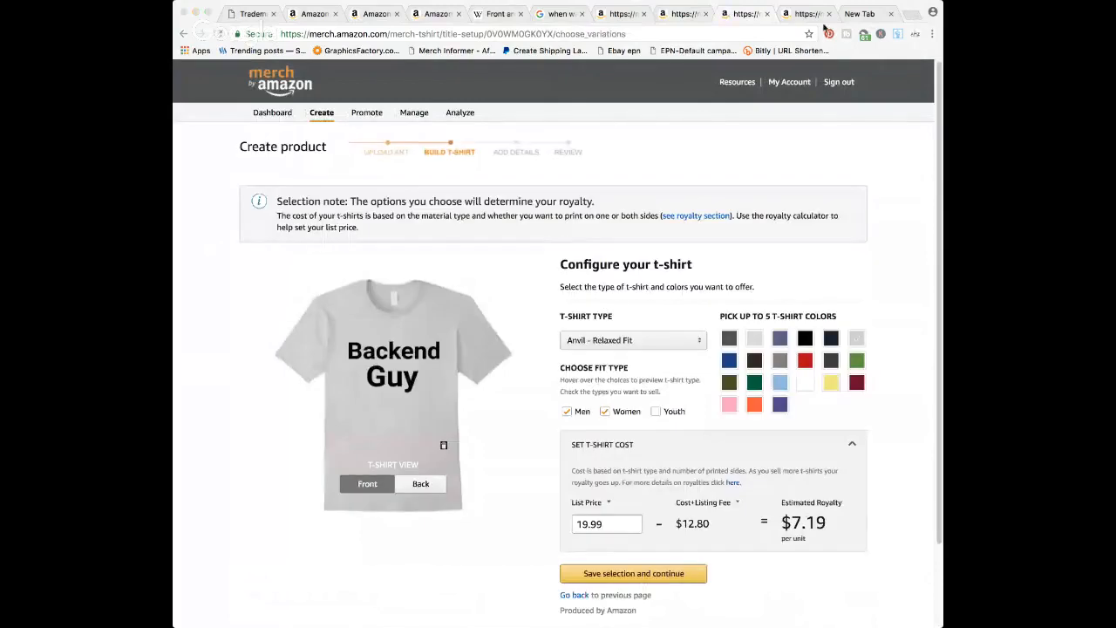
click(807, 15)
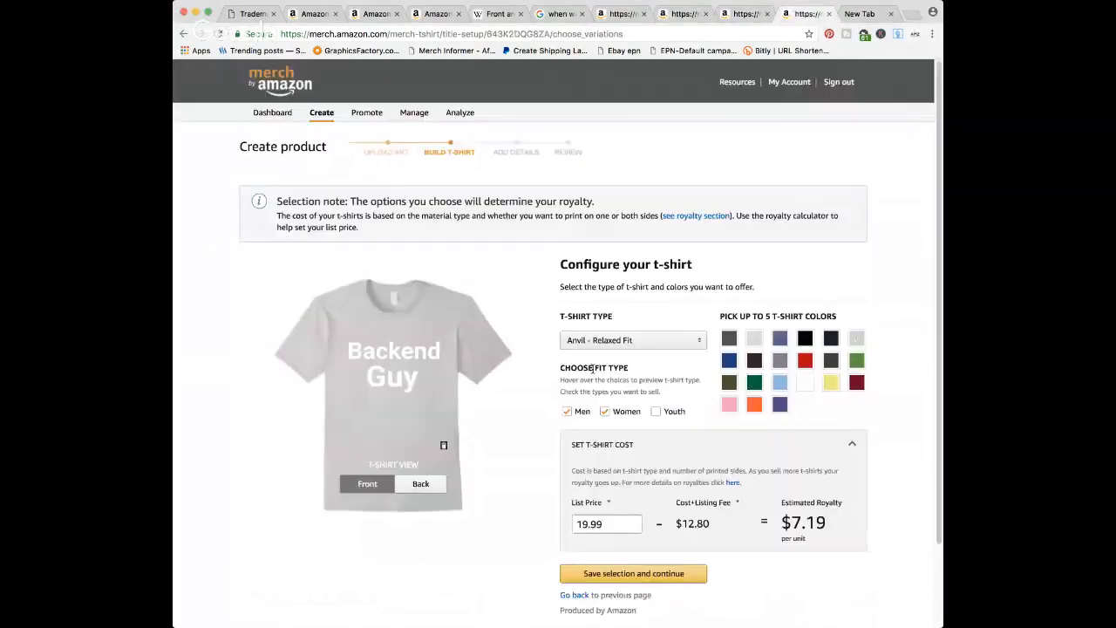
- Select Orange, Lemon, Baby Blue, Grass and Slate as colors for the black-text "Backend Guy" shirt
click(746, 14)
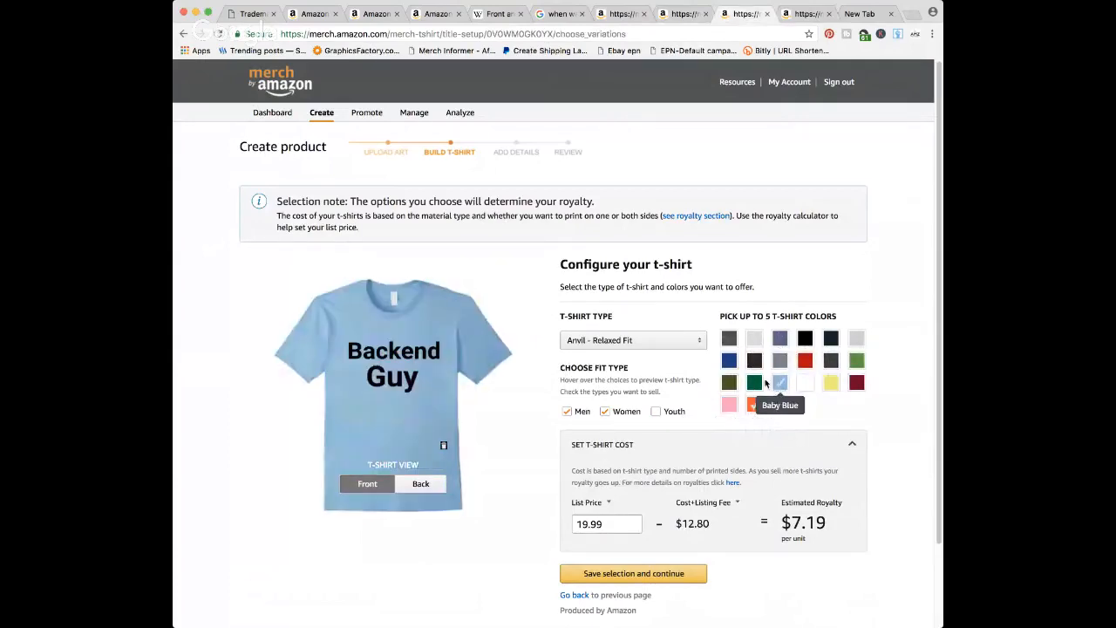
click(855, 365)
click(780, 360)
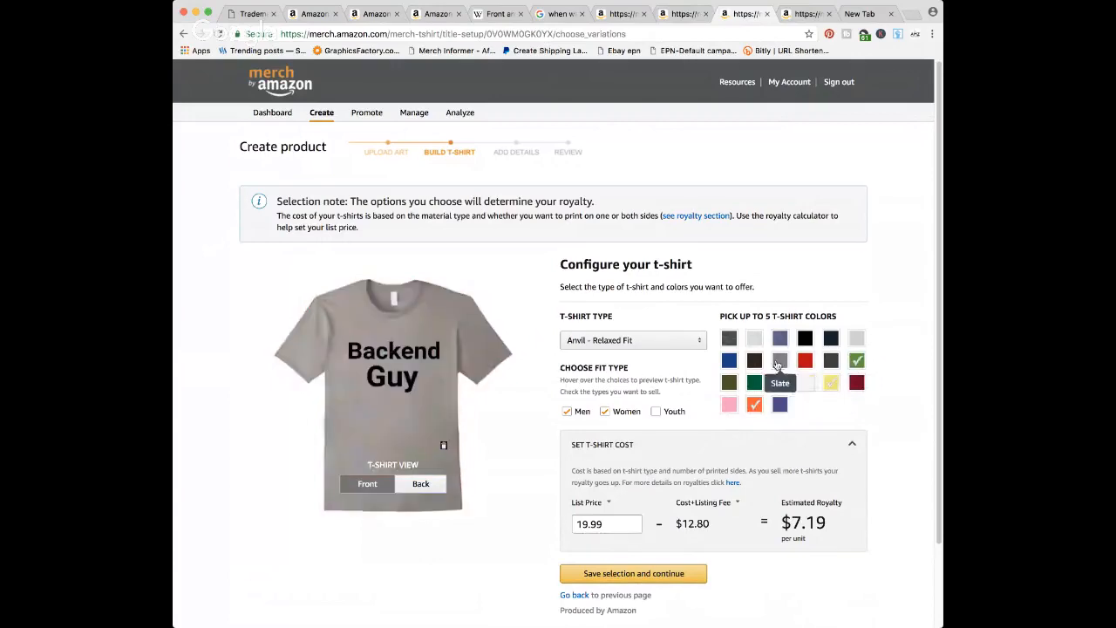
- Add the Youth fit to the black-text "Backend Guy" shirt, set its list price to 16.99, and save
click(656, 411)
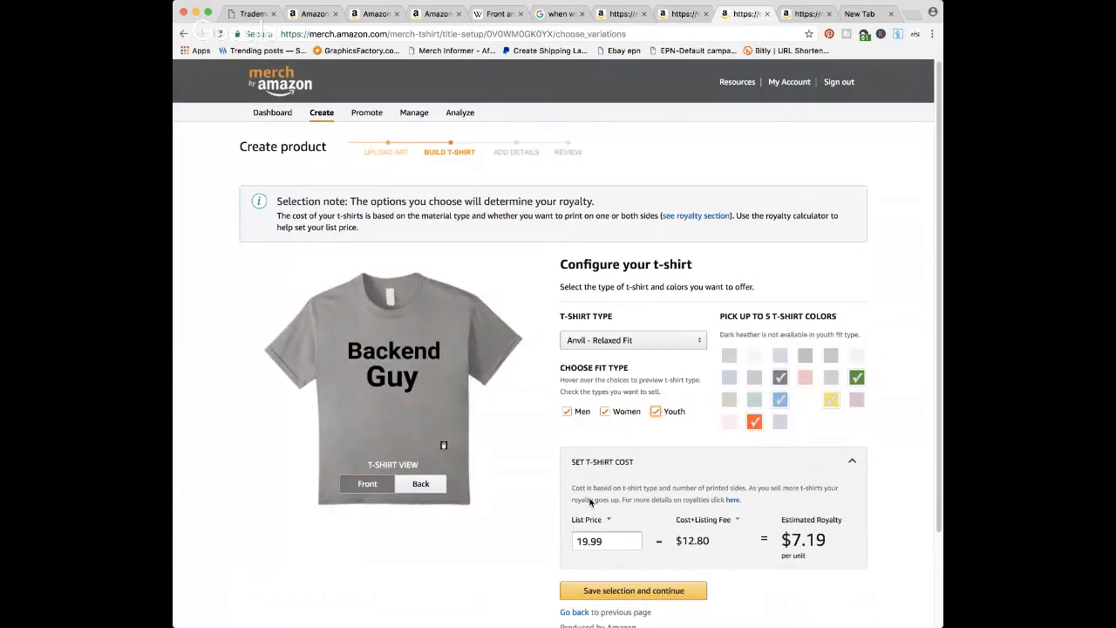
double_click(633, 540)
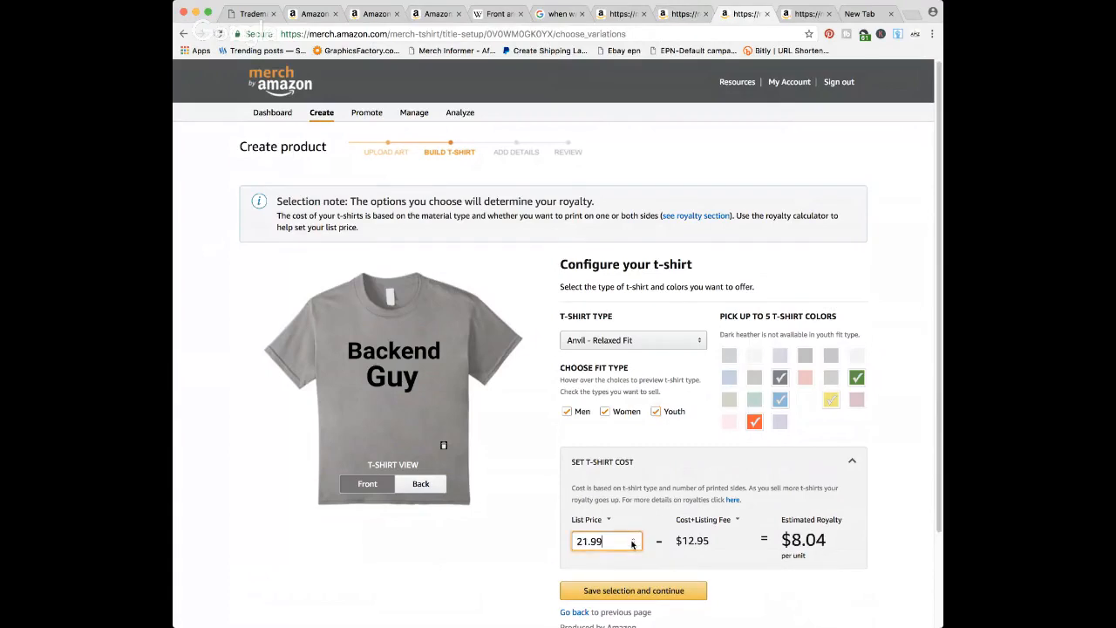
double_click(634, 545)
click(634, 545)
click(635, 545)
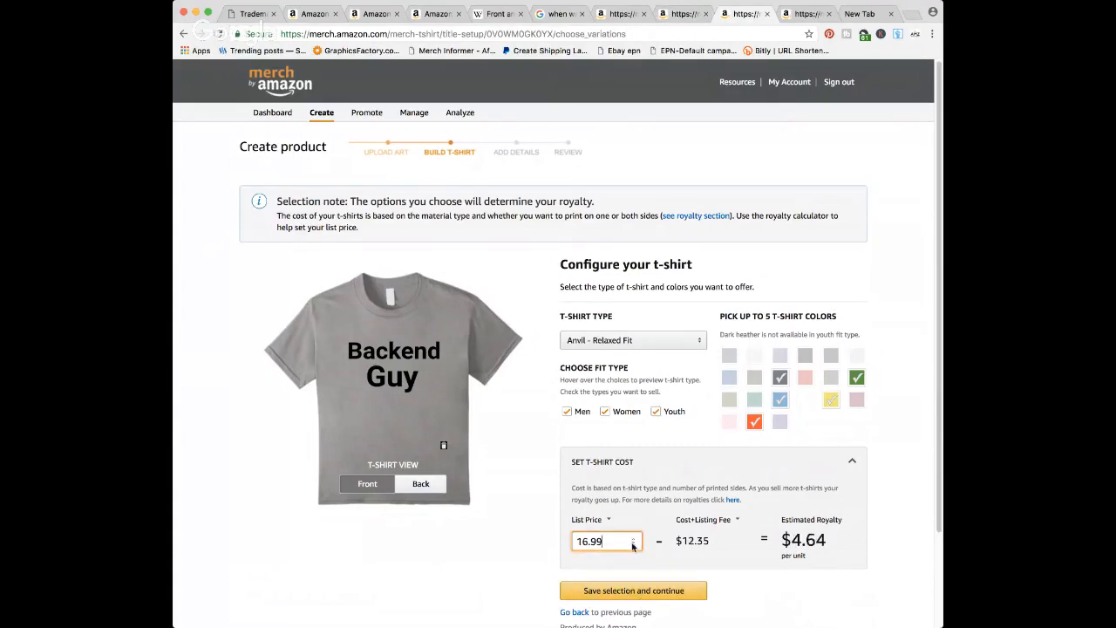
click(640, 593)
- On the white-text "Backend Guy" shirt, select Black, Navy, Royal Blue, Asphalt and Brown as the five colors
click(801, 15)
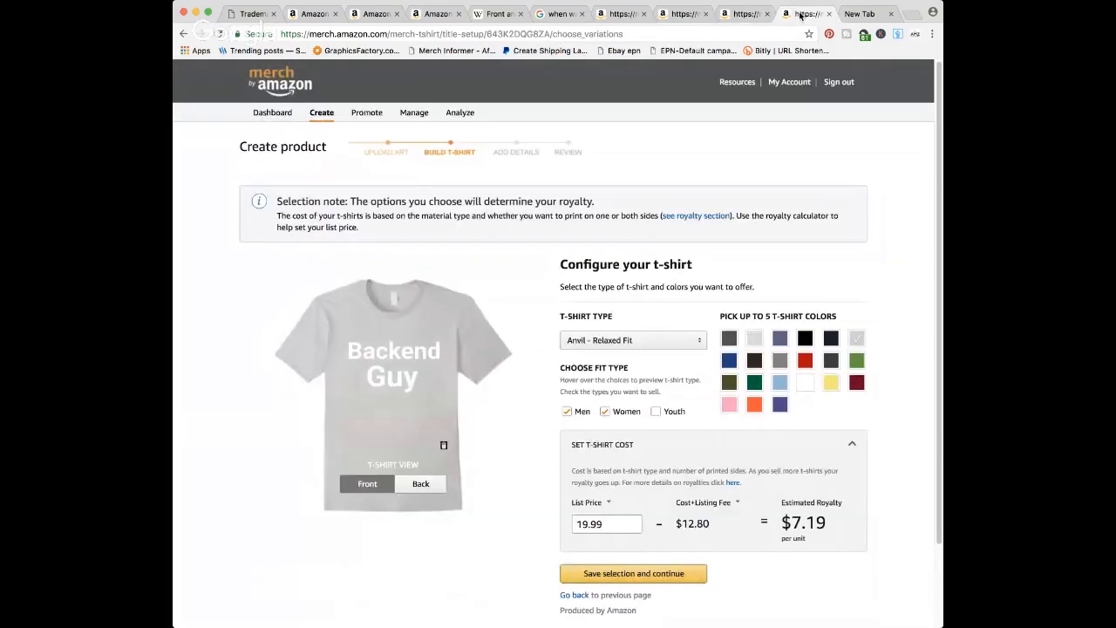
click(805, 339)
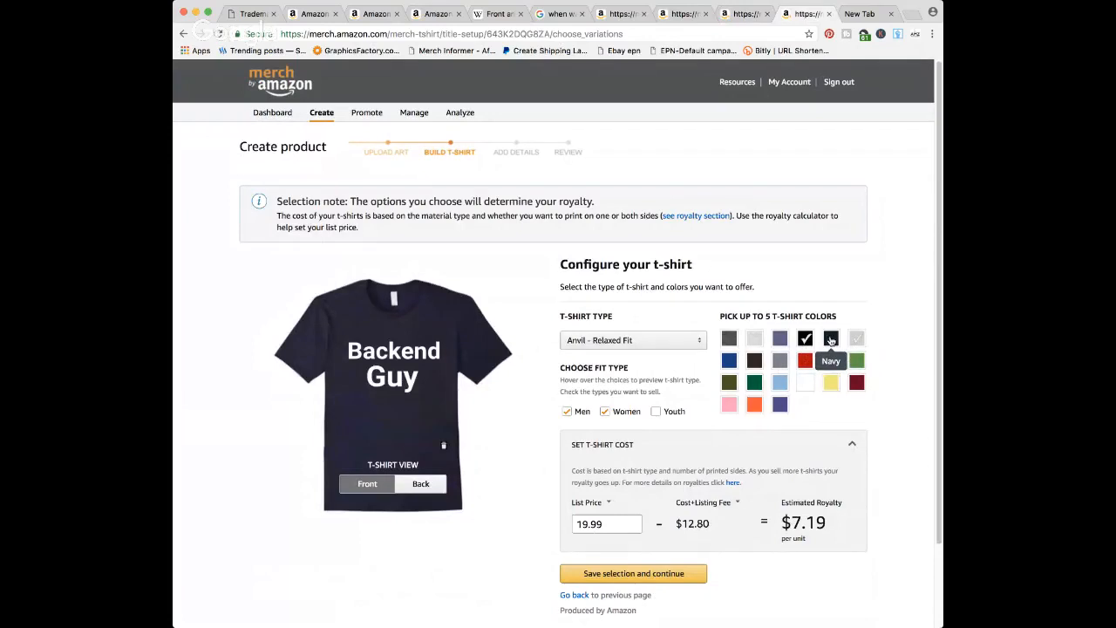
click(831, 341)
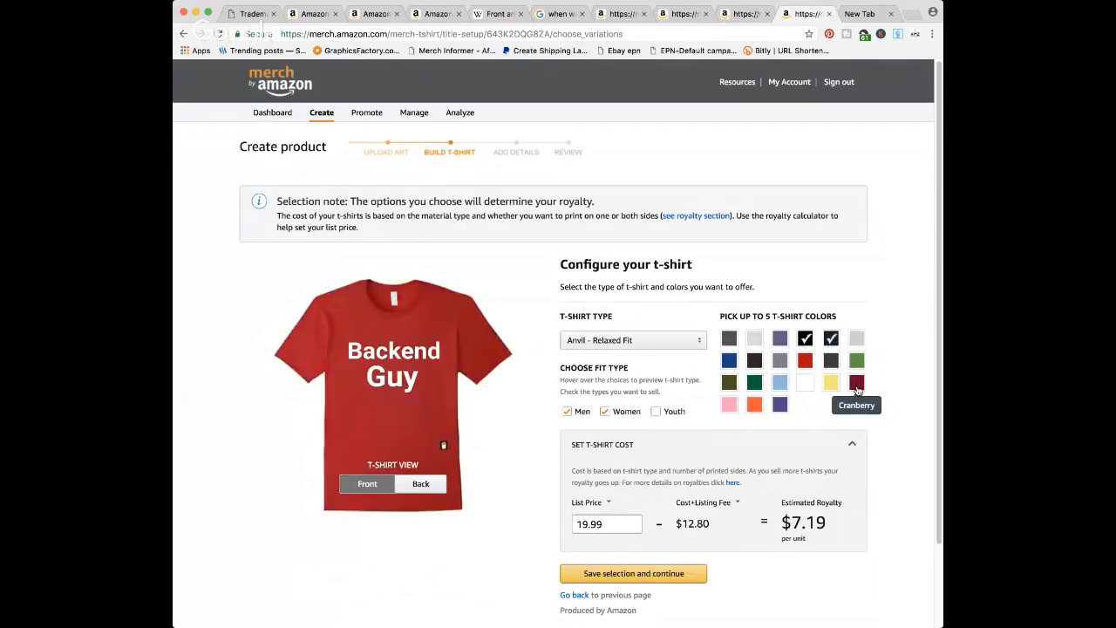
click(831, 361)
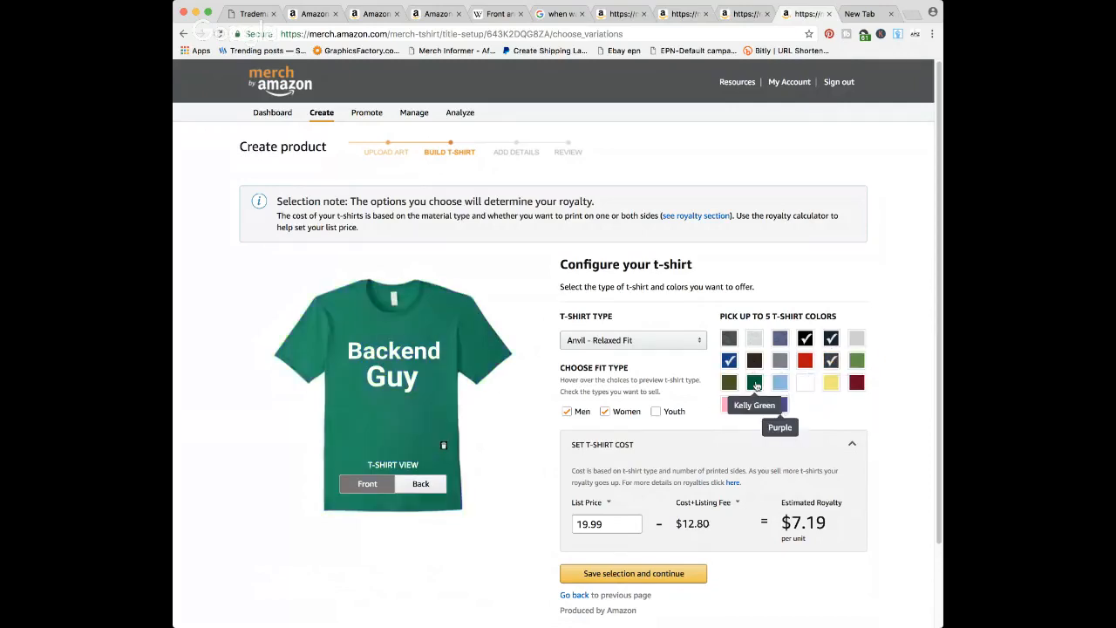
click(755, 363)
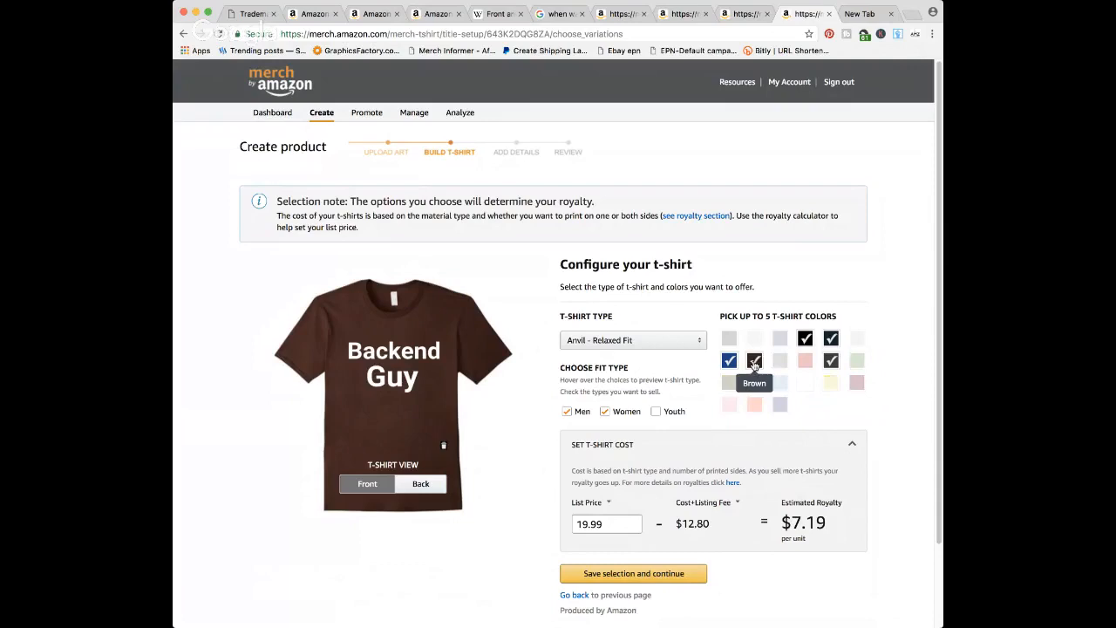
- Save the white-text "Backend Guy" shirt with Youth fit and a 16.99 list price, and return to the capitalized "BACKEND GUY" product's details
click(657, 411)
click(634, 544)
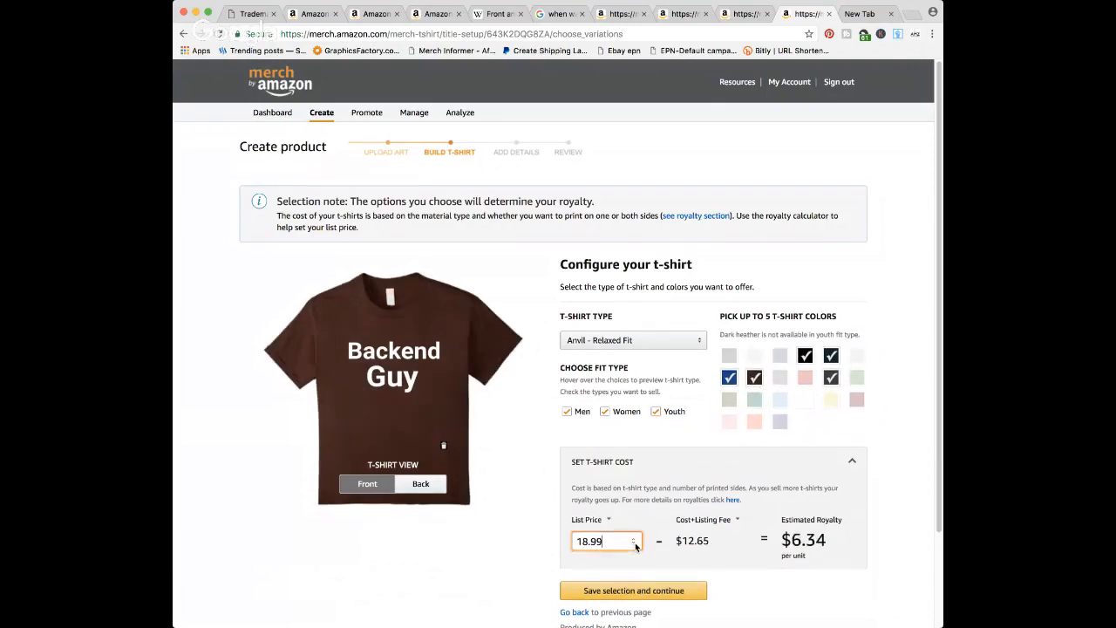
click(634, 544)
click(634, 544)
click(639, 591)
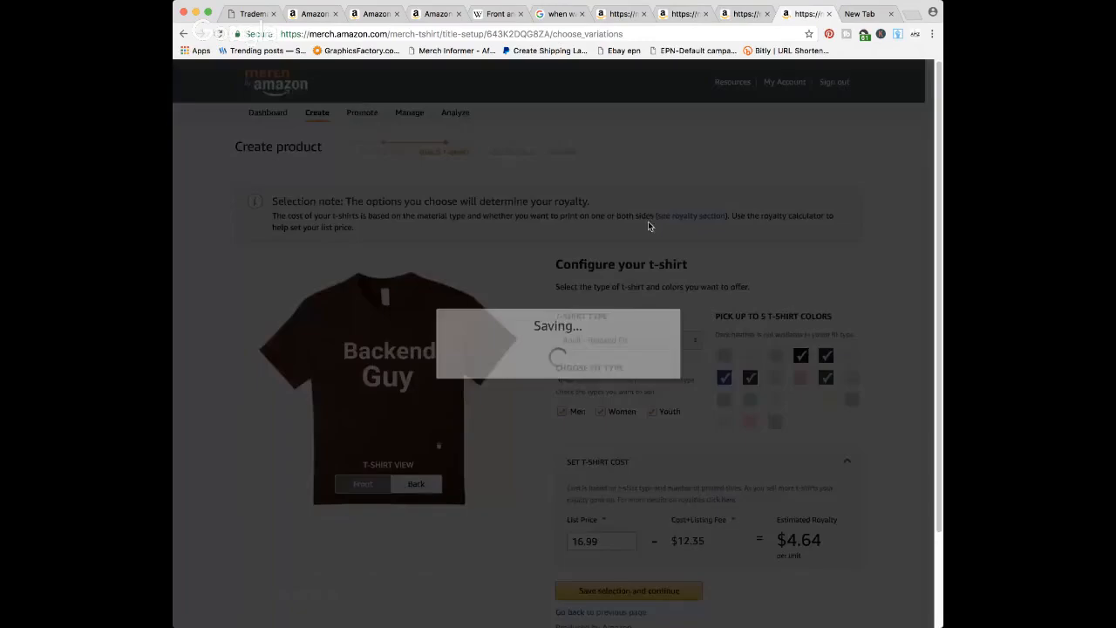
click(603, 16)
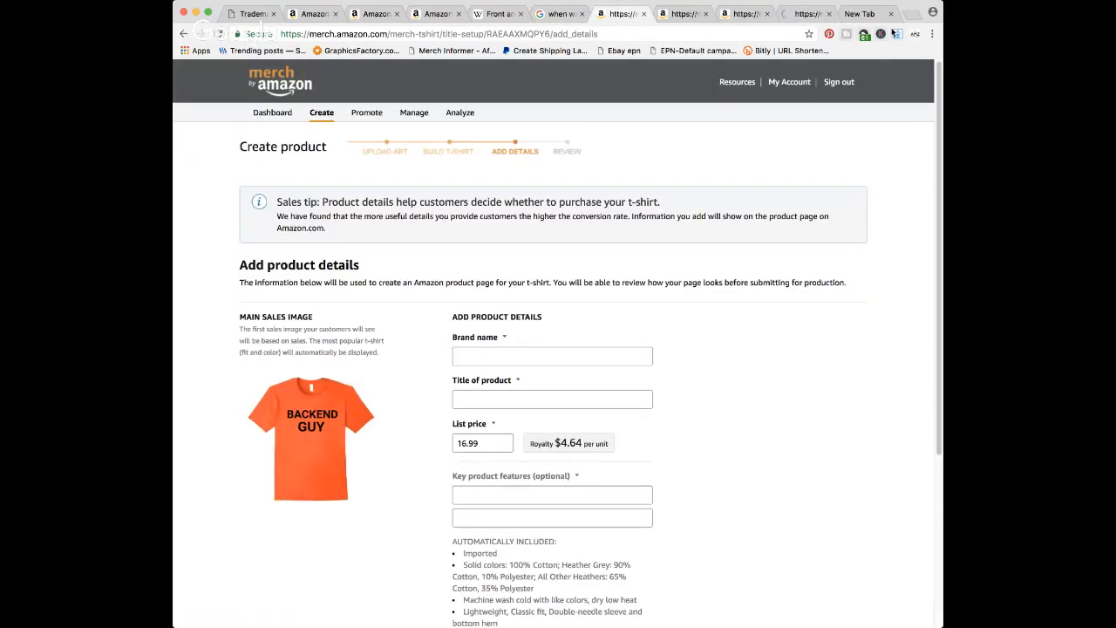
click(249, 14)
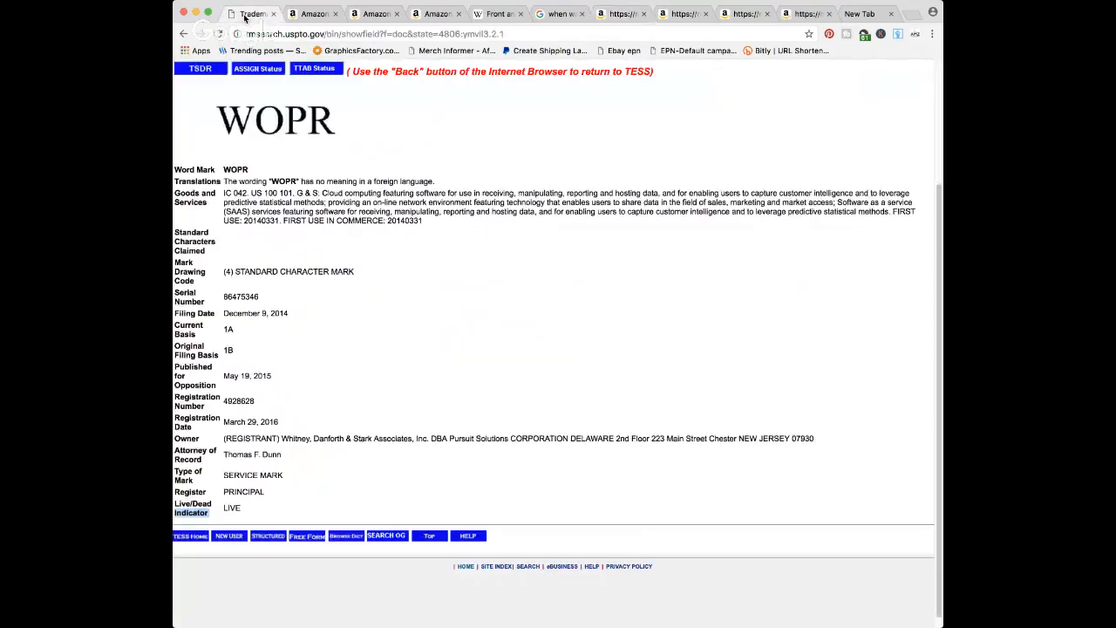
click(313, 14)
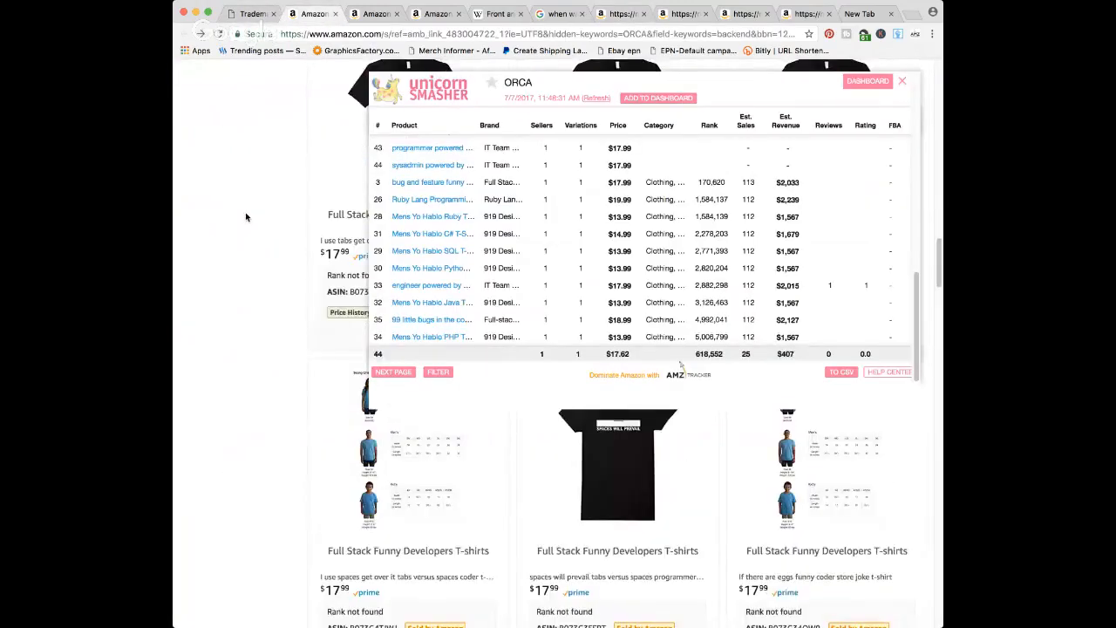
scroll(246, 217, down, 3)
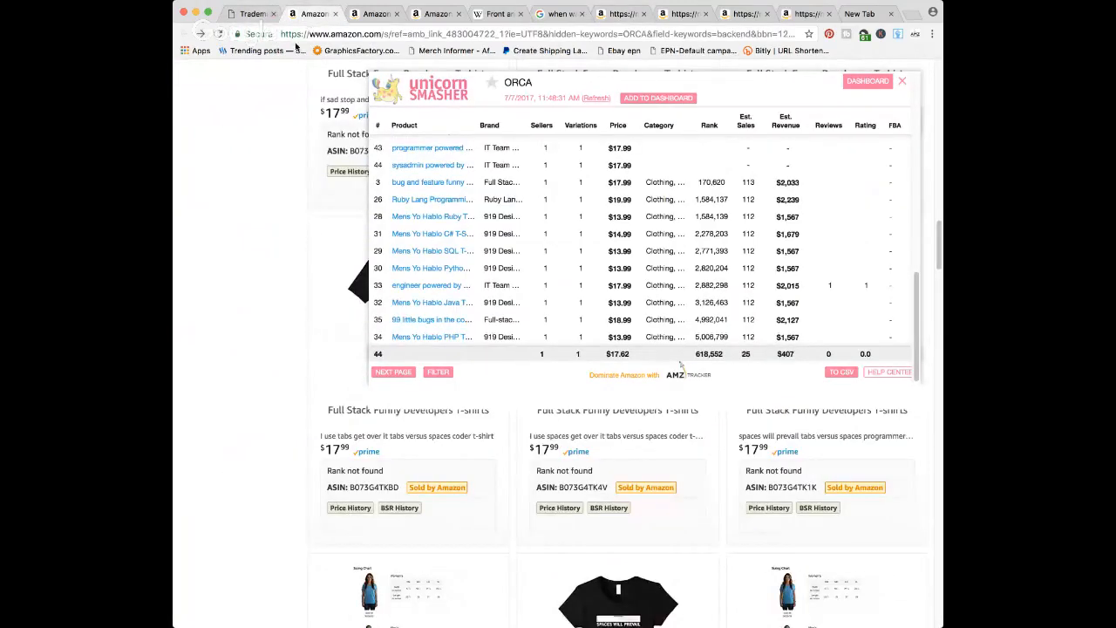
- Open Merch Informer's Amazon listings search page in a new tab and search Merch by Amazon shirts for "programmer"
key(super+t)
text(merch)
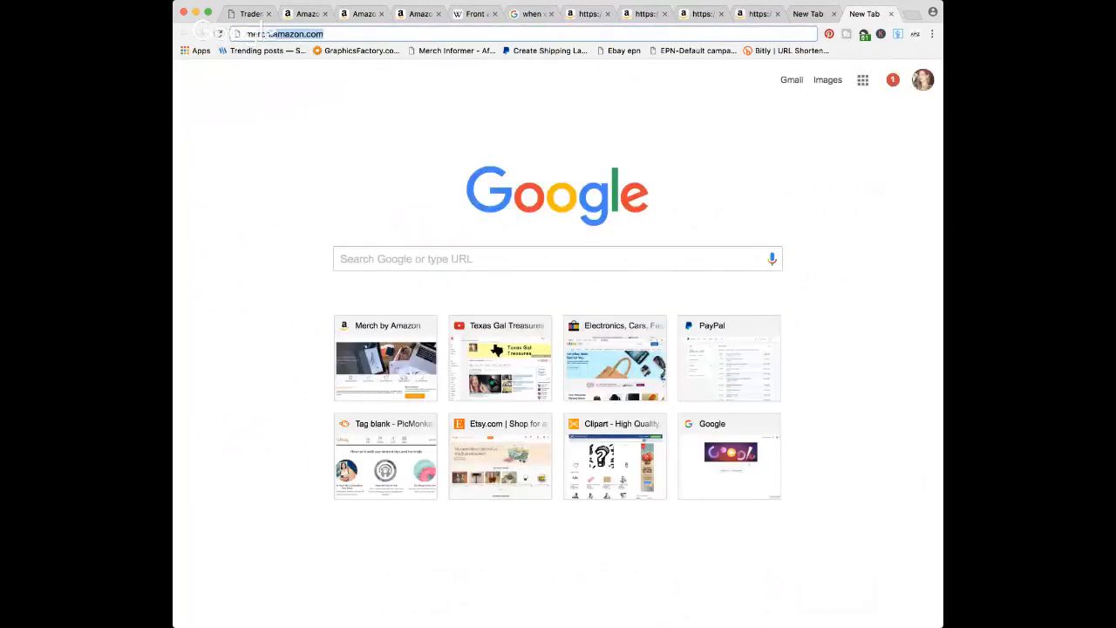
text(i)
key(Return)
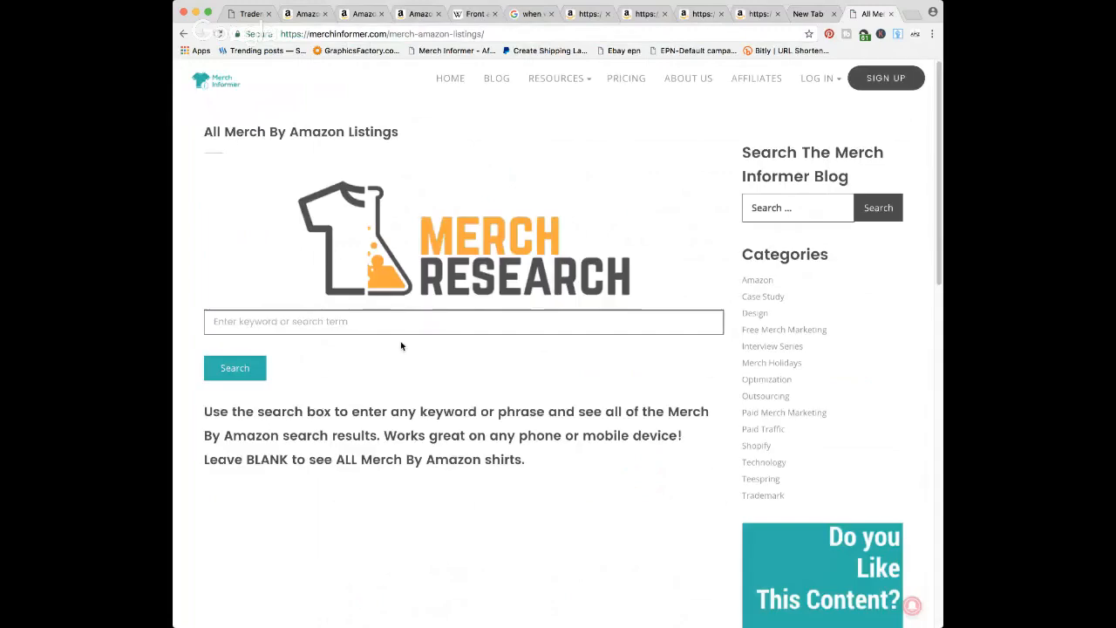
click(389, 323)
text(programmer)
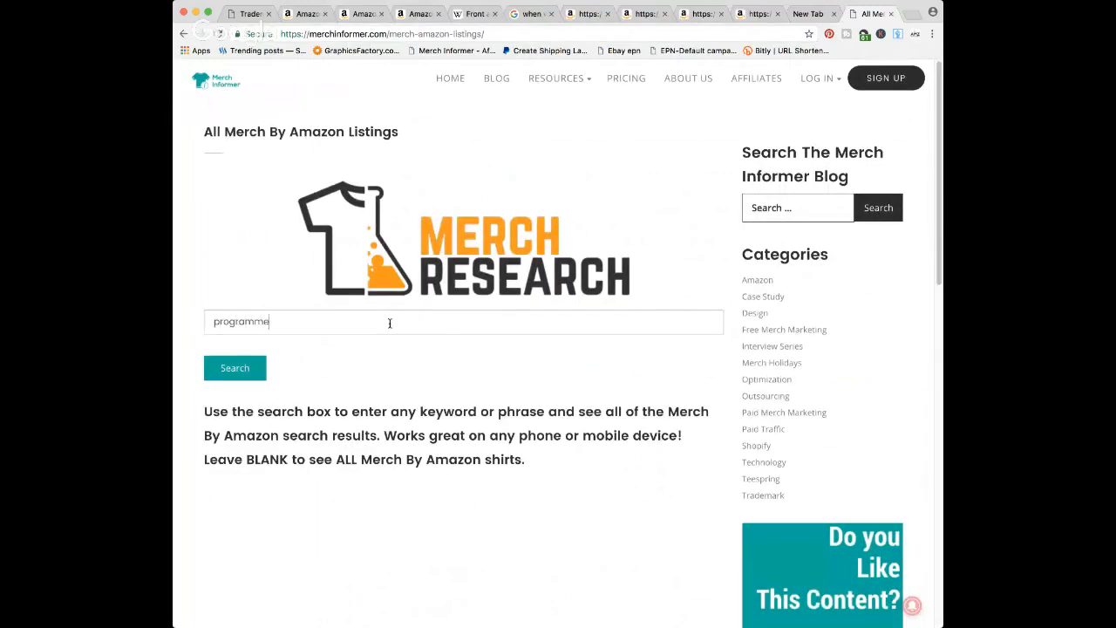
key(Return)
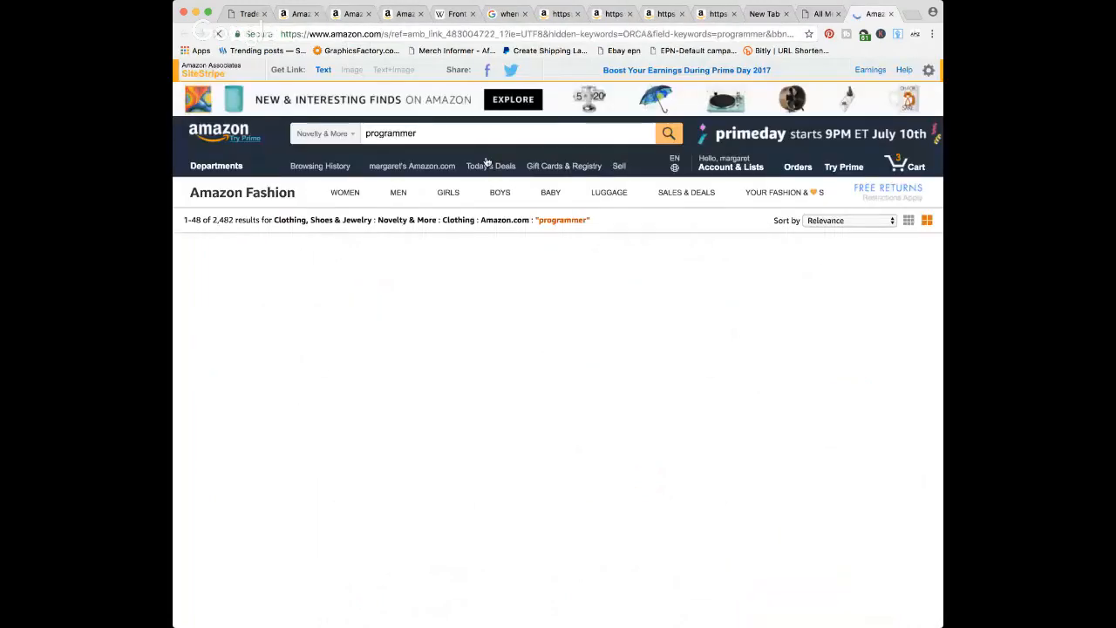
- Analyze the programmer search results and their next page with Unicorn Smasher, and sort the products by Rank
click(915, 35)
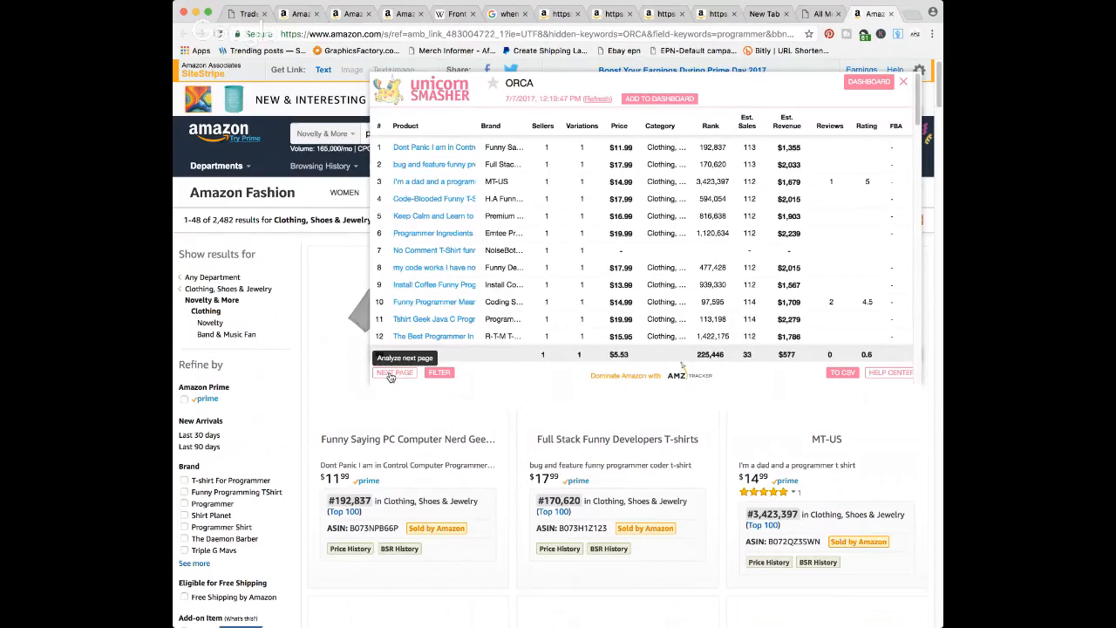
click(391, 375)
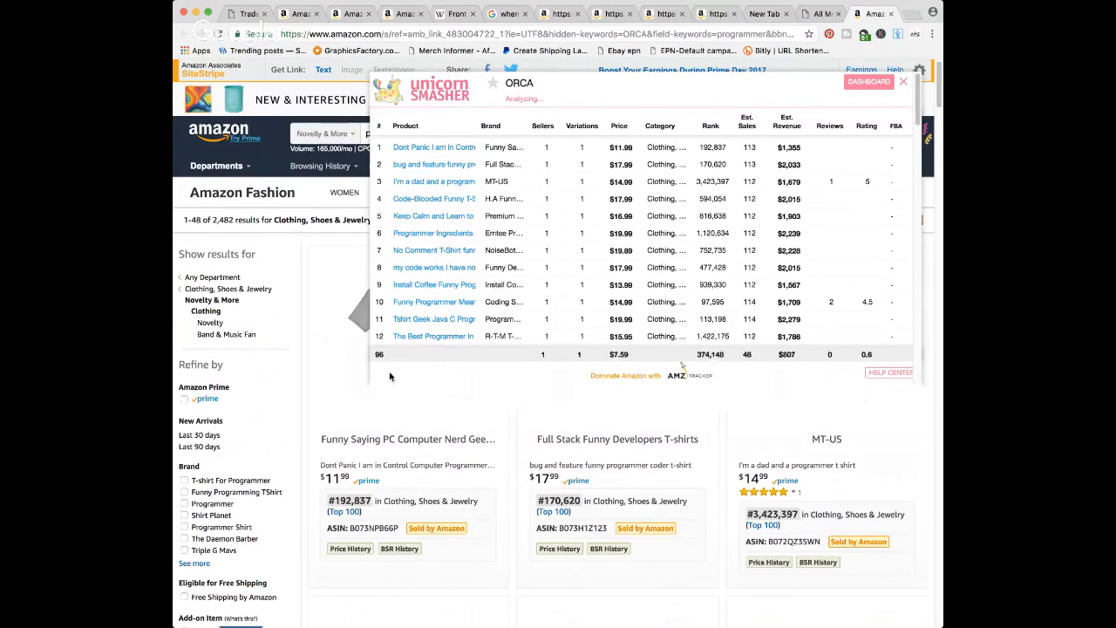
click(711, 127)
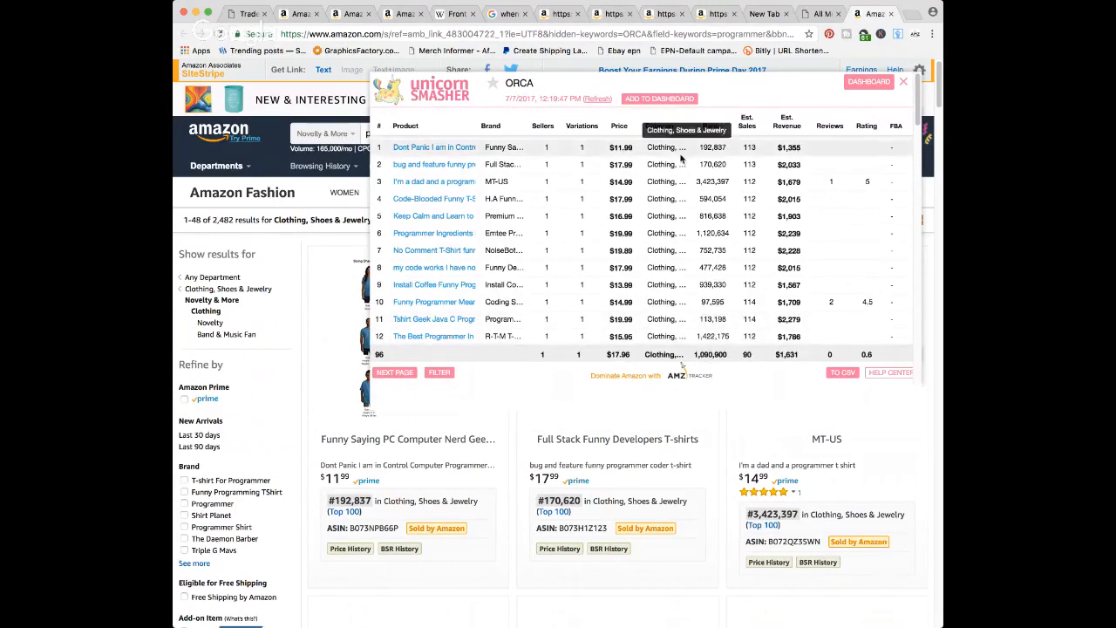
click(708, 127)
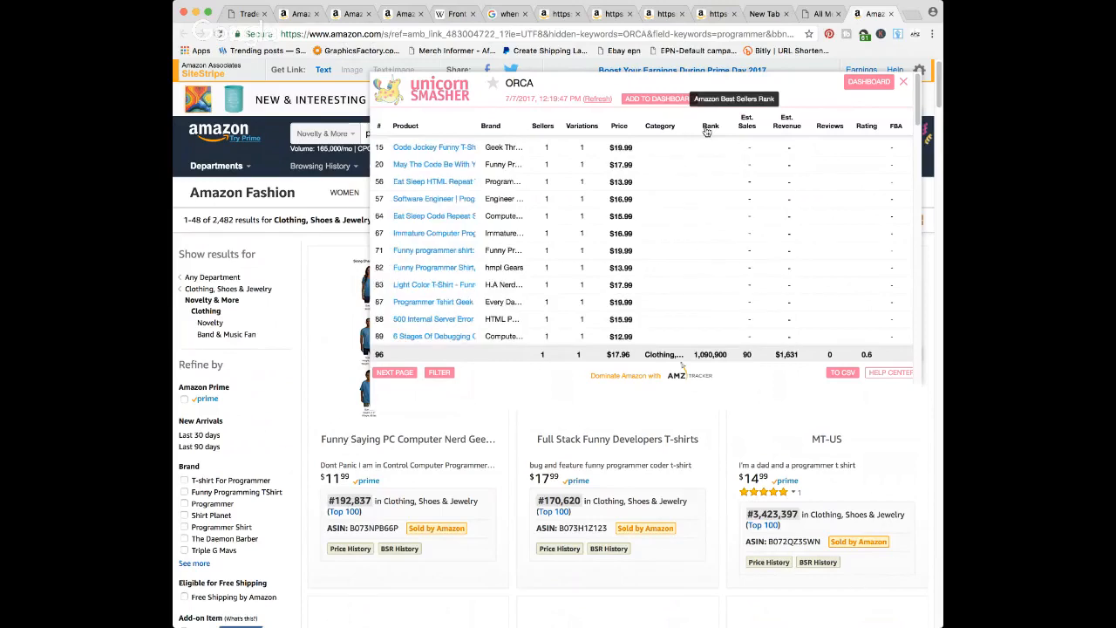
- Open the six best-ranked programmer shirts in new tabs, from "Funny Programmer Meaning T-Shirt" through "bug and feature funny programmer coder t-shirt"
scroll(731, 224, down, 5)
scroll(731, 224, down, 1)
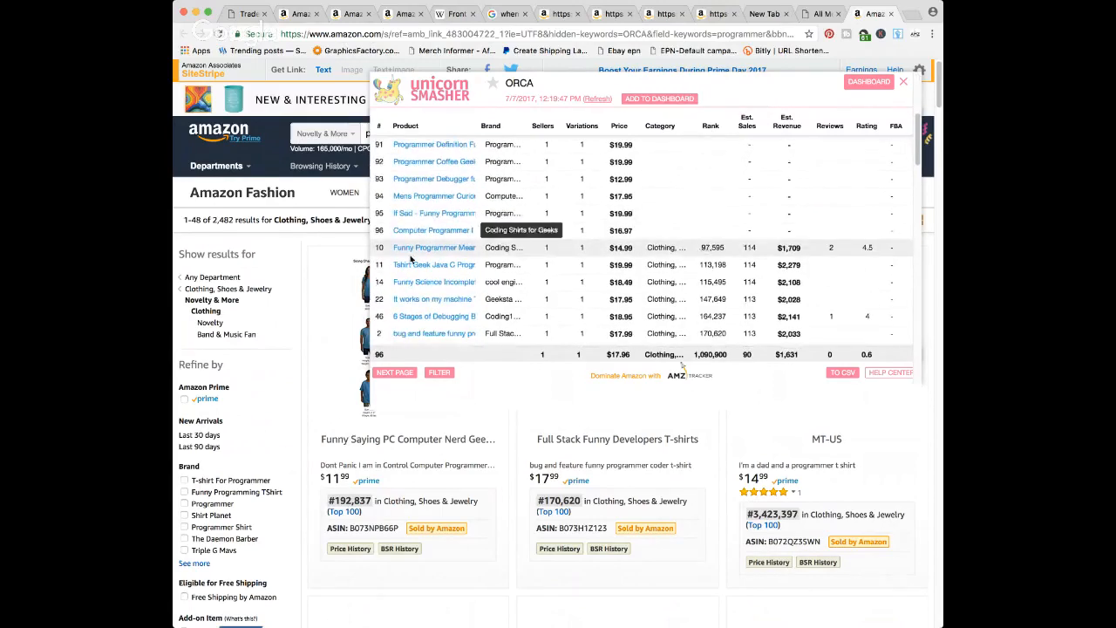
mouse_move(406, 249)
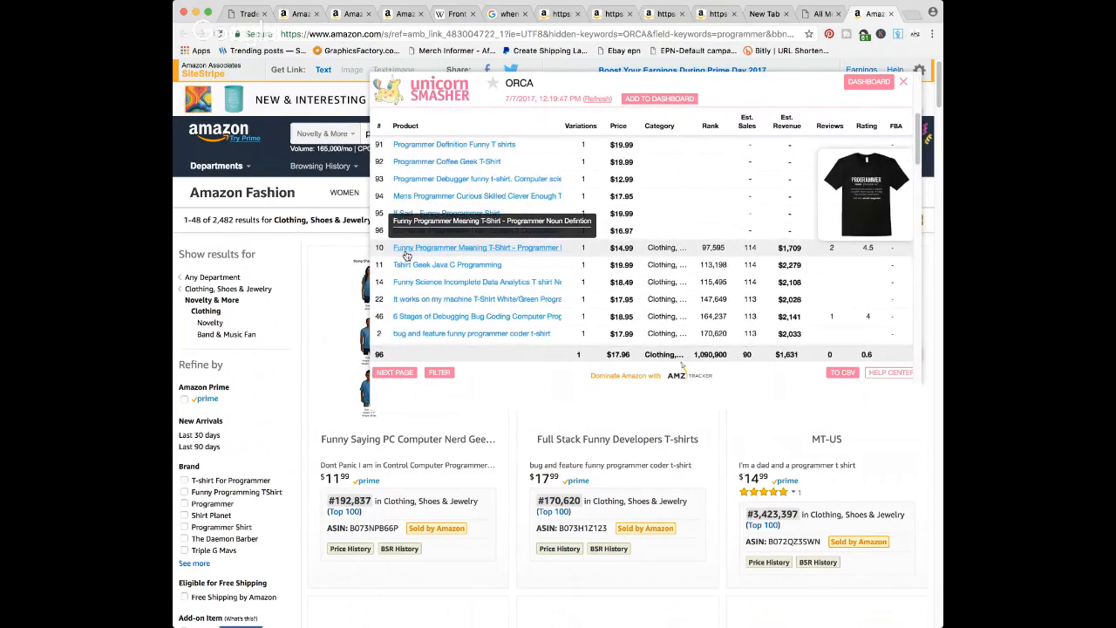
super+click(407, 253)
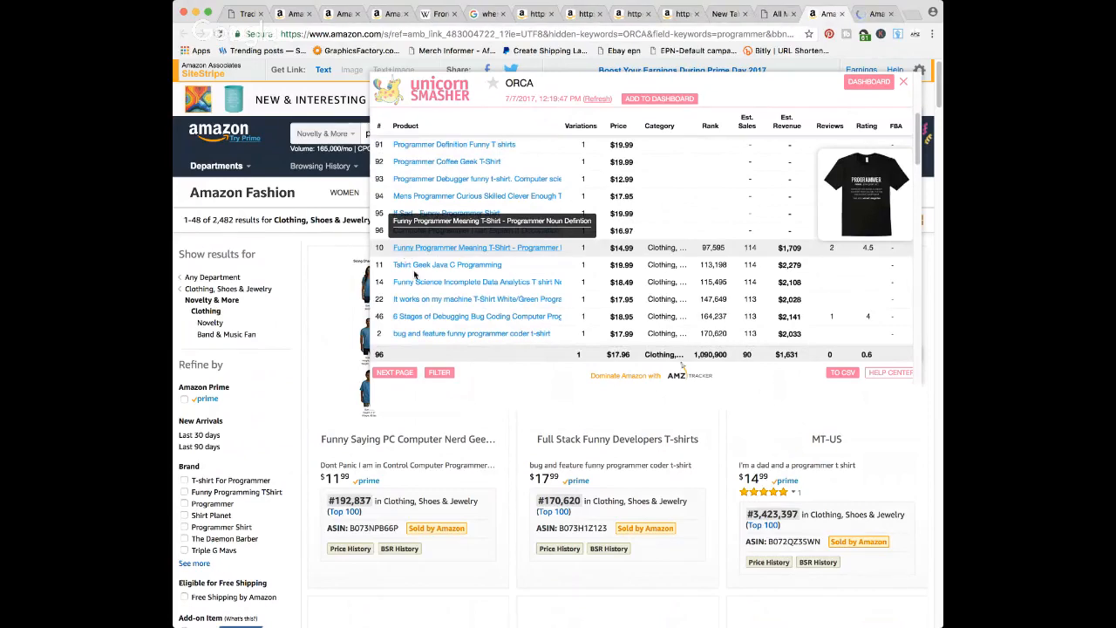
super+click(411, 271)
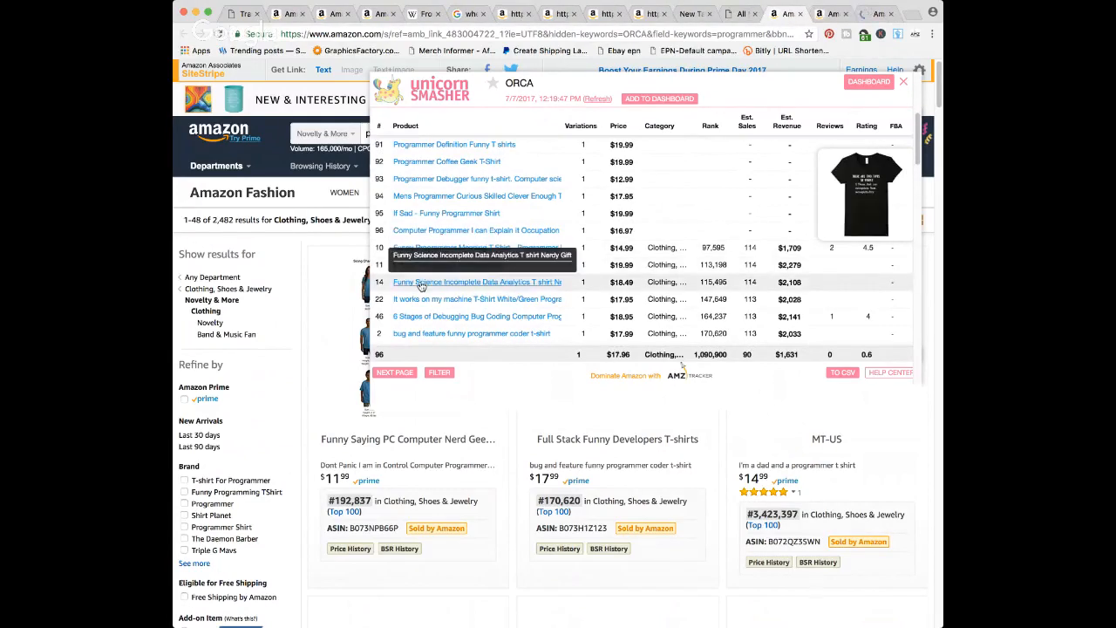
super+click(419, 284)
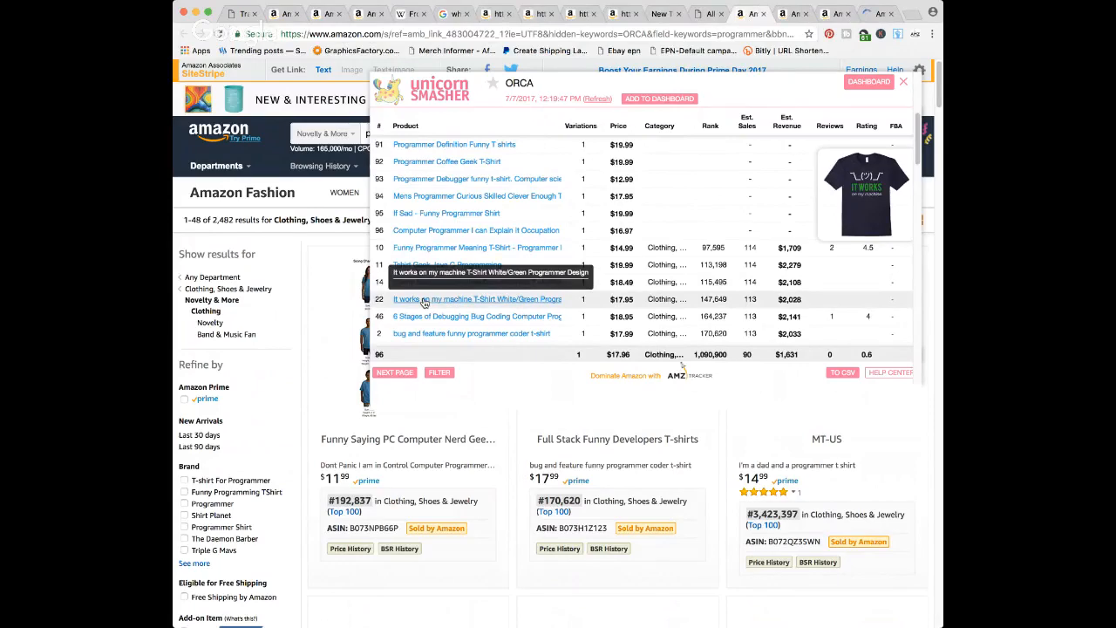
super+click(424, 301)
super+click(430, 319)
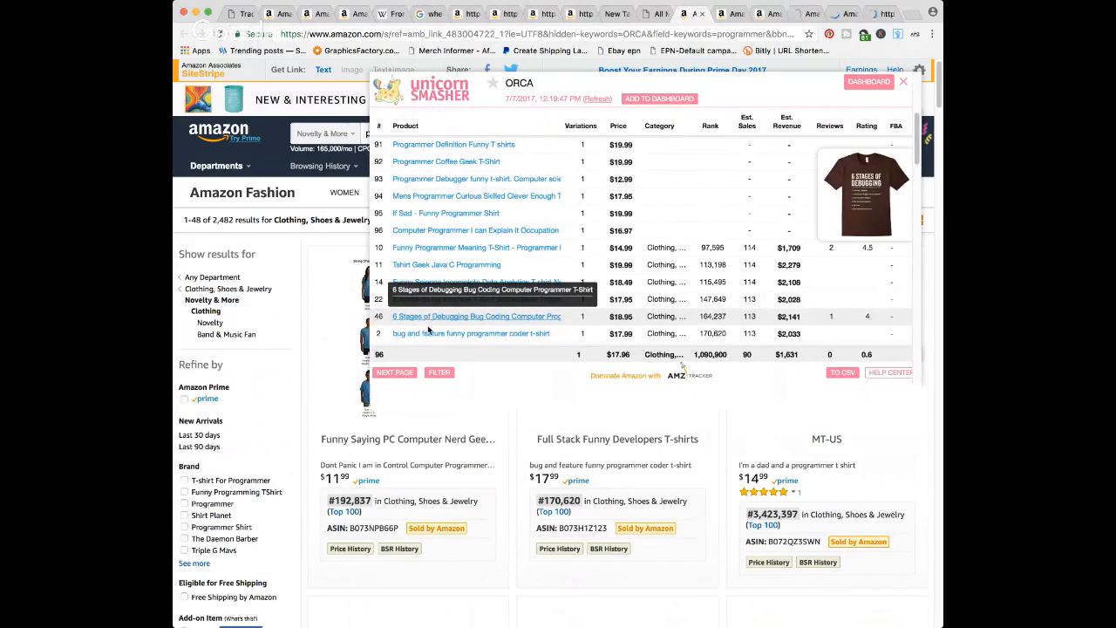
super+click(430, 335)
- Open the following ranked shirts in new tabs, from "Dont Panic I am in Control" through "Debugger Funny Shirt"
scroll(433, 333, down, 1)
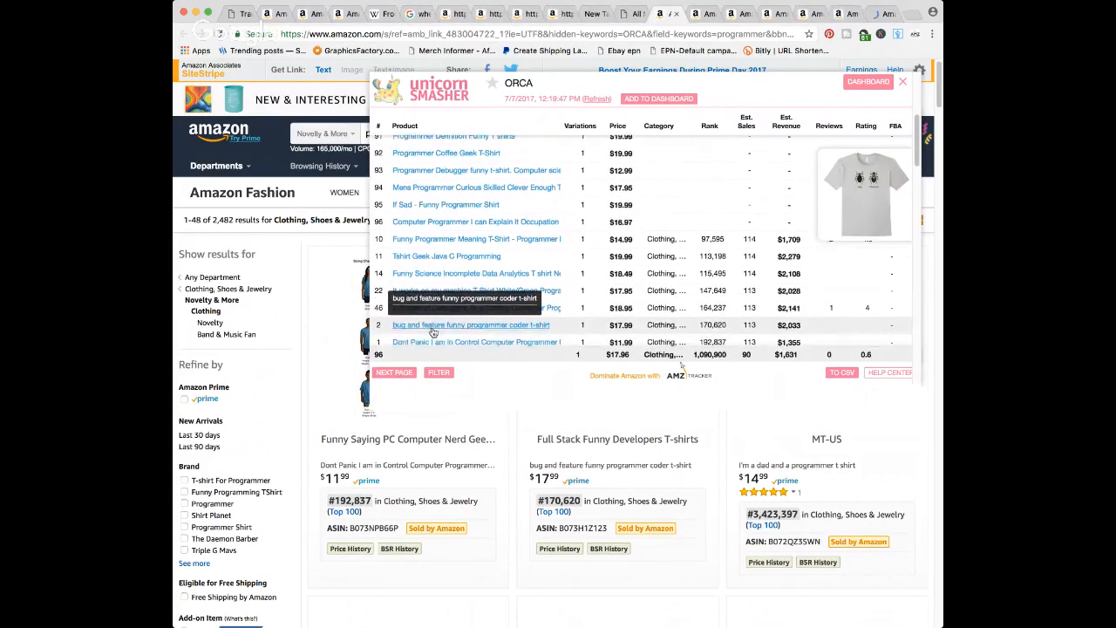
scroll(435, 332, down, 1)
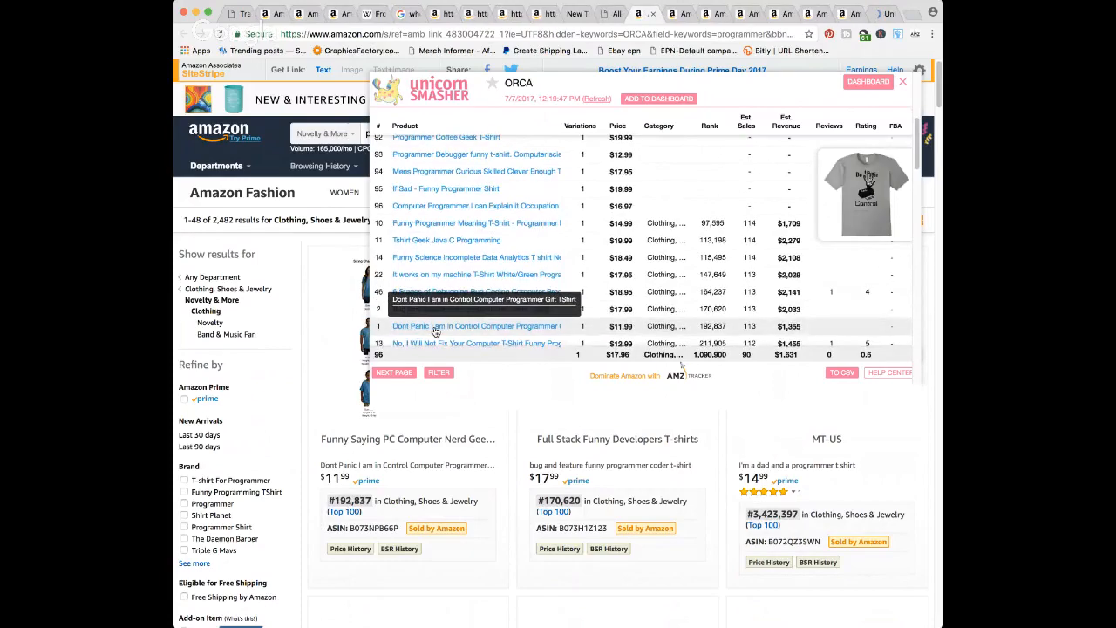
scroll(434, 332, down, 1)
super+click(434, 327)
scroll(434, 329, down, 1)
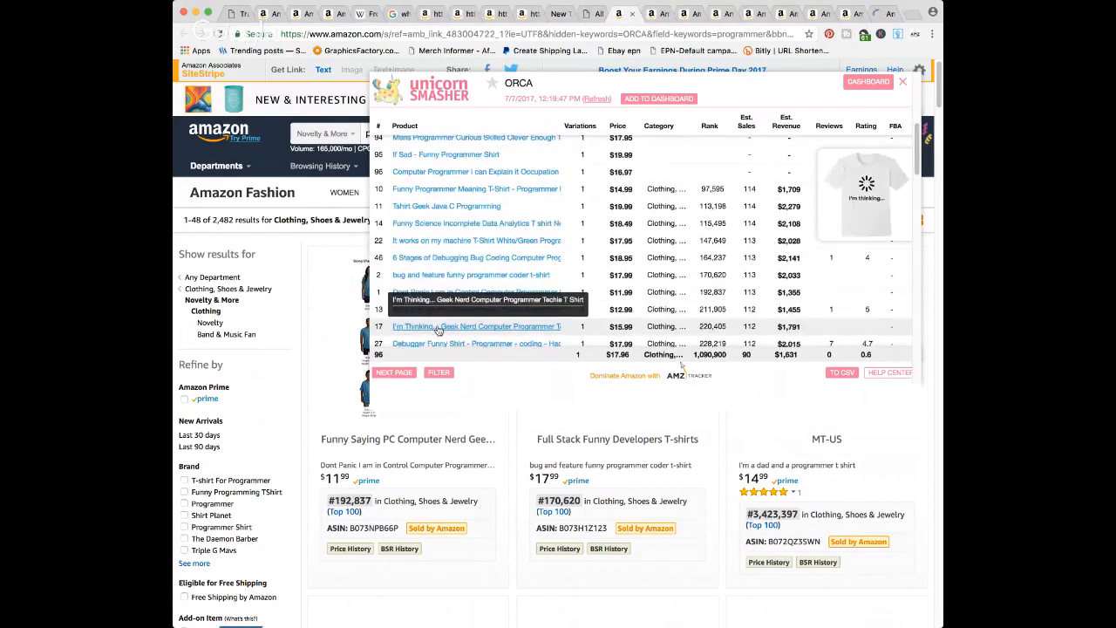
super+click(439, 328)
scroll(438, 333, down, 2)
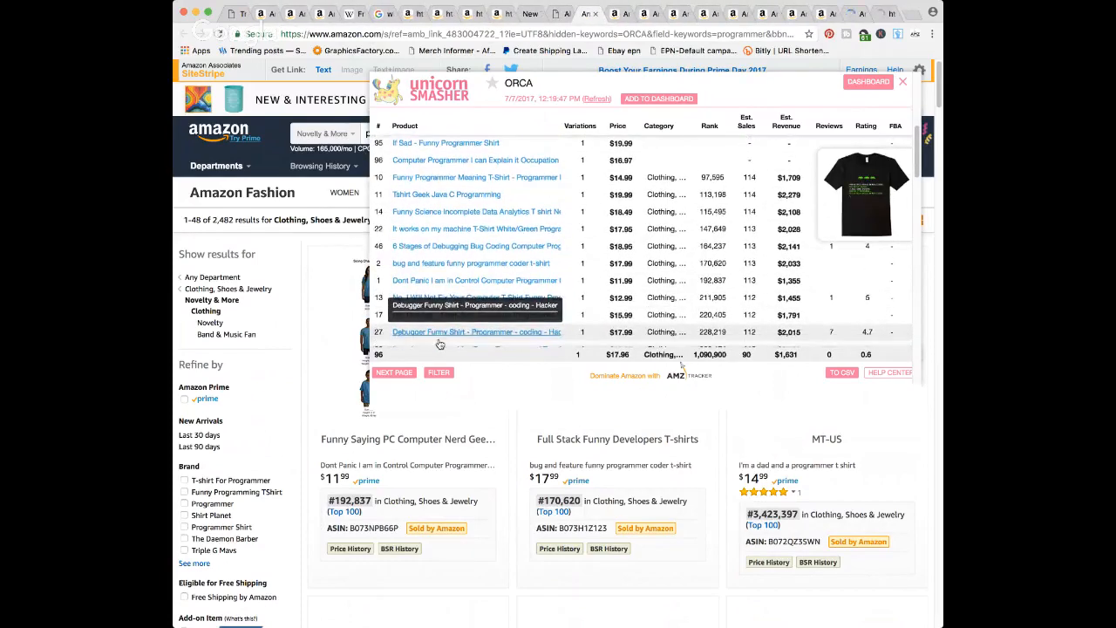
super+click(438, 337)
scroll(438, 335, down, 1)
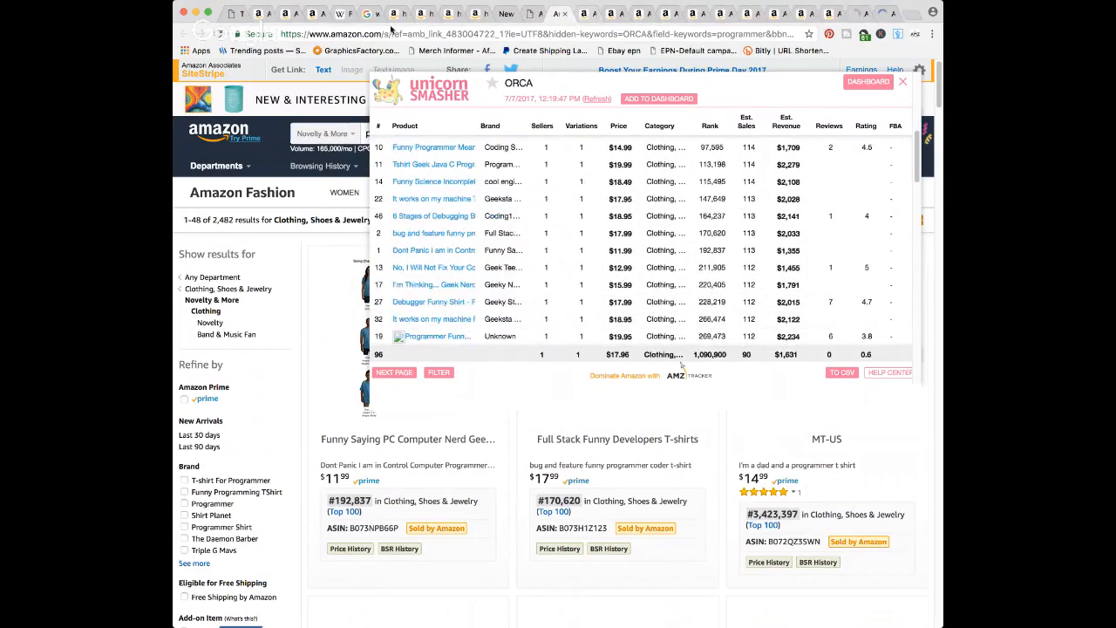
- Check the Funny Programmer Meaning listing, then give the navy Backend Guy shirt the brand name "Programmer T-Shirts" and start its title with "Backend Guy"
click(583, 15)
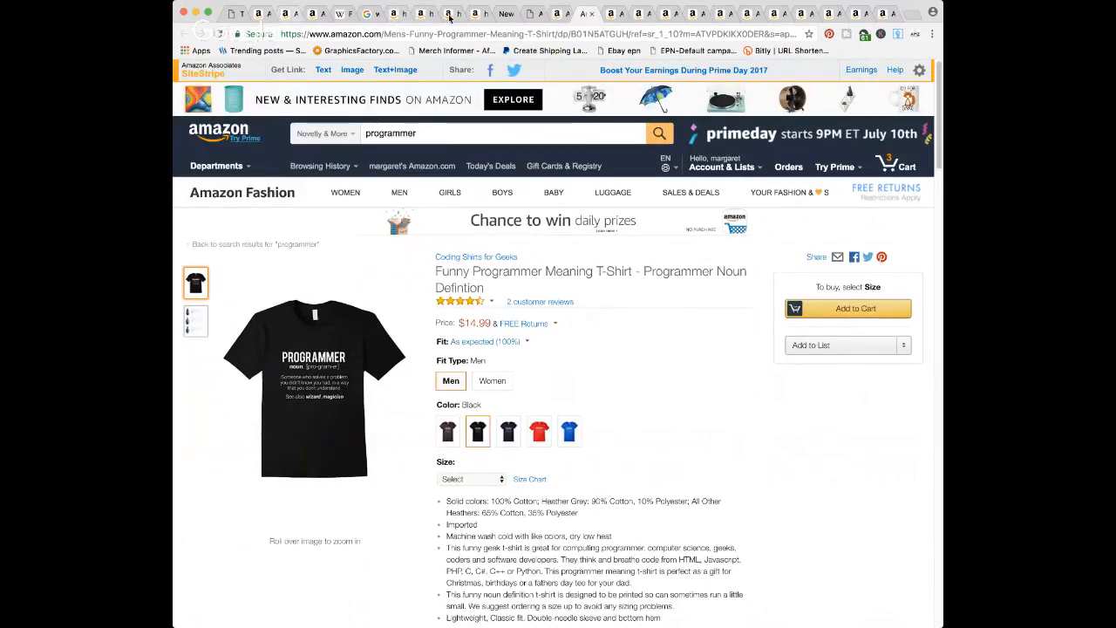
click(476, 14)
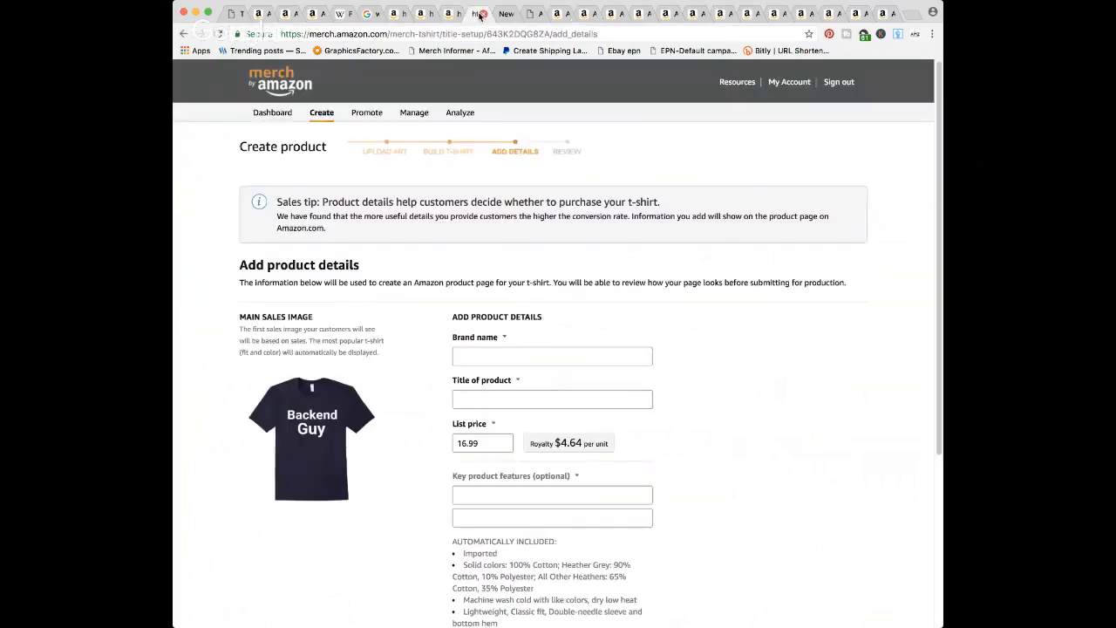
click(510, 352)
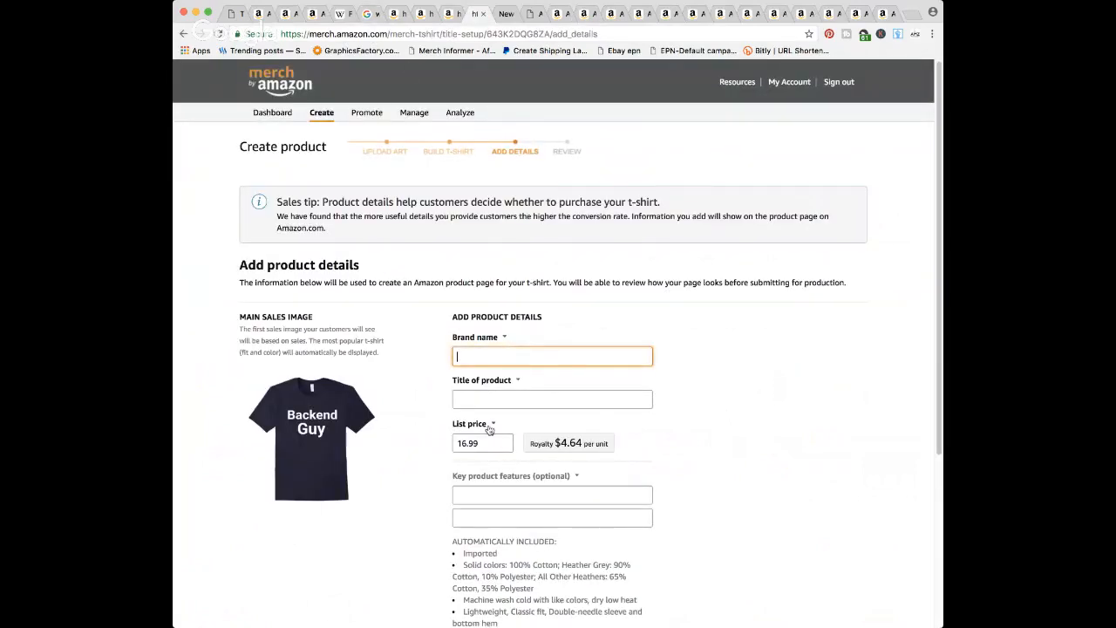
text(Programmer T-Shirts)
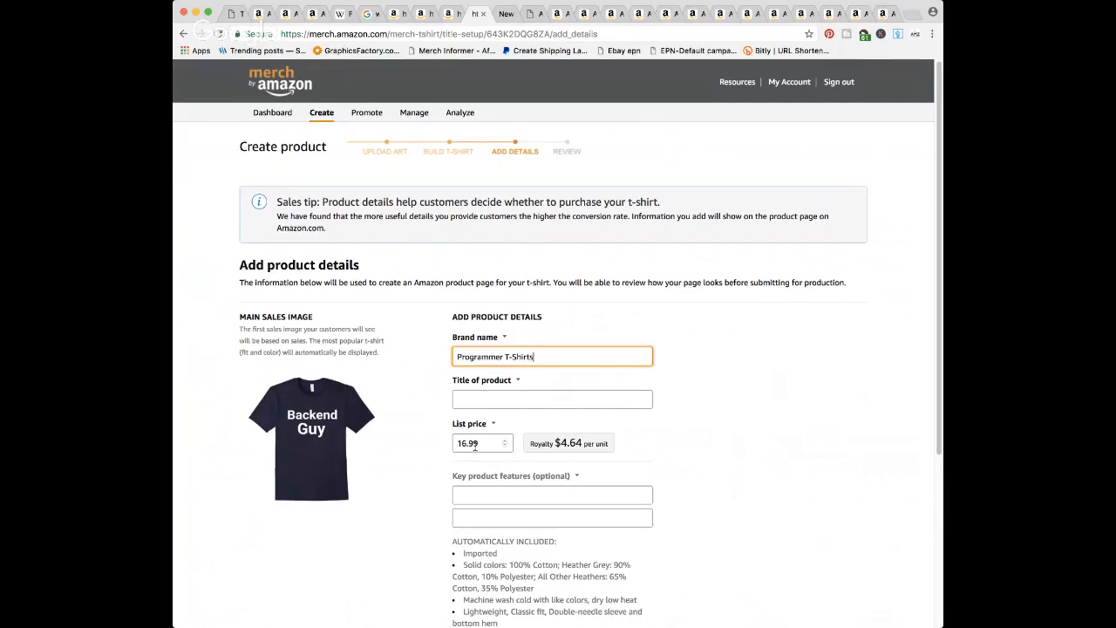
click(490, 398)
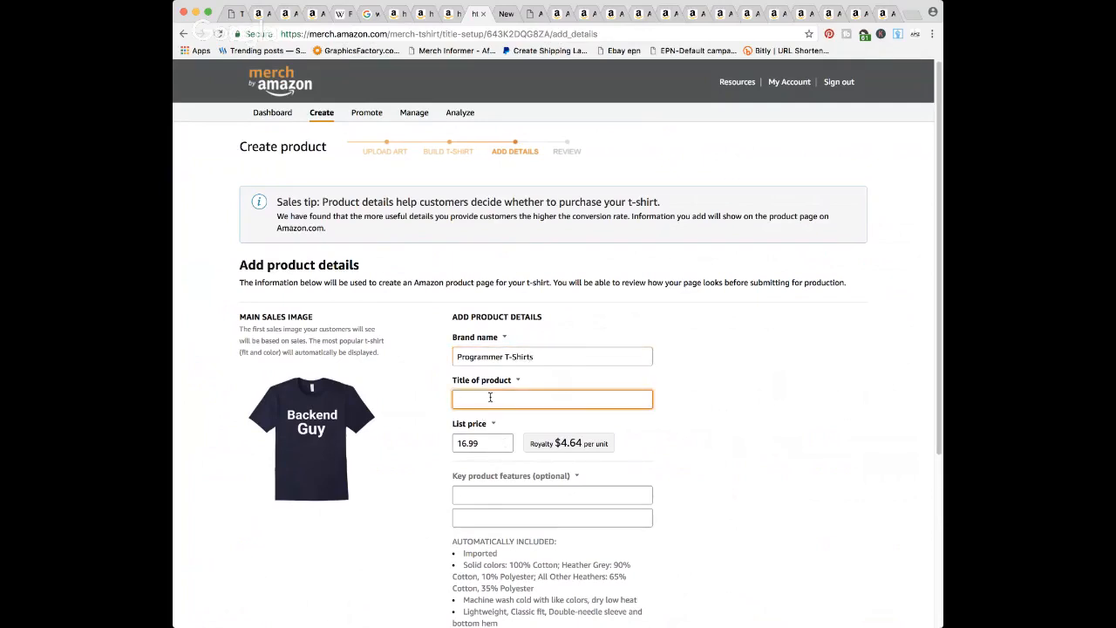
text(Backend Guy)
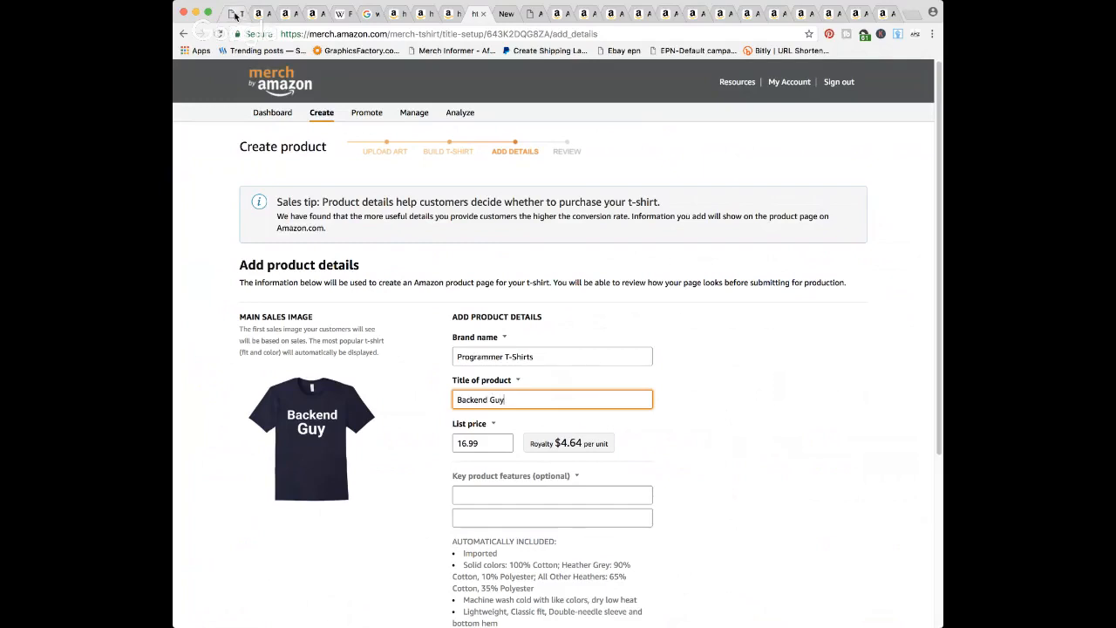
- Go back from the WOPR trademark record and open the USPTO home page
click(235, 15)
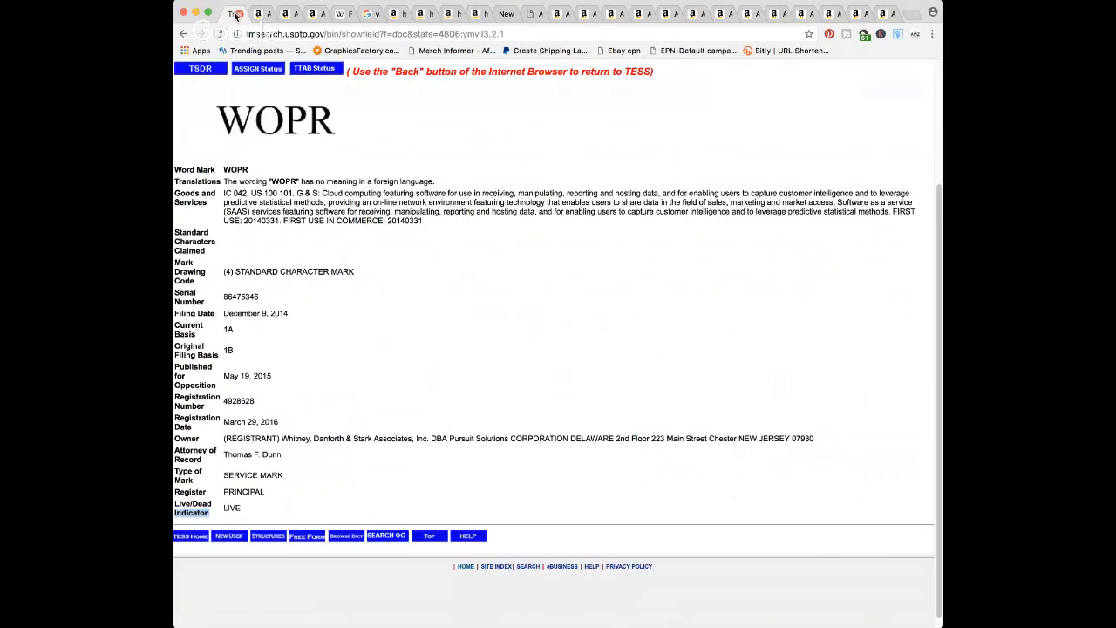
scroll(554, 344, up, 3)
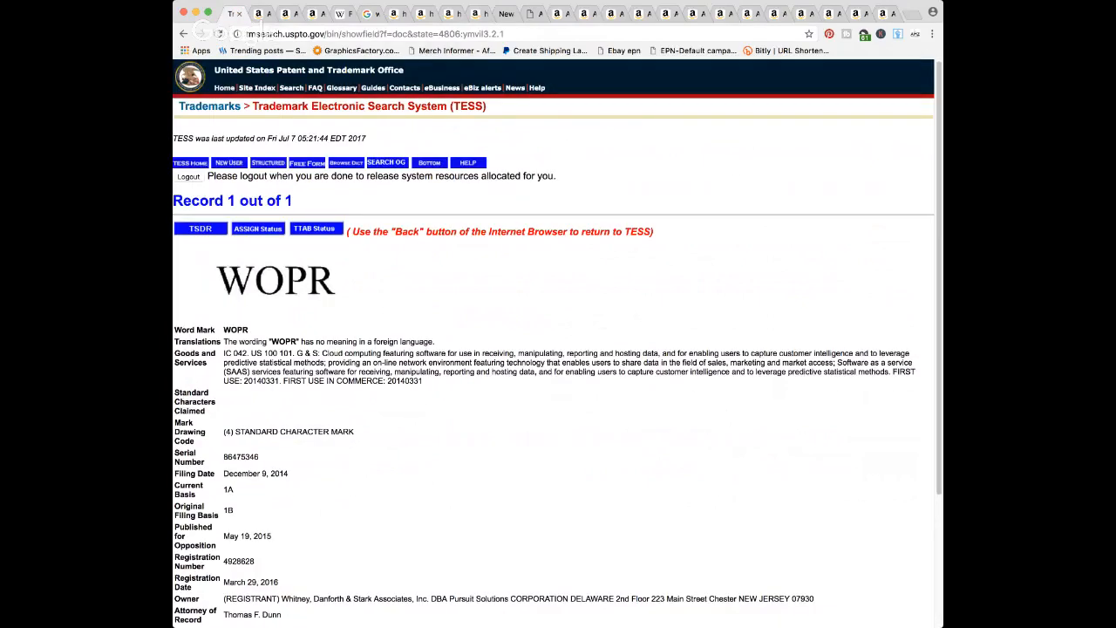
click(184, 34)
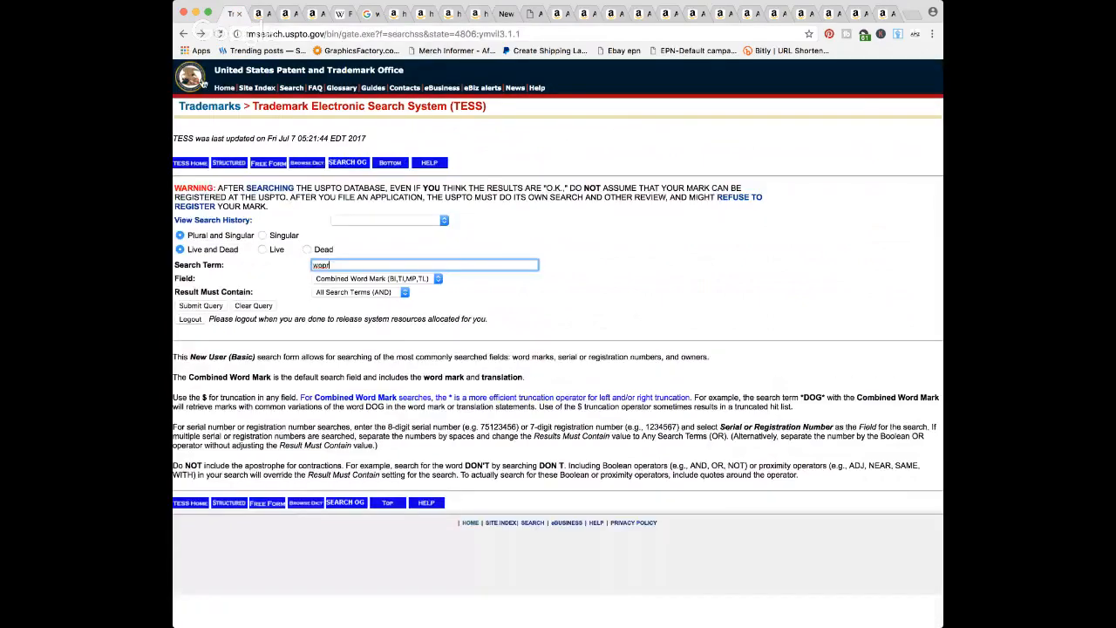
click(202, 83)
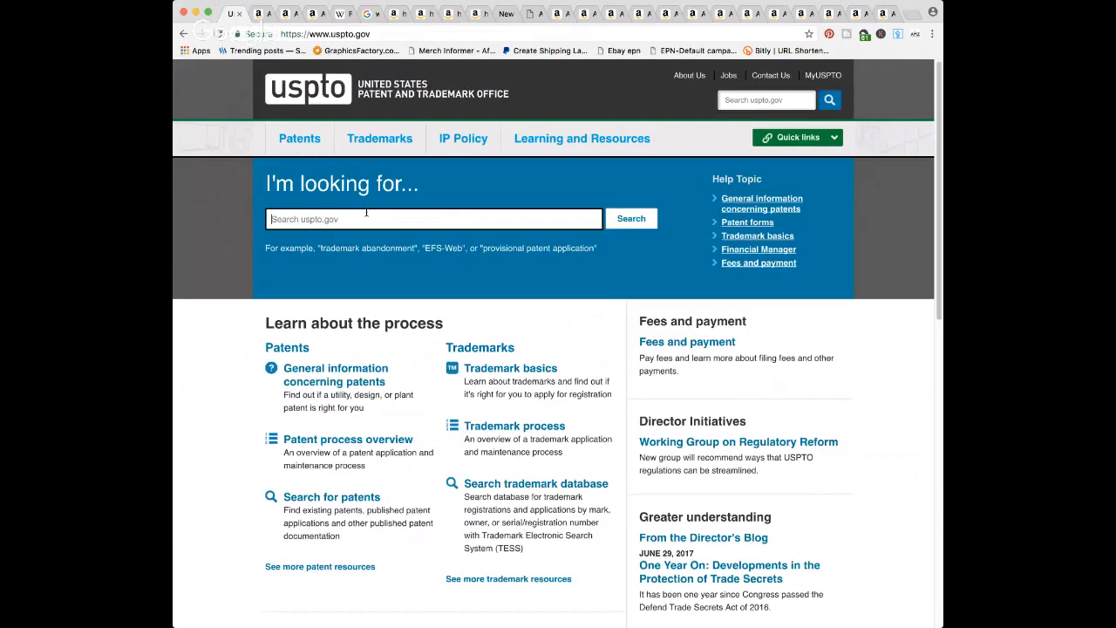
- Try searching the USPTO website for "ui/ux", and return to its home page
text(ui/ux)
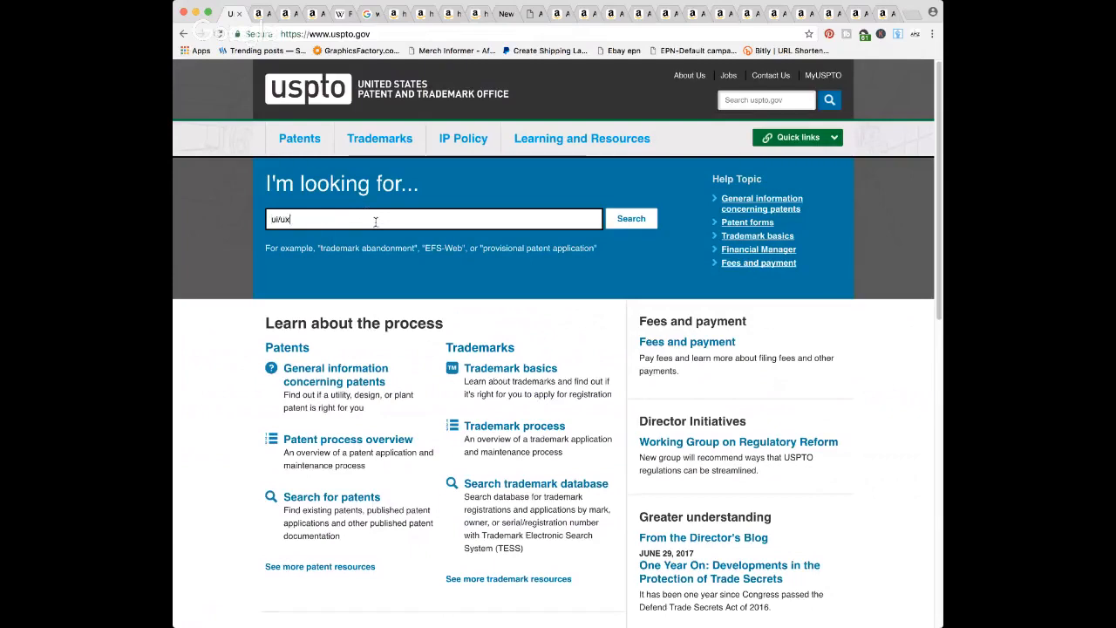
click(620, 224)
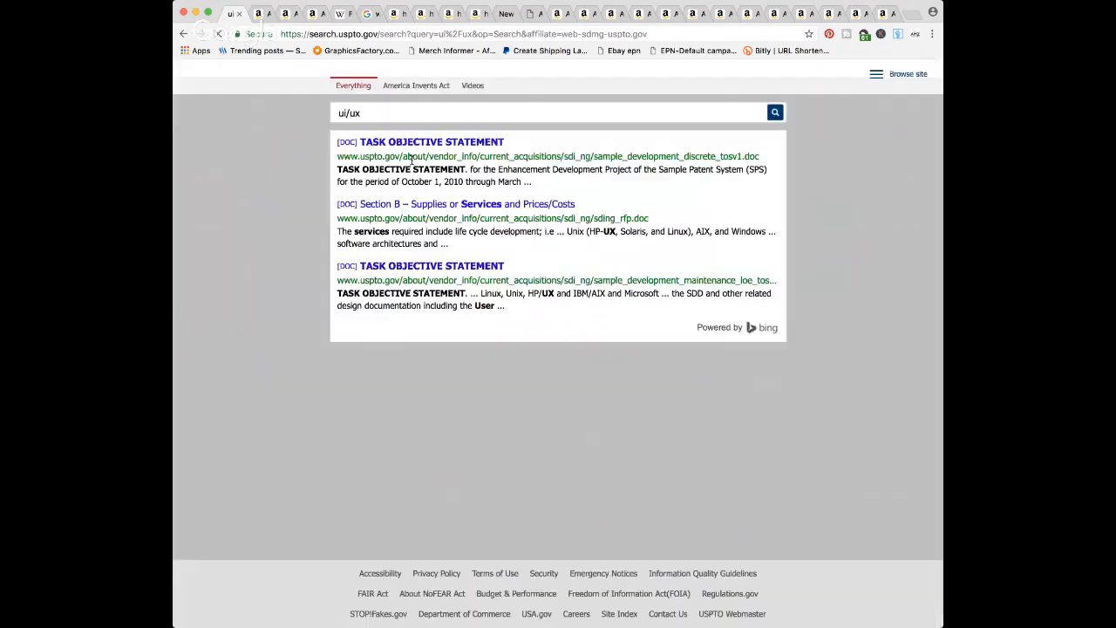
click(185, 34)
- Search live marks in the trademark database's basic word mark search for "ui ux", then for "ui/ux"
click(509, 485)
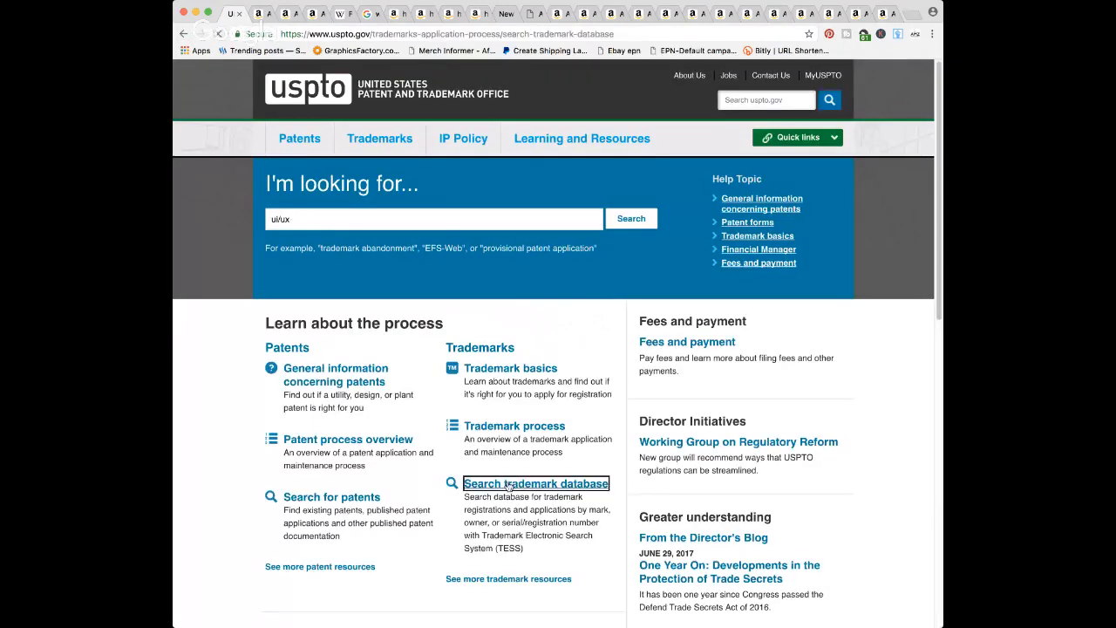
mouse_move(516, 140)
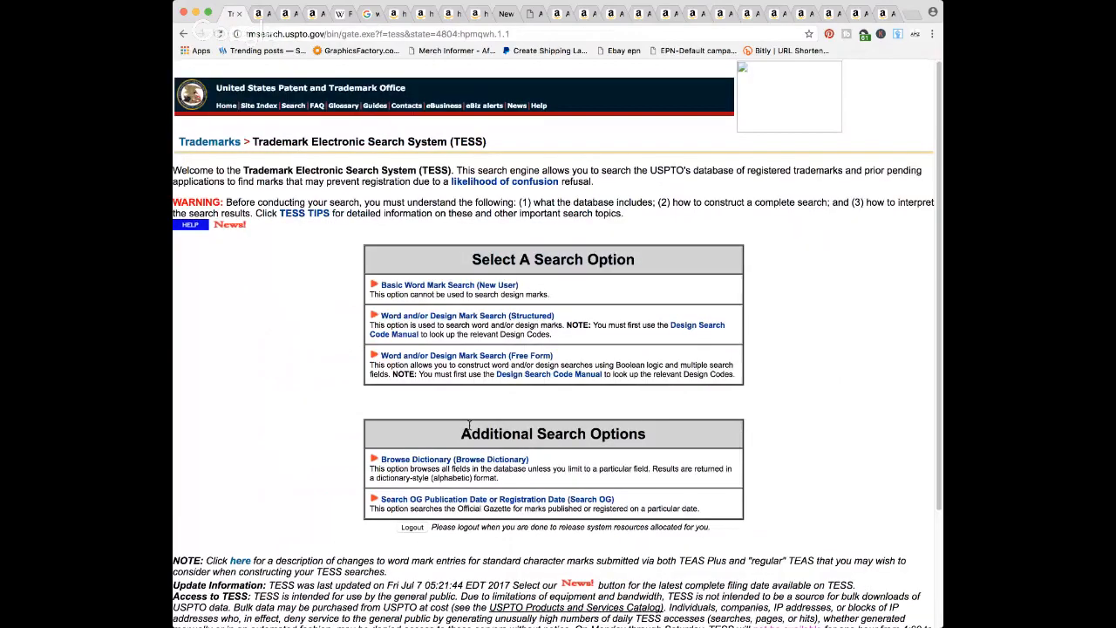
click(410, 285)
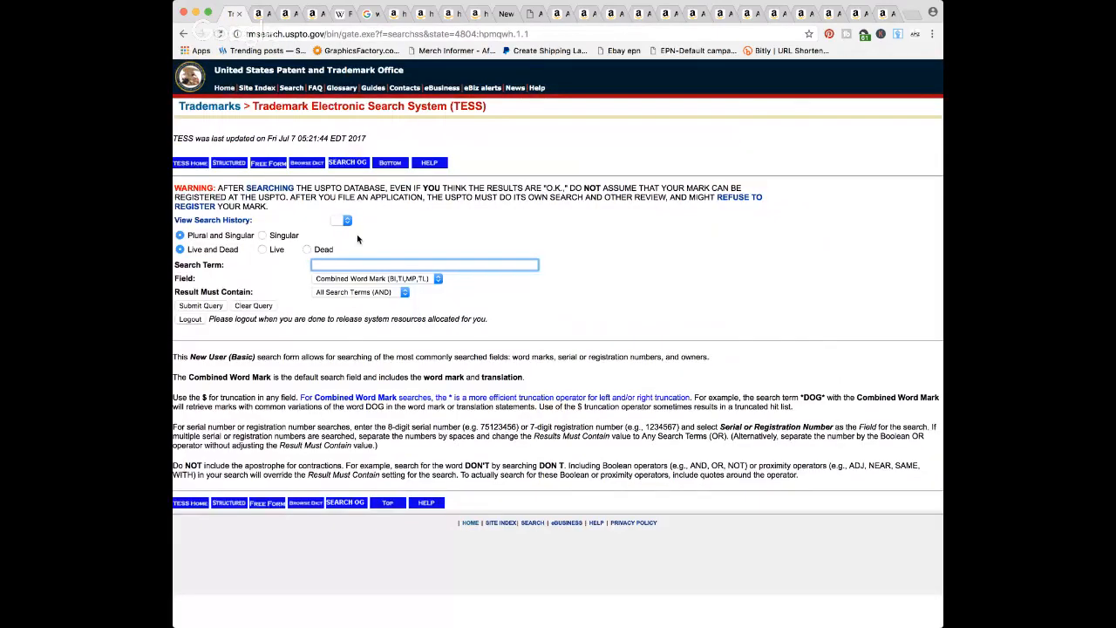
click(262, 249)
click(405, 265)
text(ui ux)
key(Return)
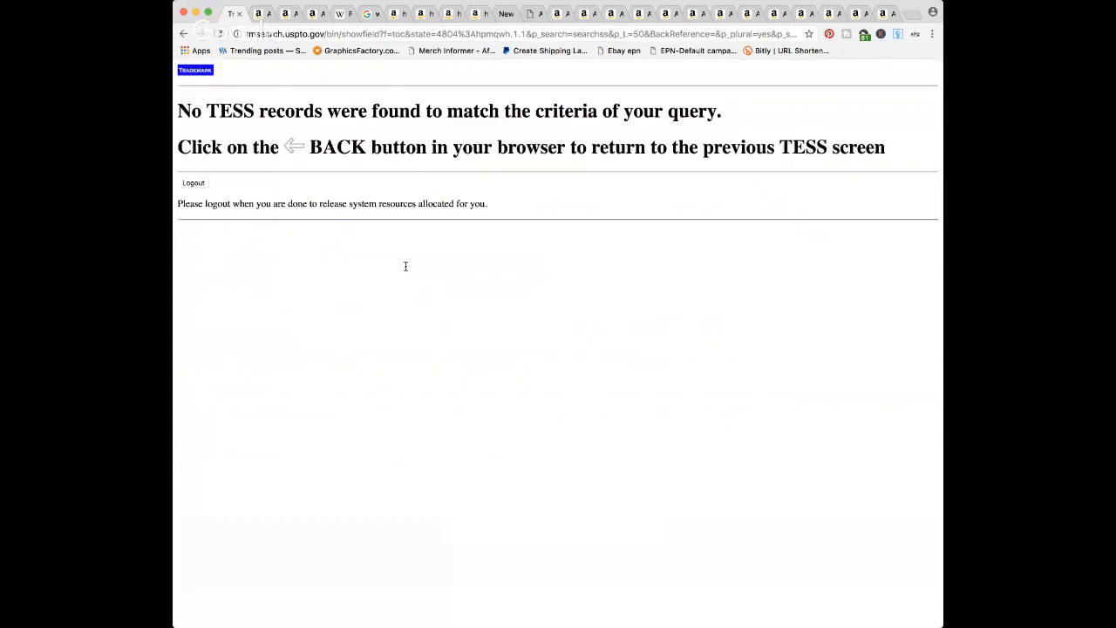
click(183, 35)
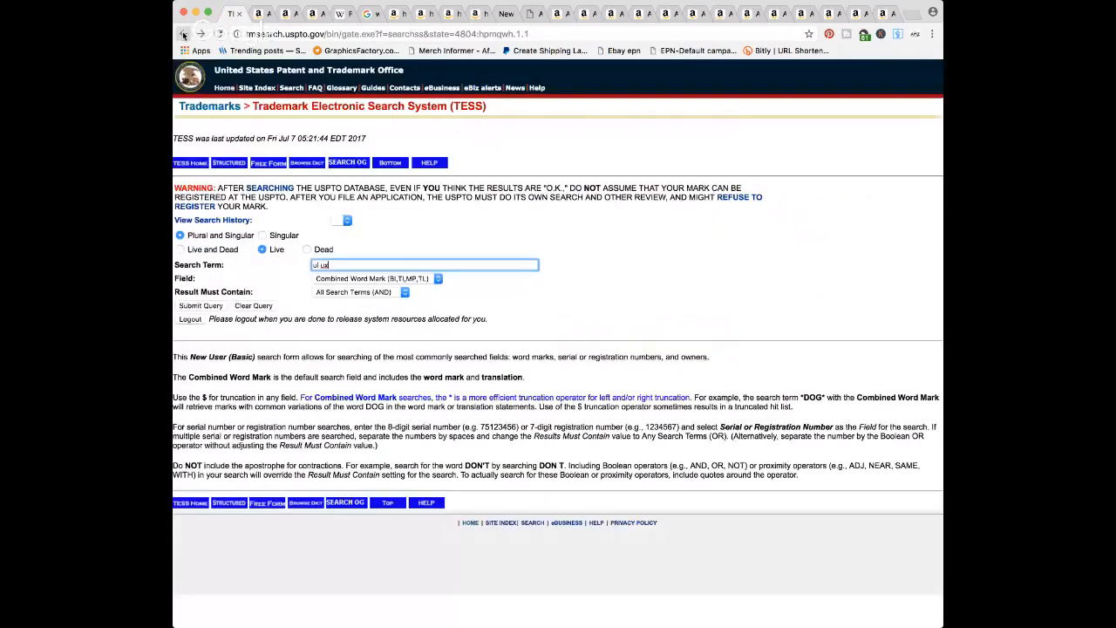
click(200, 306)
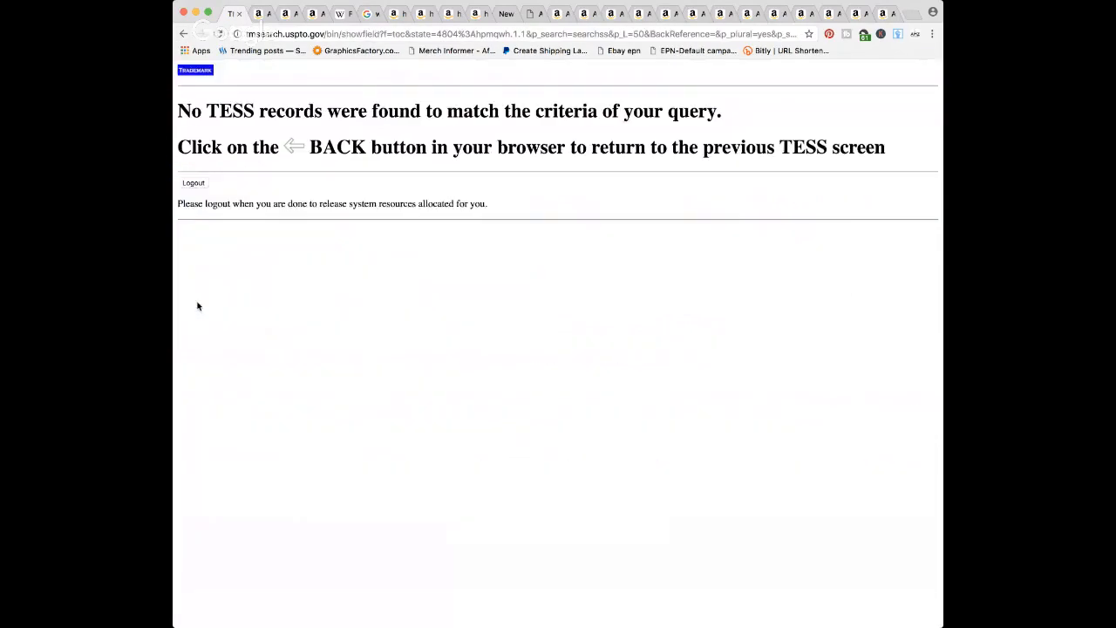
- Search the live trademarks for "user interface" and read through the JQUERY USER INTERFACE record
click(183, 34)
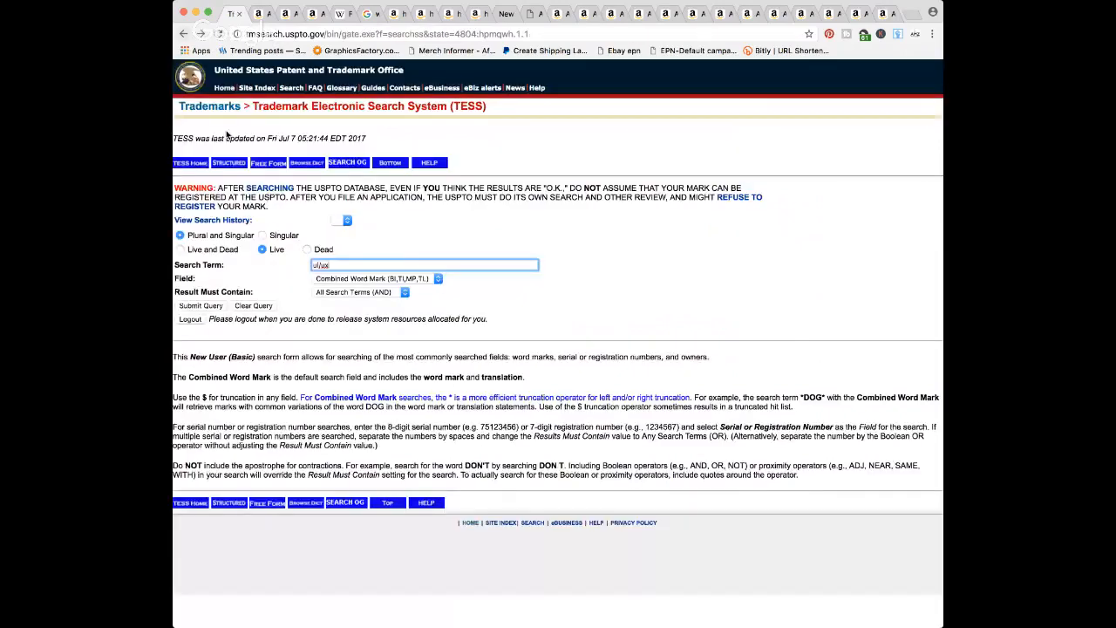
double_click(370, 263)
text(user inter)
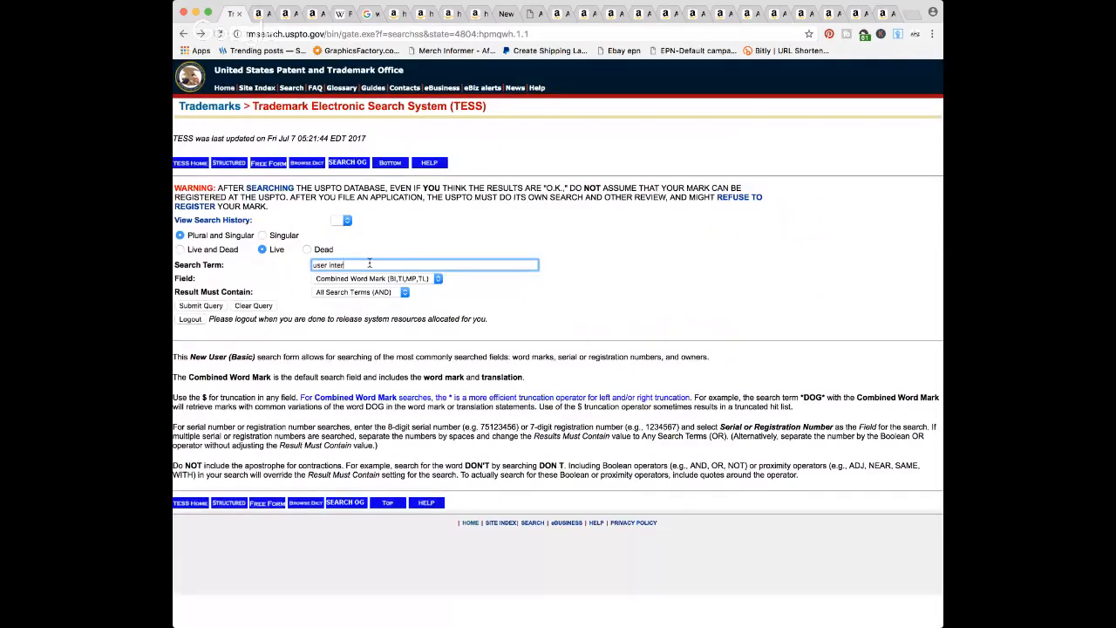
text(face)
key(Return)
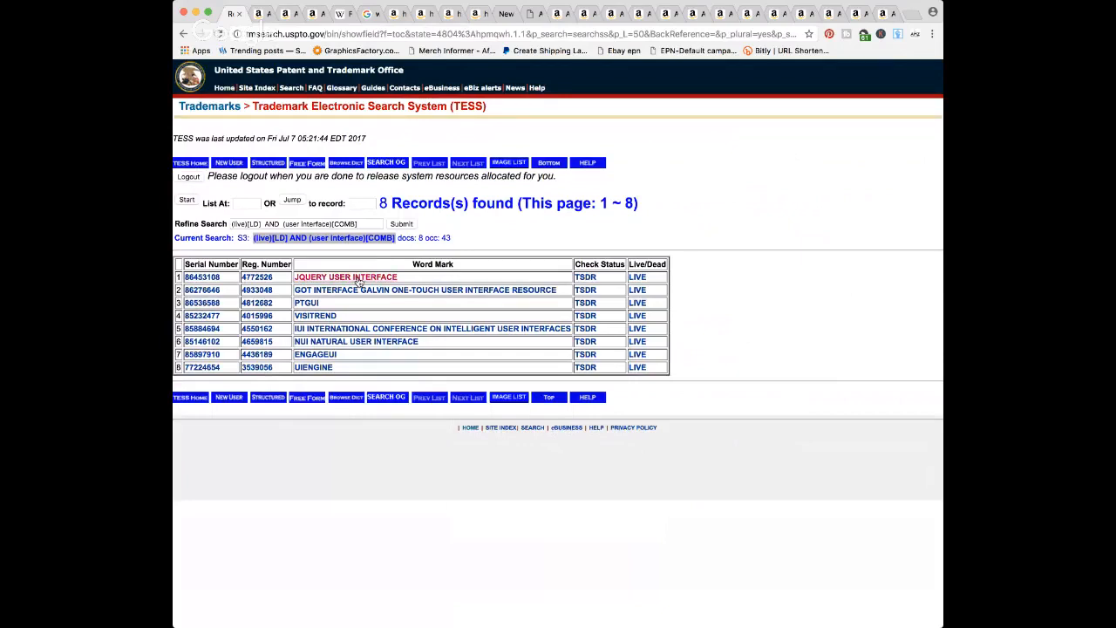
click(640, 277)
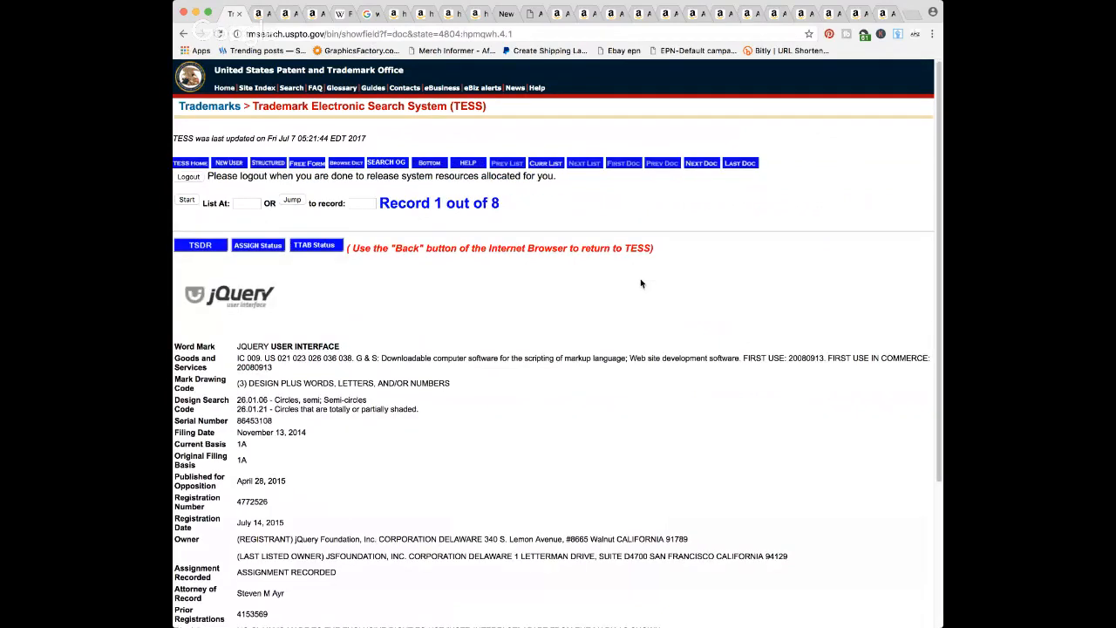
scroll(641, 283, down, 3)
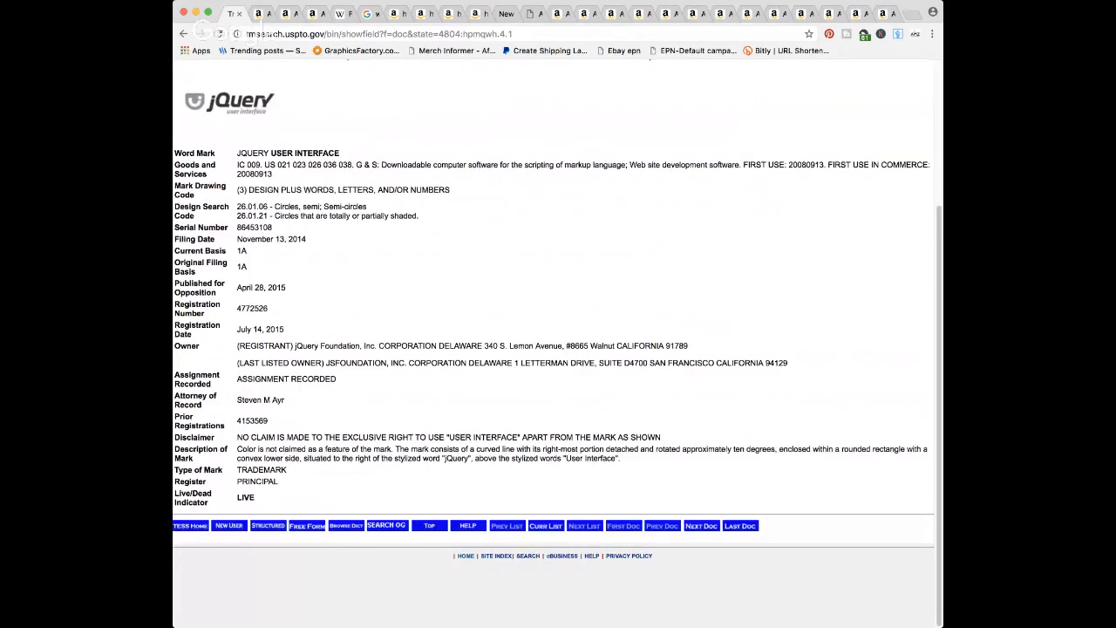
- Return to the navy Backend Guy shirt's details and extend its title to "Backend Guy Shirt, Computer Programmer"
click(506, 14)
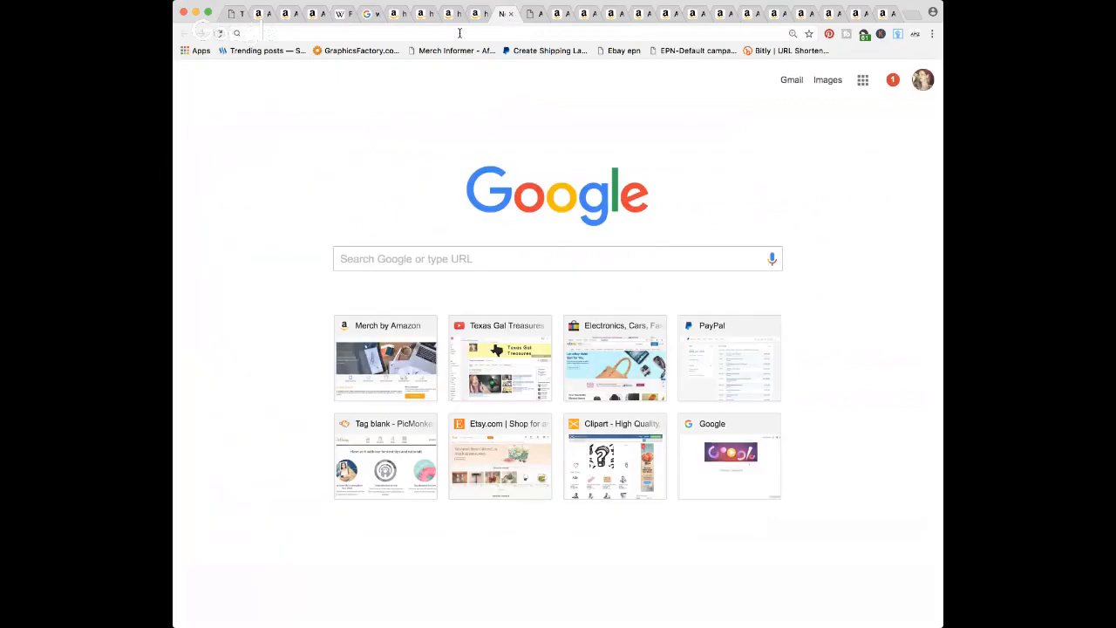
click(394, 14)
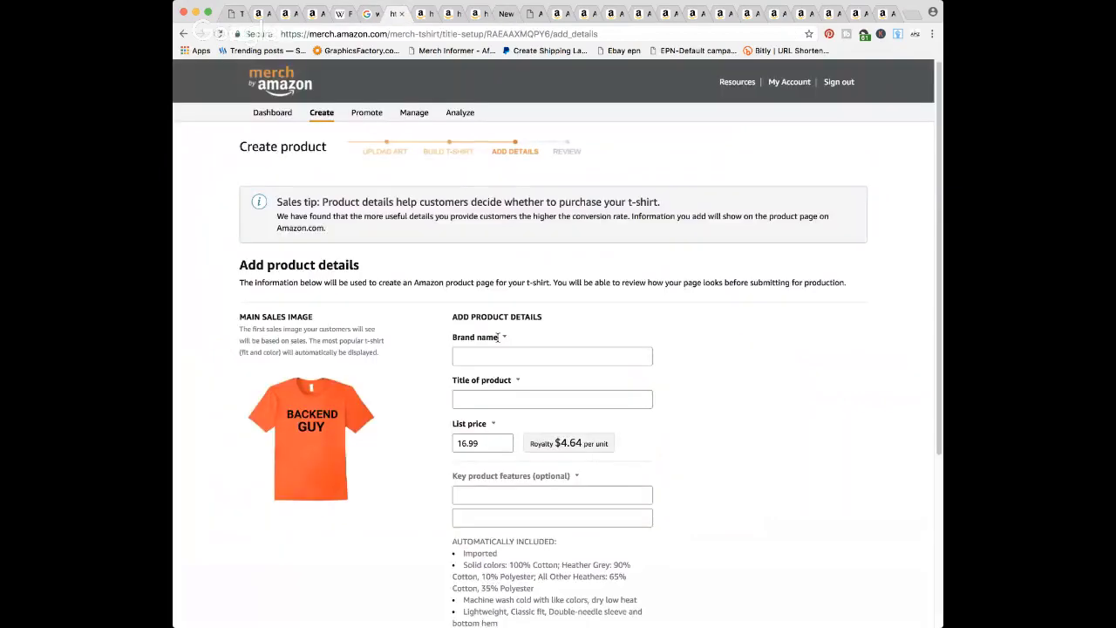
click(430, 15)
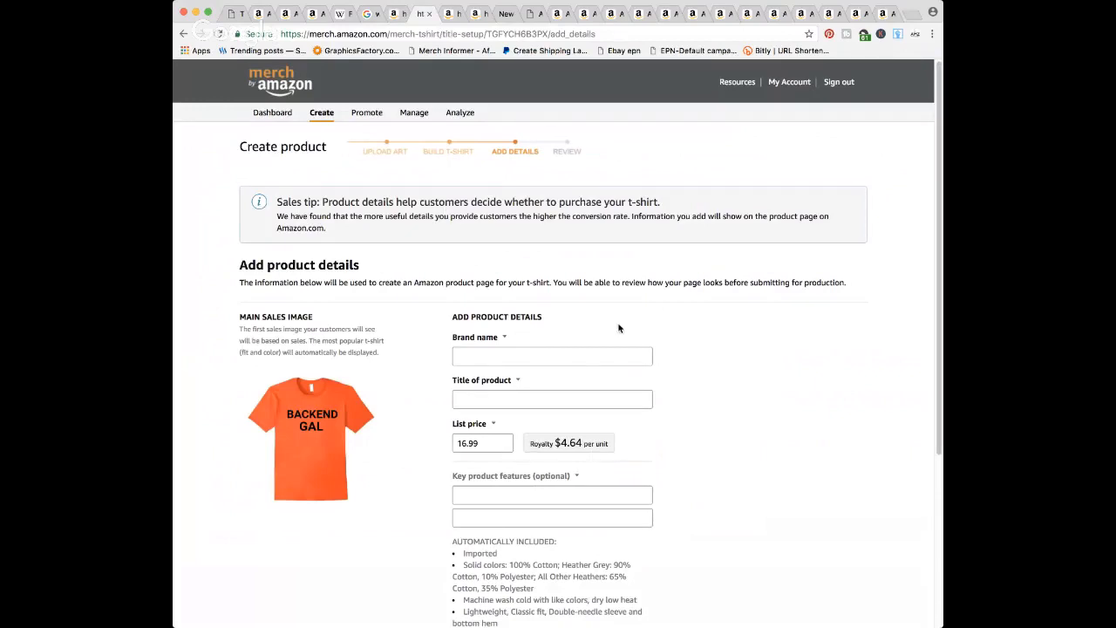
click(392, 12)
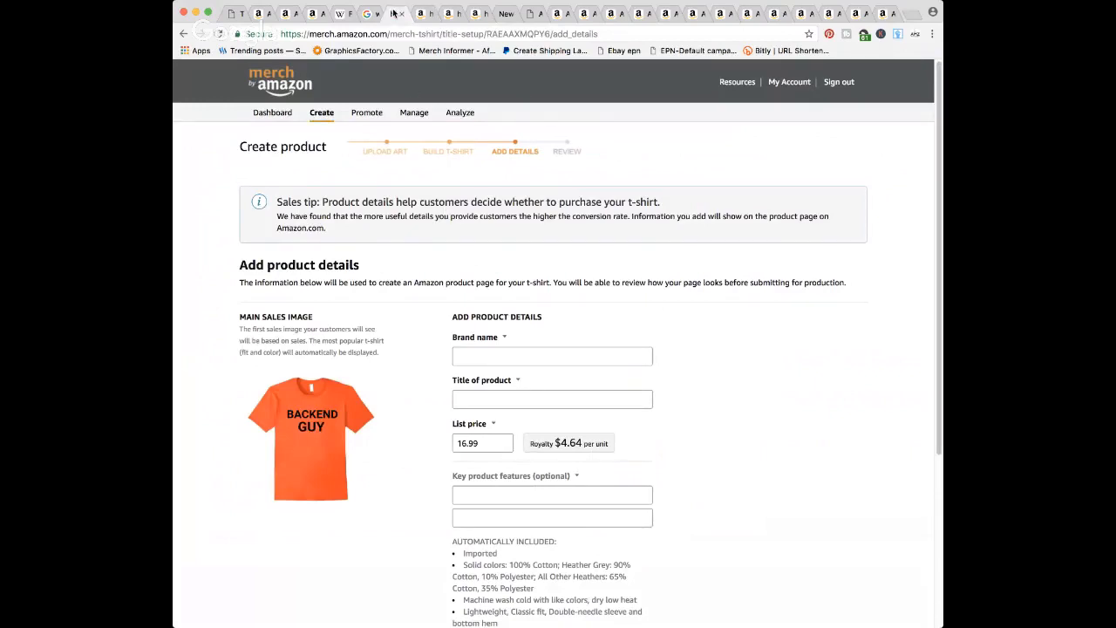
click(477, 13)
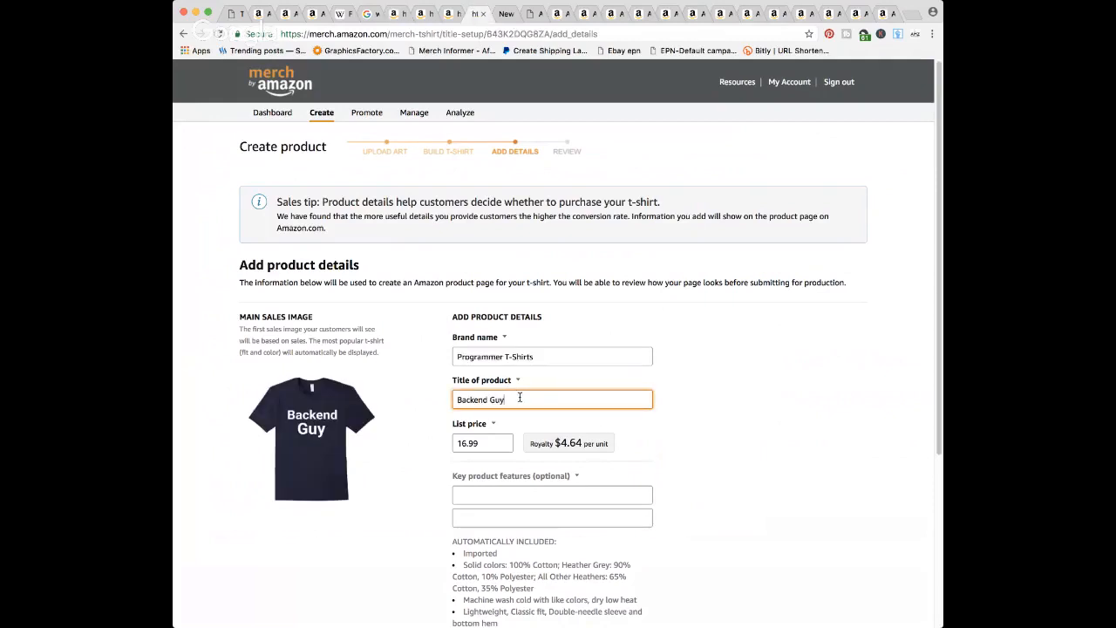
text(hirt, Computer Programmer)
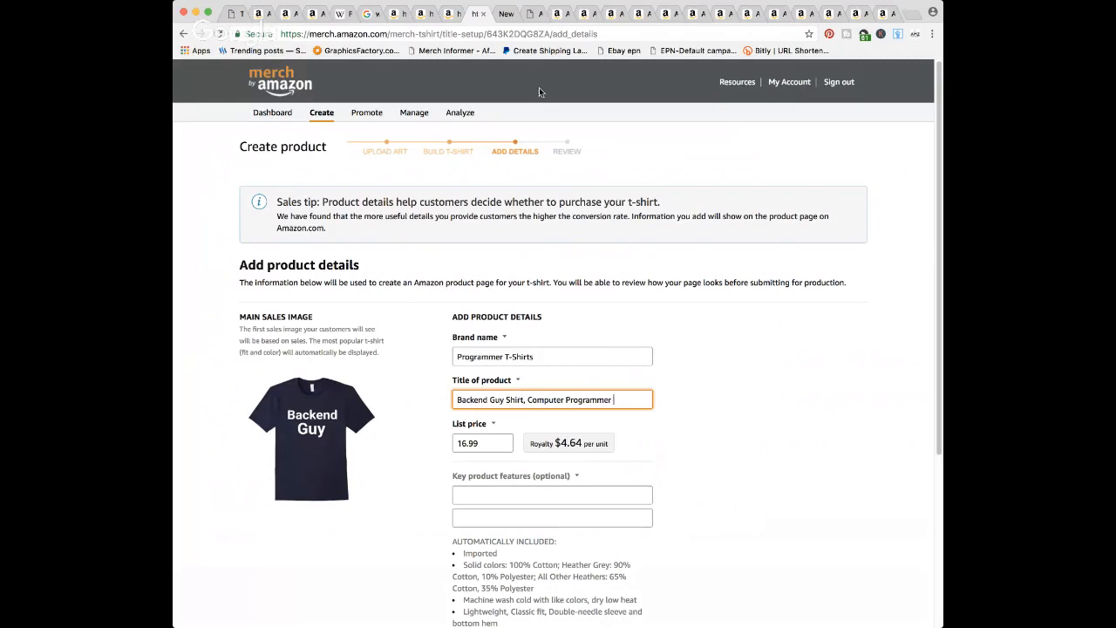
- Compare the open programmer shirt listings through "6 Stages of Debugging", then add "Coding" to the end of the navy Backend Guy shirt's title
click(557, 16)
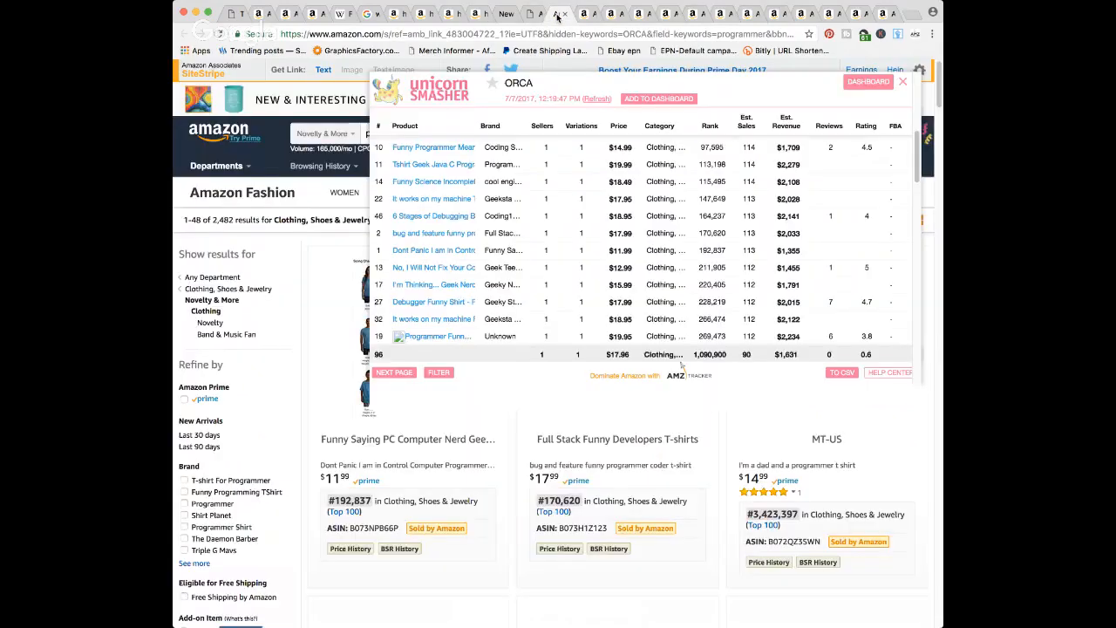
click(583, 14)
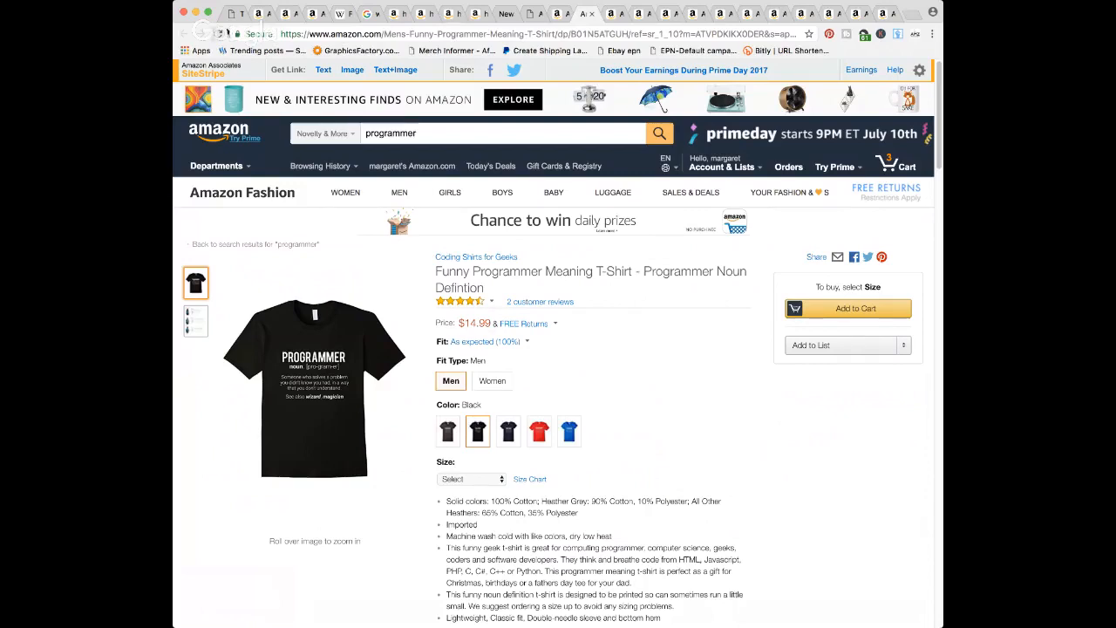
click(614, 15)
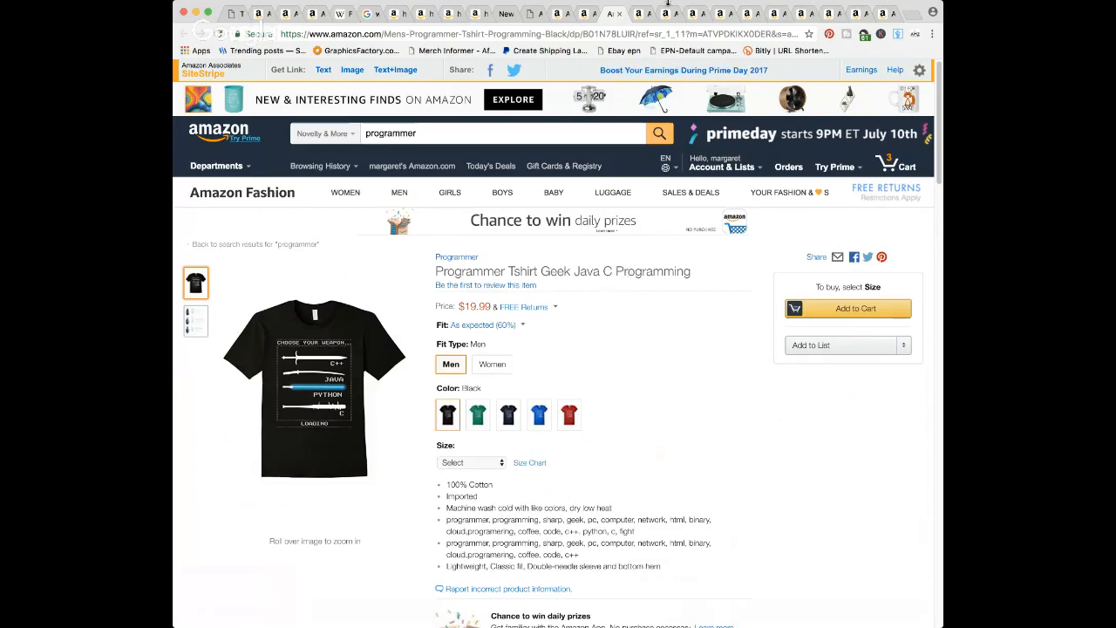
click(634, 17)
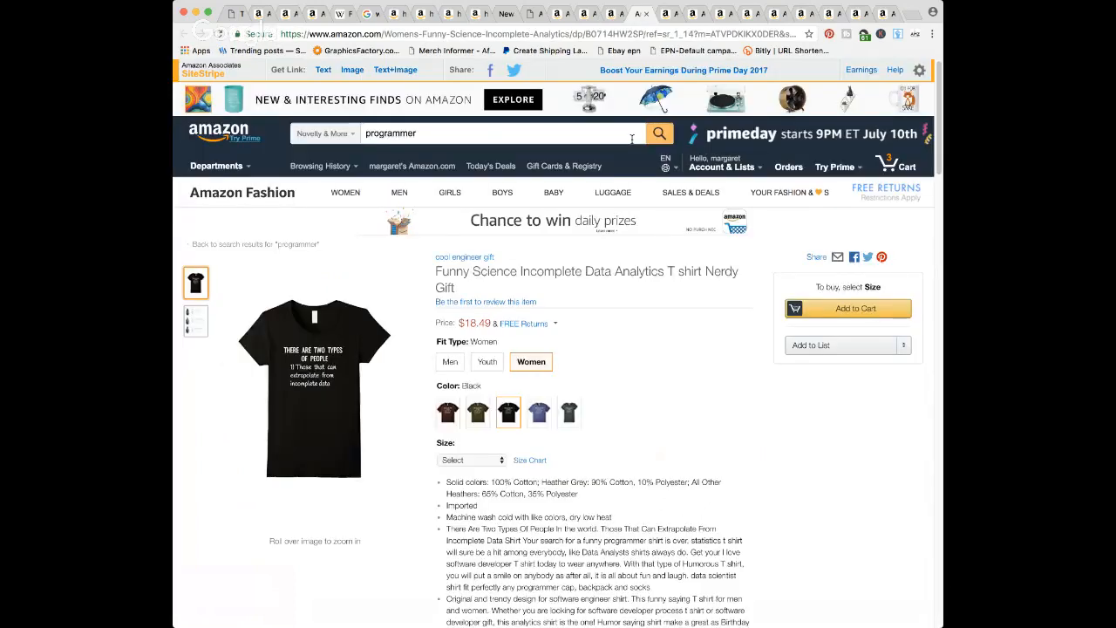
click(670, 14)
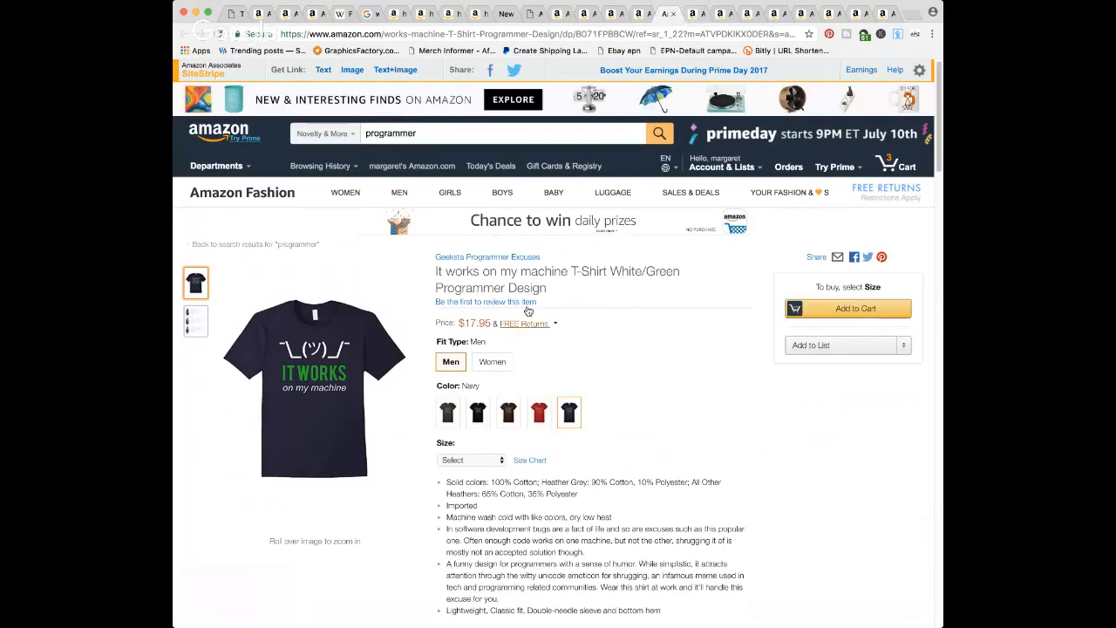
click(697, 15)
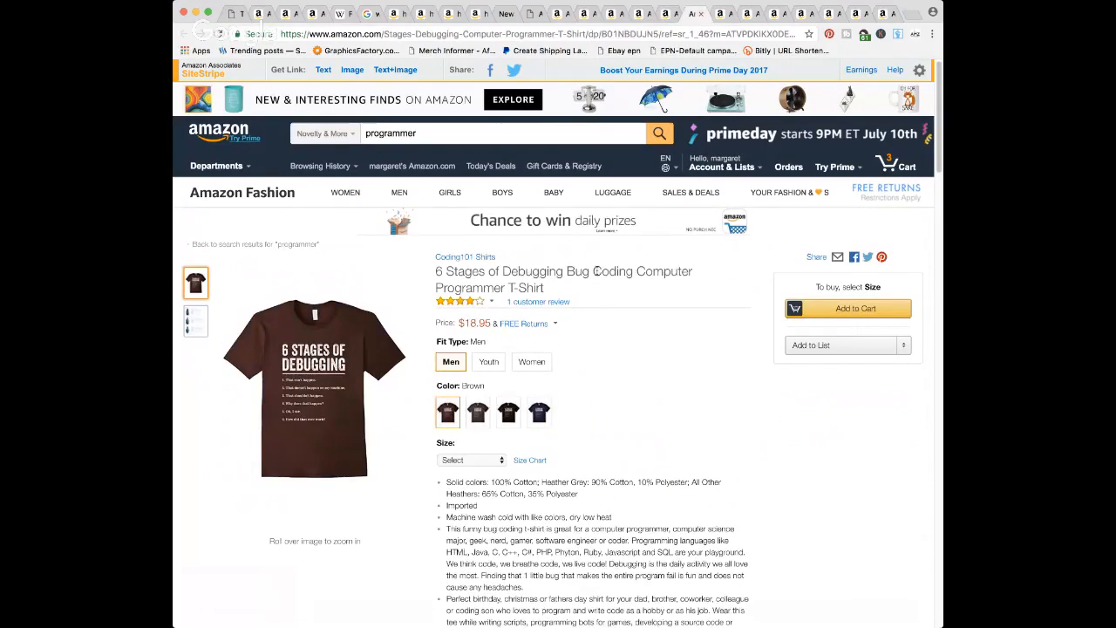
click(391, 15)
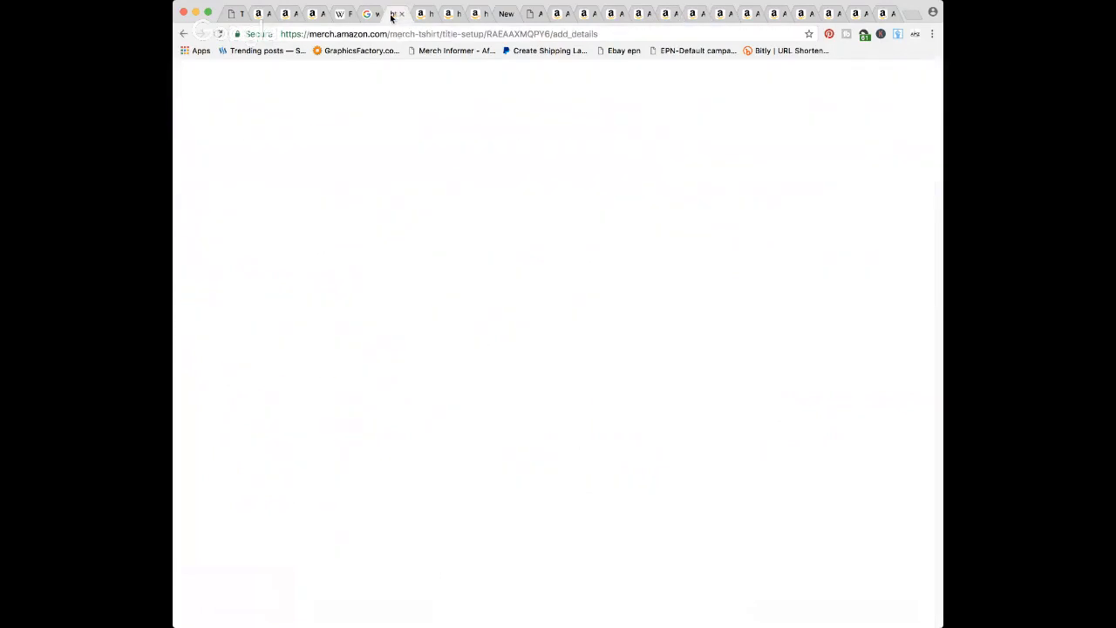
click(478, 16)
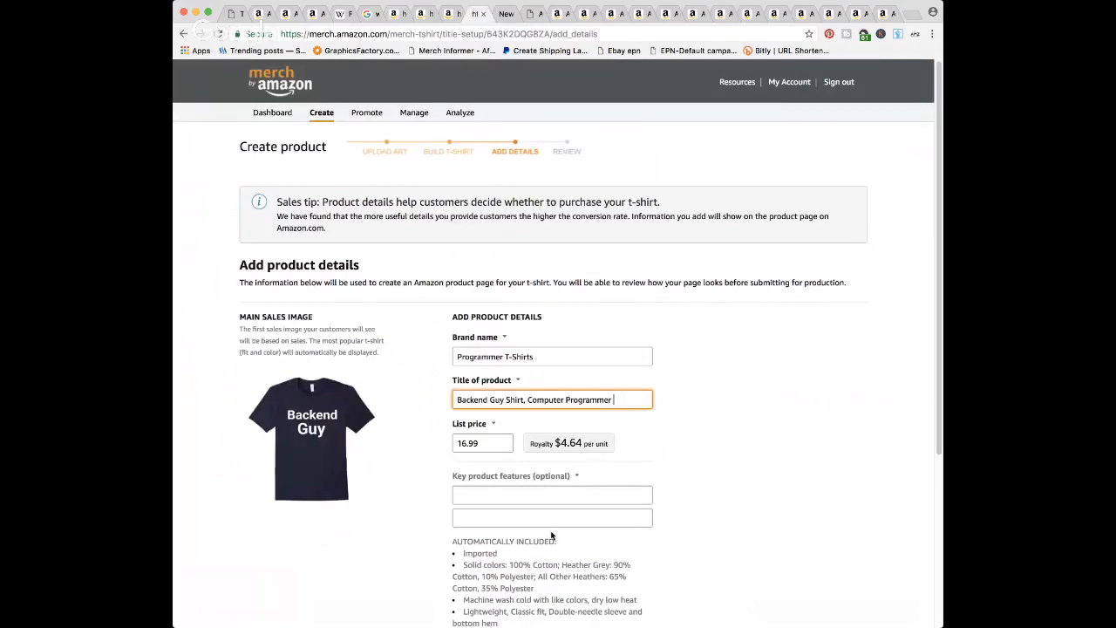
text(Coding)
- Recheck the open listings from "Programmer Tshirt Geek Java" through "6 Stages of Debugging", then return to the navy shirt's first key product feature
click(558, 17)
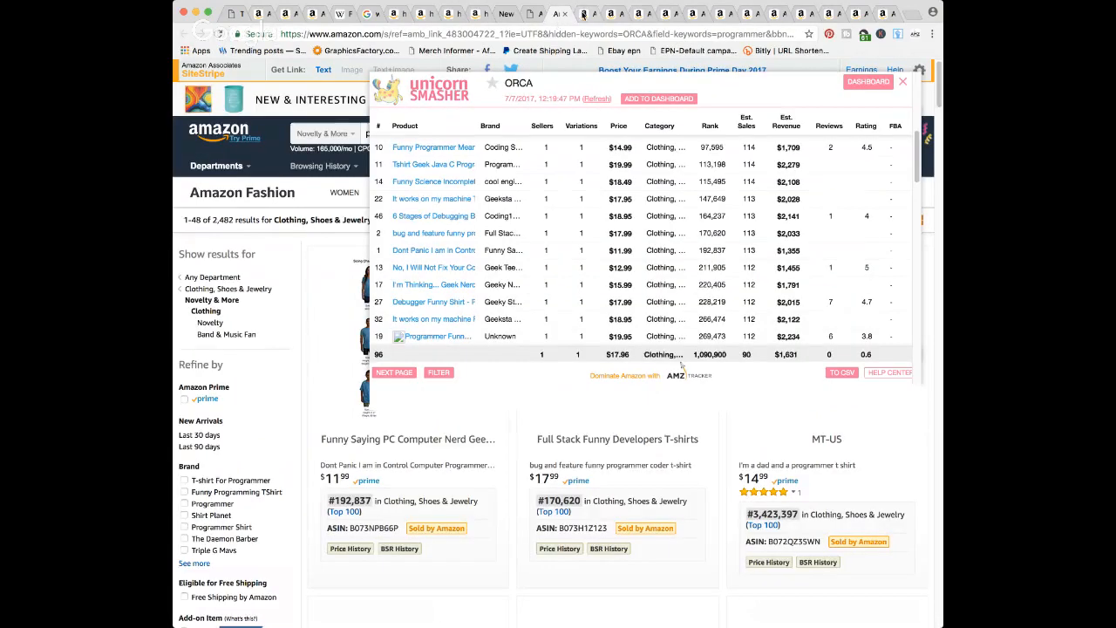
click(596, 14)
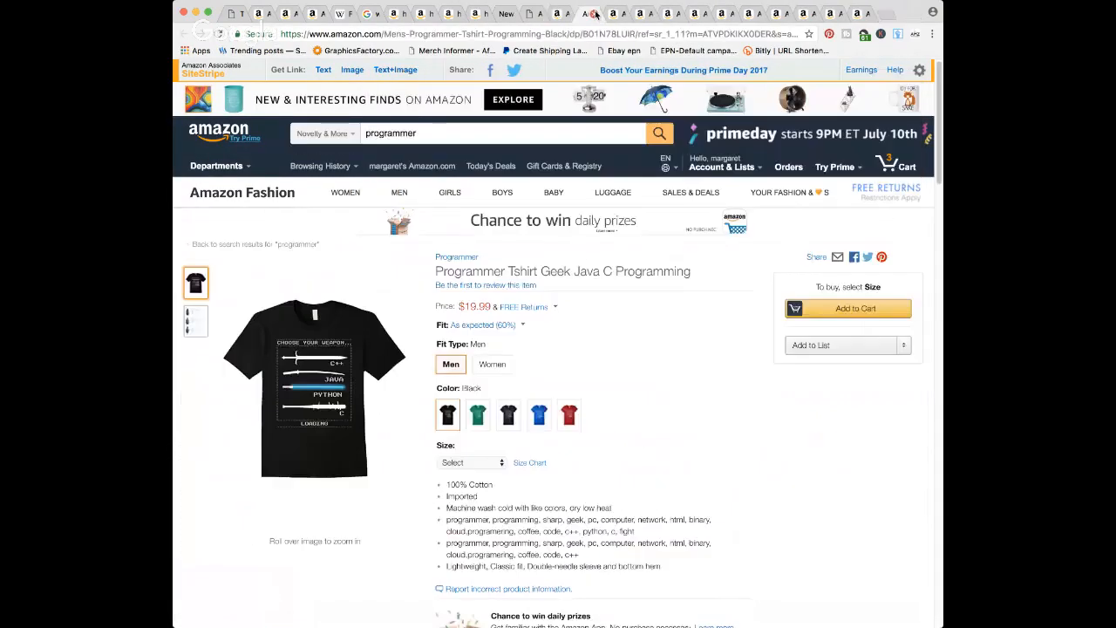
click(614, 14)
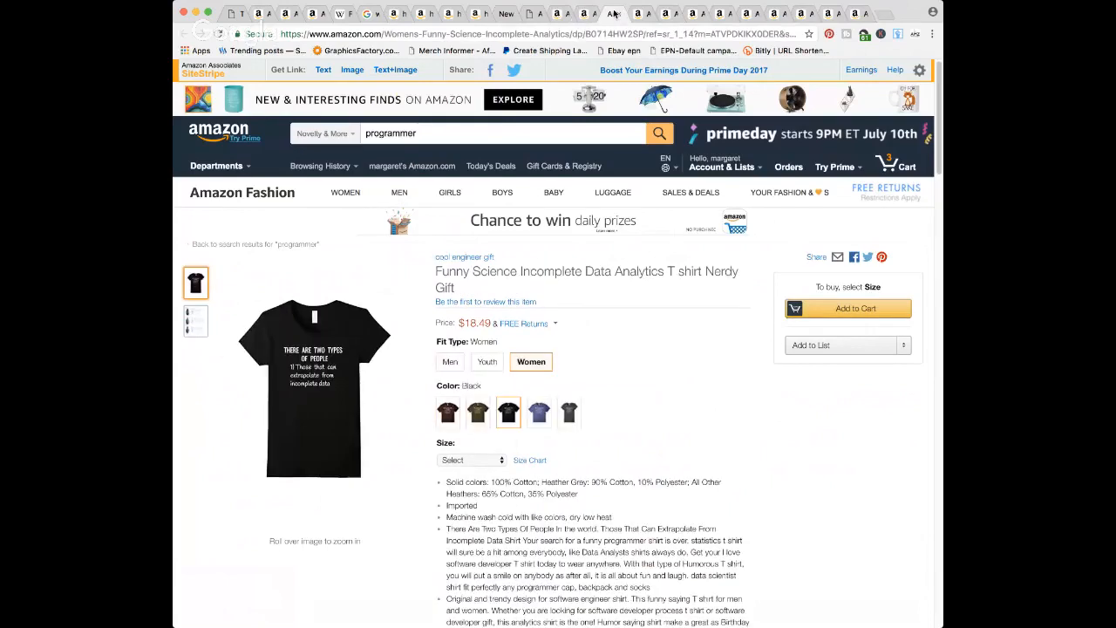
click(637, 16)
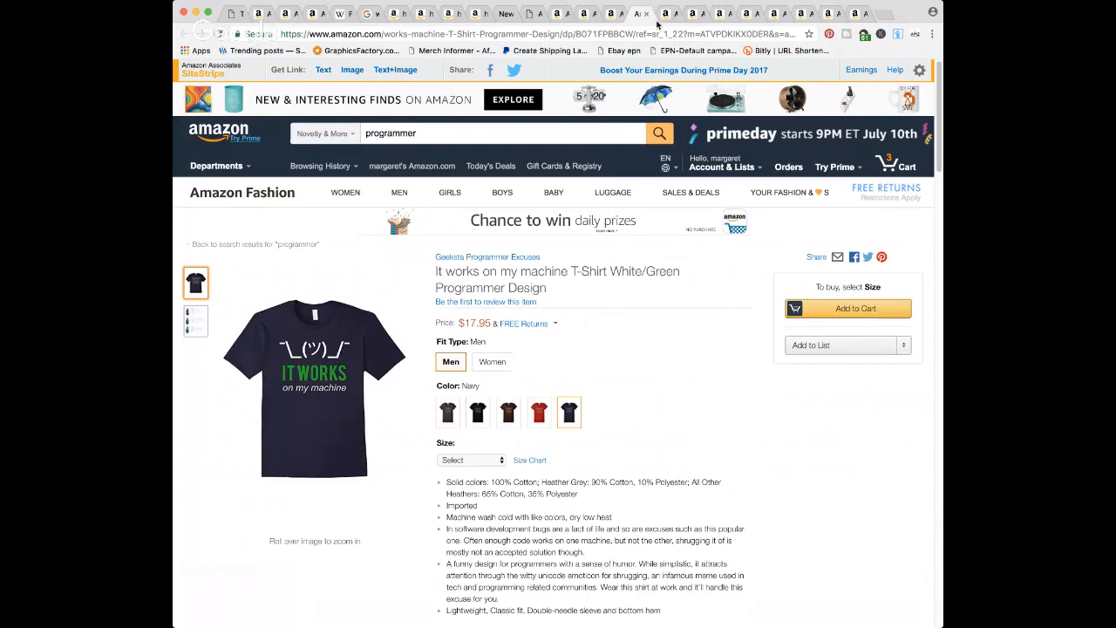
click(669, 15)
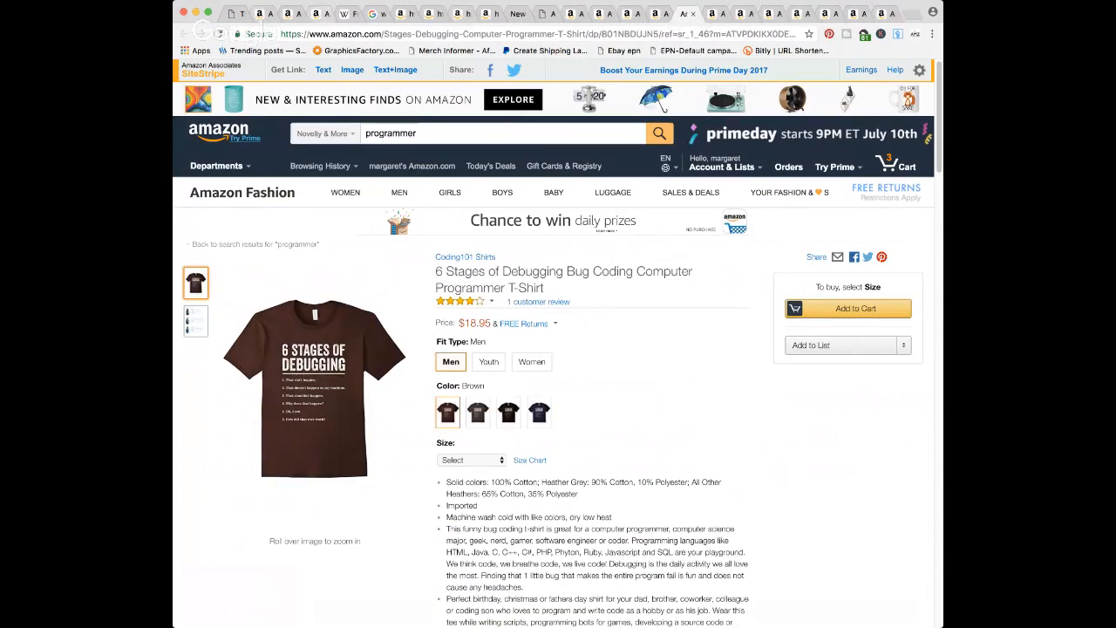
click(489, 15)
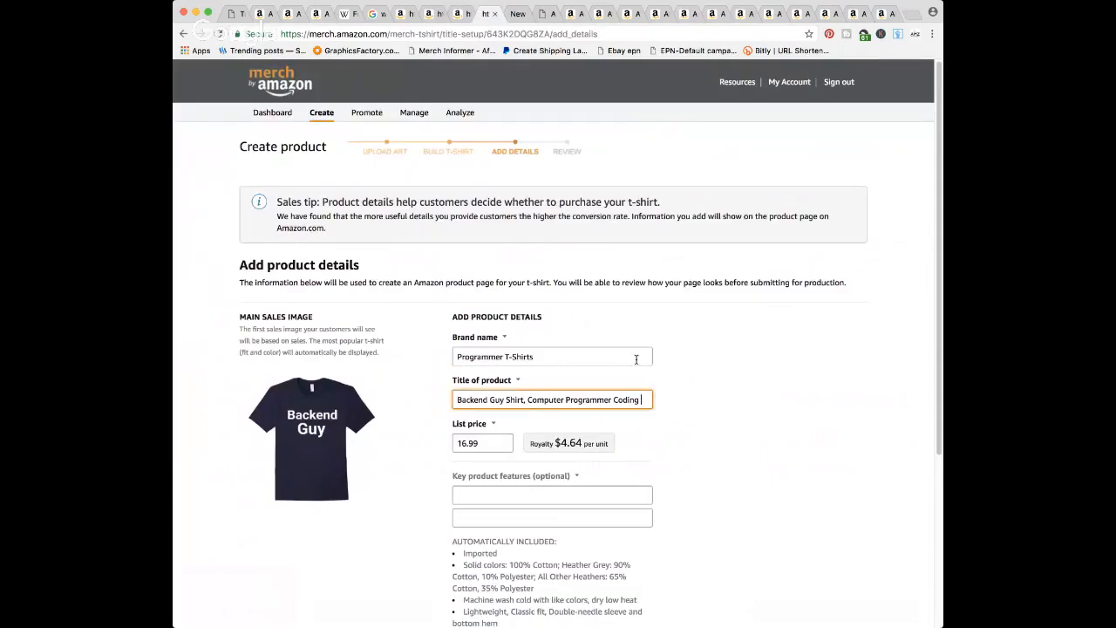
click(555, 493)
- Search Google for "backend vs frontend" in a new tab and open the Treehouse Blog article in a separate tab
key(super+t)
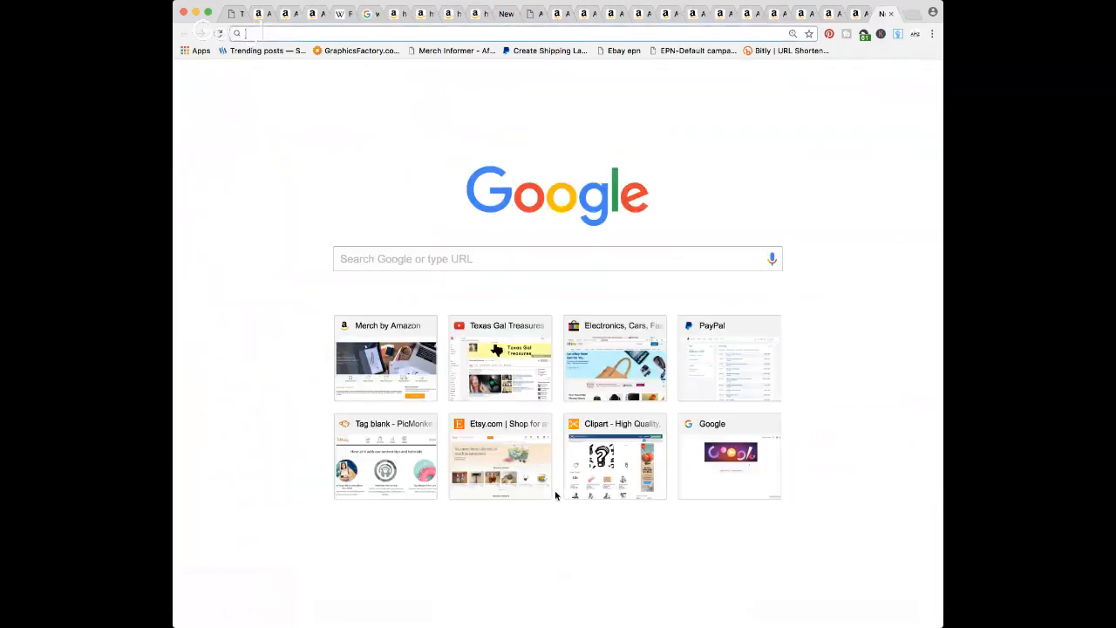
text(backend vs frontend)
key(Return)
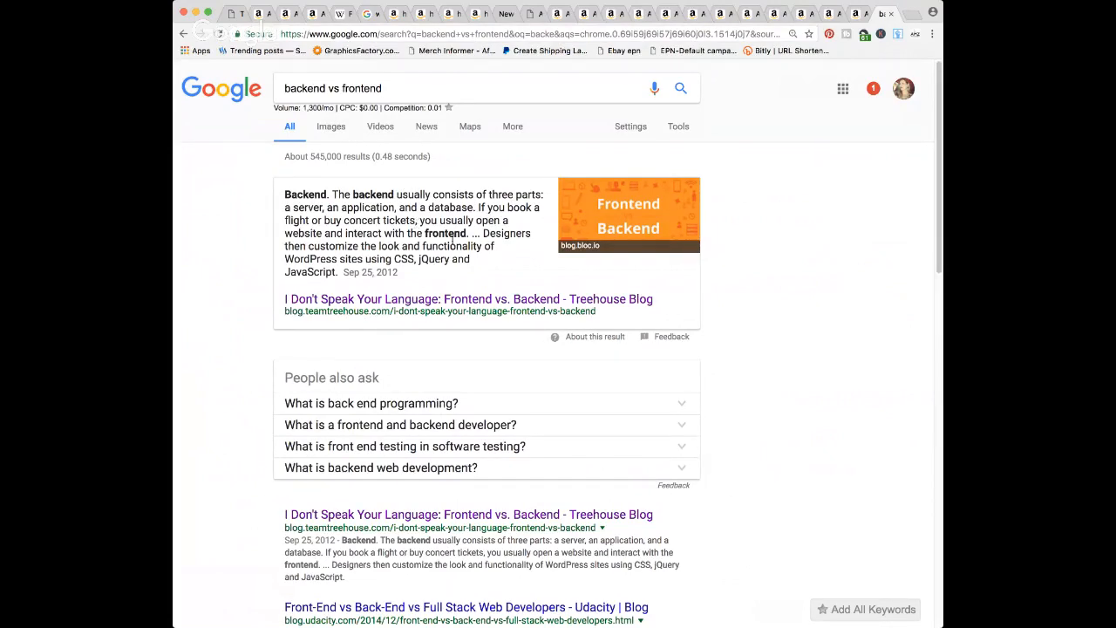
scroll(454, 252, down, 2)
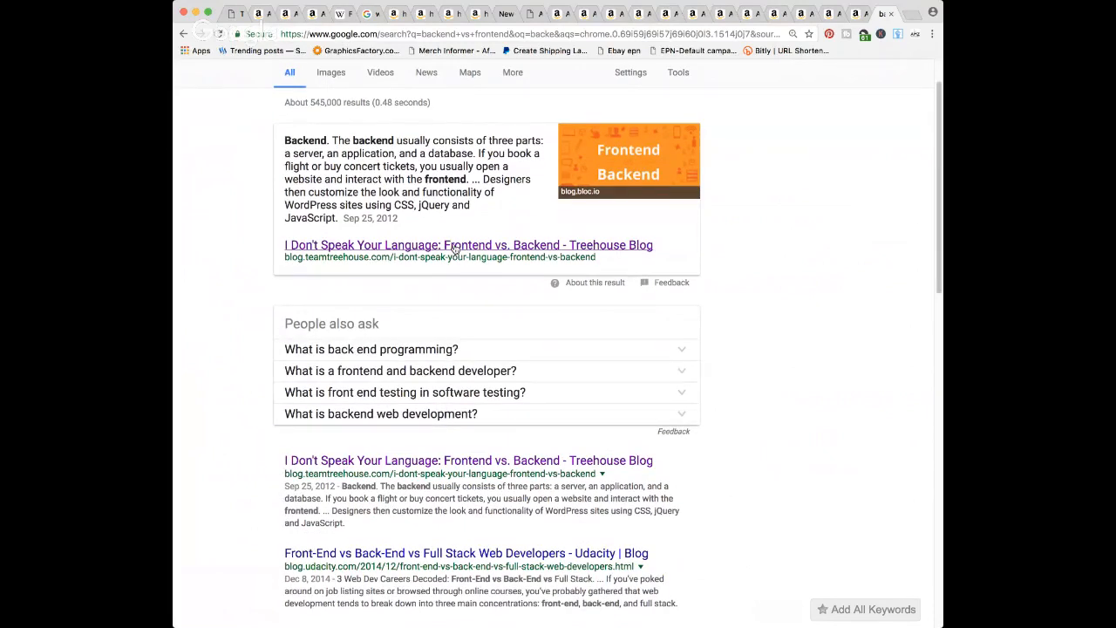
super+click(454, 250)
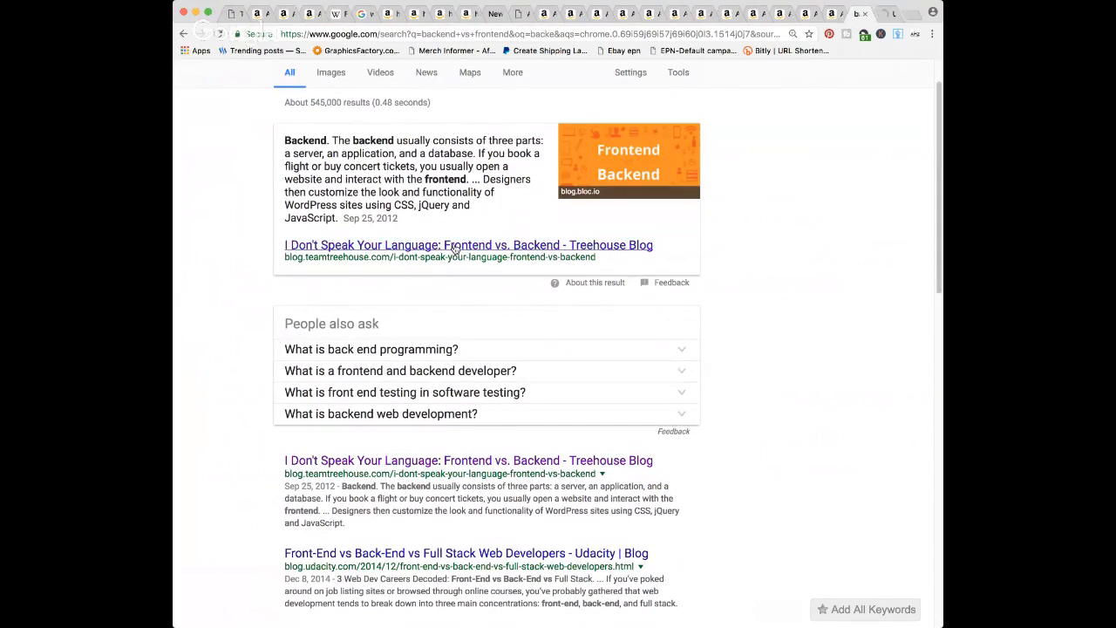
- Read the Front End and Backend sections of the Treehouse Blog article "I Don't Speak Your Language: Frontend vs. Backend"
click(391, 370)
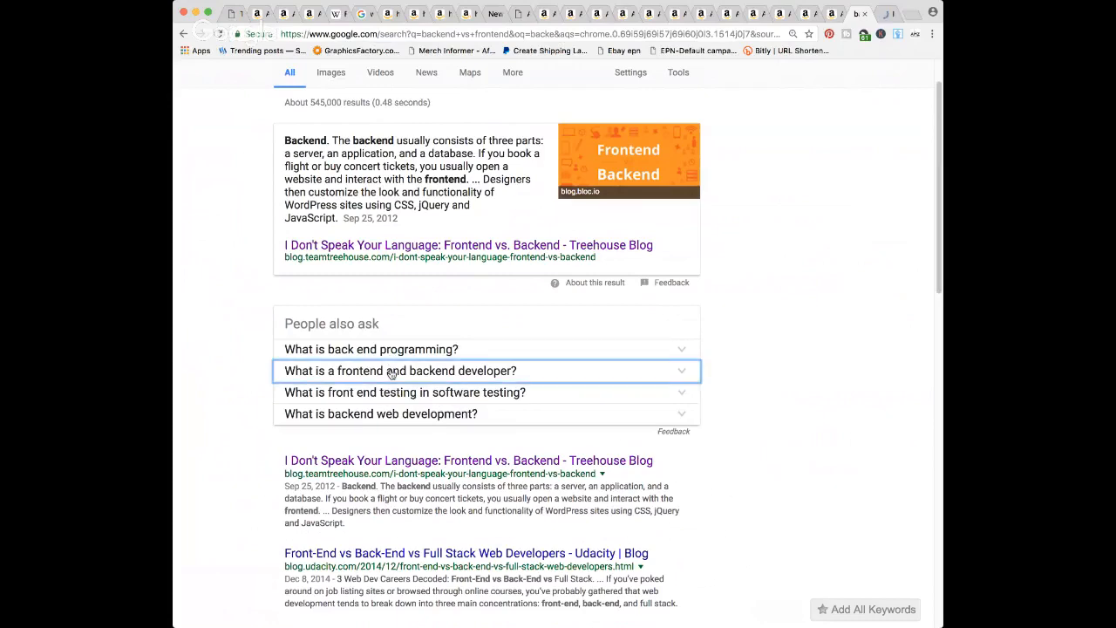
click(888, 13)
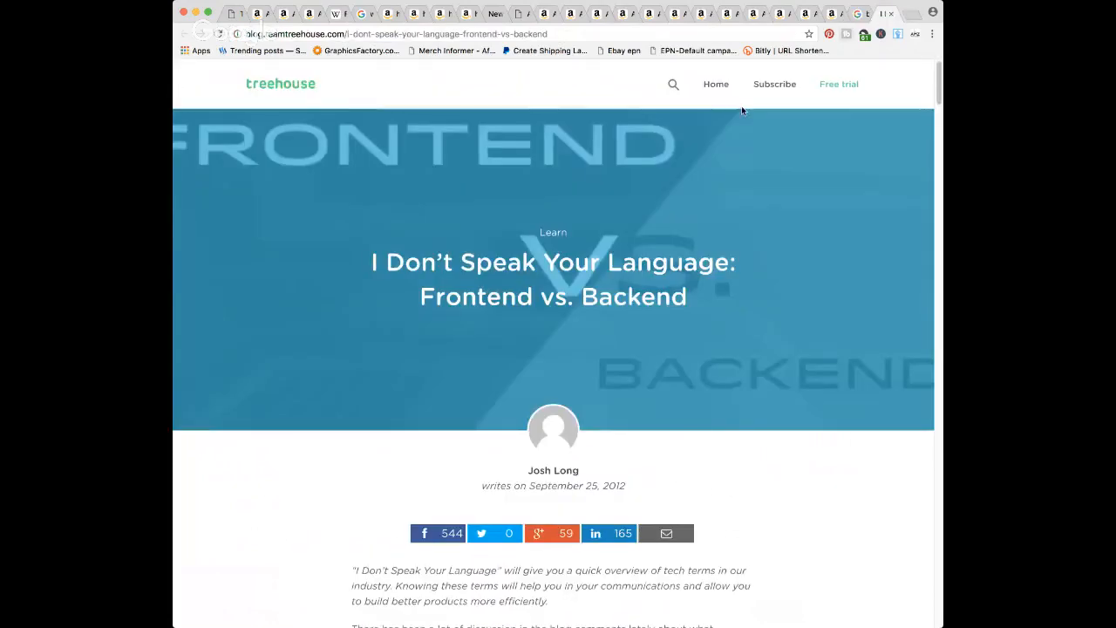
scroll(605, 289, down, 10)
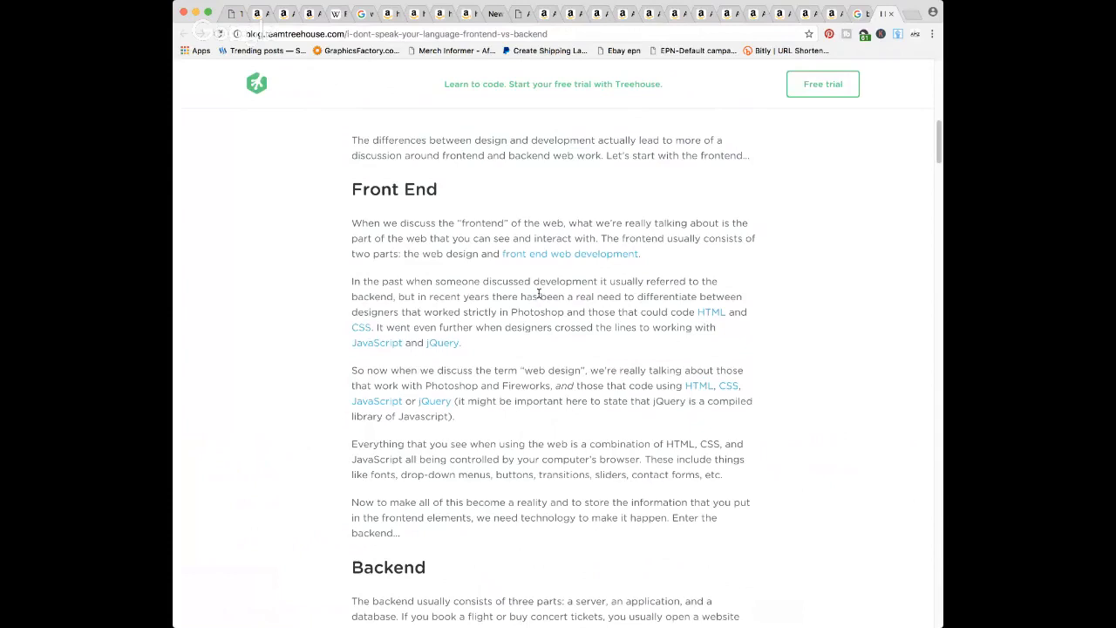
scroll(539, 294, down, 5)
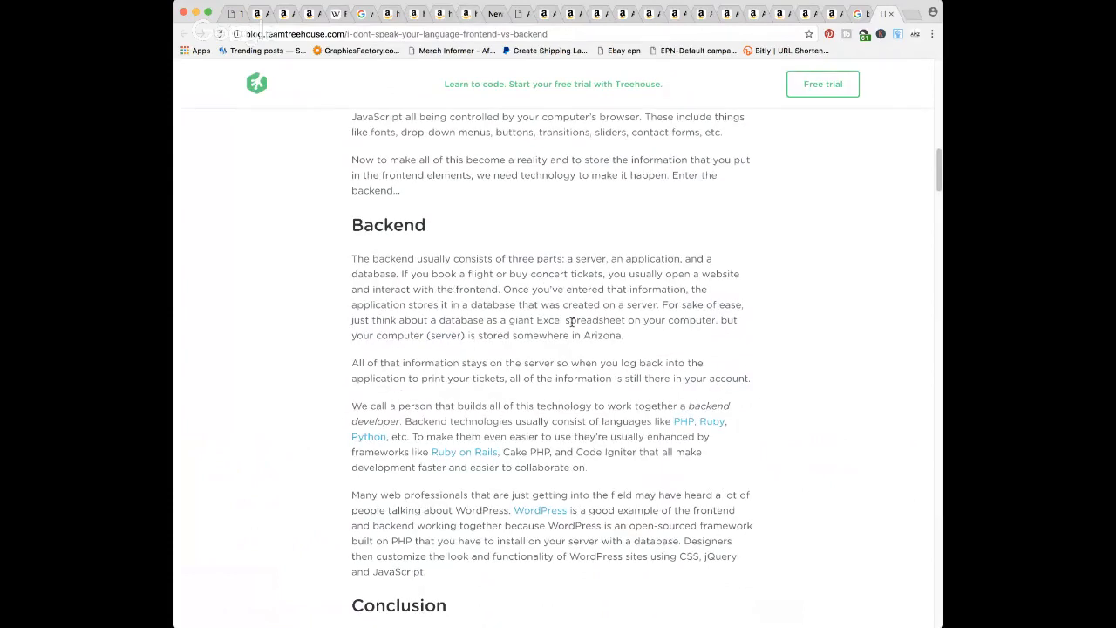
scroll(449, 364, down, 1)
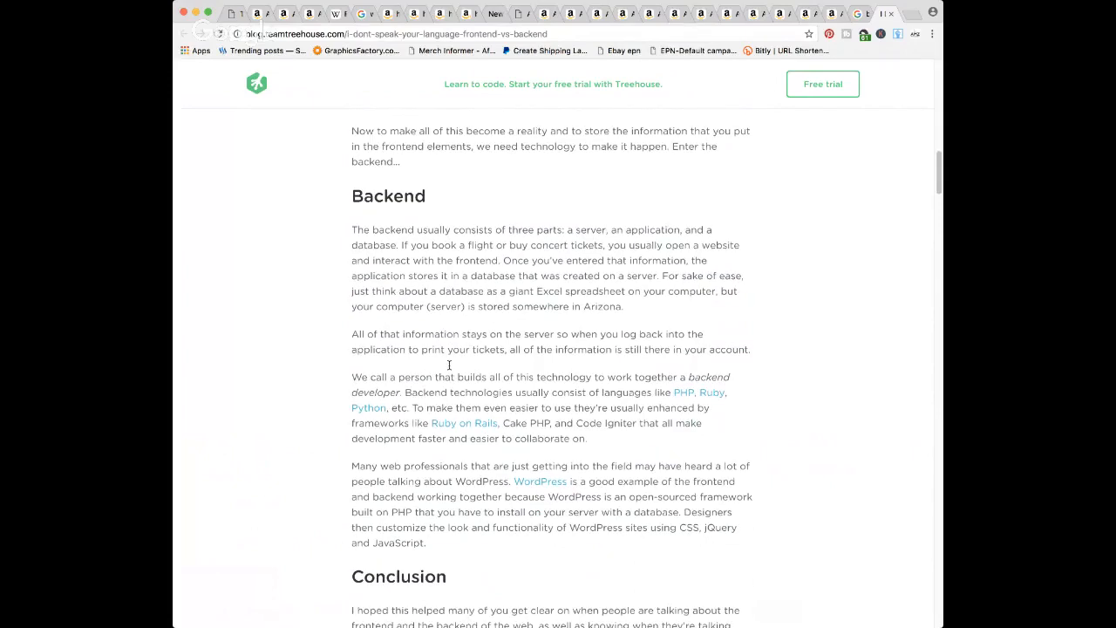
scroll(449, 364, down, 3)
scroll(449, 369, up, 6)
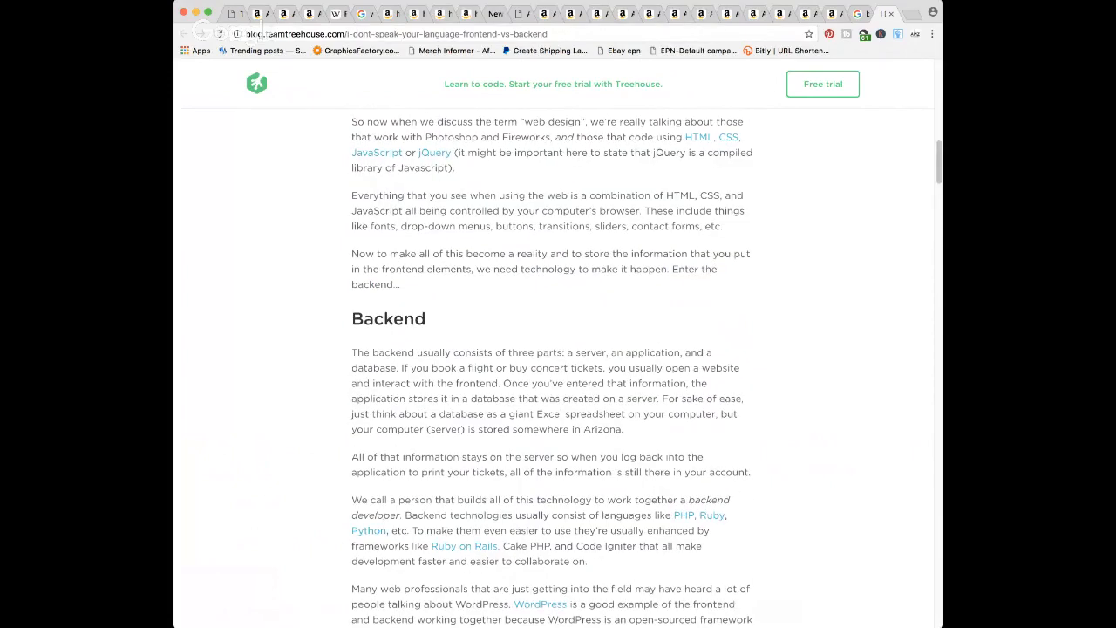
- Return to the navy Backend Guy shirt's details and begin the first key product feature with "Whether you program for"
click(468, 14)
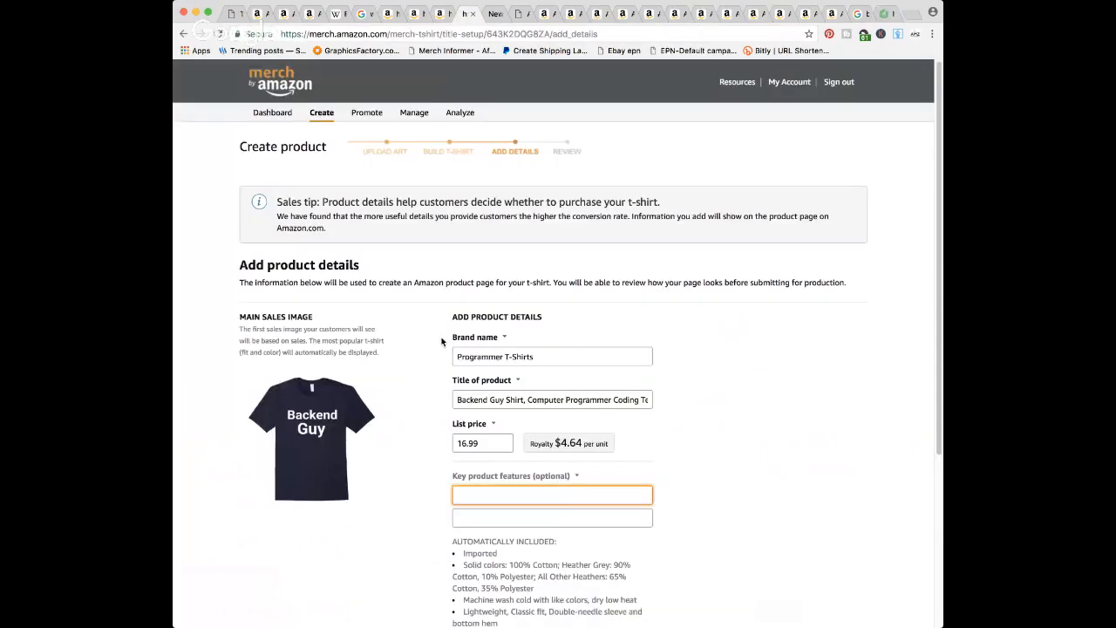
scroll(442, 341, down, 3)
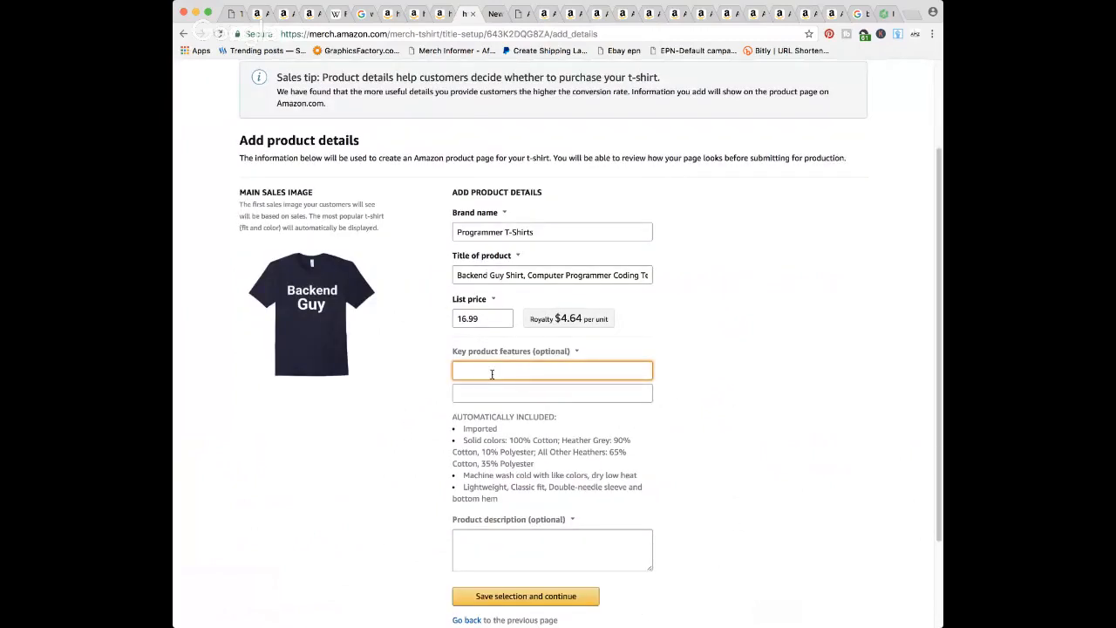
text(Wherther)
key(BackSpace)
key(BackSpace)
key(BackSpace)
key(BackSpace)
text(her you proga)
text(am for)
- Copy "a server, an application, and a database." from the Treehouse article's Backend section and append it to the first key product feature
click(886, 15)
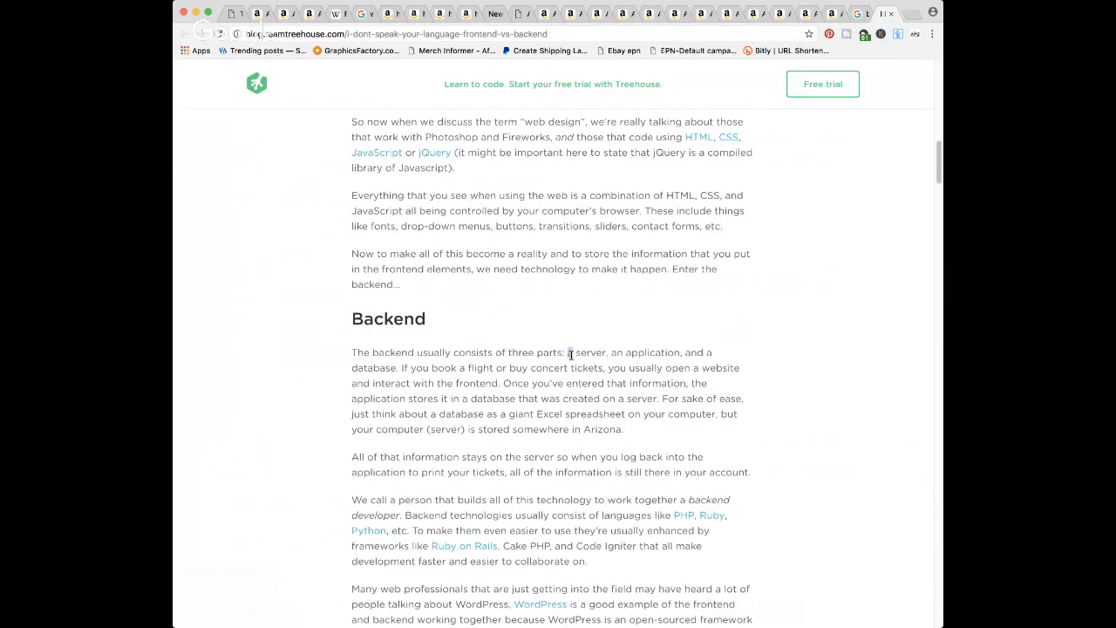
drag(570, 355, 402, 368)
key(super+c)
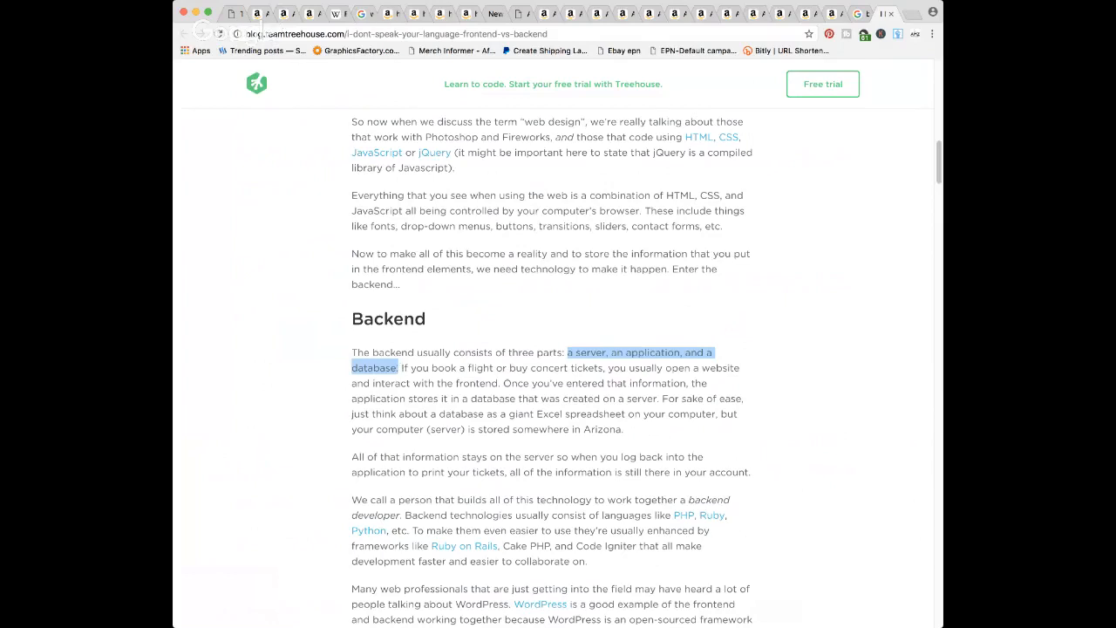
click(467, 17)
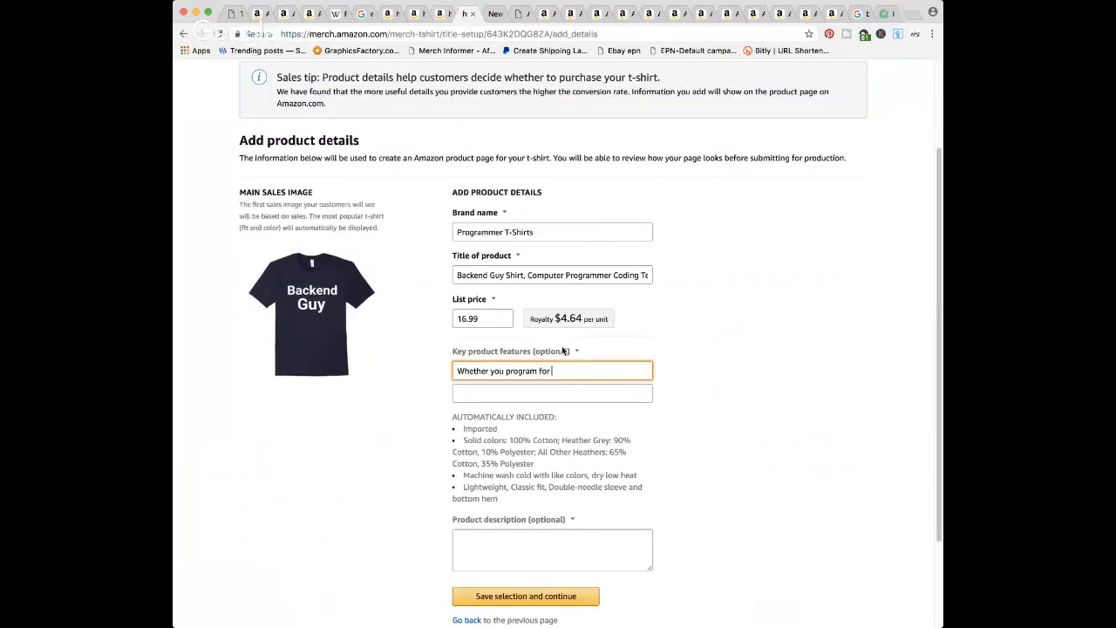
key(super+v)
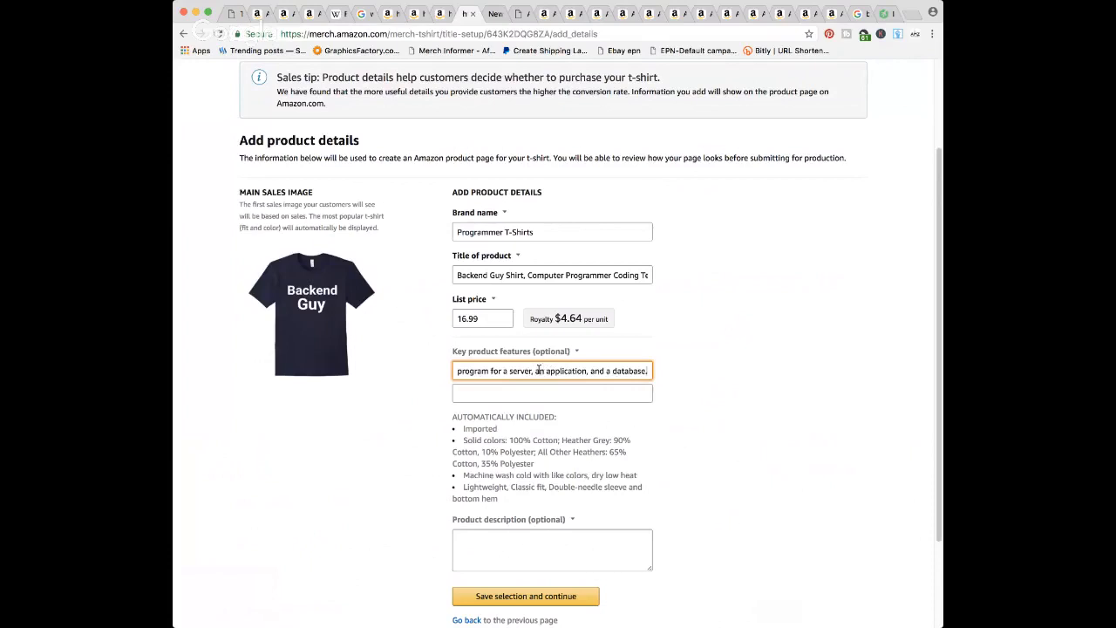
- Change "and a database." to "or a database" in the first feature and finish it with ", this funny backend guy shirt is perfect for you."
drag(591, 371, 644, 367)
text(or)
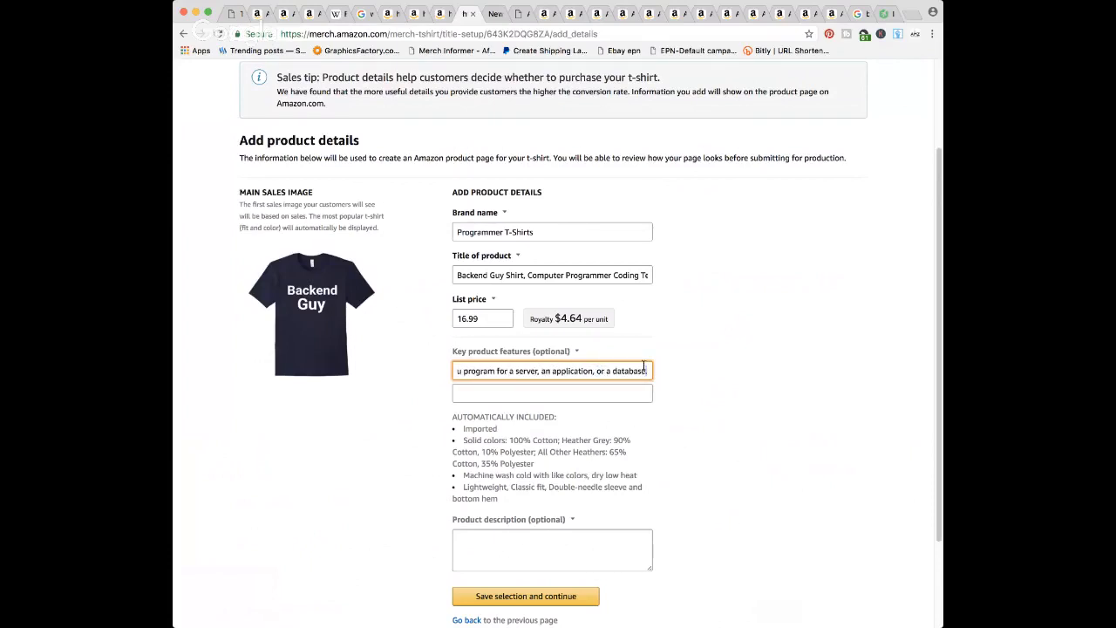
key(BackSpace)
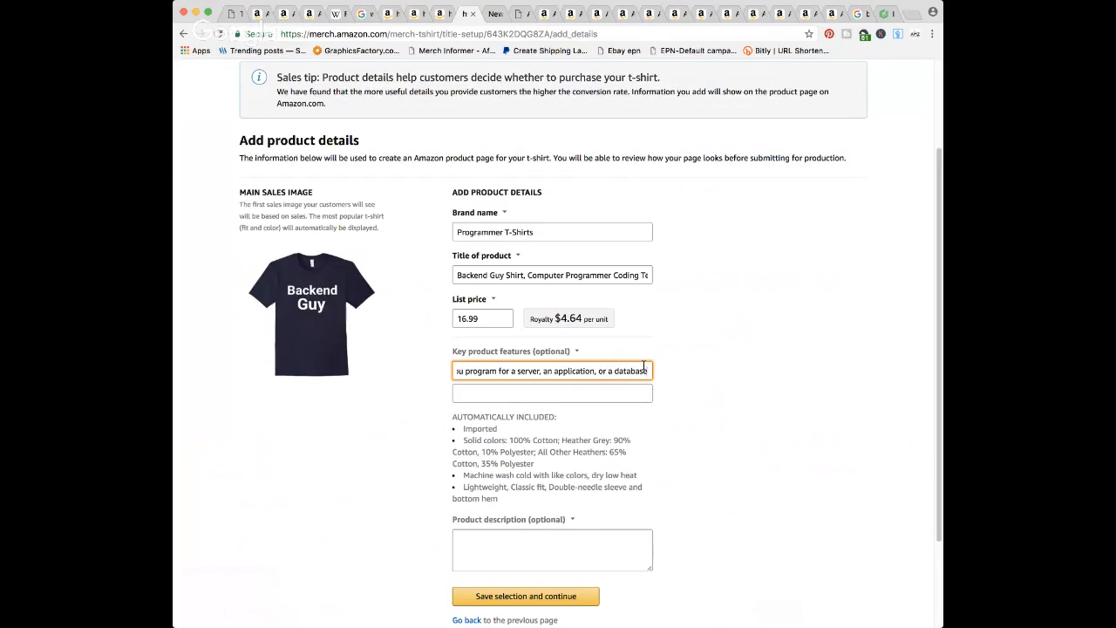
text(, this funny b)
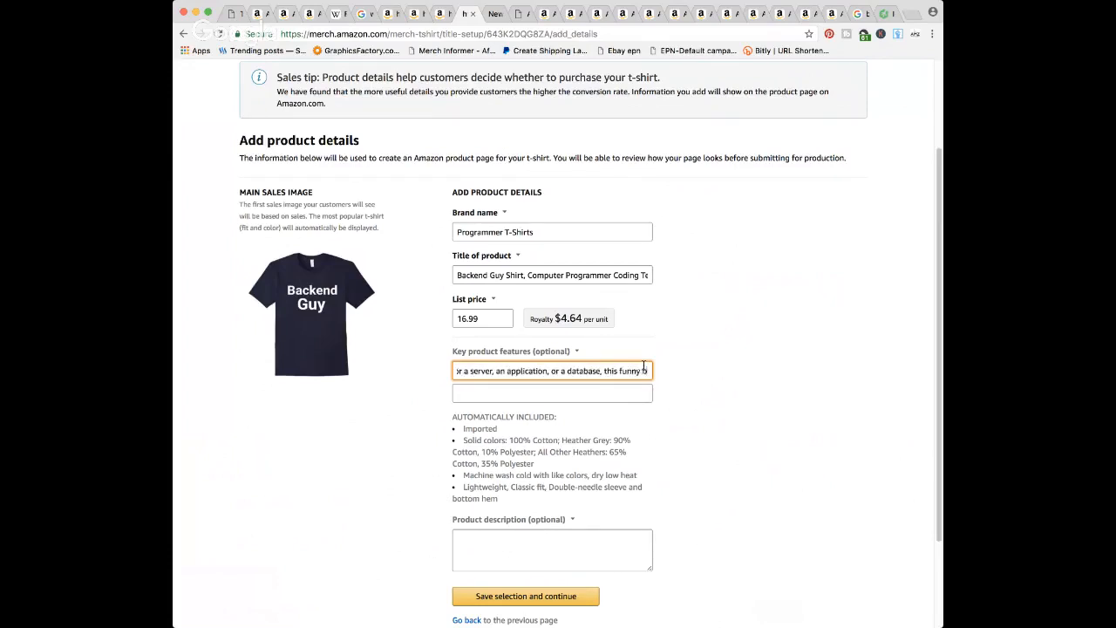
text(ackend guy)
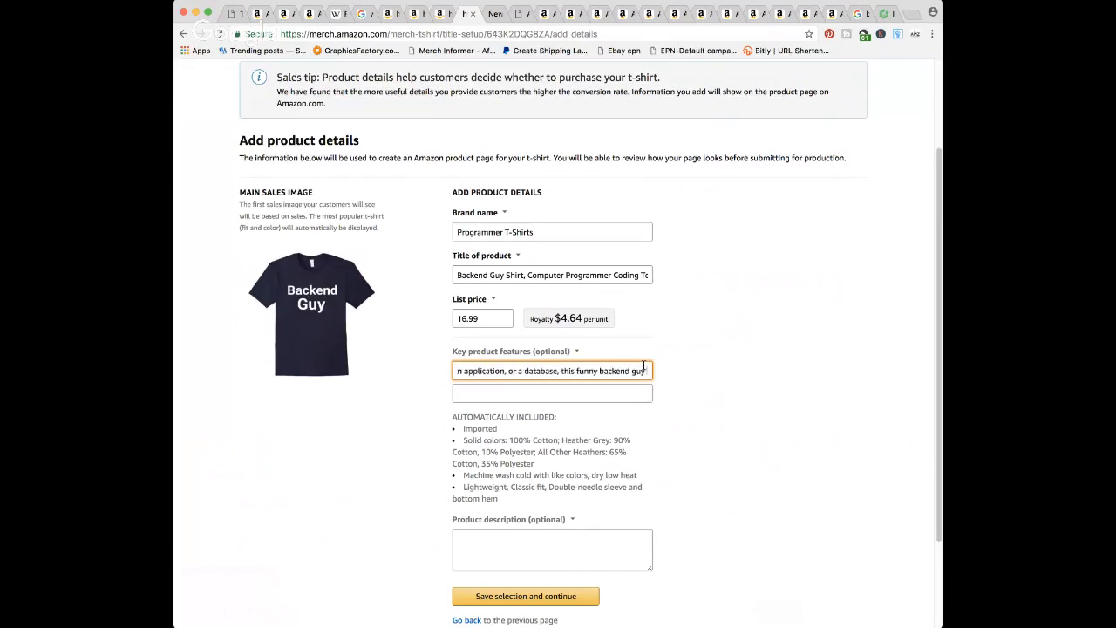
text( shirt is perfec)
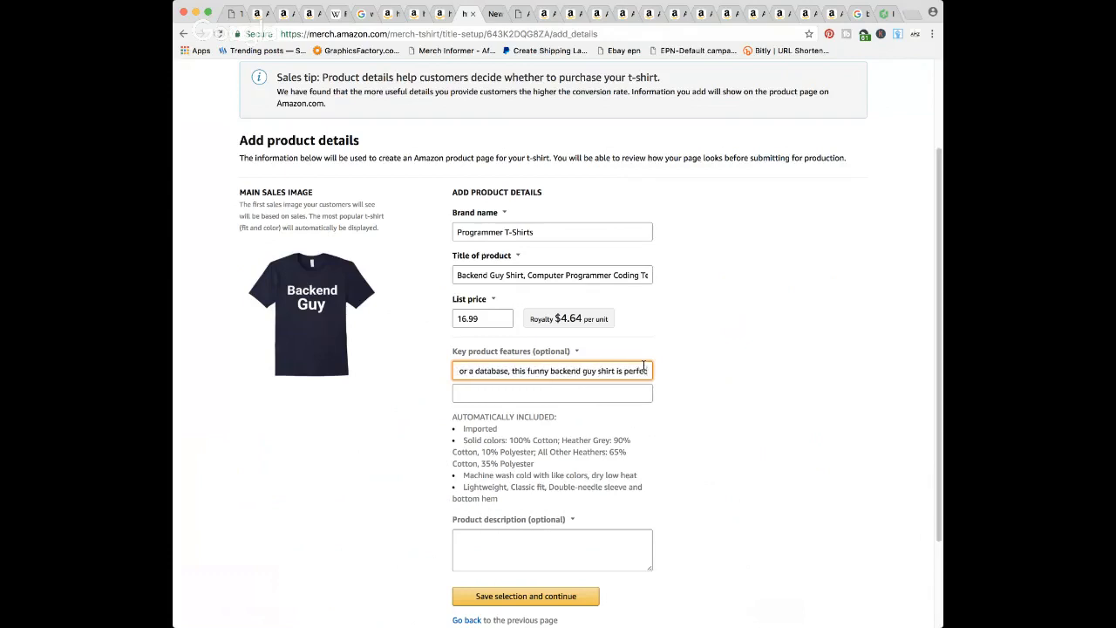
text(t for you.)
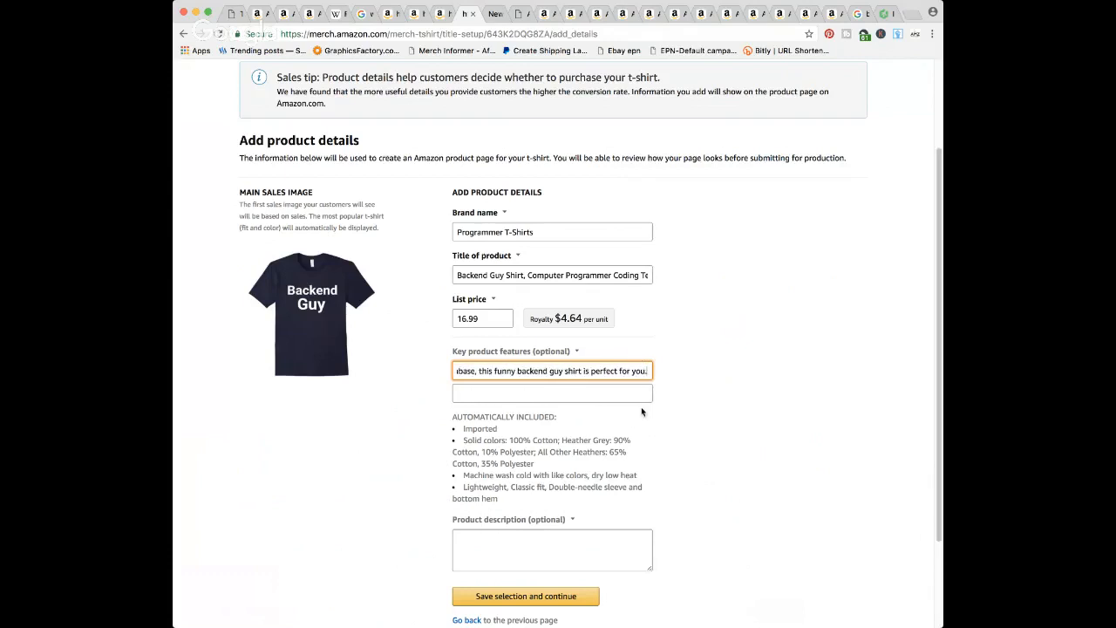
- Enter "Let them know you are not an IT guy, program with pride" as the second key product feature
click(586, 395)
text(Let )
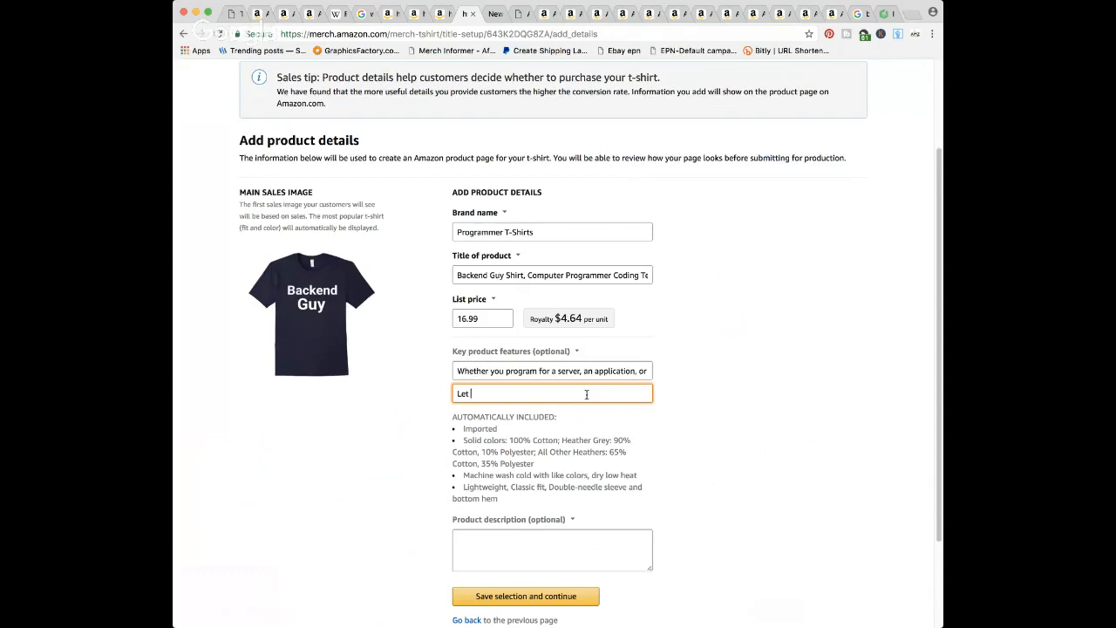
text(them know you are not an IT guy,)
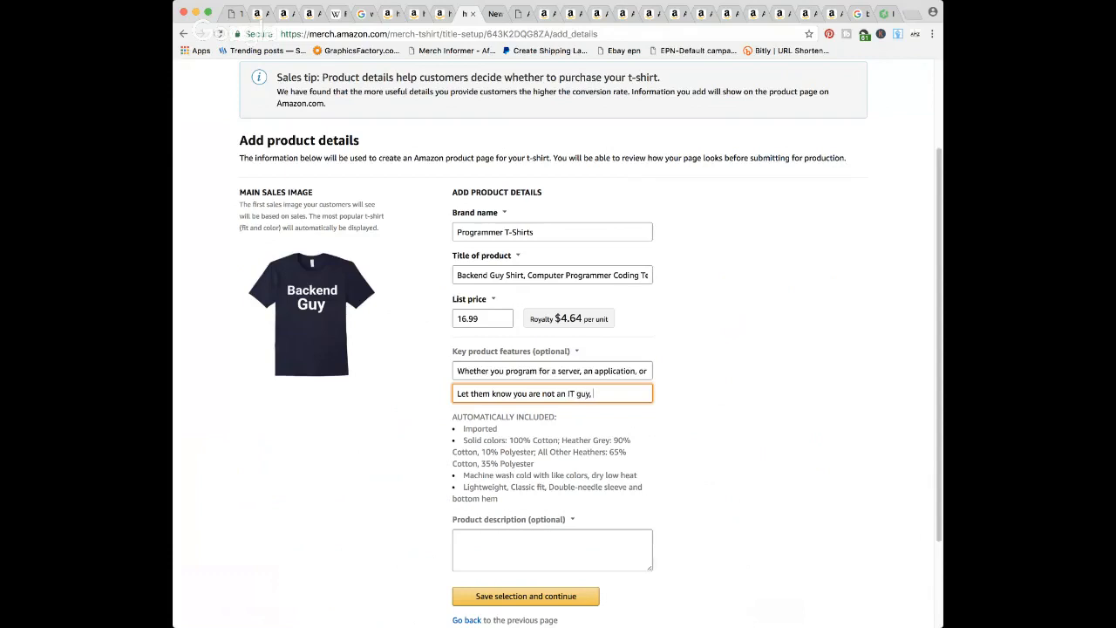
text( prog)
text(ram co)
text(with pride)
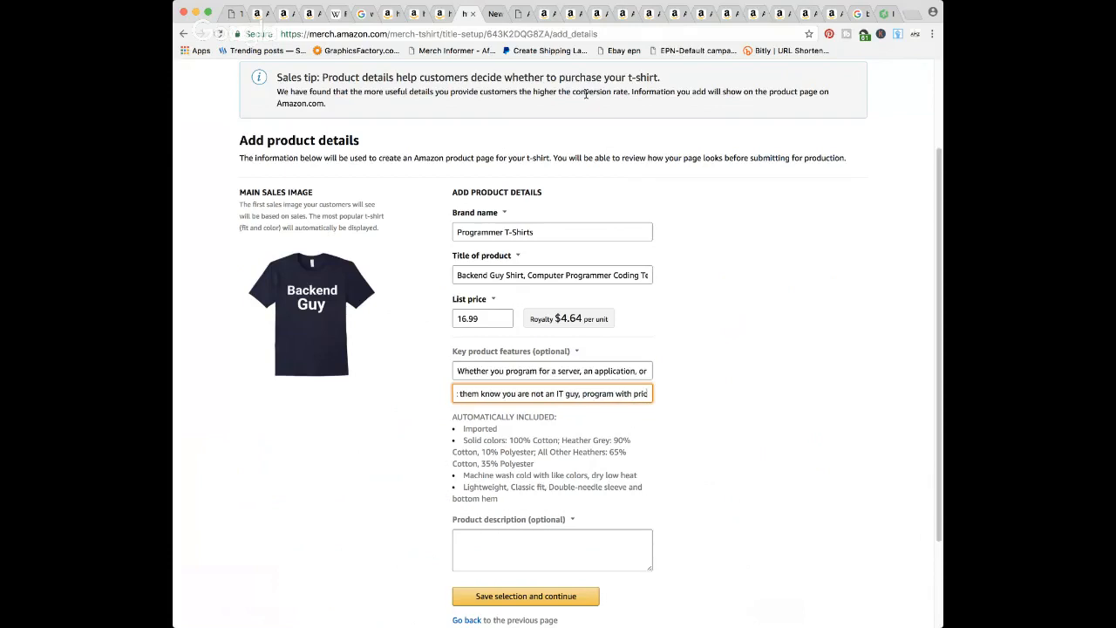
- Examine the feature bullets of the "Programmer Tshirt Geek Java C Programming" and "Funny Science Incomplete Data Analytics" listings for wording and keywords
click(546, 23)
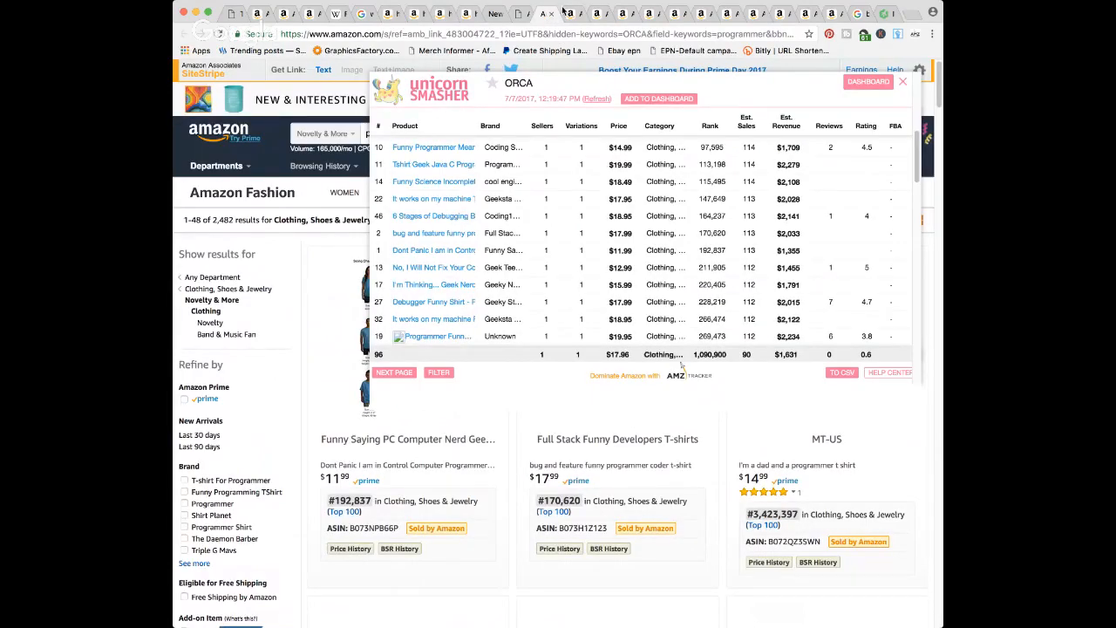
click(564, 12)
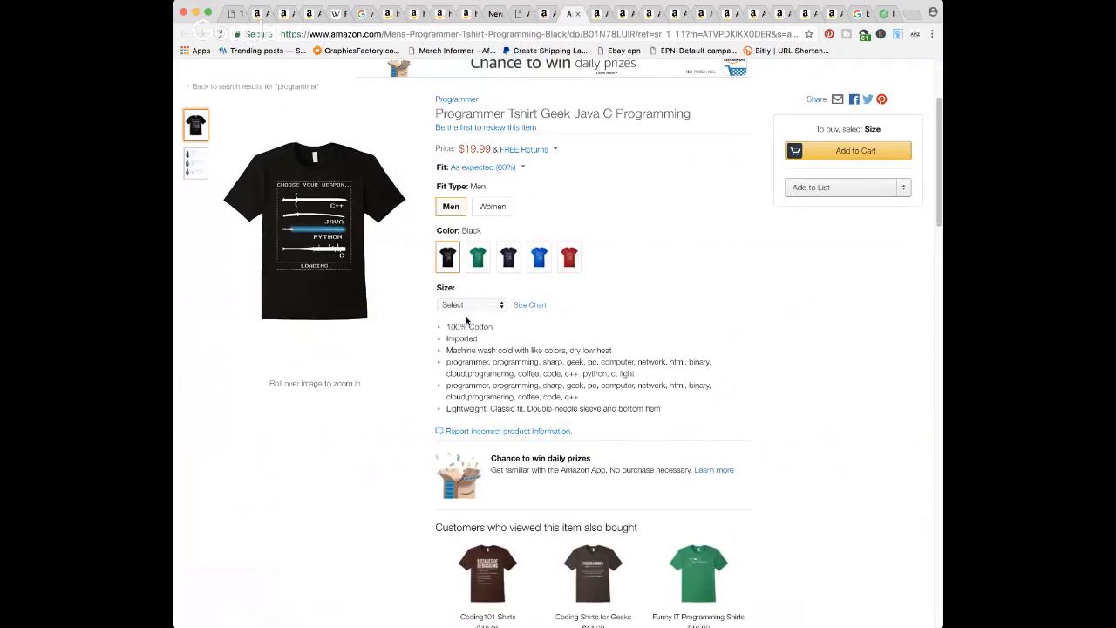
drag(530, 374, 636, 375)
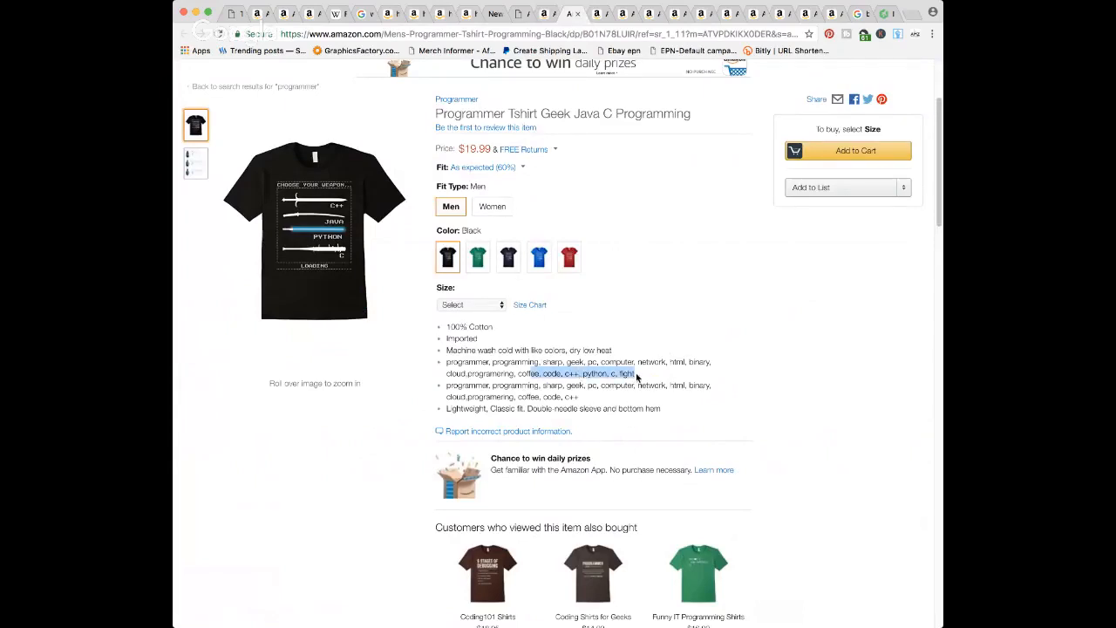
scroll(637, 377, down, 1)
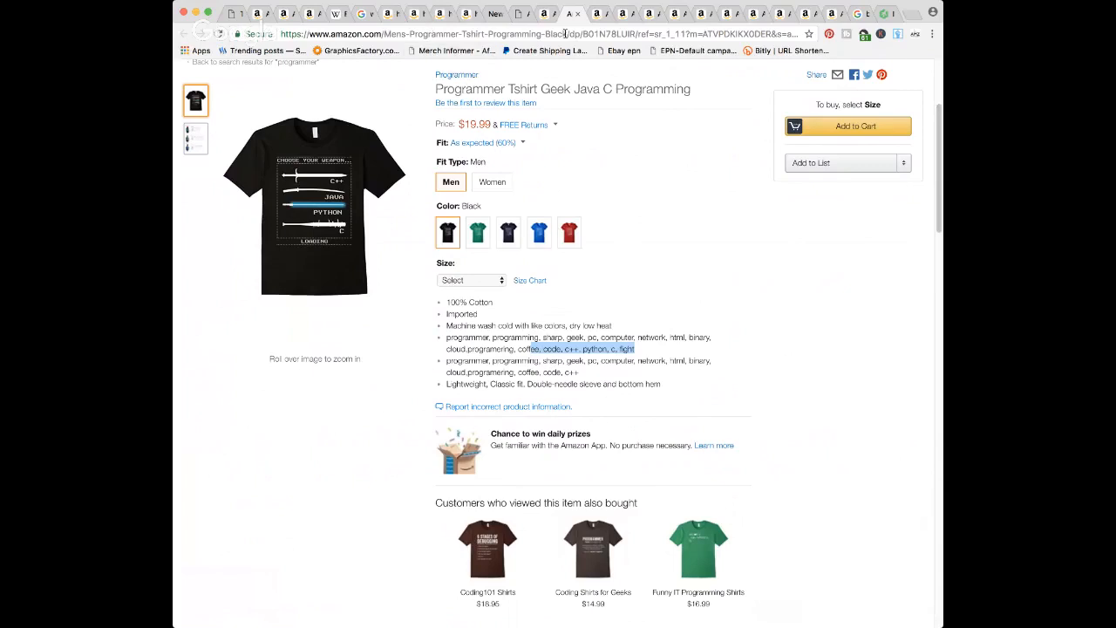
click(601, 13)
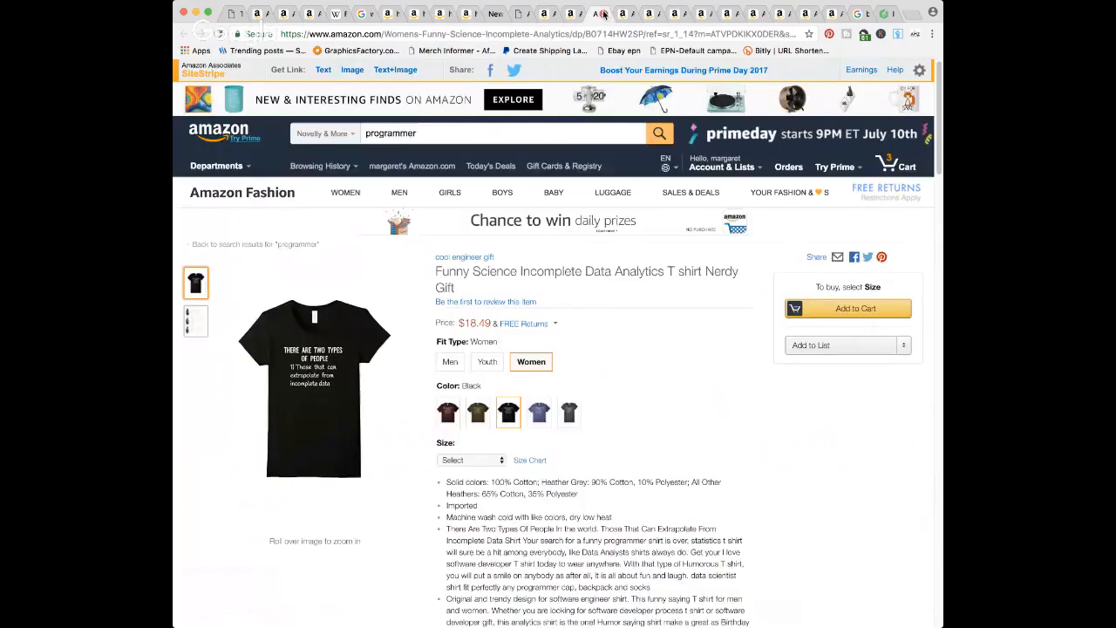
scroll(469, 391, down, 3)
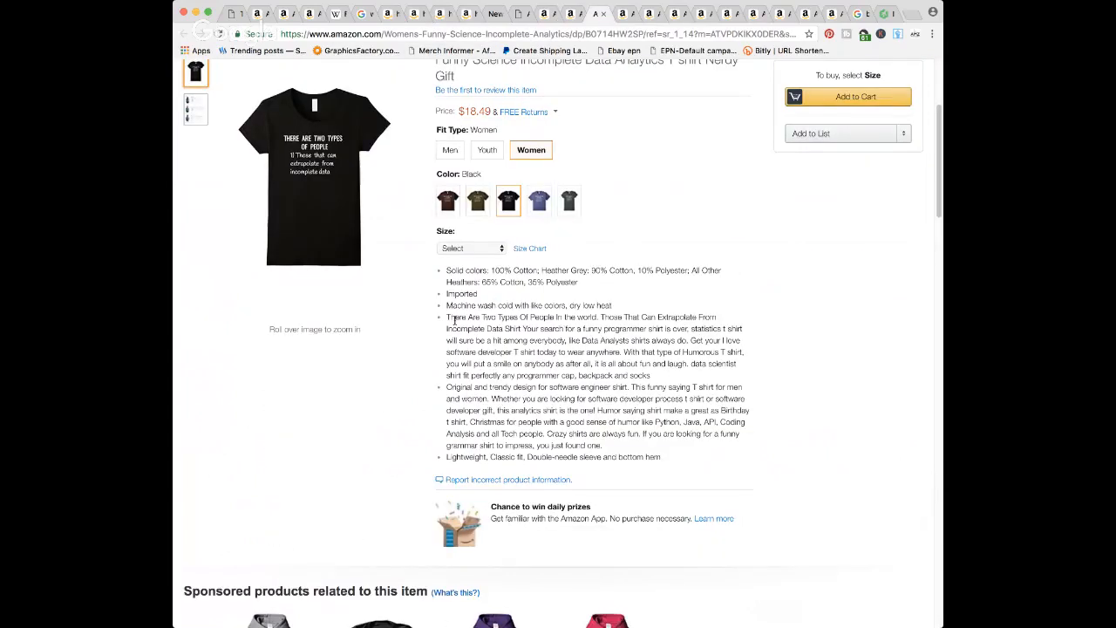
drag(456, 320, 552, 352)
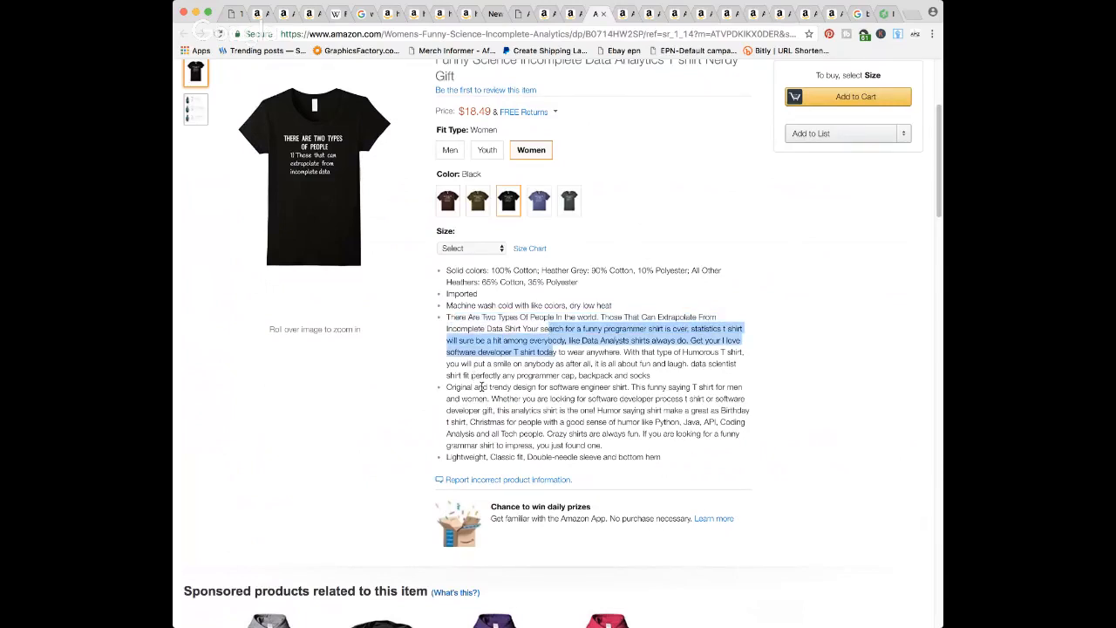
drag(484, 386, 552, 422)
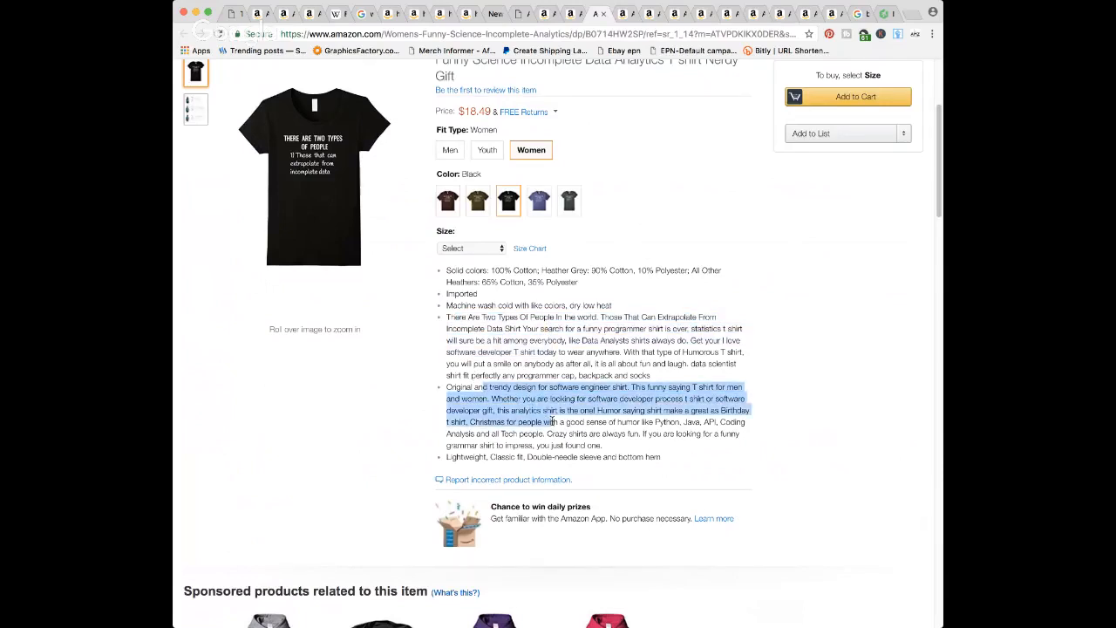
click(660, 422)
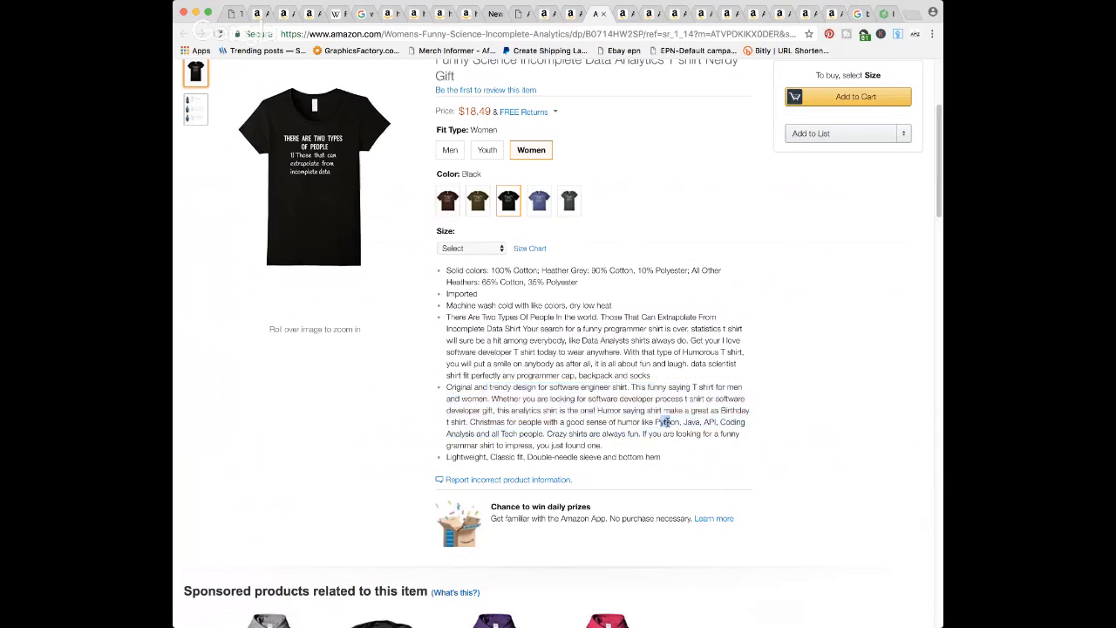
drag(656, 423, 696, 450)
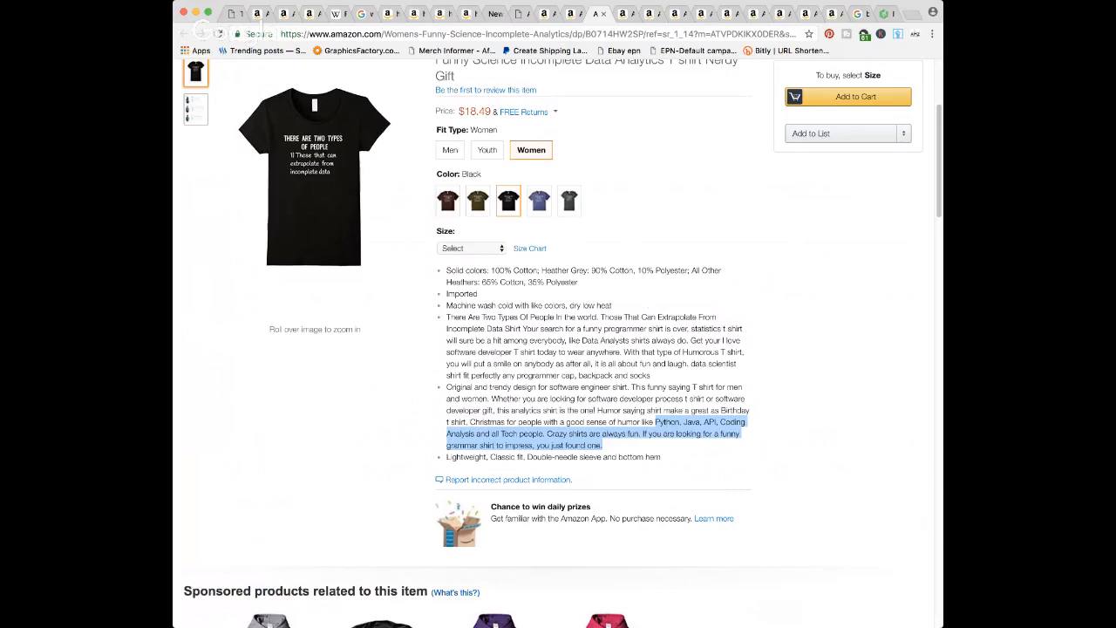
- Return to the navy shirt's details and insert "your software" before "with pride" in the second key product feature
click(469, 14)
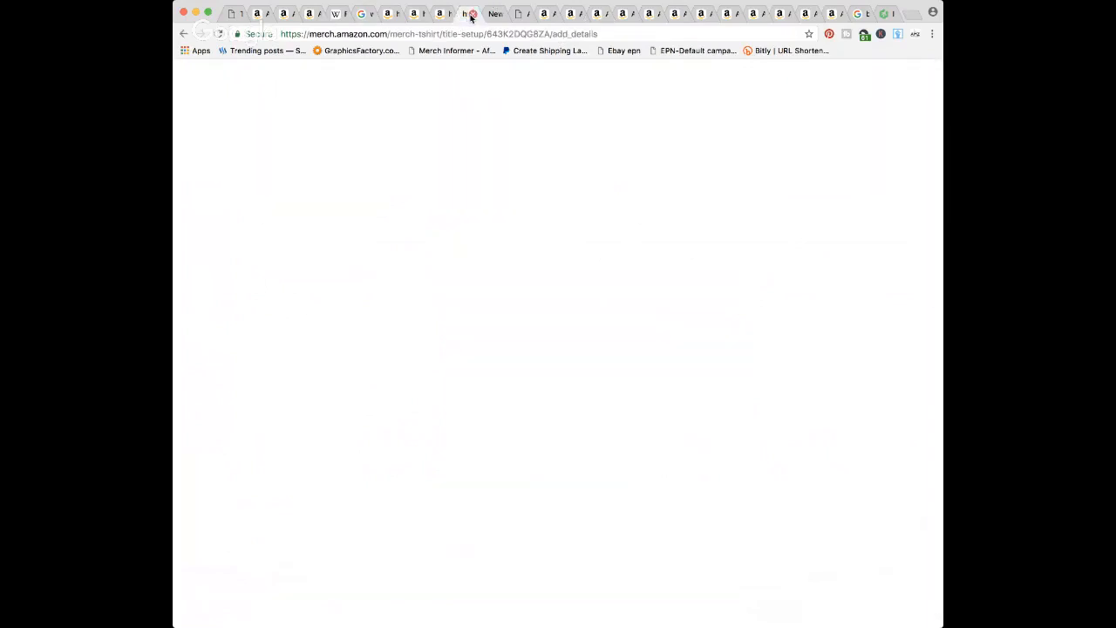
drag(631, 394, 669, 397)
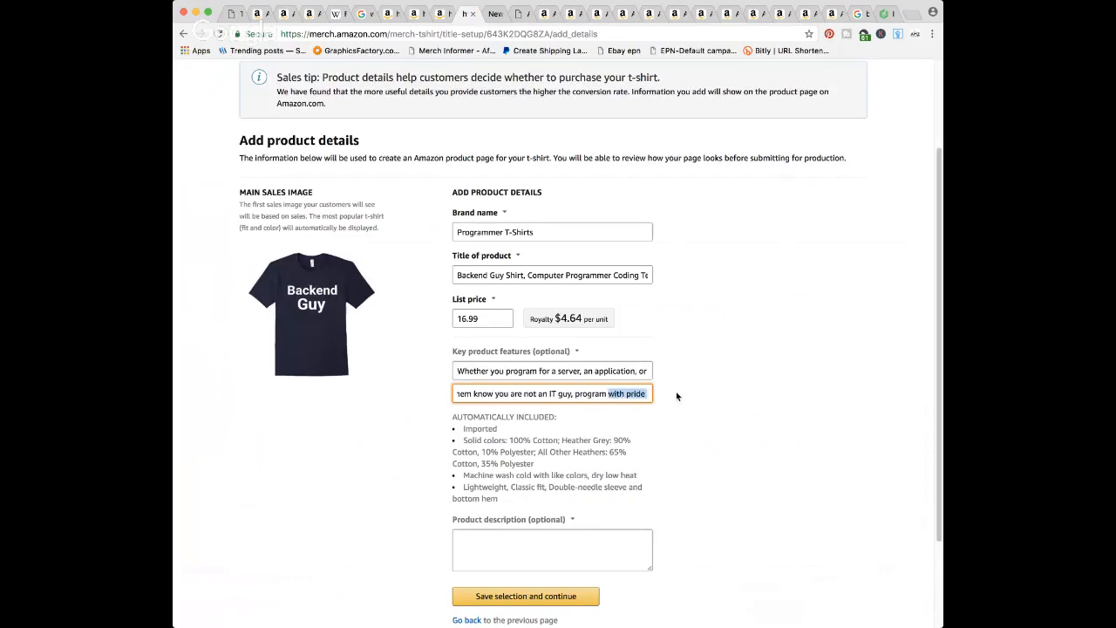
click(608, 393)
text(your software)
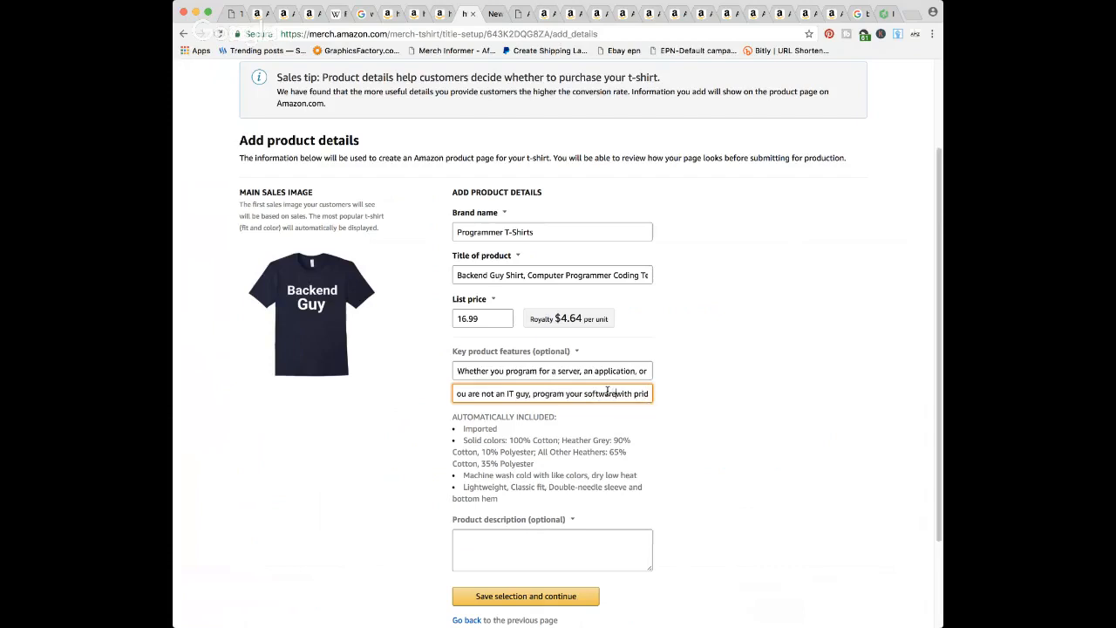
- Recheck the "Funny Science Incomplete Data Analytics" listing's bullets and append "with this software engineer shirt." to the second key product feature
click(546, 14)
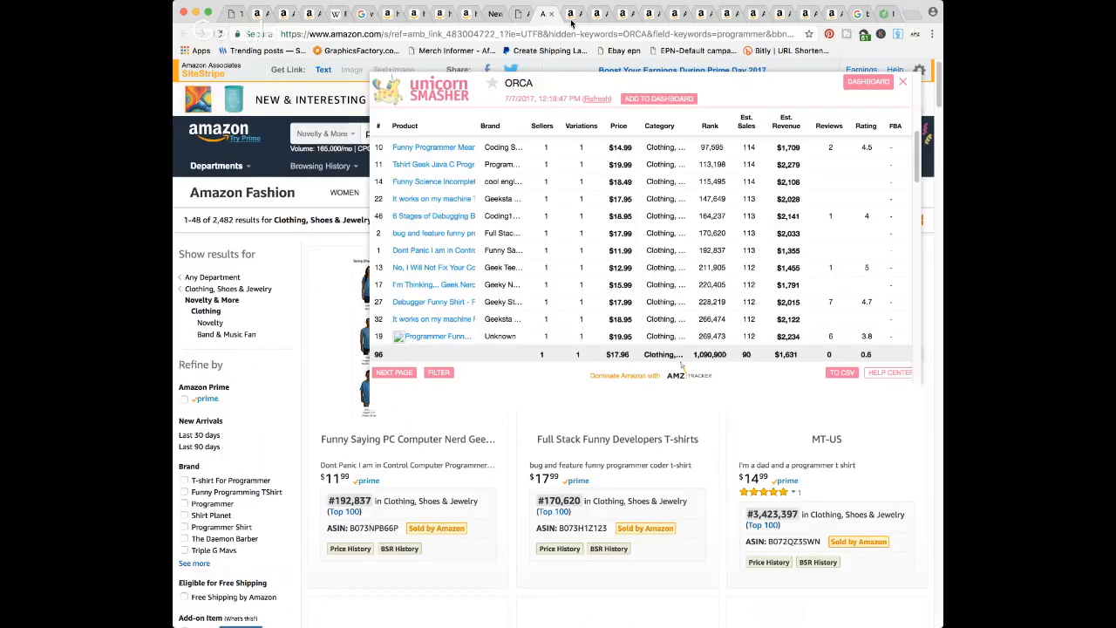
click(599, 13)
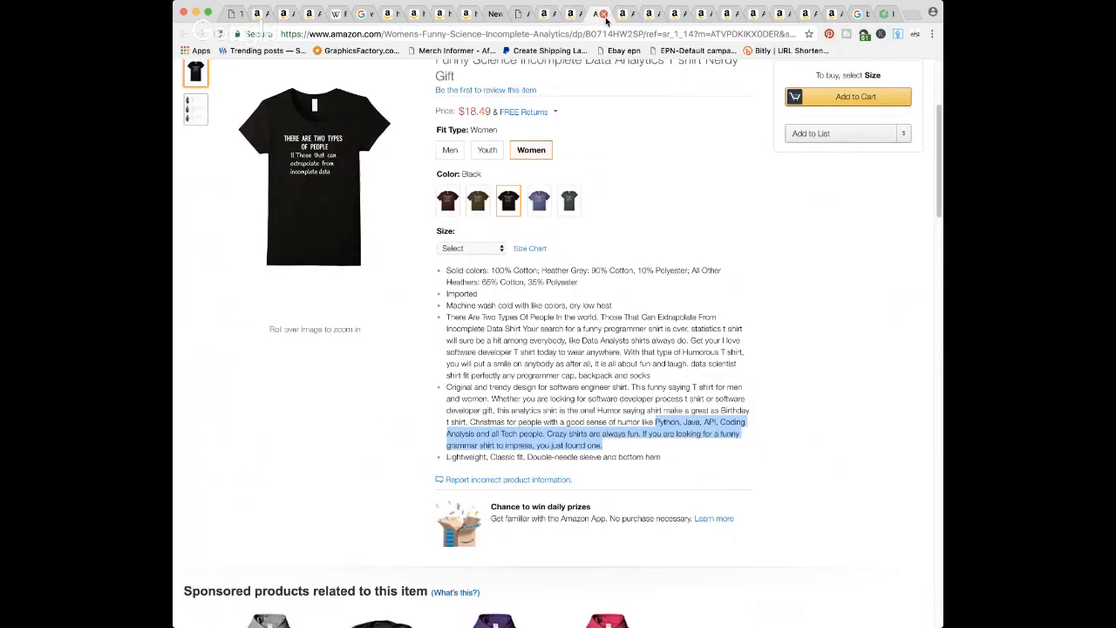
click(471, 18)
drag(589, 394, 653, 396)
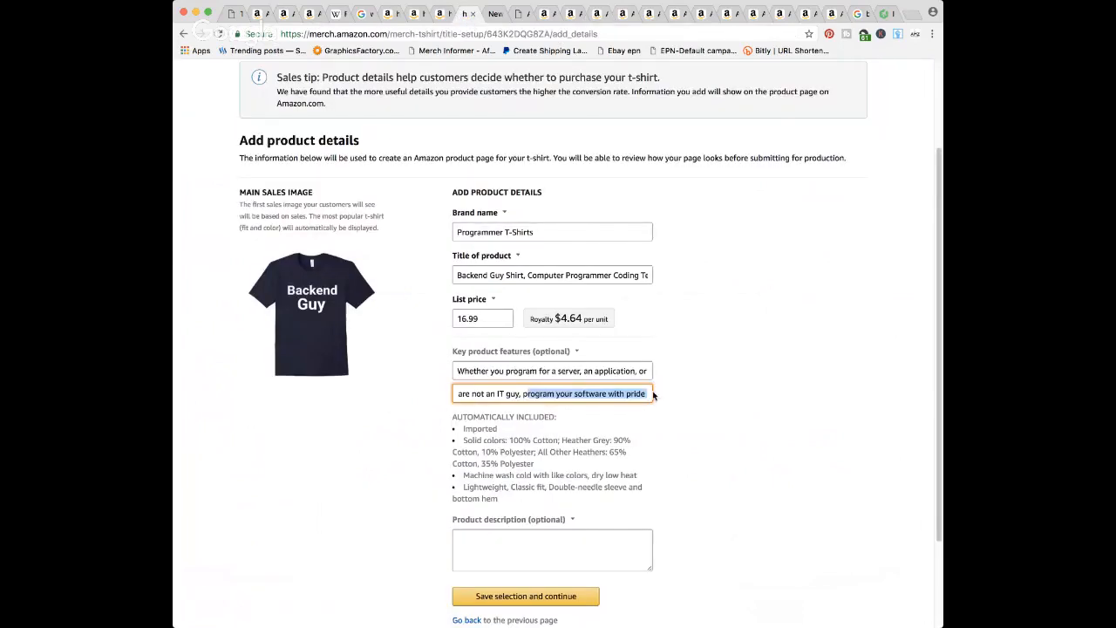
click(647, 394)
text(with)
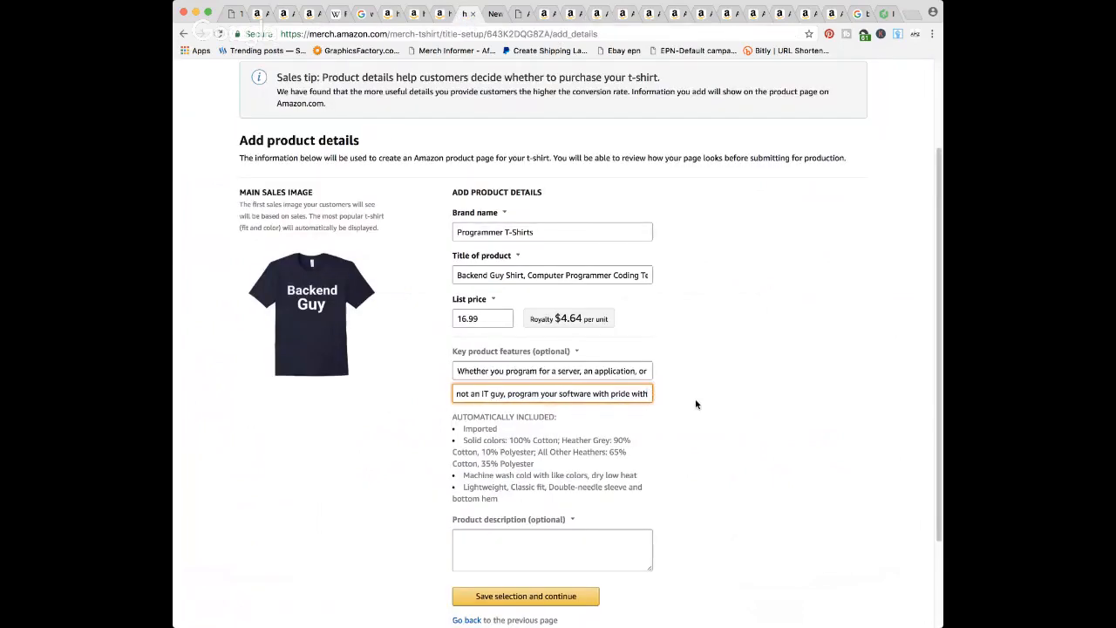
text( this sof)
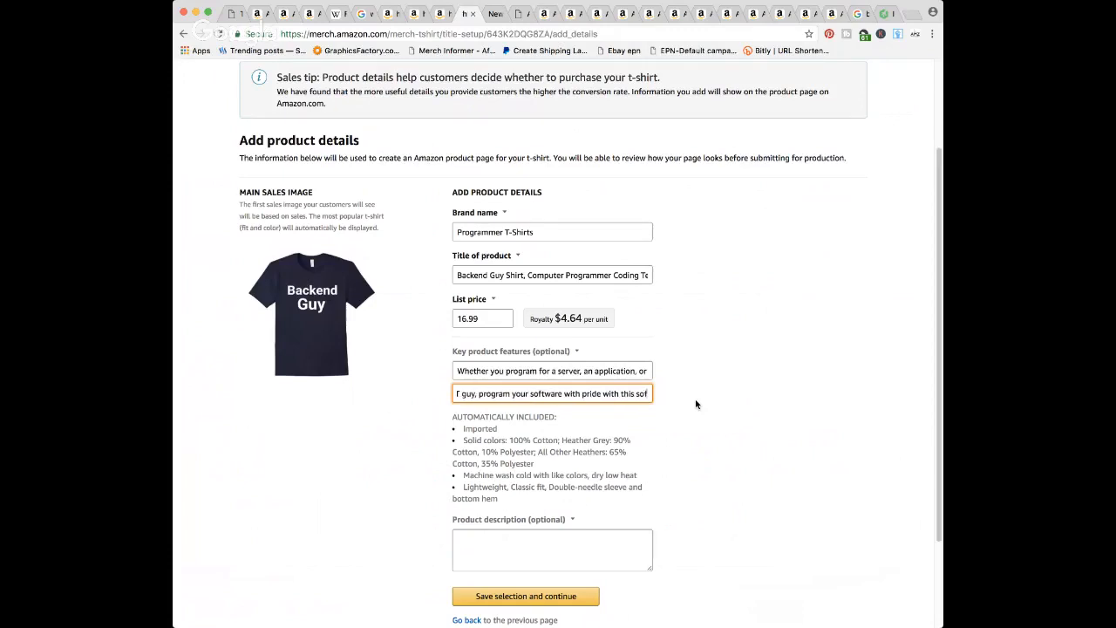
text(tware eng)
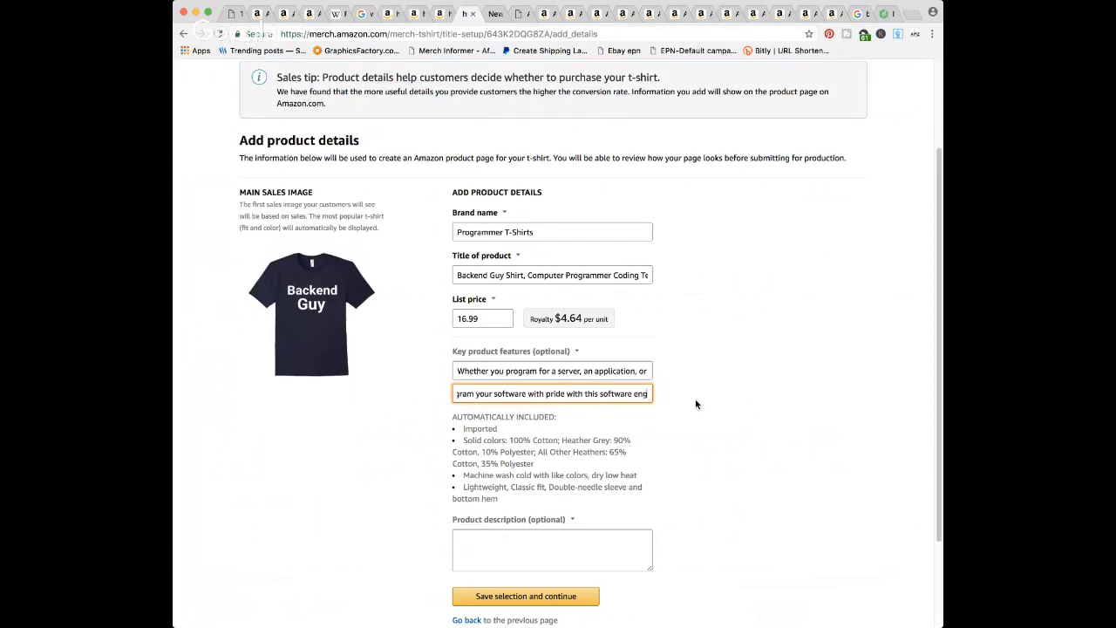
text(ineer shirt)
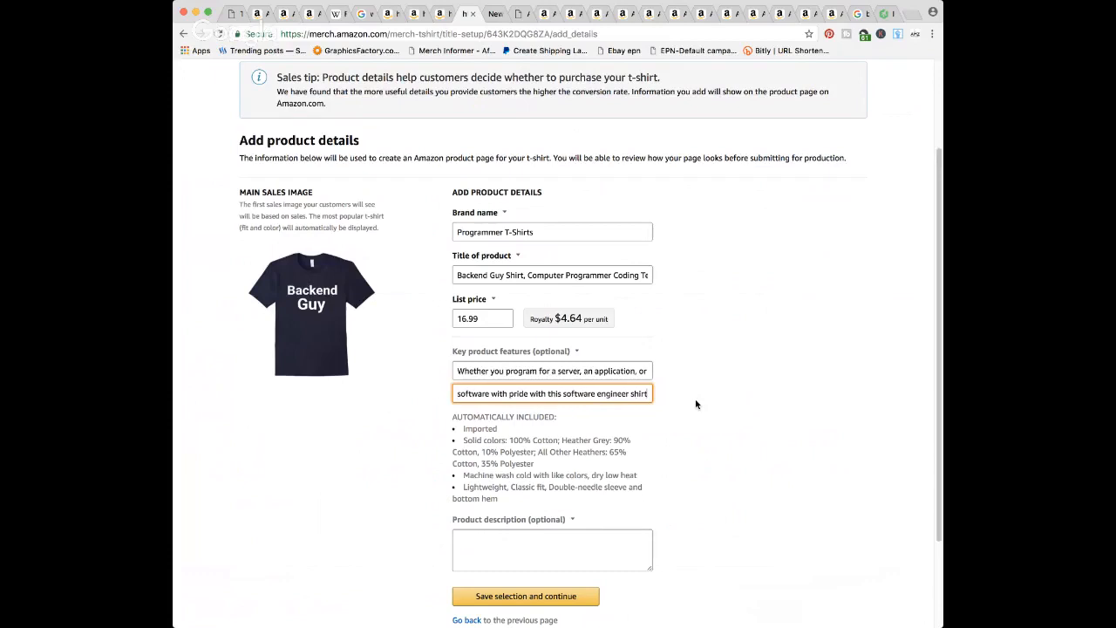
text(.)
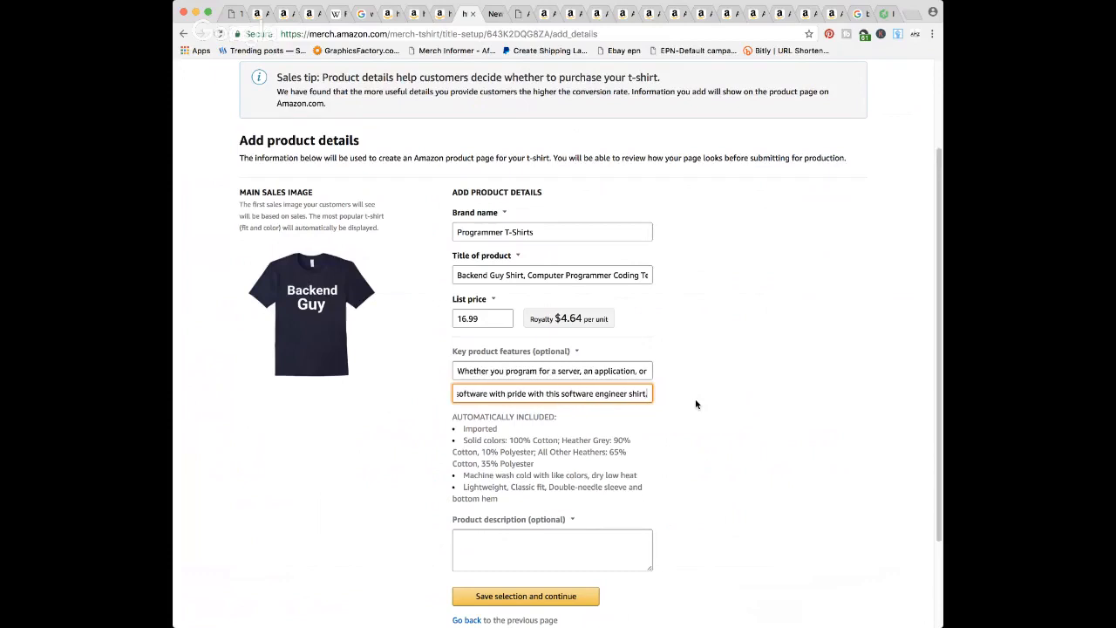
- Return to the USPTO trademark search form and search live marks for "python"
click(237, 14)
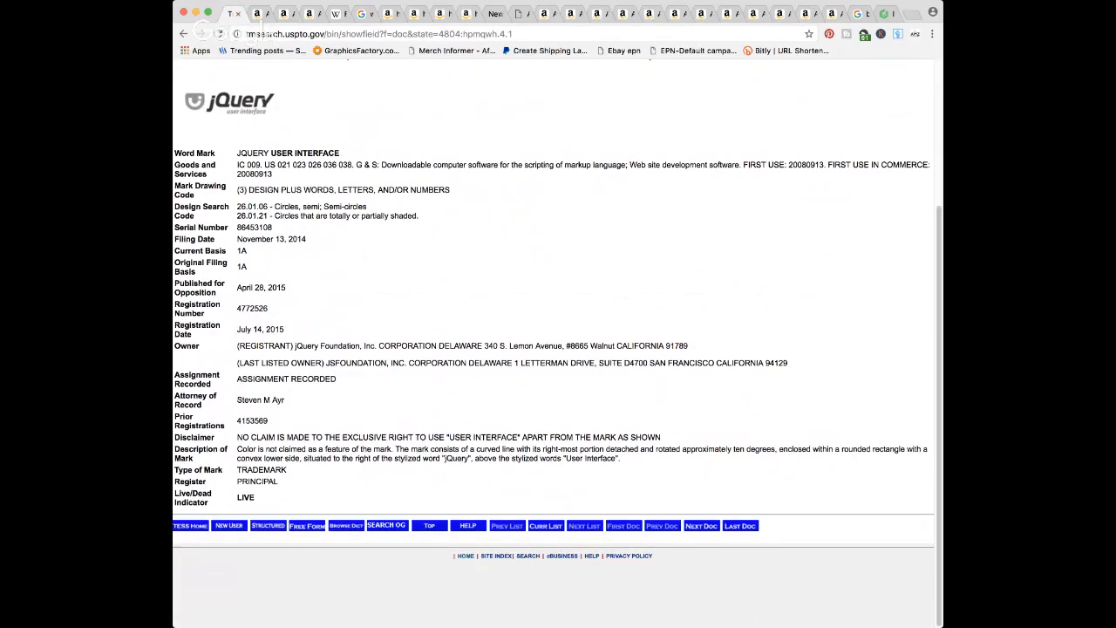
click(183, 33)
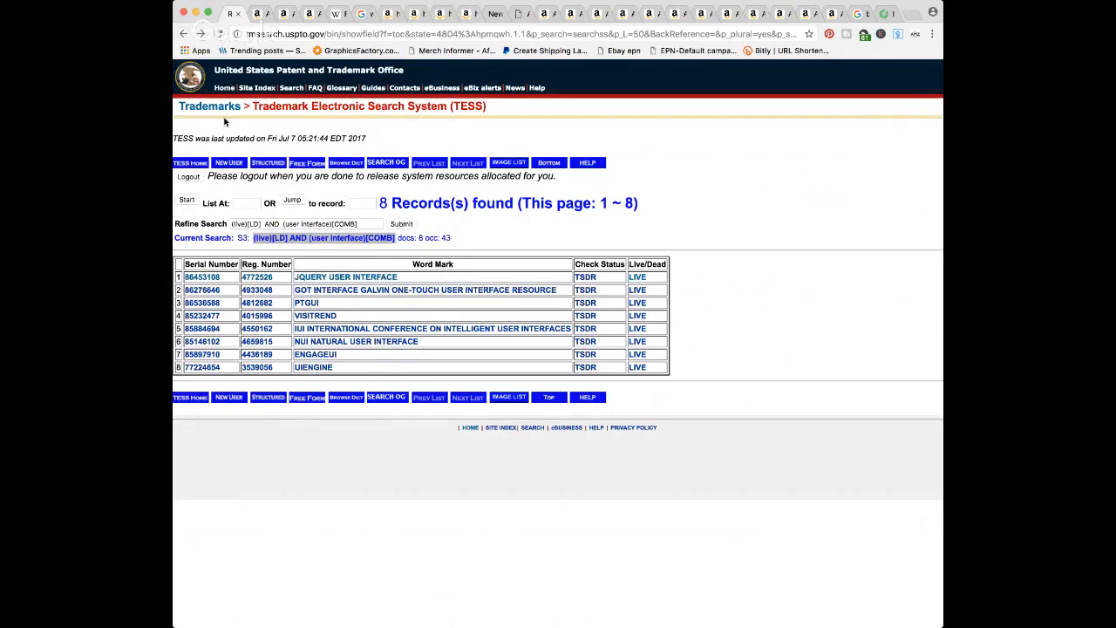
click(184, 35)
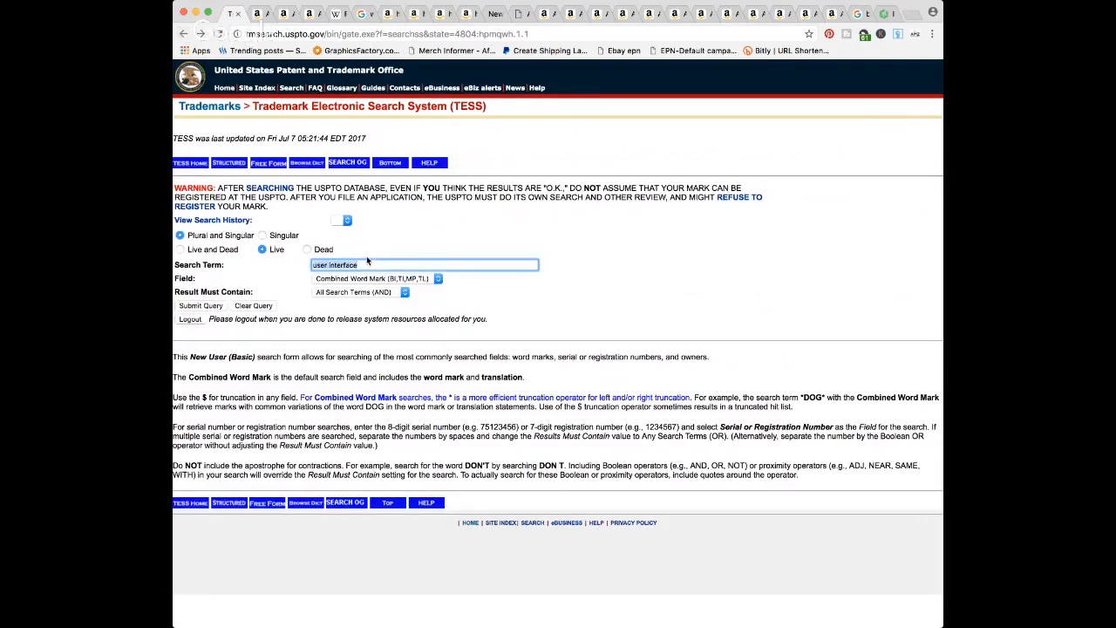
text(python)
click(204, 307)
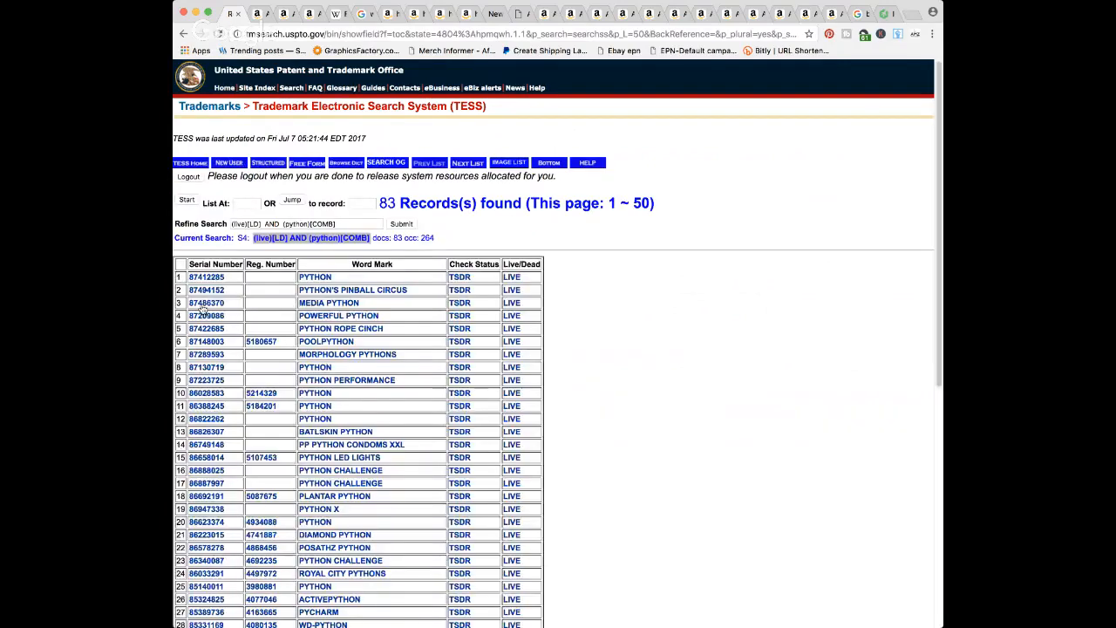
click(220, 304)
- Open the live records whose word mark is exactly PYTHON from the first results page, each in its own background page
super+click(513, 279)
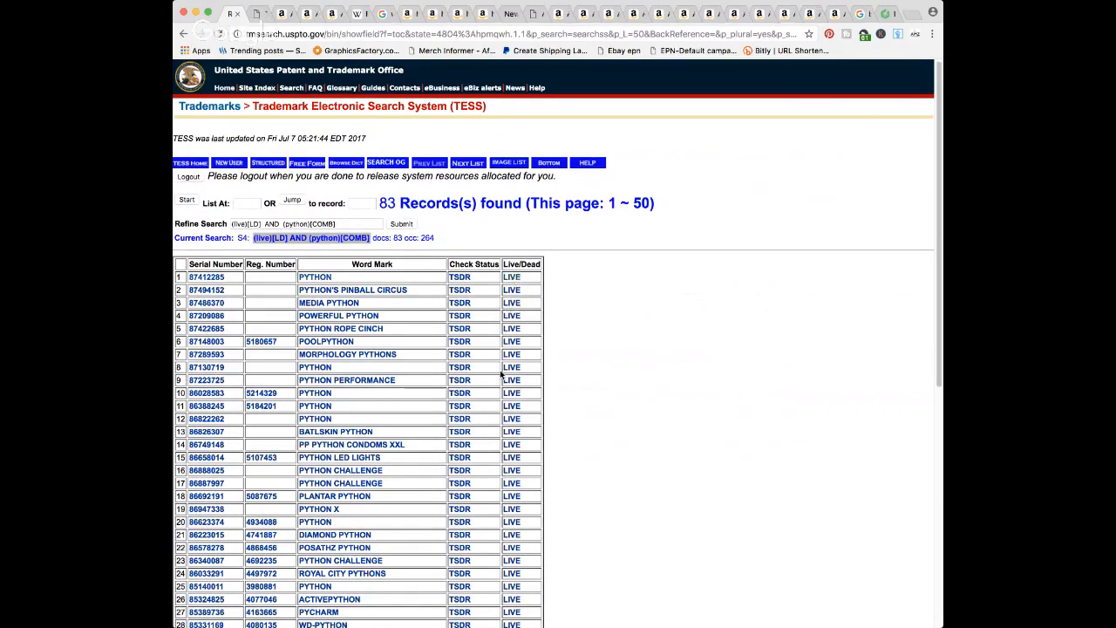
super+click(512, 395)
super+click(512, 406)
super+click(512, 419)
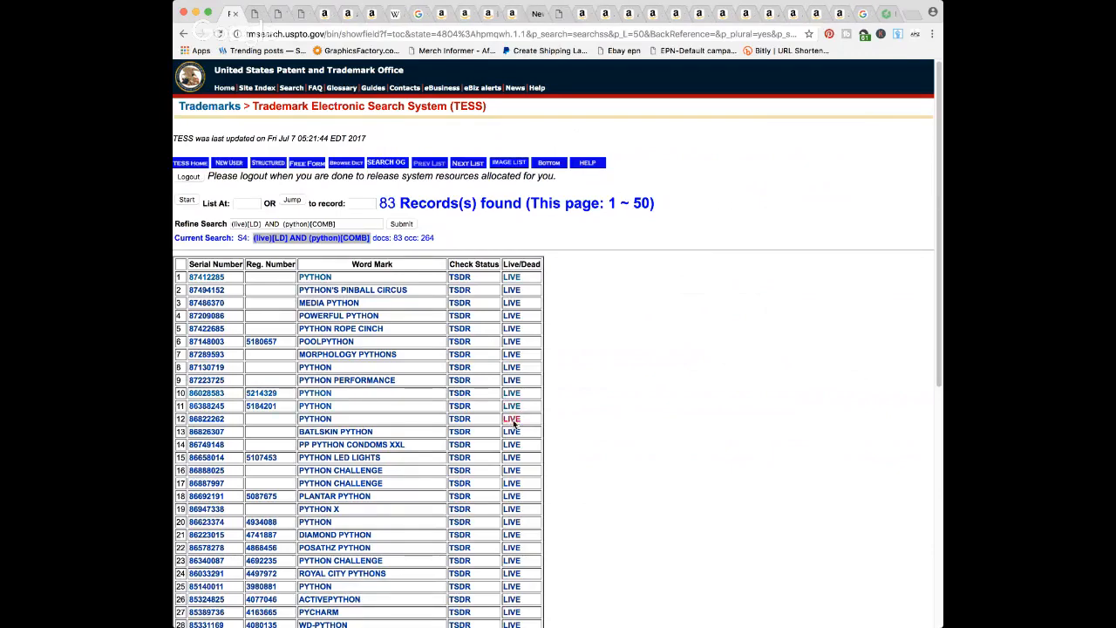
scroll(515, 424, down, 1)
scroll(514, 424, down, 1)
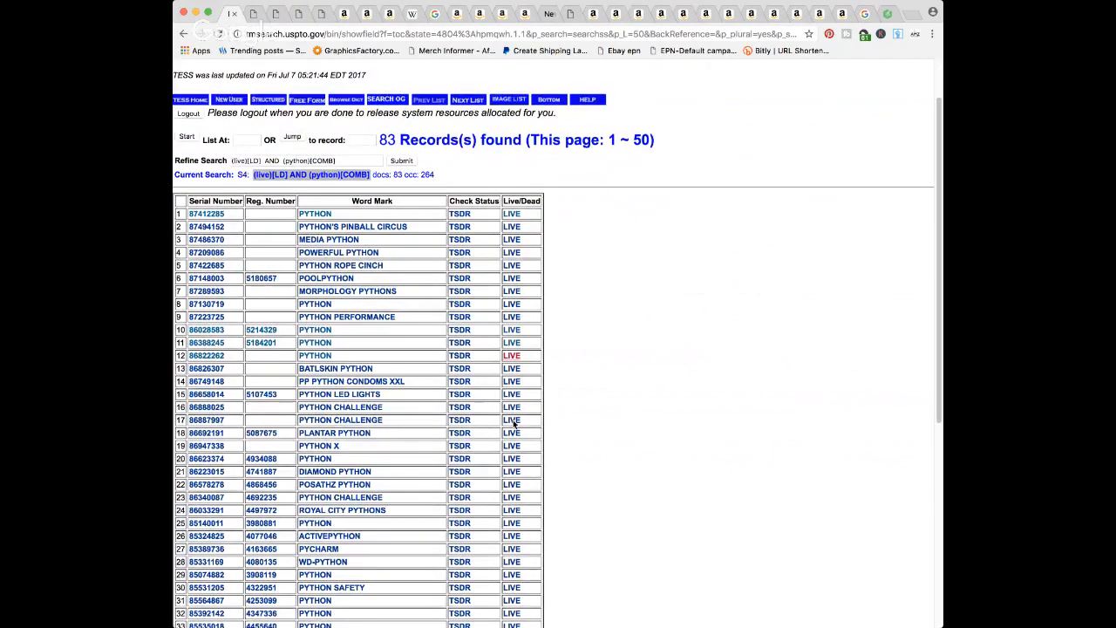
scroll(513, 423, down, 4)
super+click(512, 431)
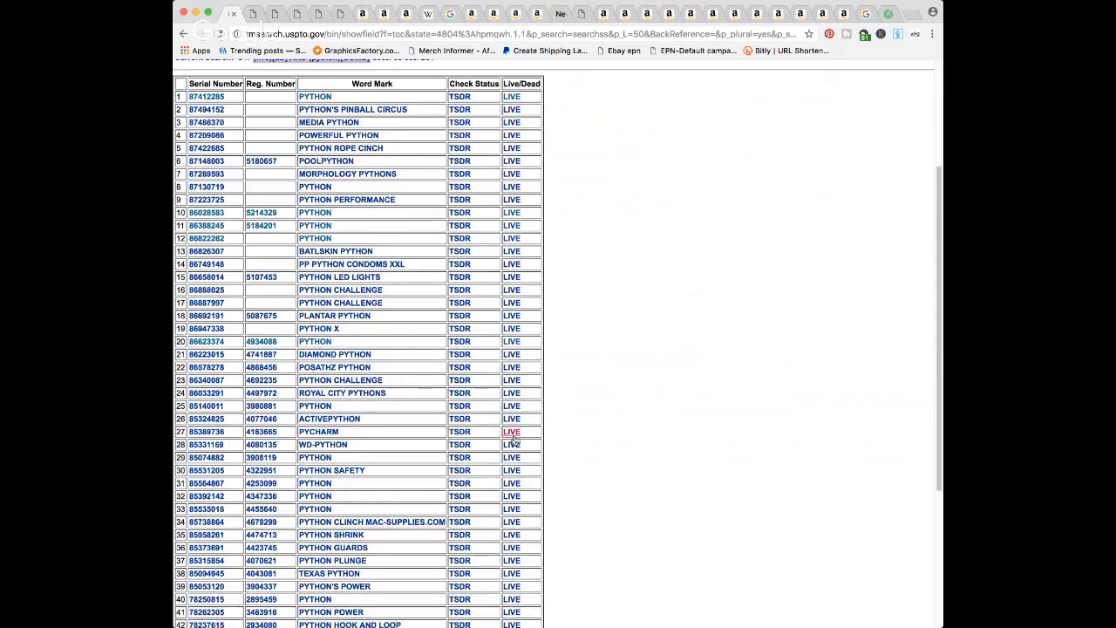
super+click(512, 496)
super+click(512, 509)
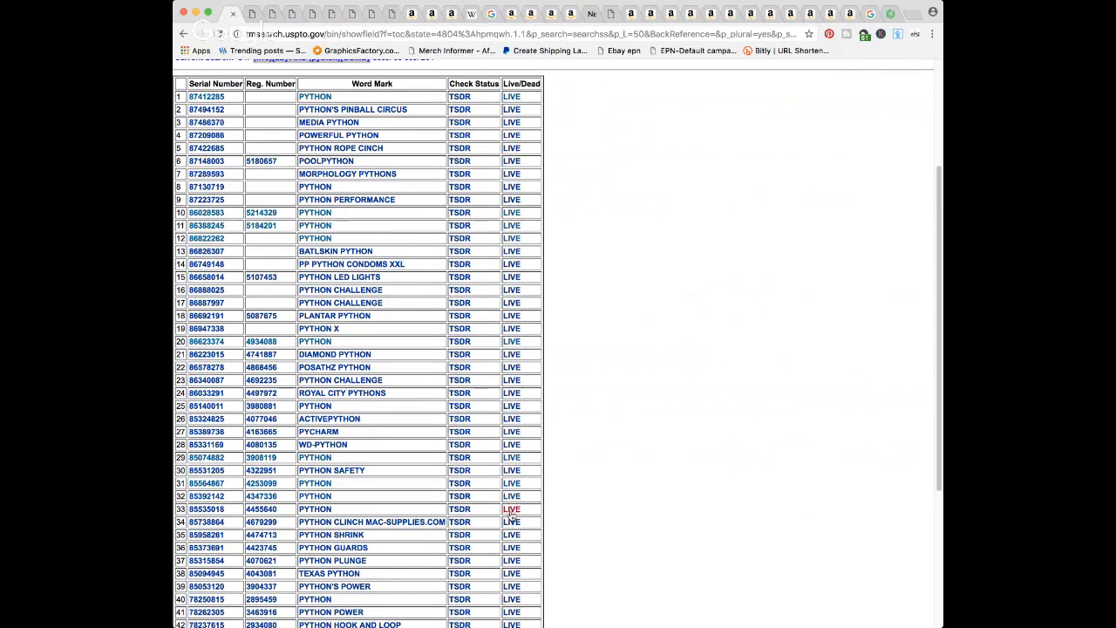
scroll(511, 515, down, 1)
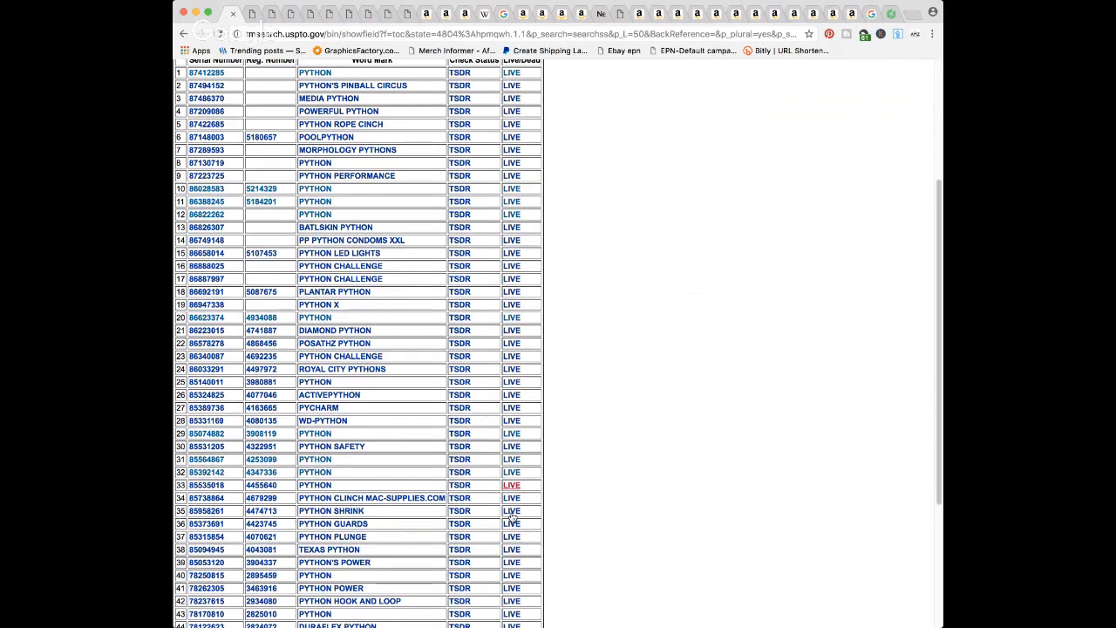
scroll(512, 518, down, 5)
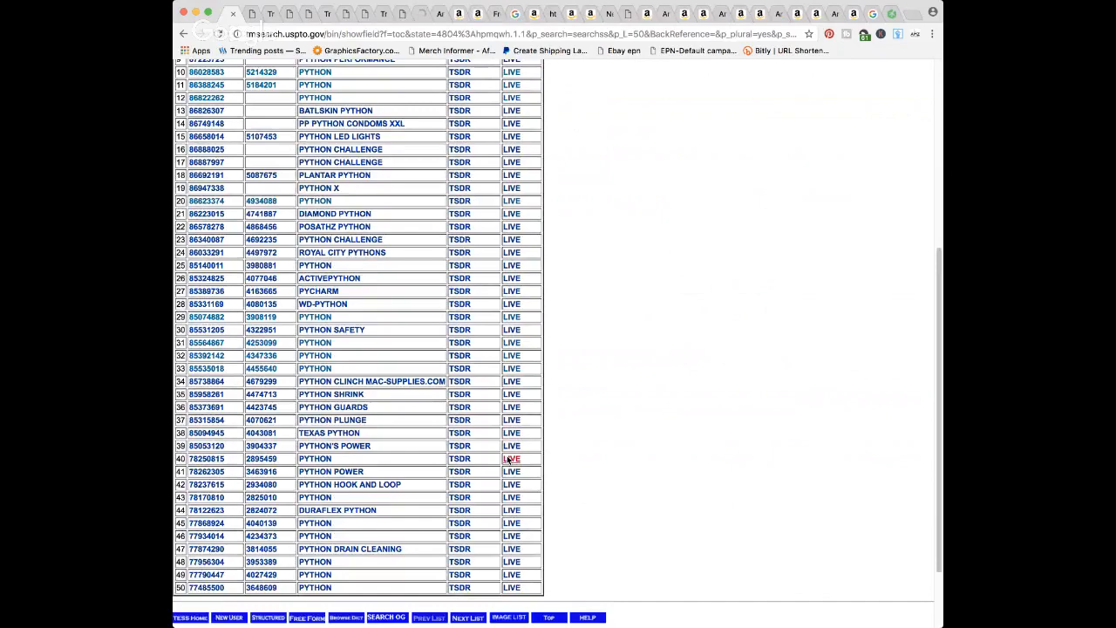
scroll(509, 460, down, 2)
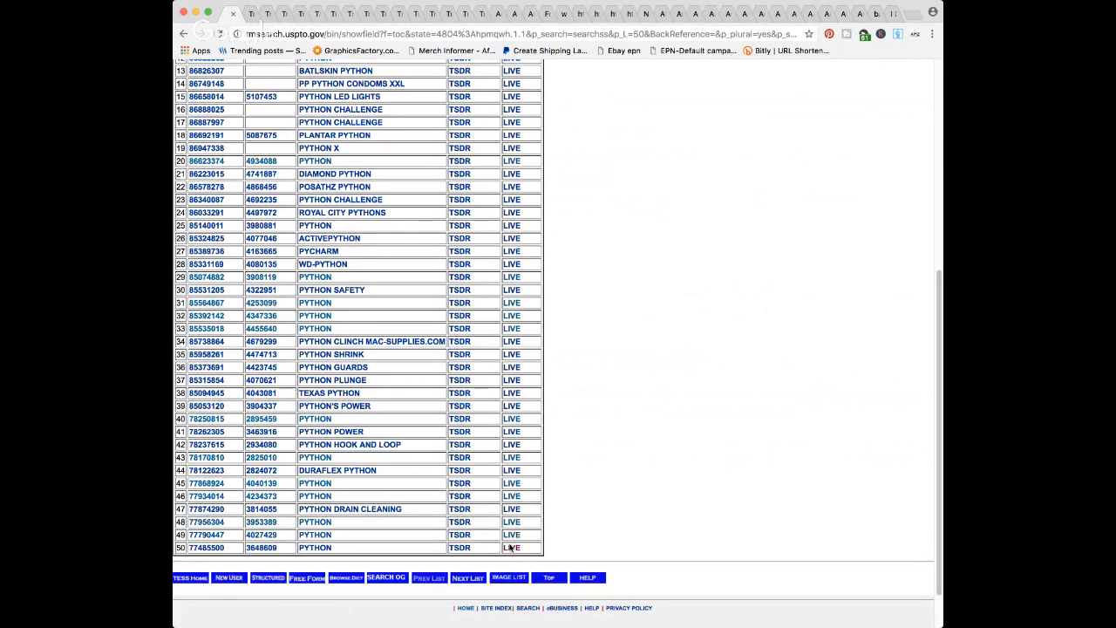
- Examine the goods and services of each opened PYTHON trademark record, closing each one once checked, and return to the results list
click(250, 12)
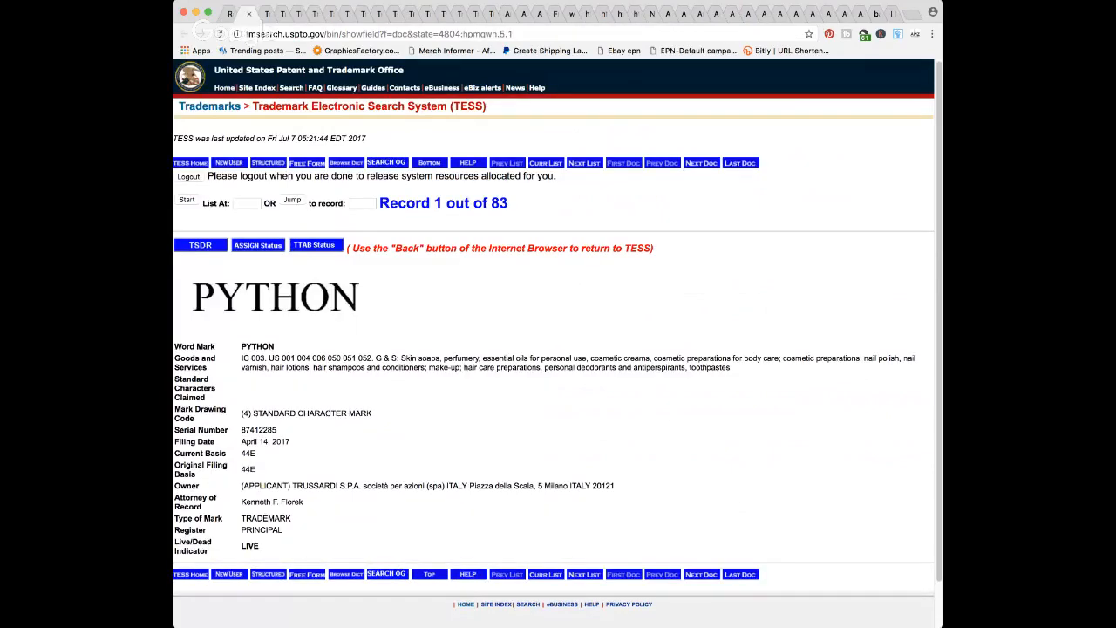
click(251, 15)
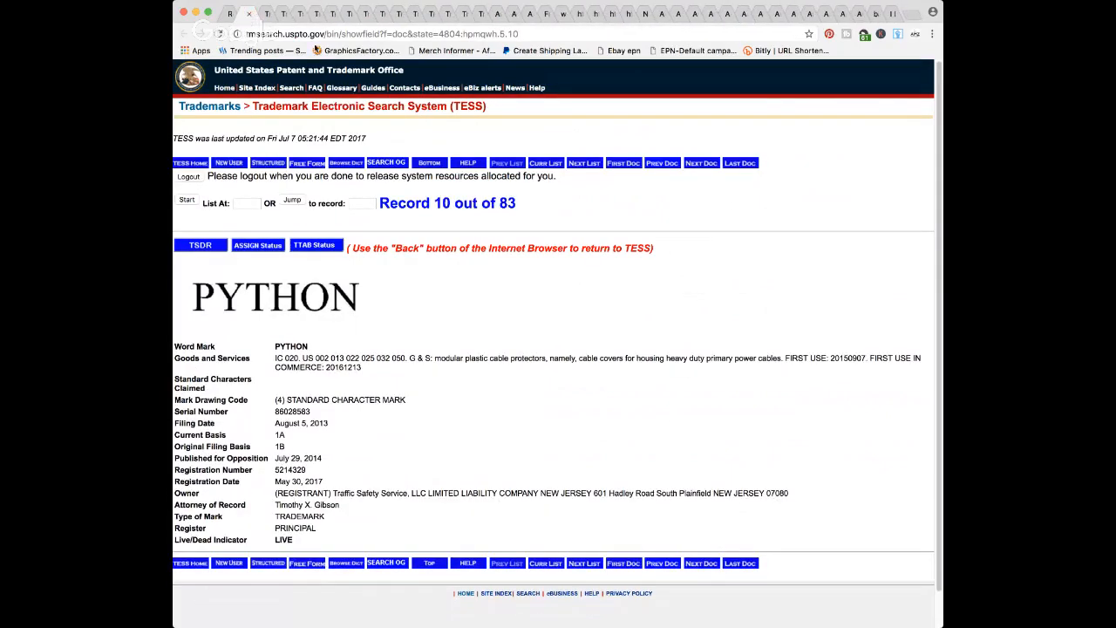
click(250, 14)
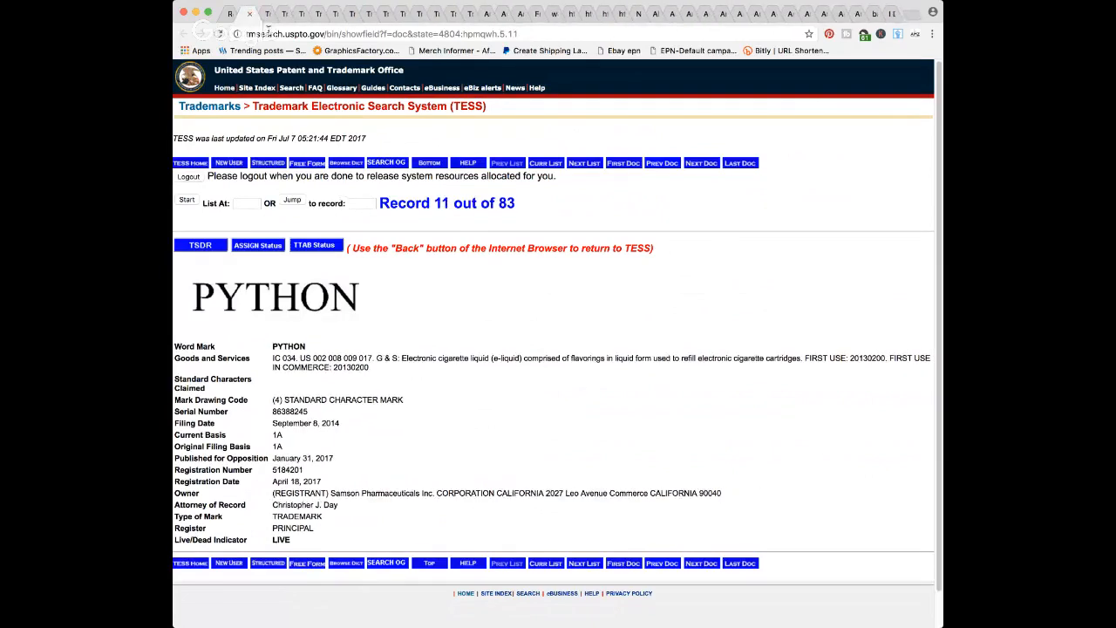
click(249, 14)
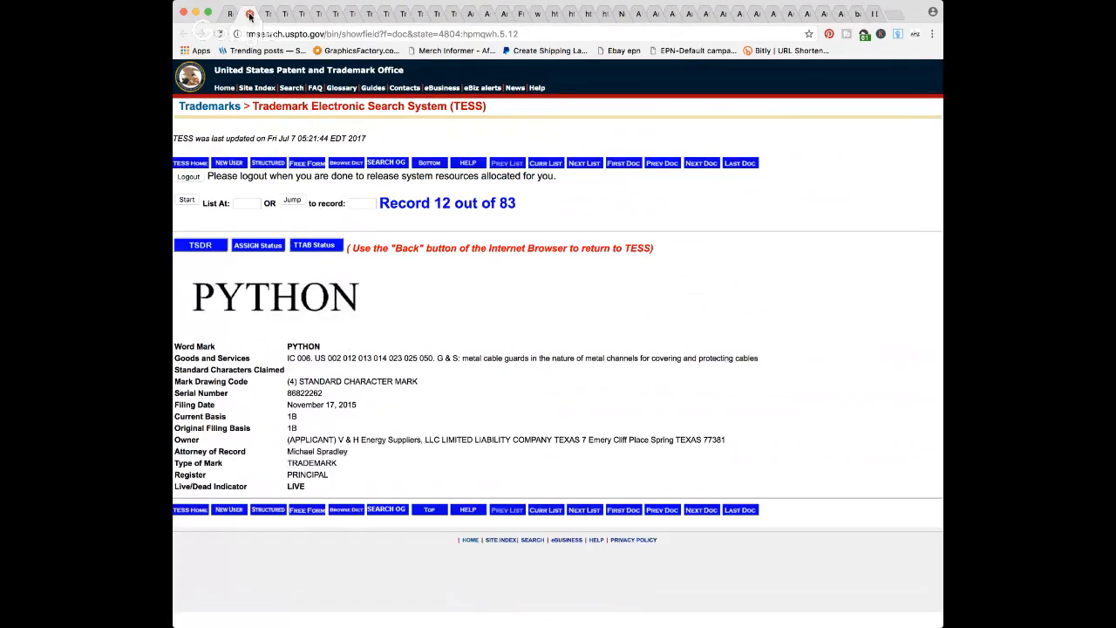
click(249, 15)
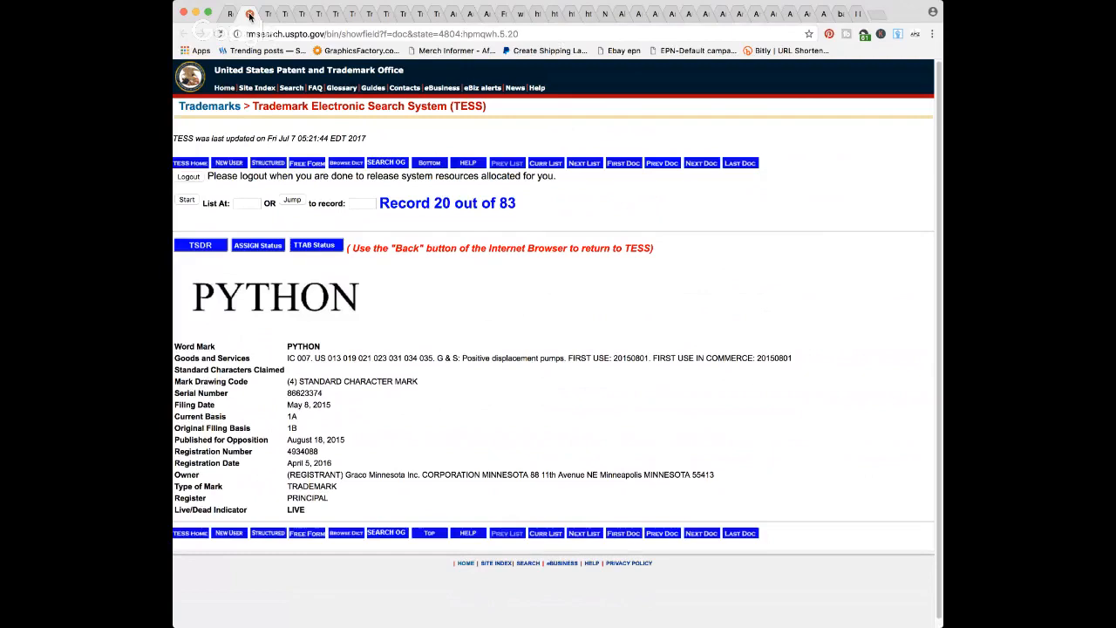
click(250, 15)
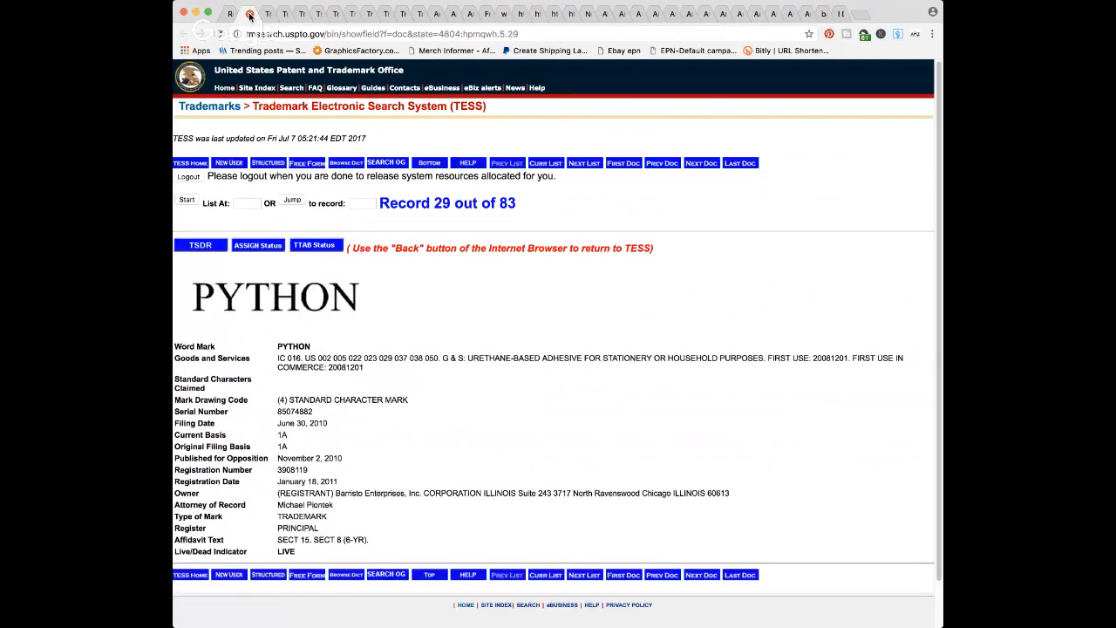
click(250, 15)
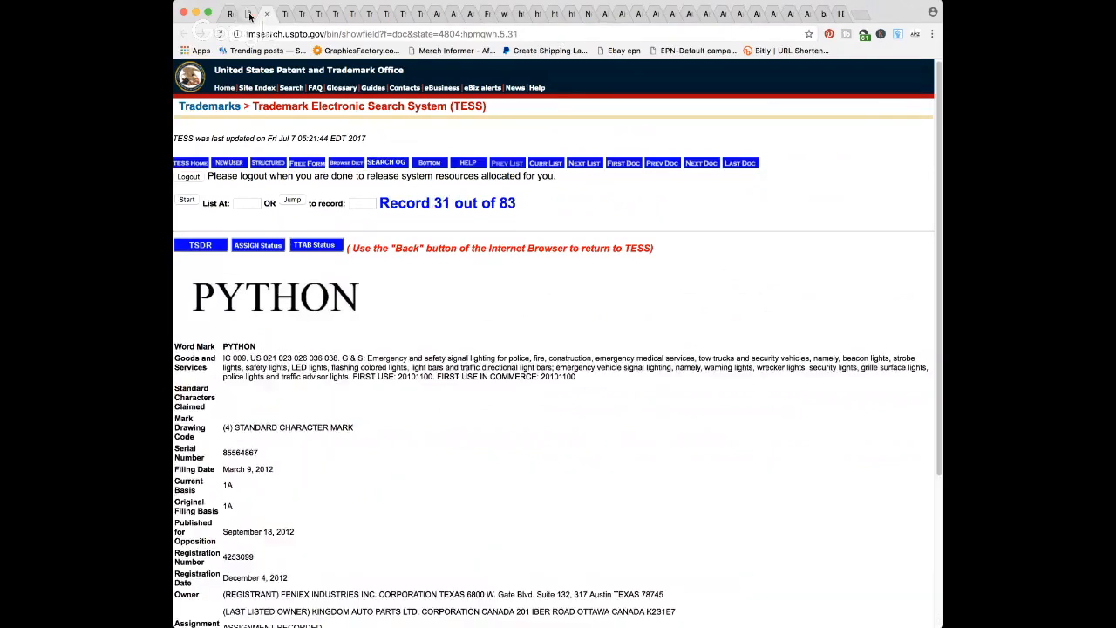
click(249, 15)
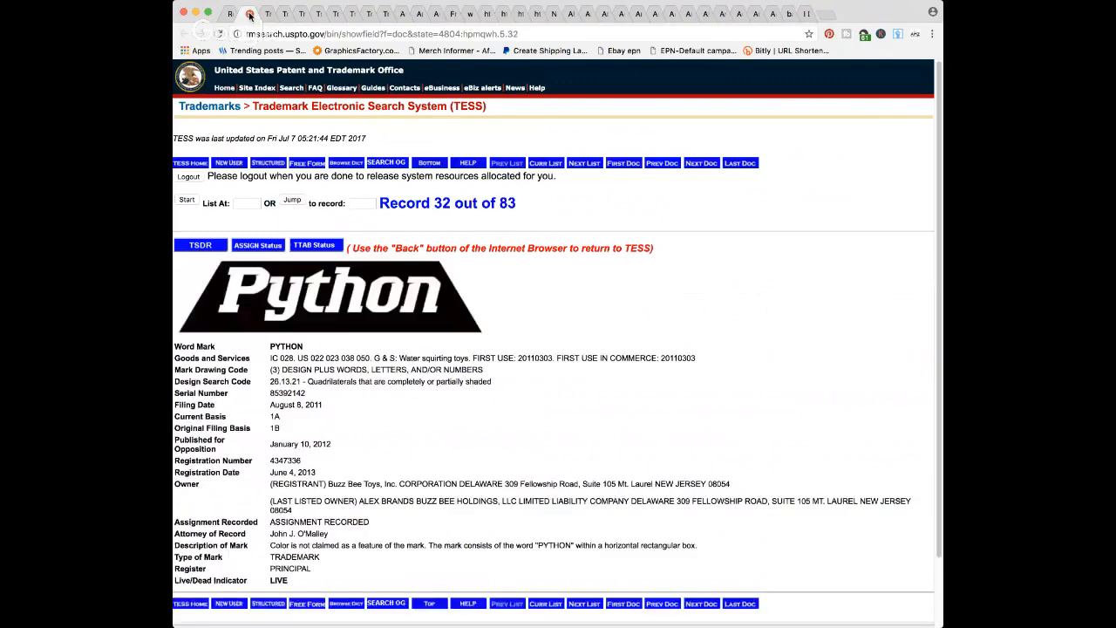
click(250, 15)
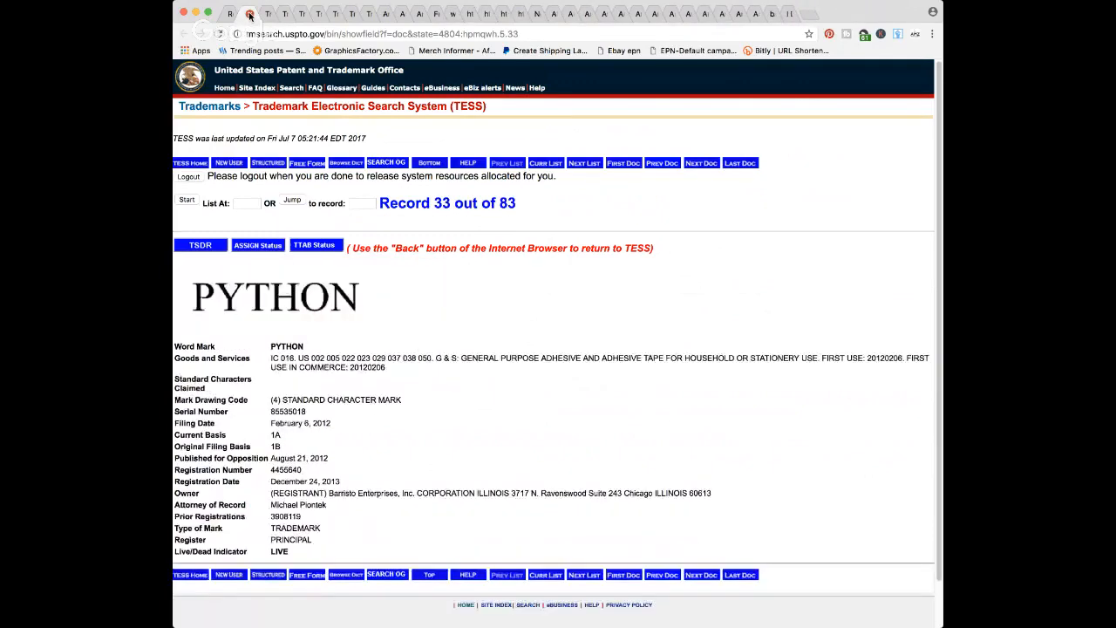
click(250, 15)
click(249, 15)
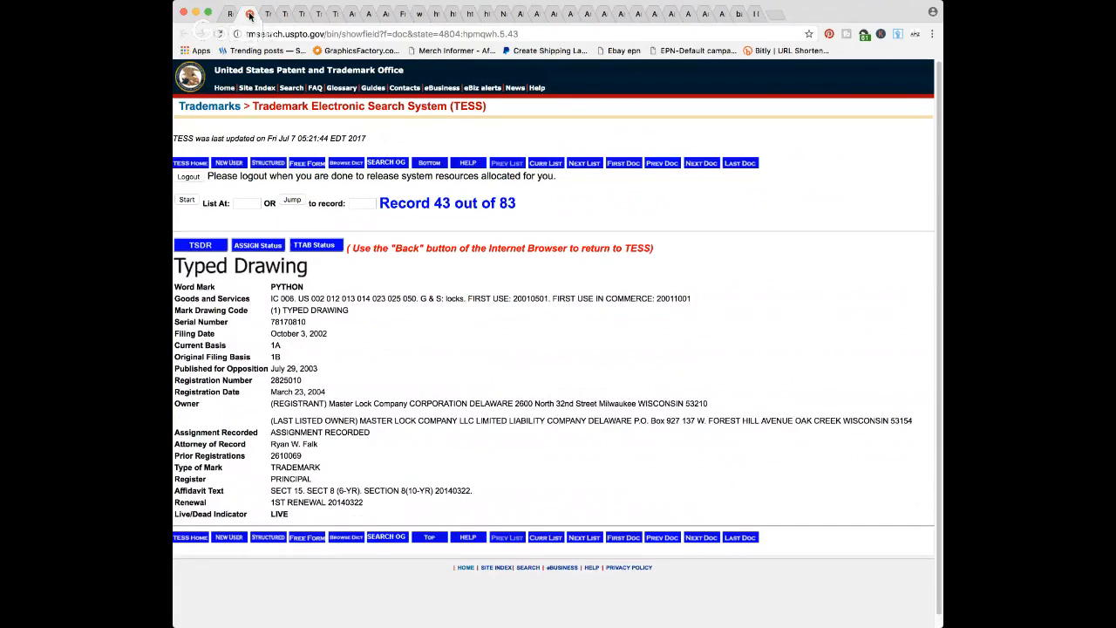
click(250, 15)
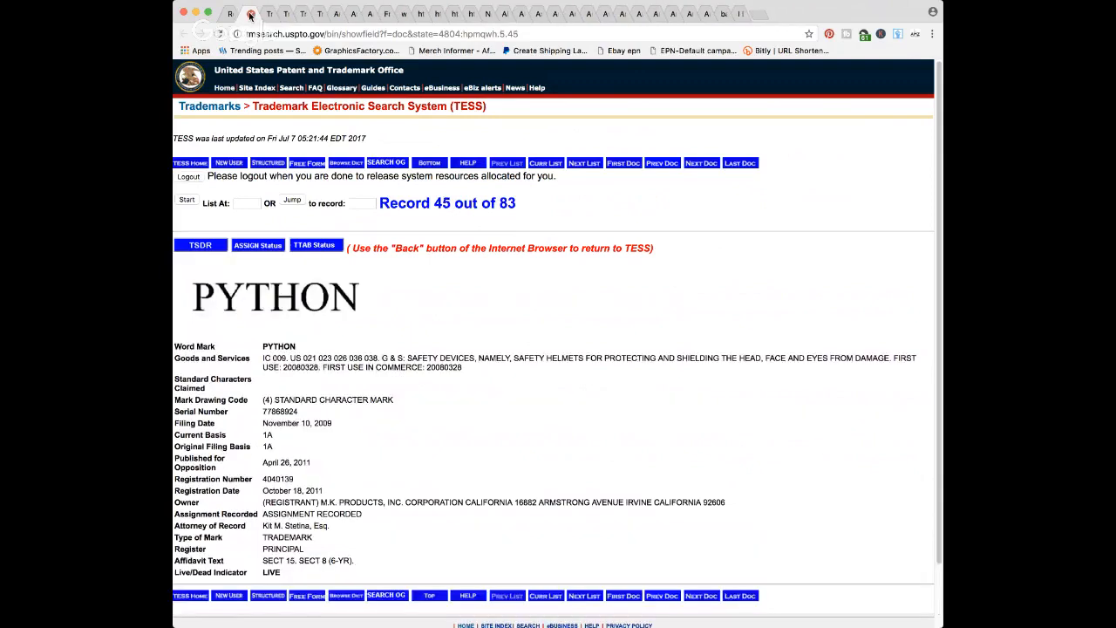
click(249, 15)
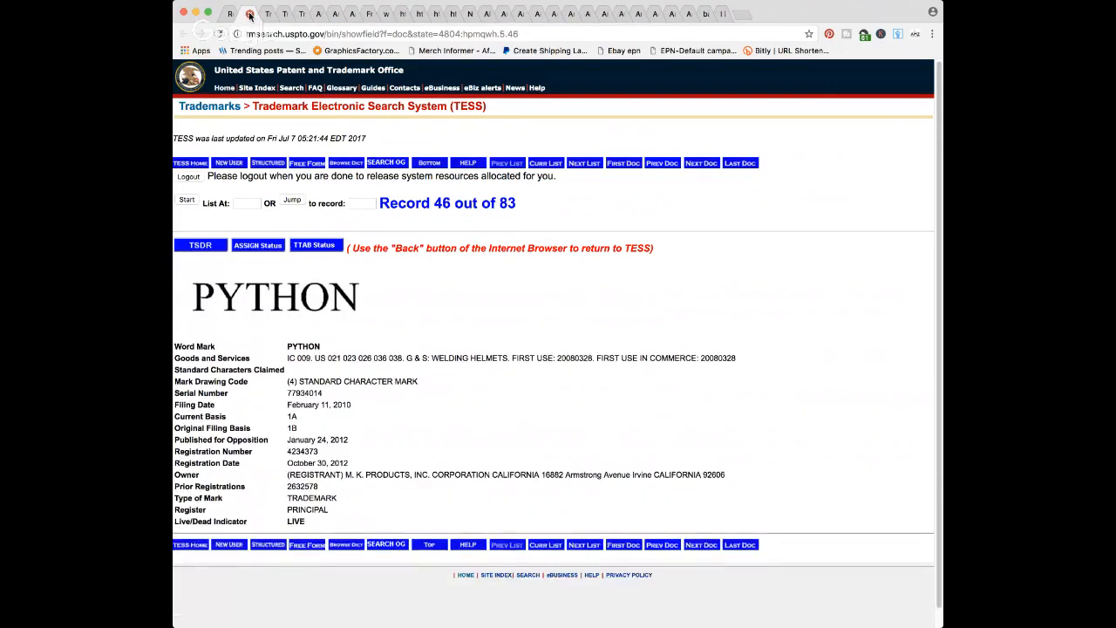
click(250, 15)
click(249, 15)
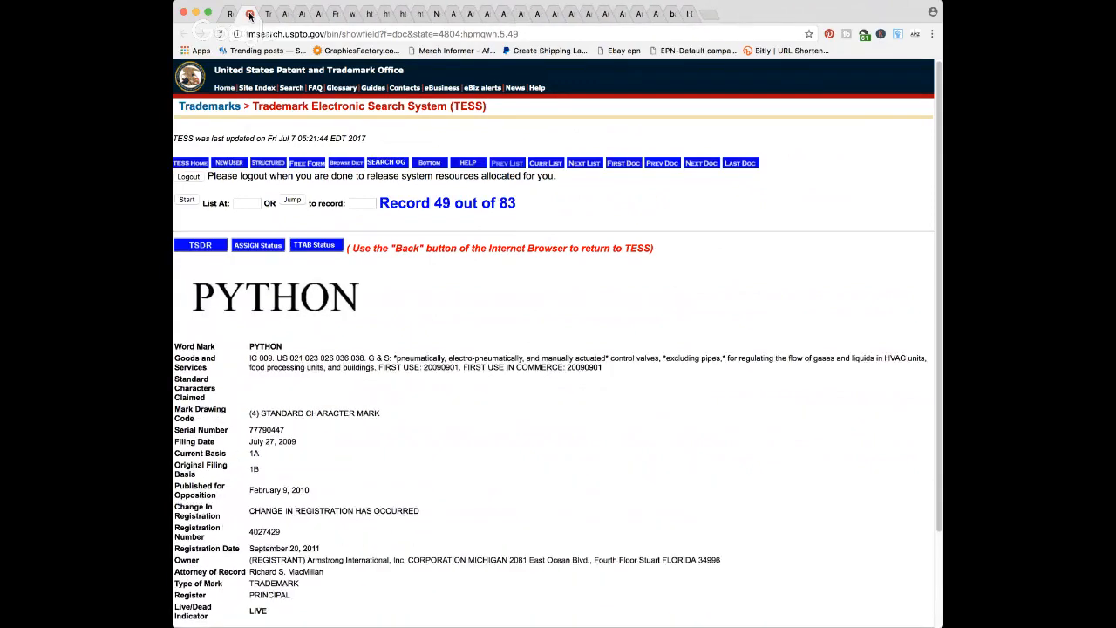
click(250, 15)
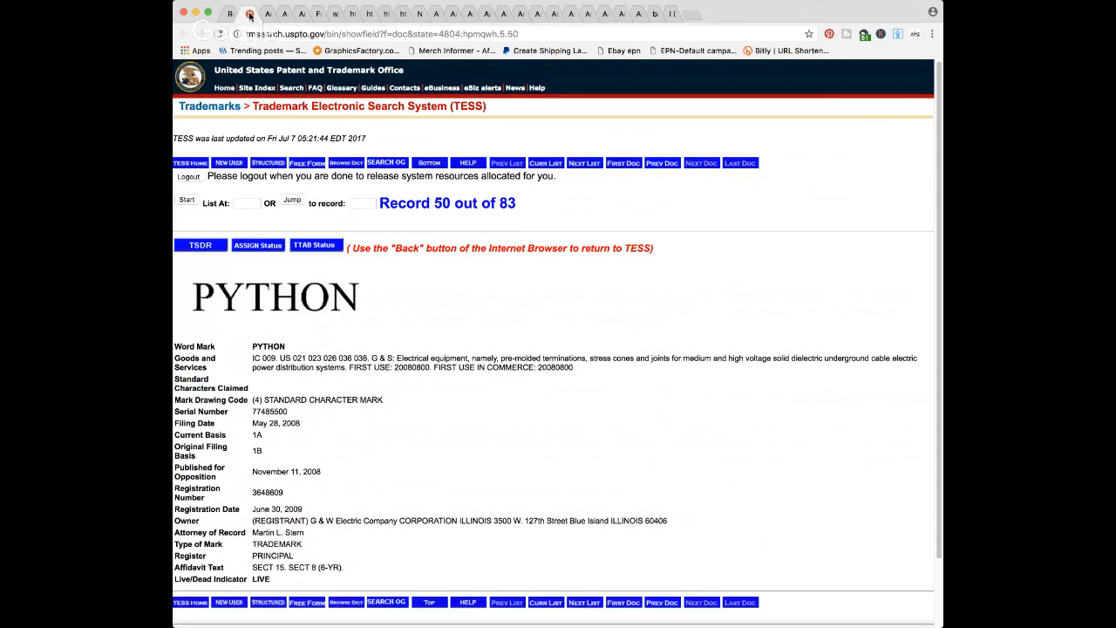
click(249, 15)
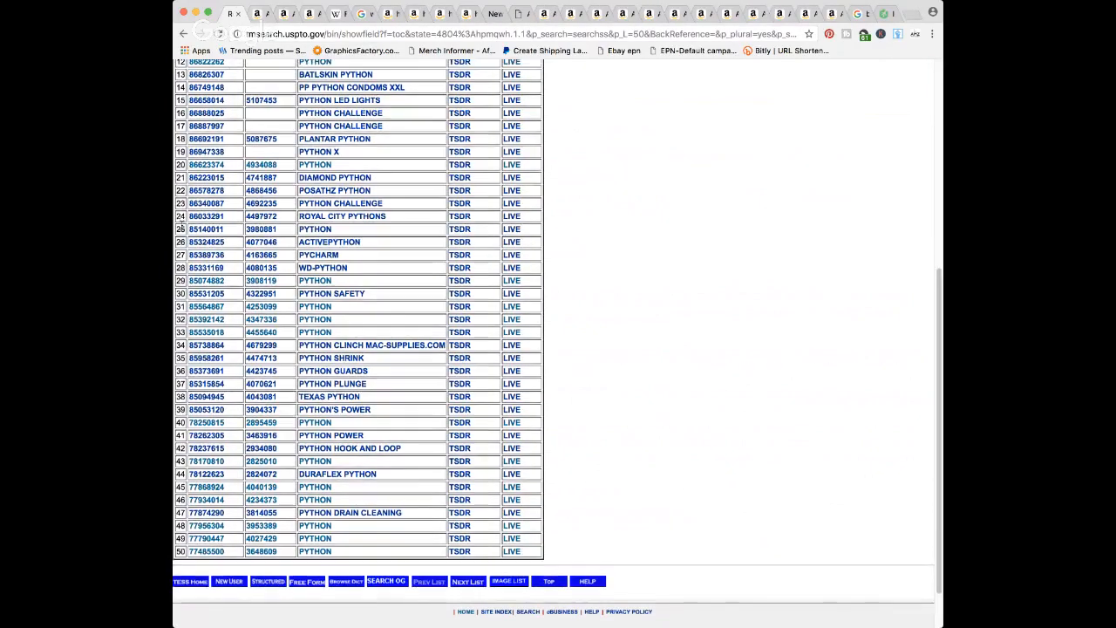
- Check the goods and services of PYTHON trademark record 29, close the trademark page and return to the t-shirt's product details form
click(512, 282)
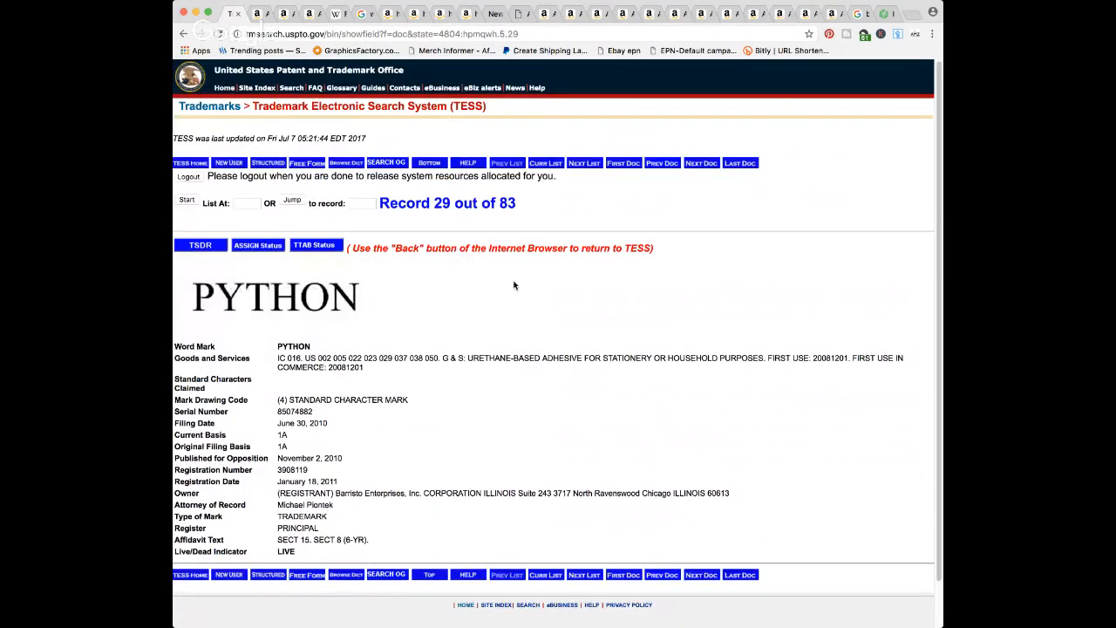
drag(467, 357, 409, 399)
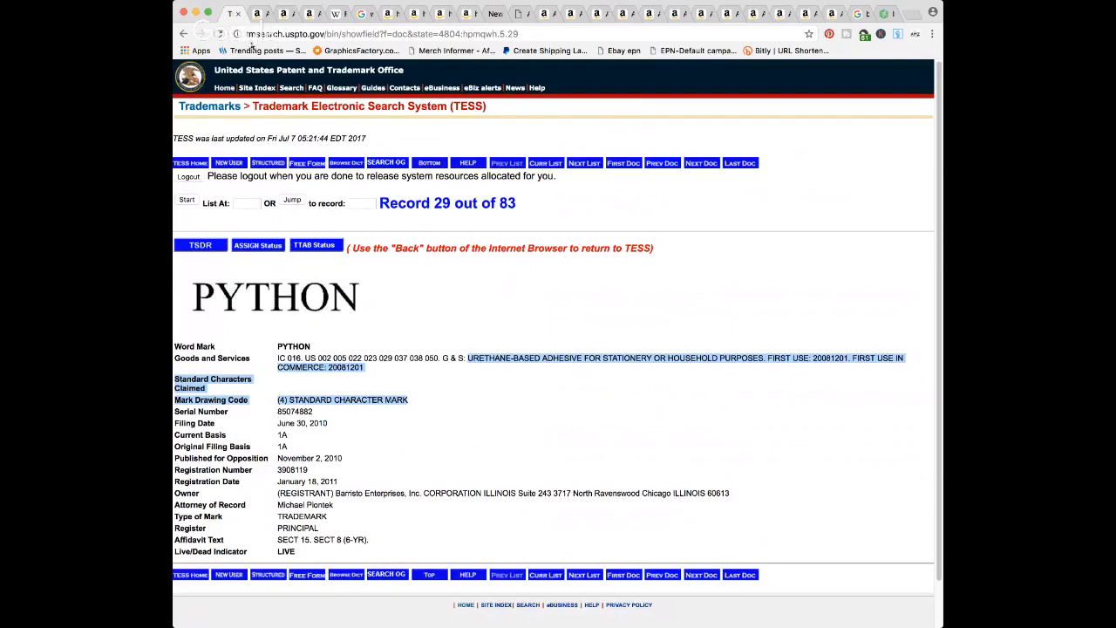
click(240, 15)
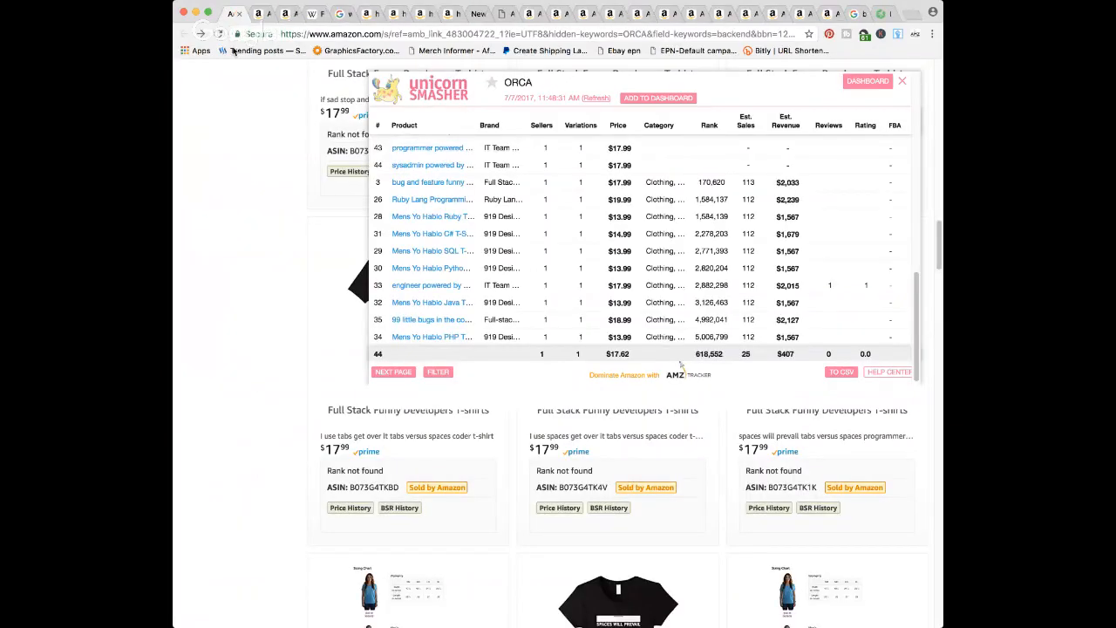
click(451, 14)
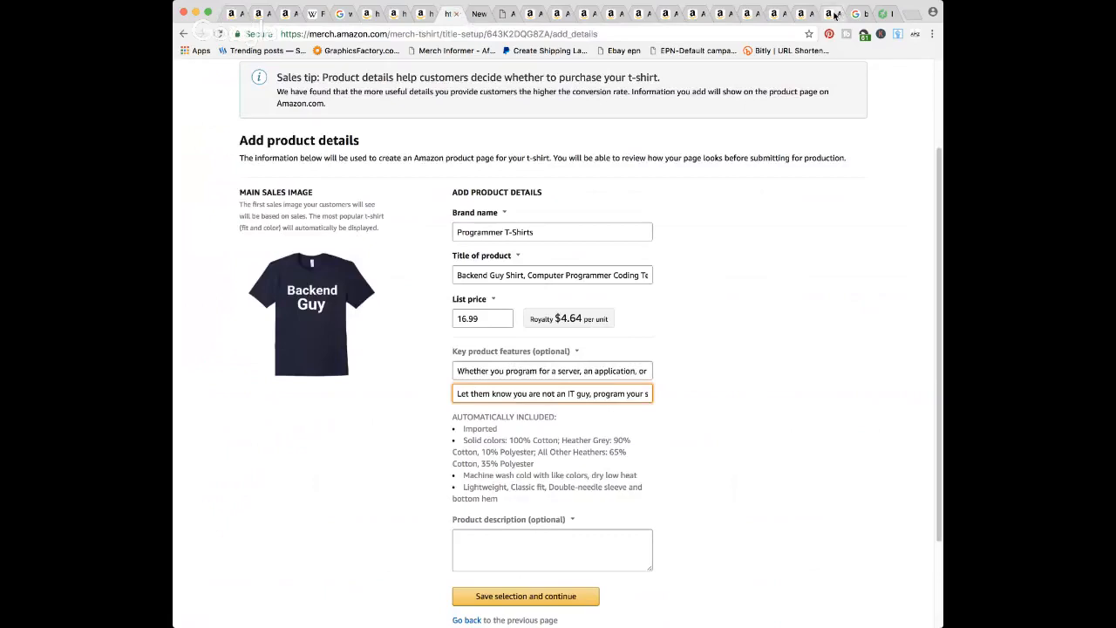
- Examine the bullets of the "It works on my machine" listing and close the Treehouse frontend-versus-backend article
click(833, 13)
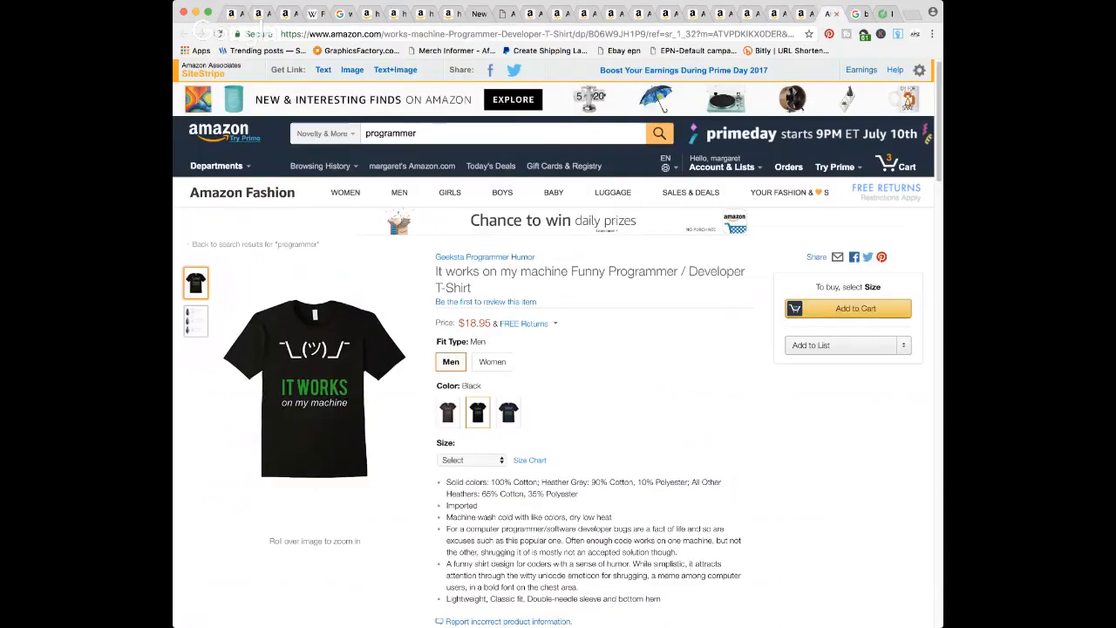
scroll(486, 459, down, 2)
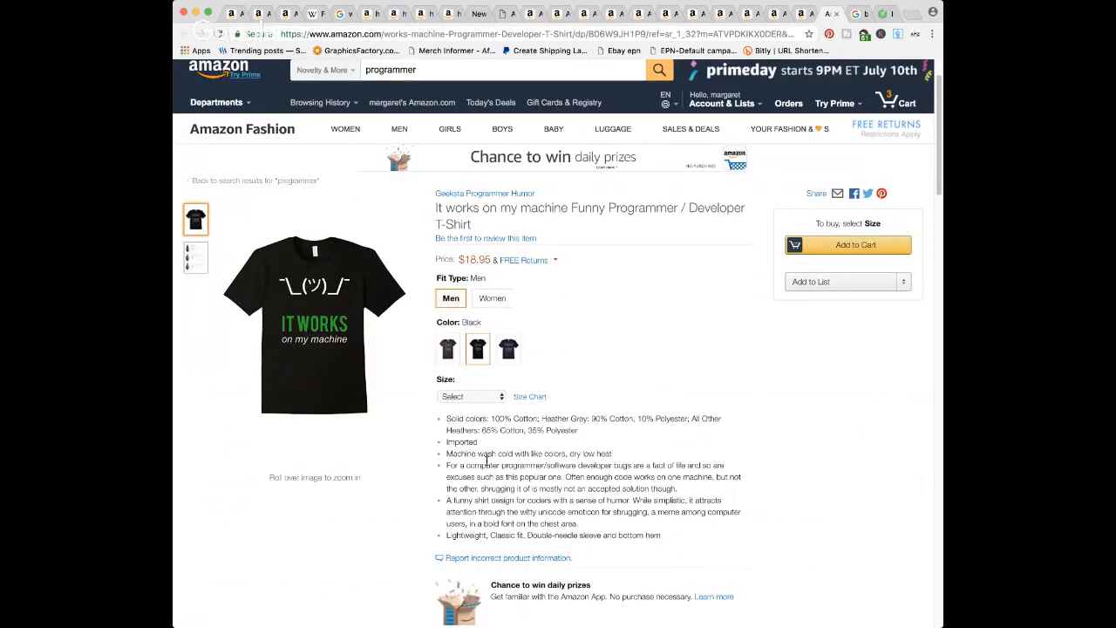
drag(486, 459, 556, 513)
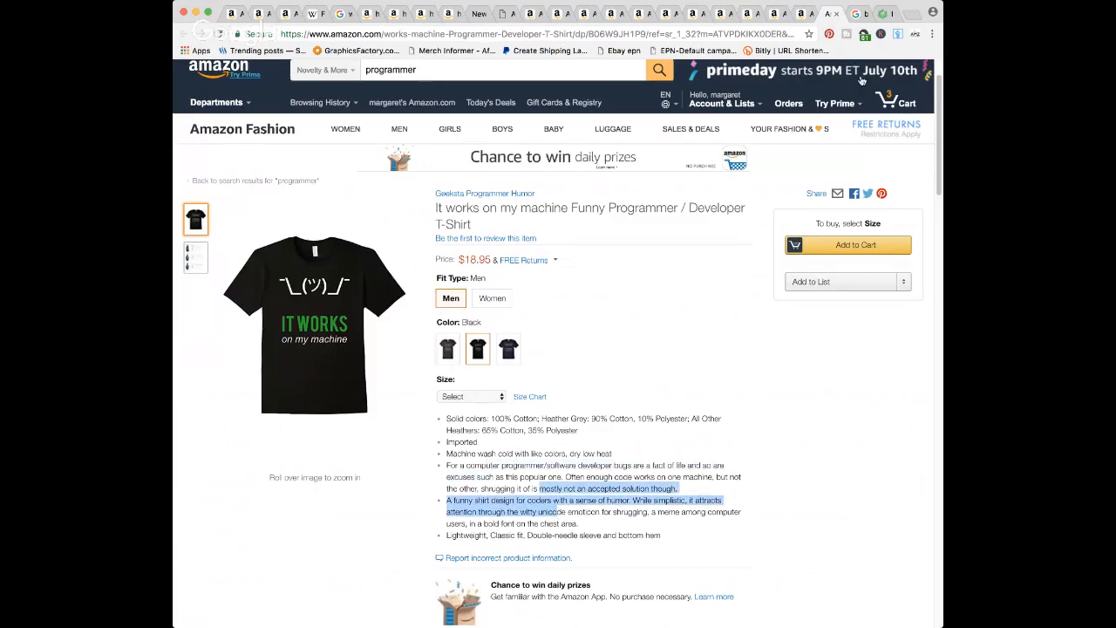
click(834, 15)
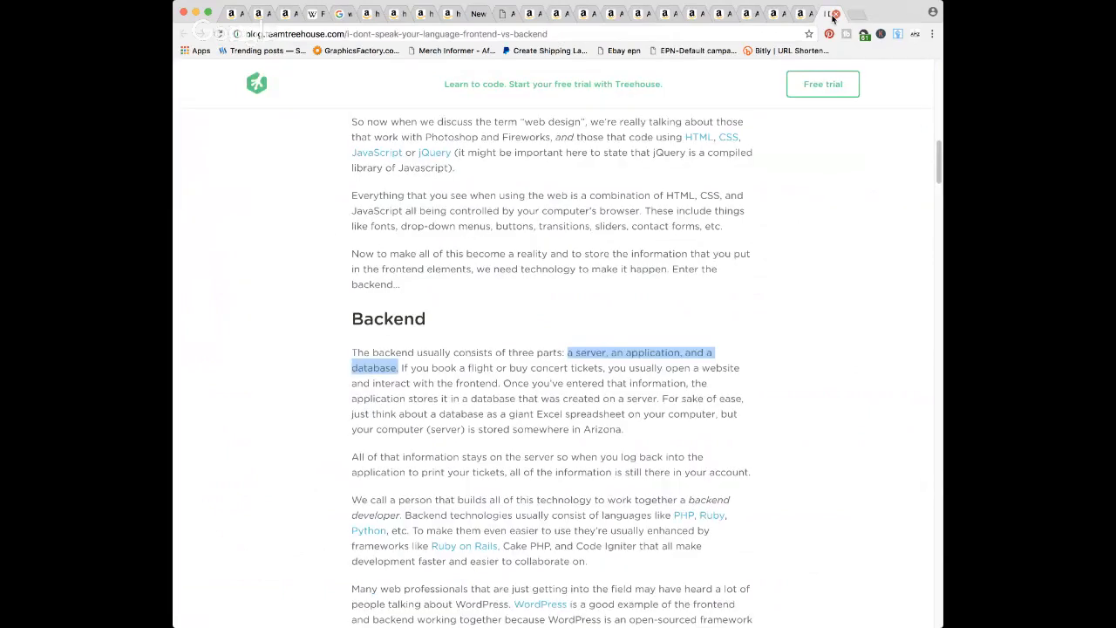
click(835, 15)
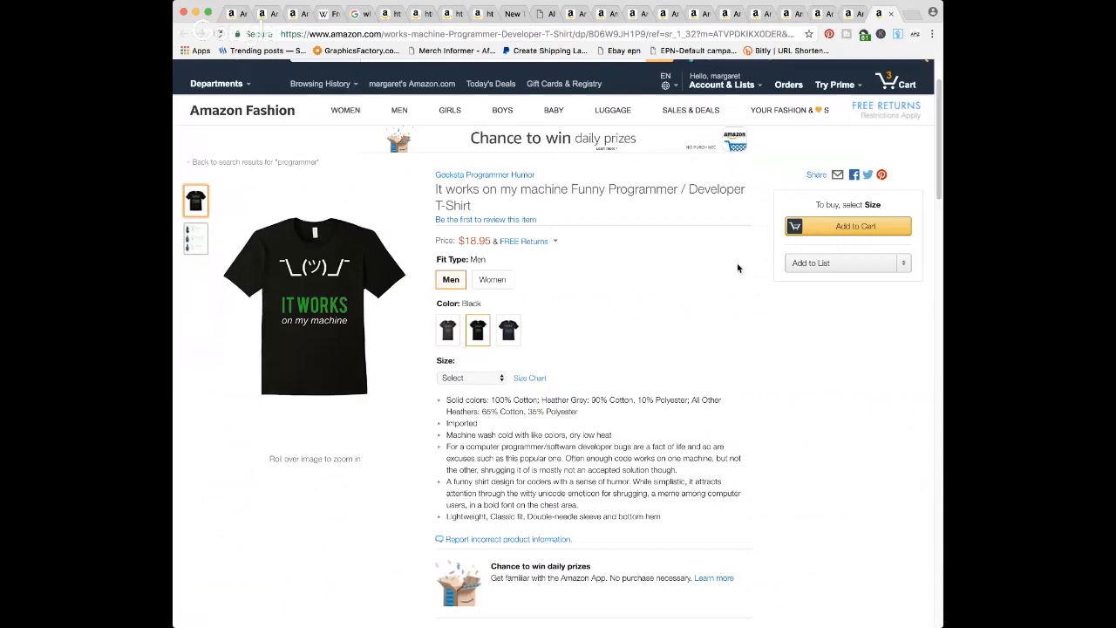
drag(587, 458, 587, 469)
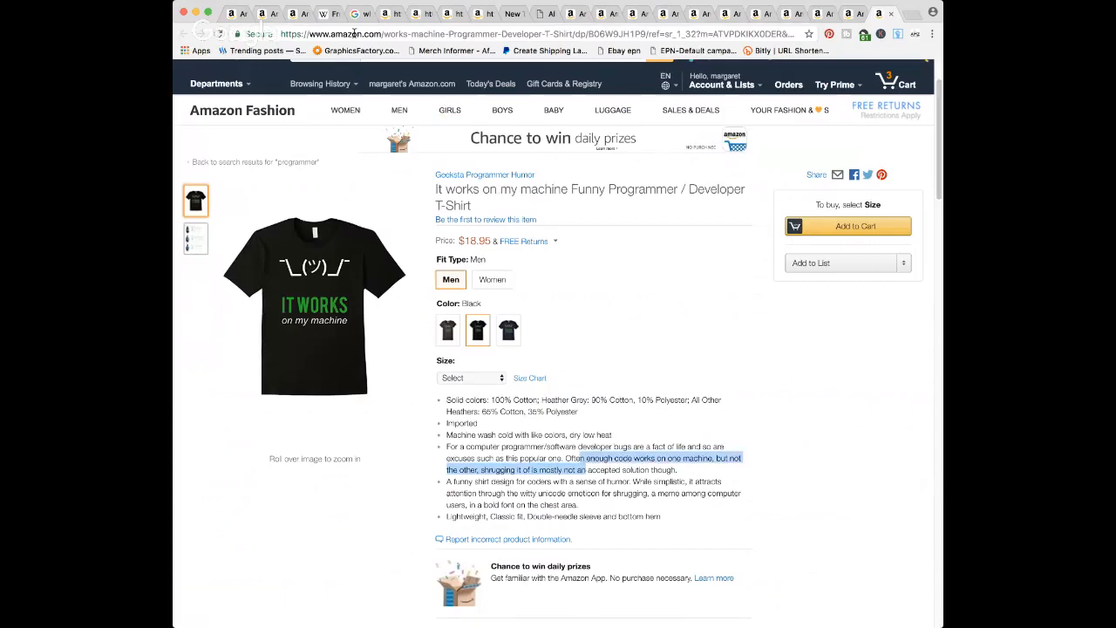
- In the product details form, extend the ending of the first key product feature with "when you code."
click(479, 15)
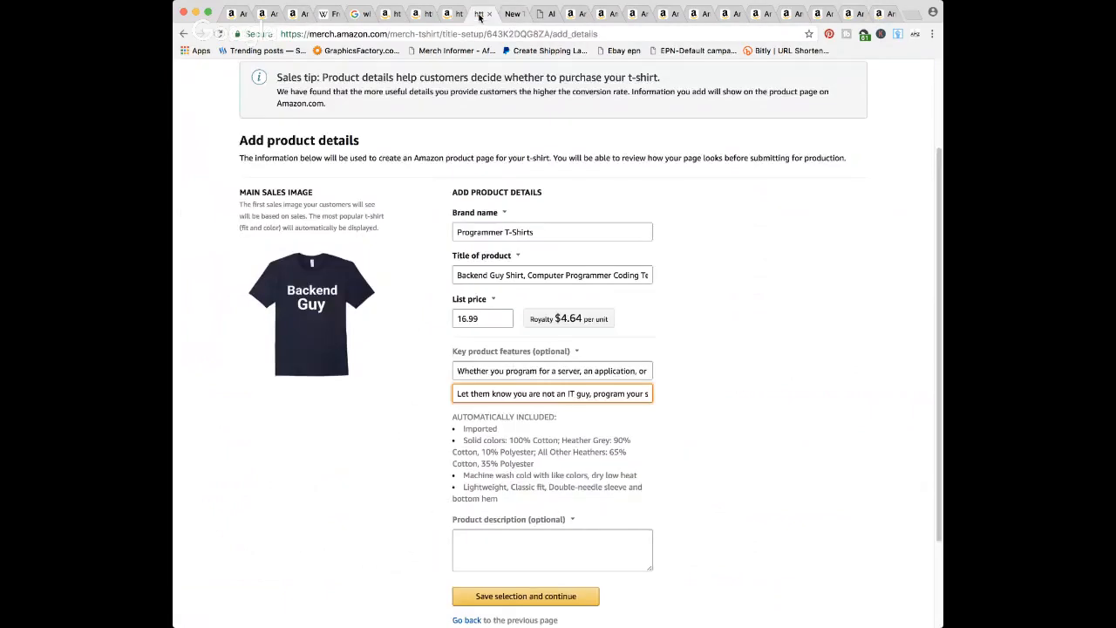
scroll(563, 382, down, 1)
drag(565, 379, 673, 376)
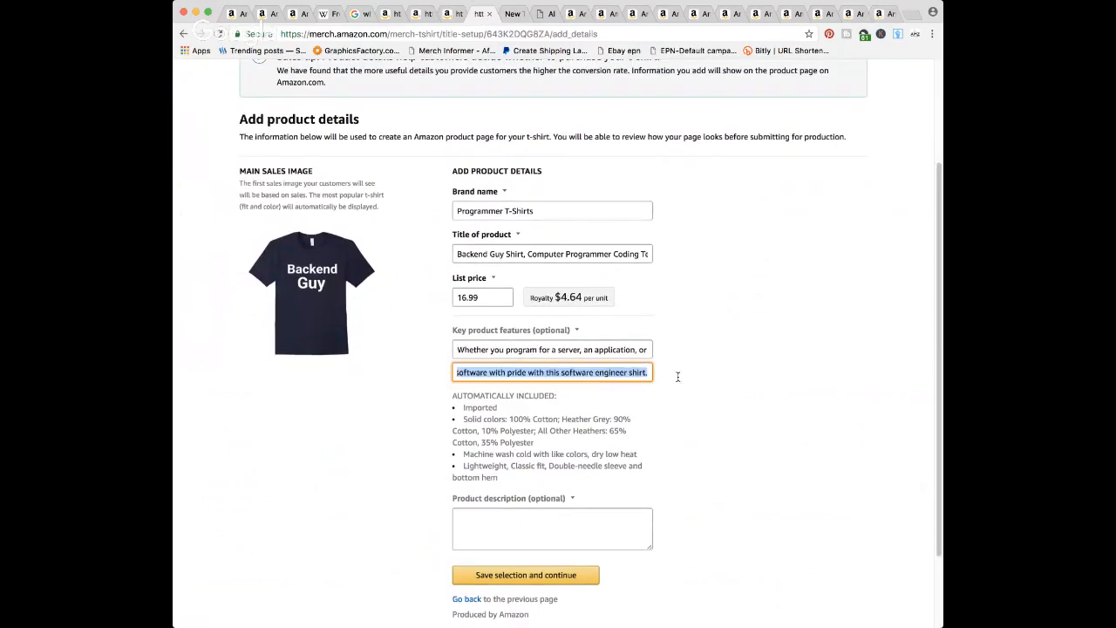
click(607, 374)
drag(602, 351, 674, 356)
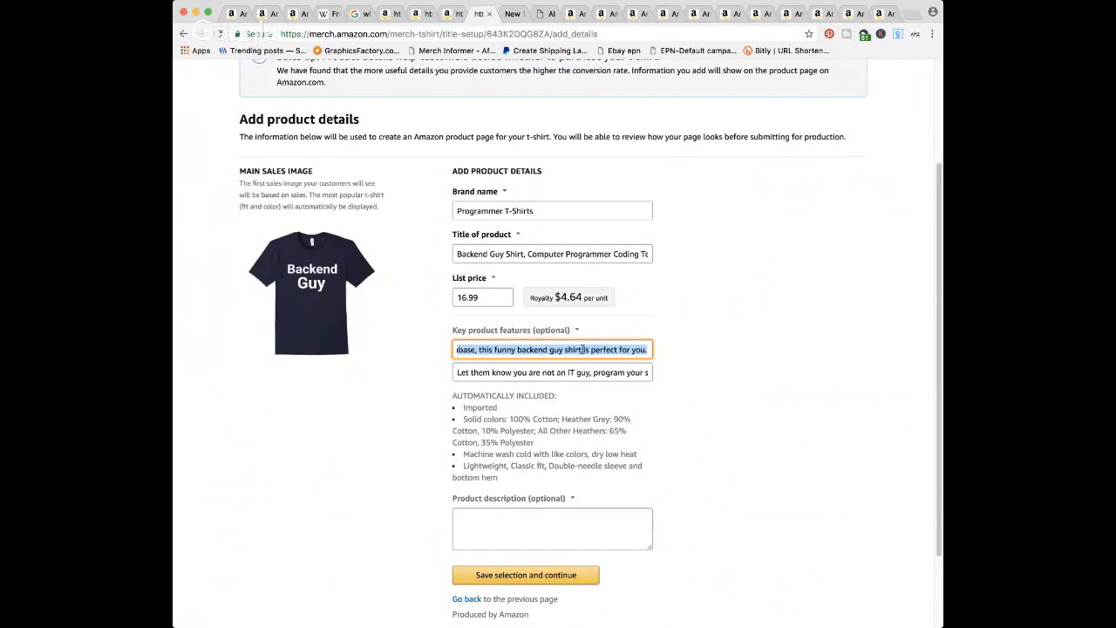
click(643, 352)
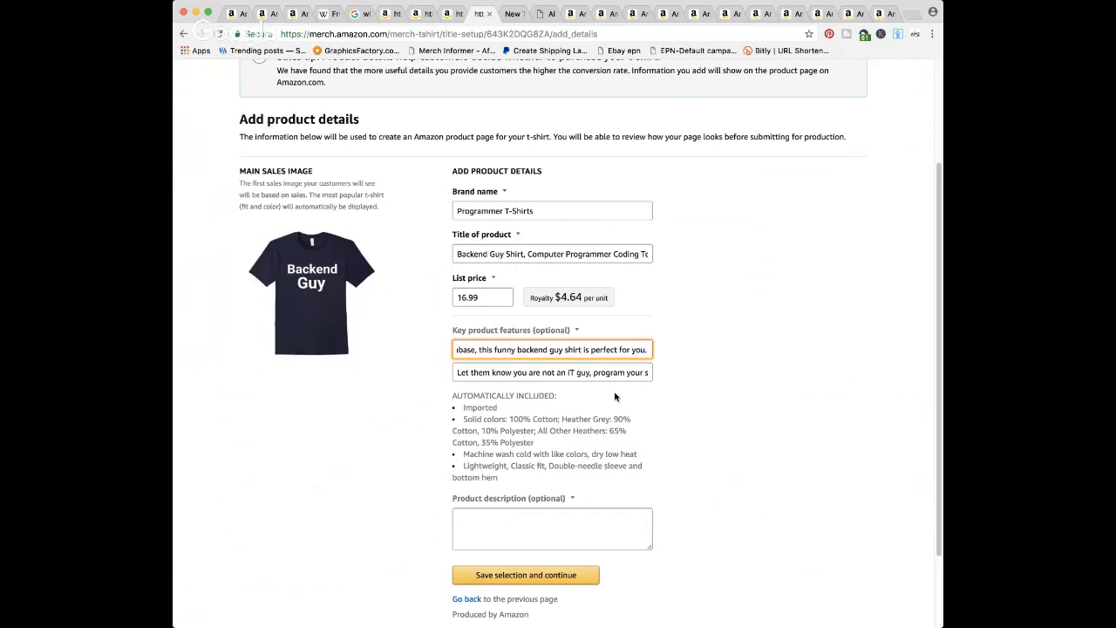
key(BackSpace)
text(when your)
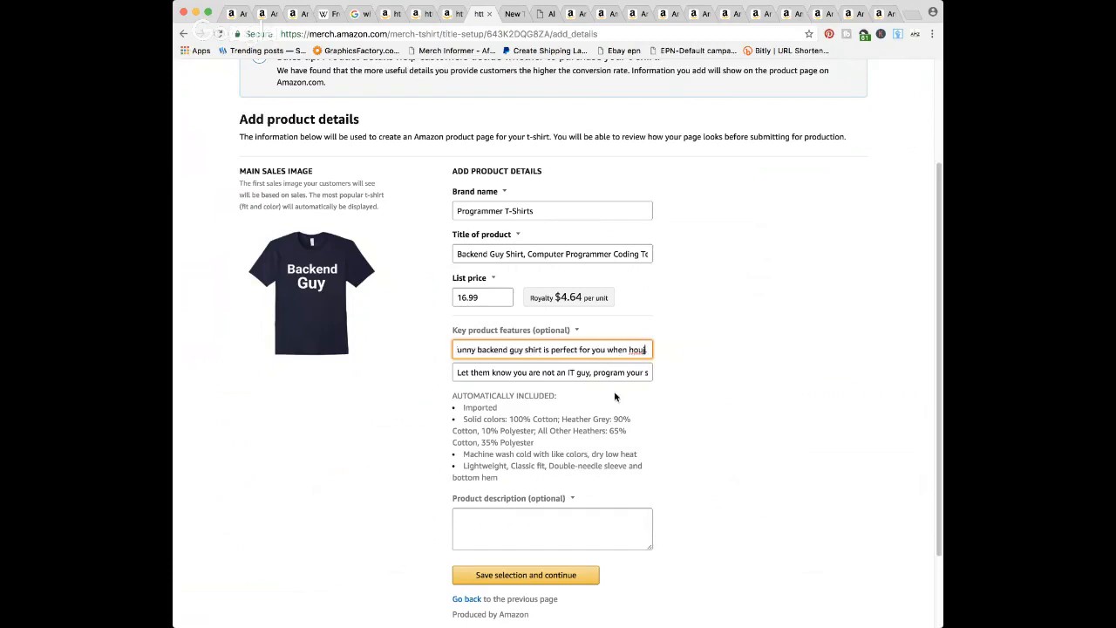
key(BackSpace)
key(BackSpace)
key(BackSpace)
key(BackSpace)
text(you code.)
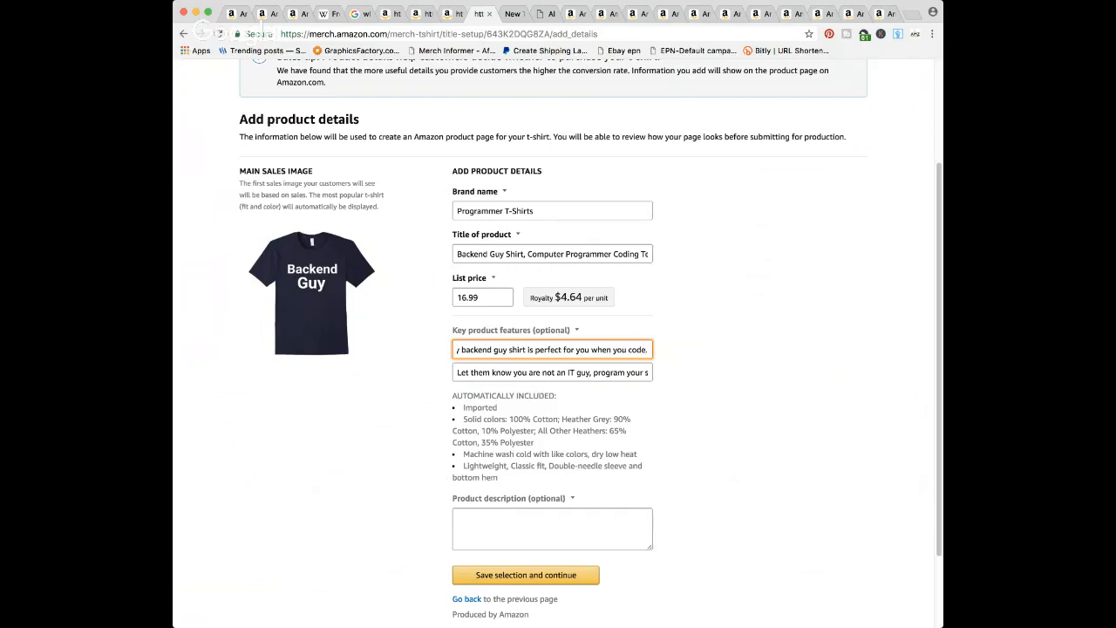
key(Delete)
- Recheck the "It works on my machine" listing and change the t-shirt's brand name to "Programmers and Coders T-Shirts"
click(881, 13)
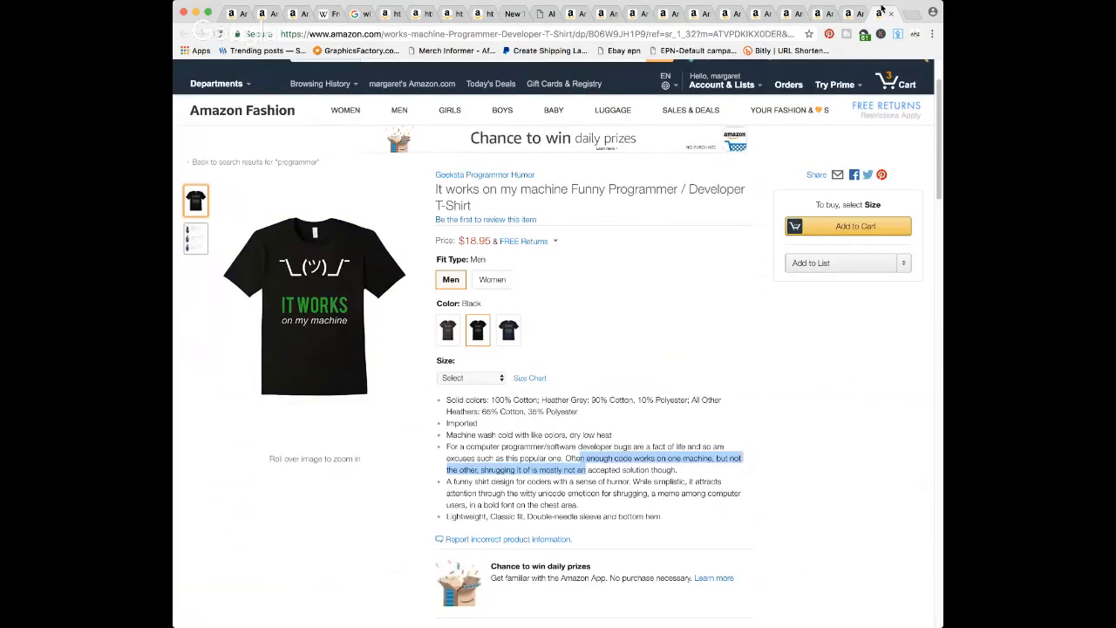
scroll(694, 258, down, 1)
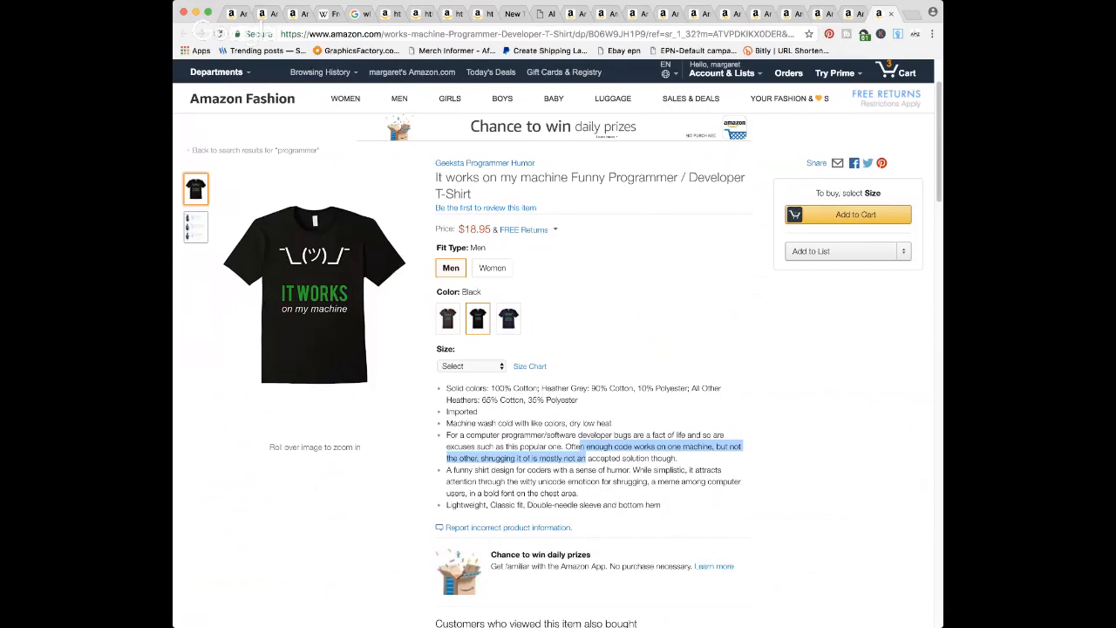
click(479, 14)
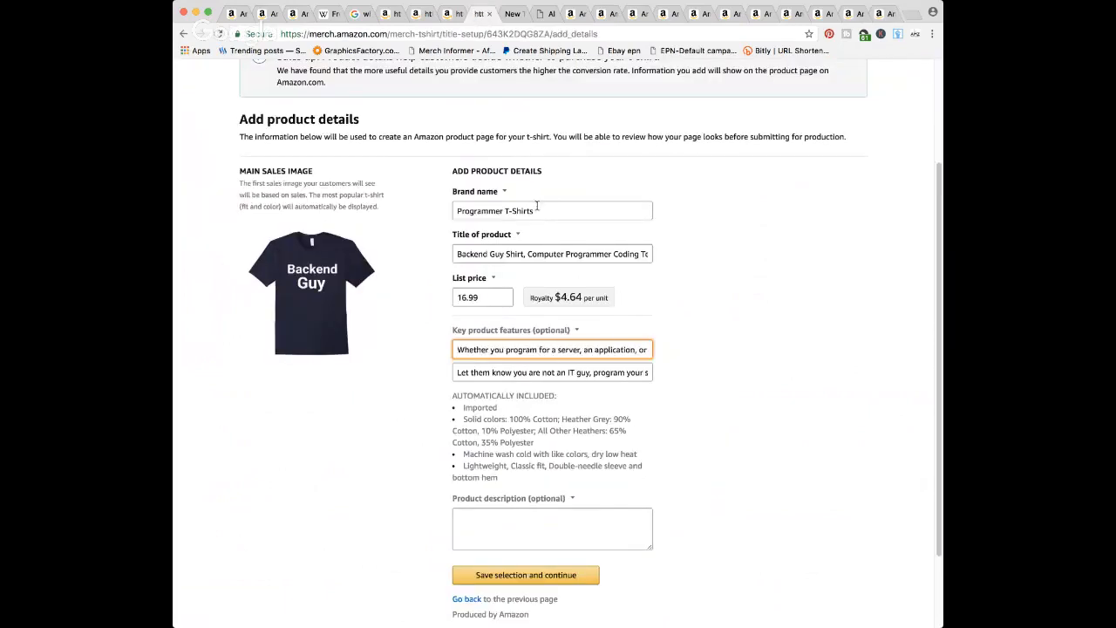
click(503, 212)
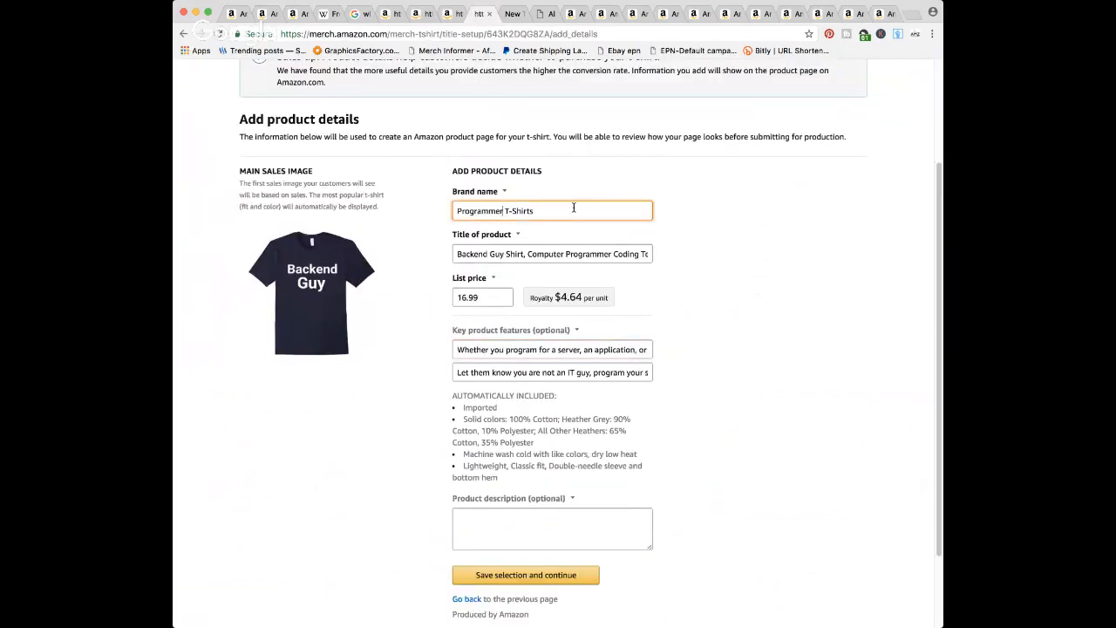
text(s and Coders)
- Close the "It works on my machine" and "Debugger Funny Shirt" listings and examine the bullets of the "I'm Thinking..." listing
click(888, 14)
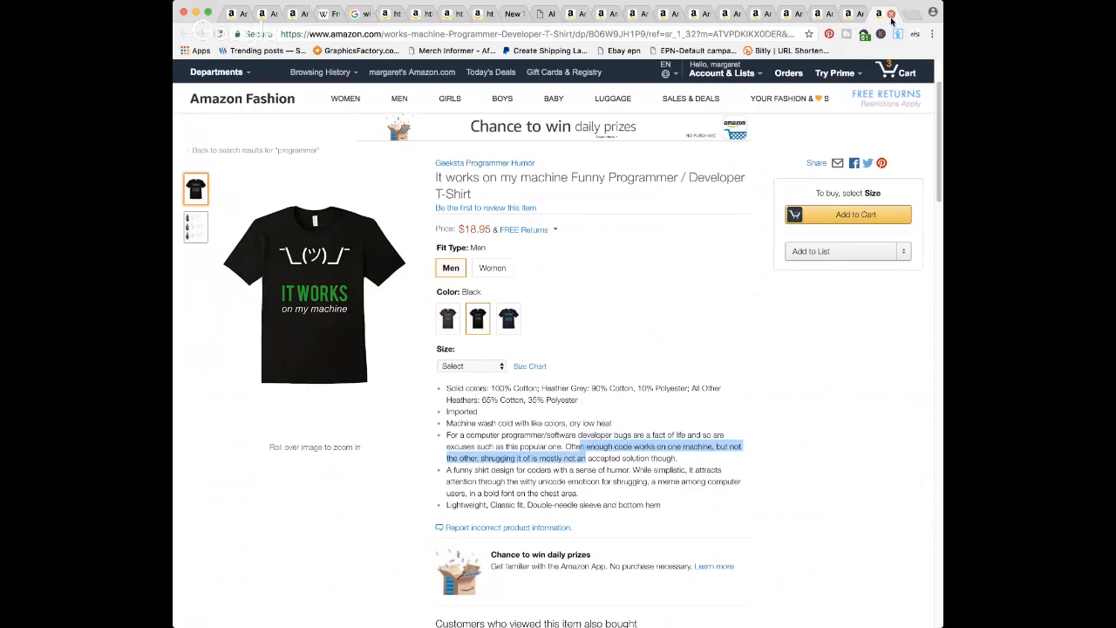
click(891, 15)
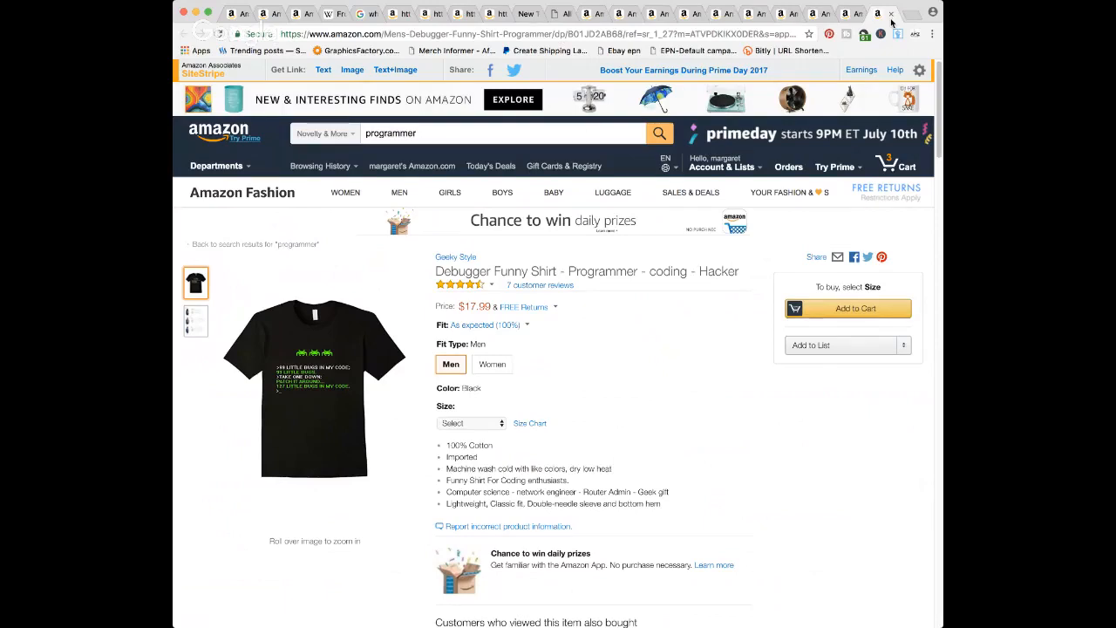
click(890, 18)
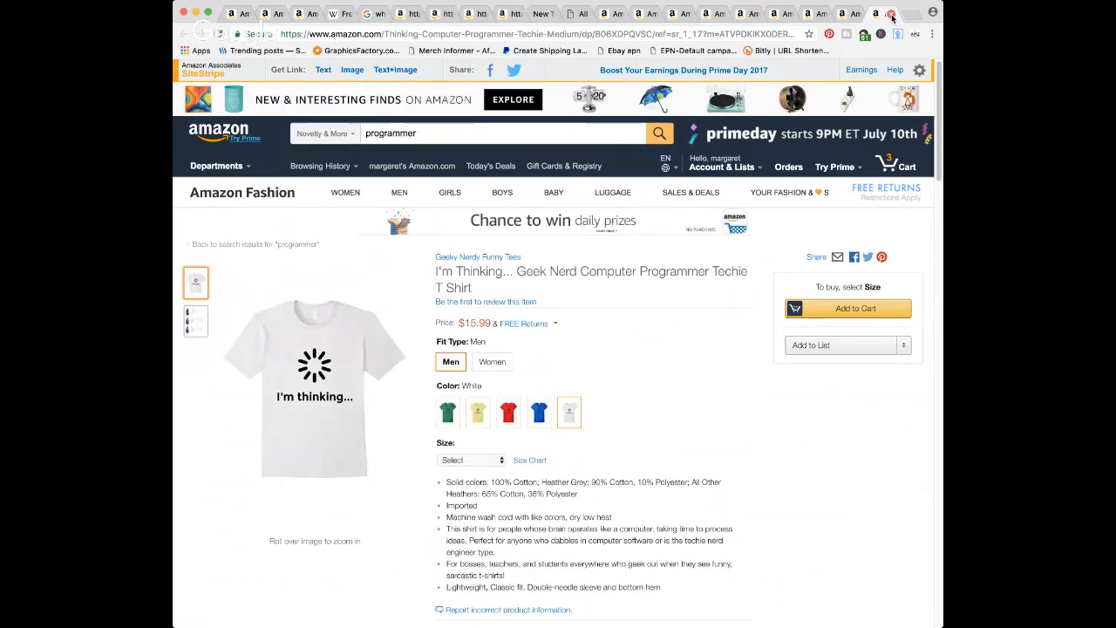
scroll(683, 308, down, 1)
scroll(448, 413, down, 3)
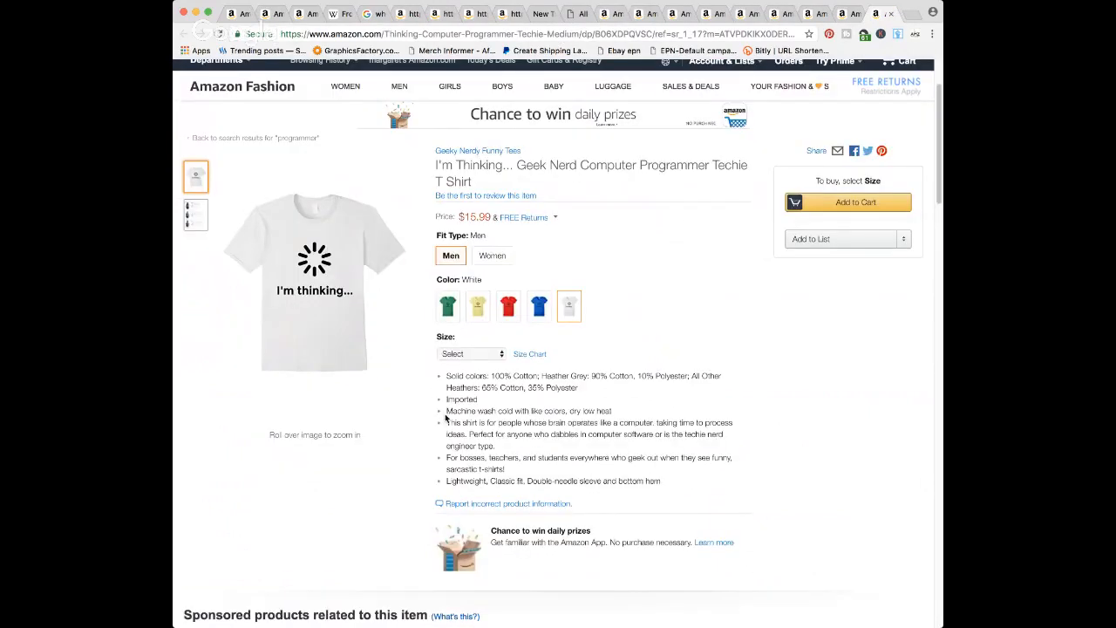
drag(445, 419, 542, 463)
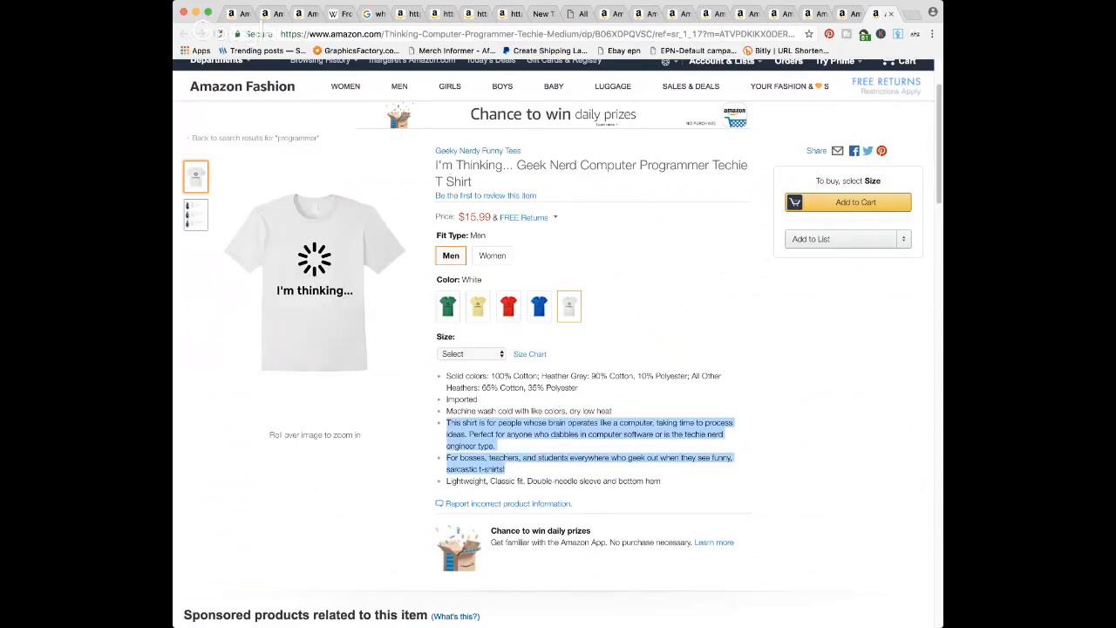
- Return to the product details form and start the product description with "This geek or nerd backend guy shirt"
click(504, 14)
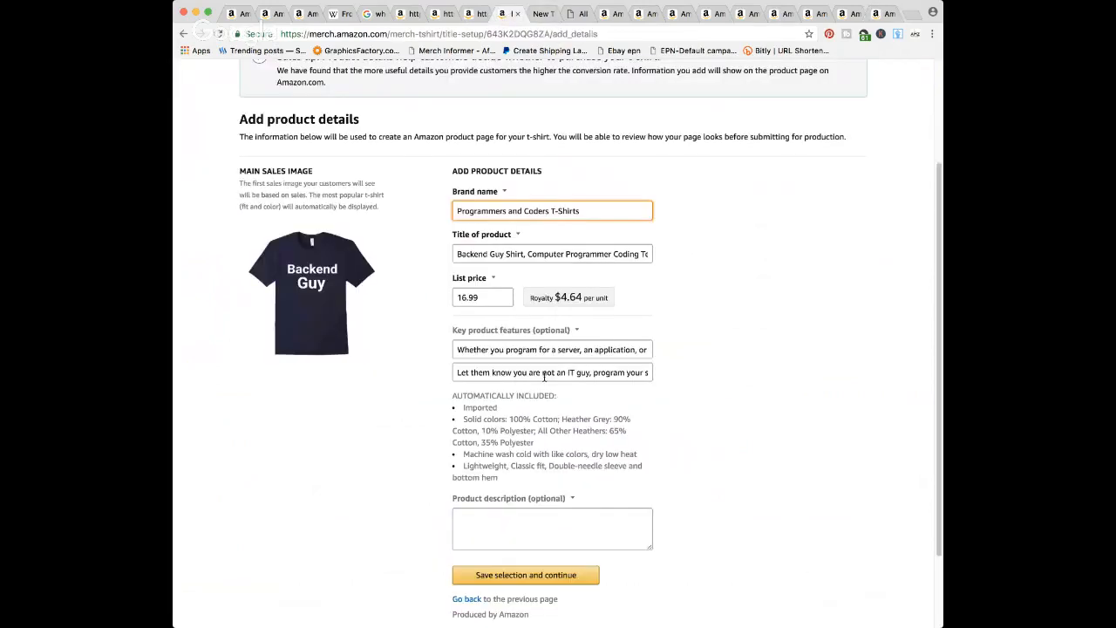
click(563, 365)
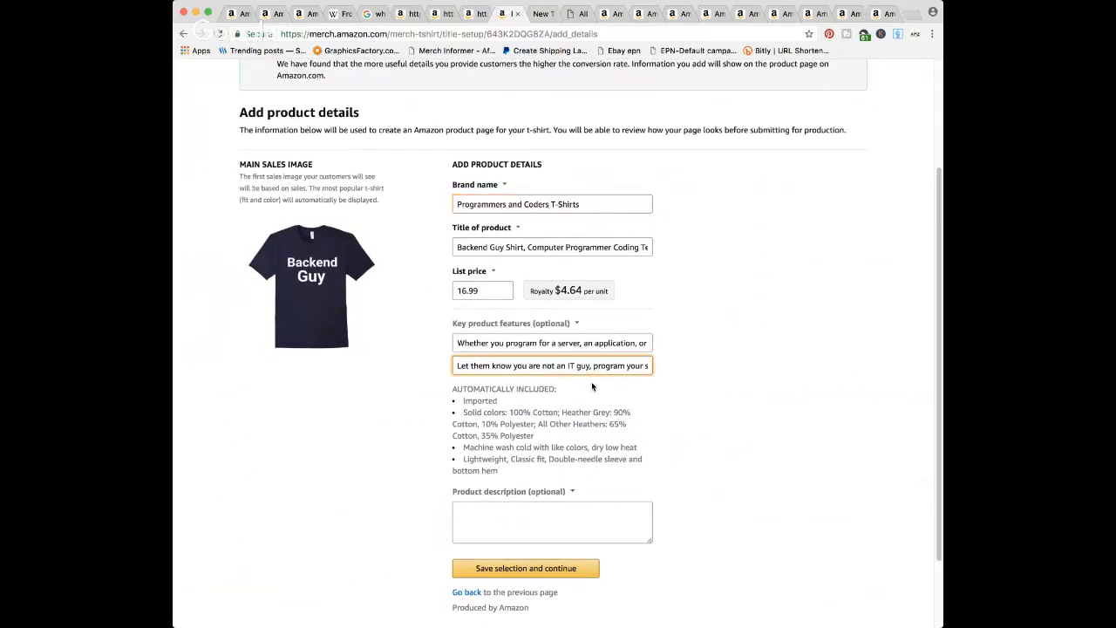
key(BackSpace)
text(g)
key(BackSpace)
key(BackSpace)
text(n)
click(529, 521)
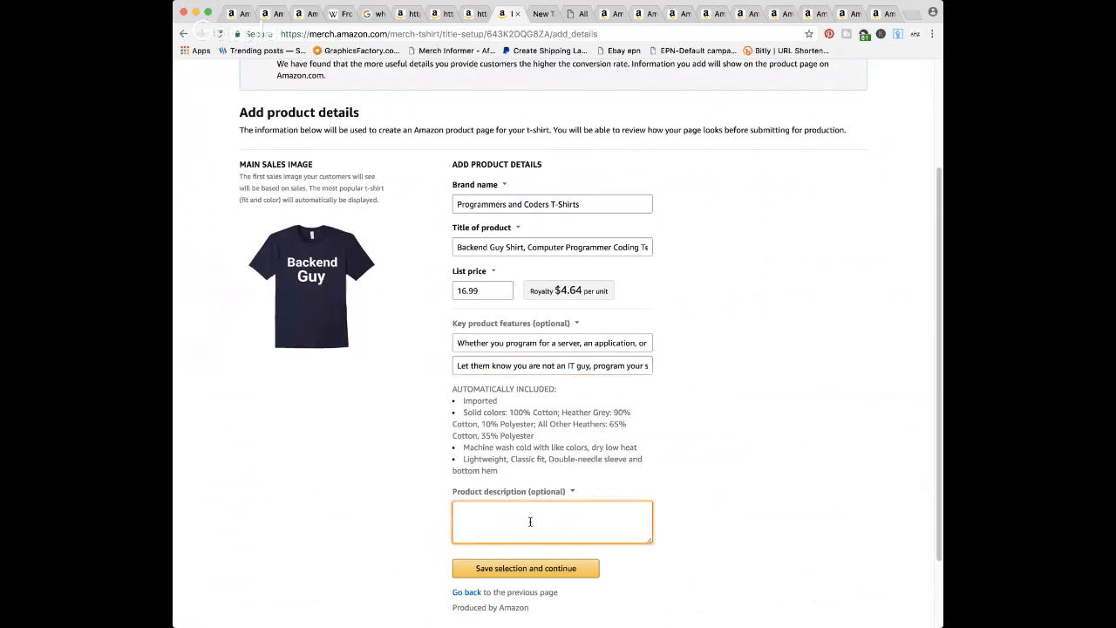
text(Ths)
key(BackSpace)
key(BackSpace)
key(BackSpace)
text(Tjhis)
key(BackSpace)
key(BackSpace)
key(BackSpace)
text(his geek or nerd)
text(end guy shirt)
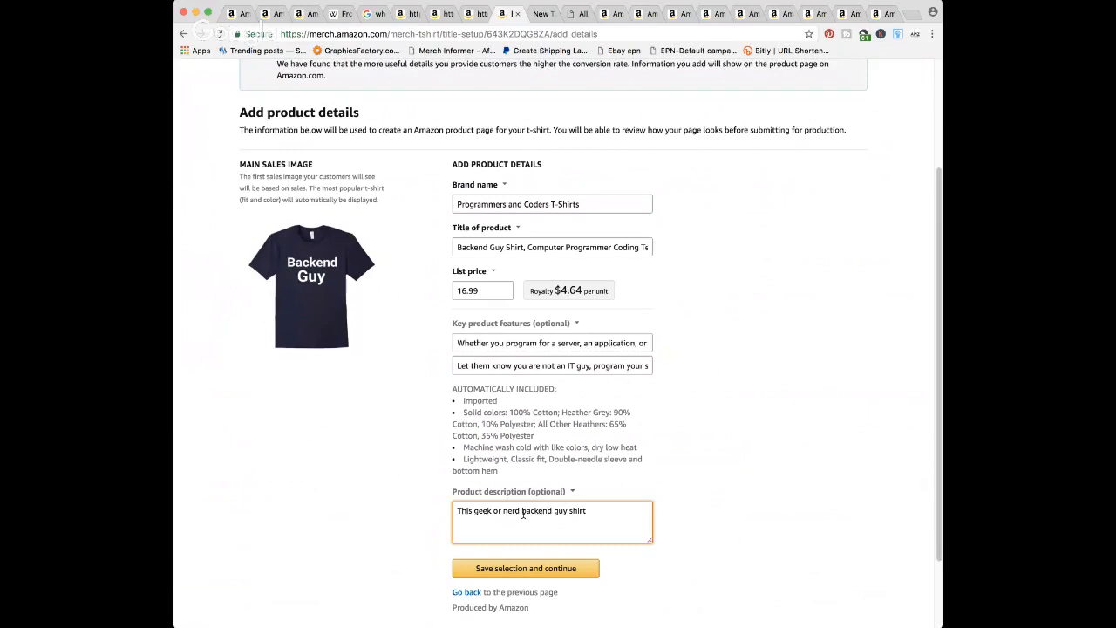
- Complete the description's opening sentence with "let's the office know that you don't deal with the frontend at all."
text(lets)
text('s the offic ekn)
key(BackSpace)
key(BackSpace)
key(BackSpace)
key(BackSpace)
text(e know that yu)
key(BackSpace)
text(ou don')
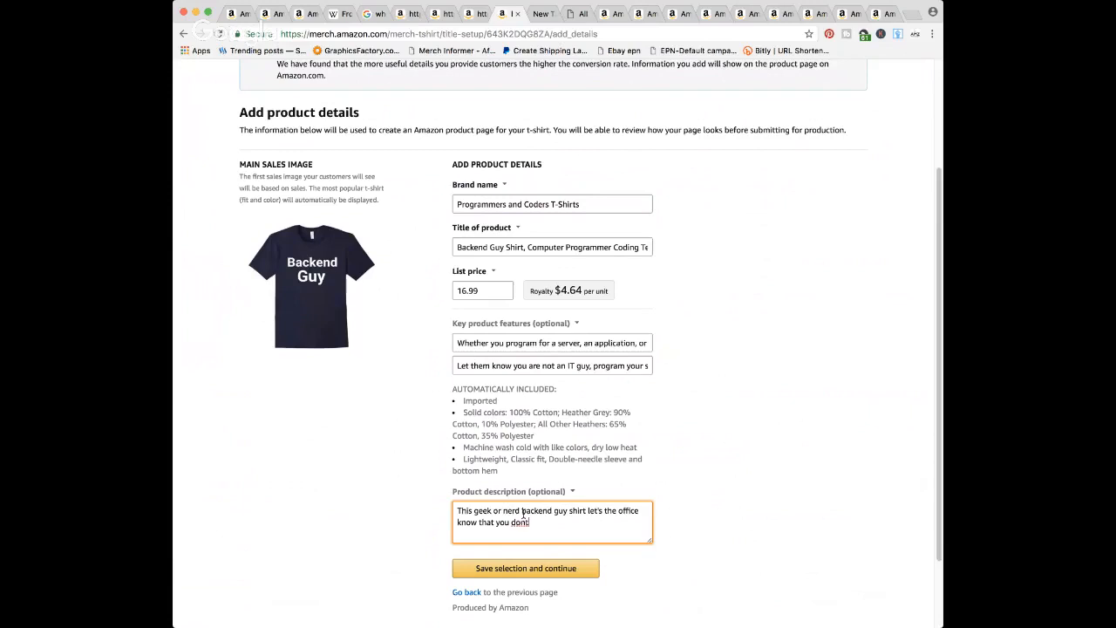
text(t deal with the frontend at all.)
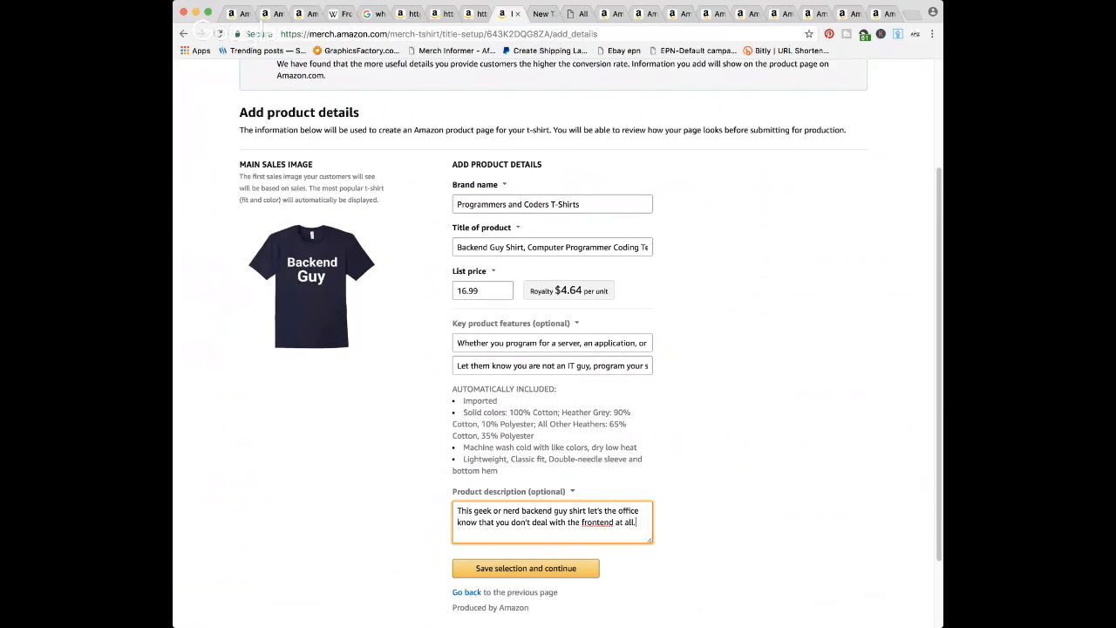
- Return to and close the "I'm Thinking..." listing, and examine the bullets of the "No, I Will Not Fix Your Computer" listing
key(super+Tab)
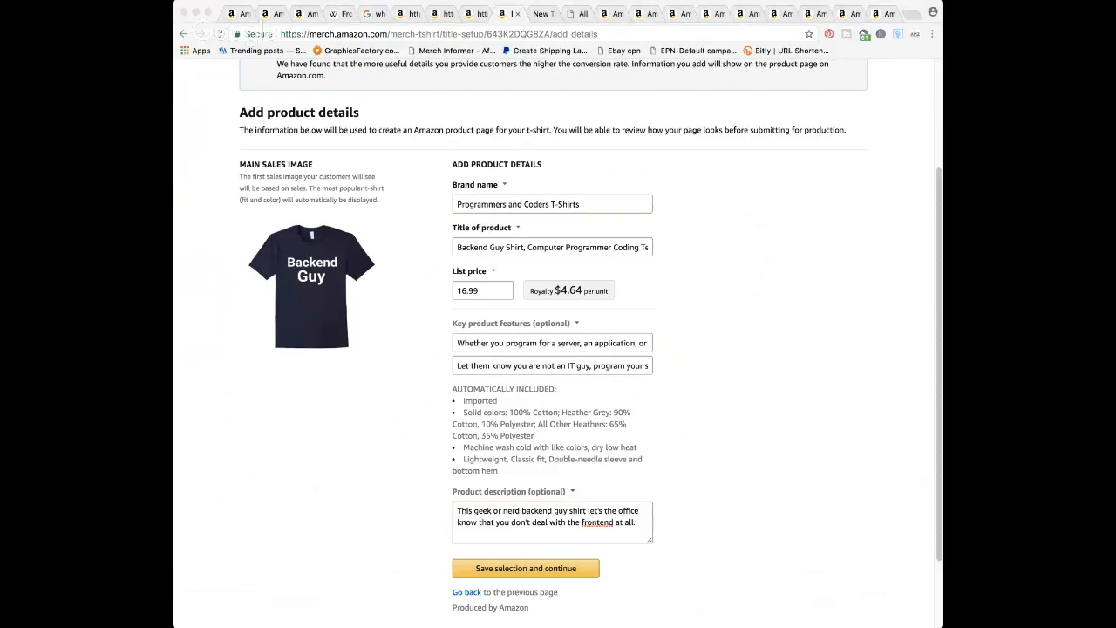
key(super+Tab)
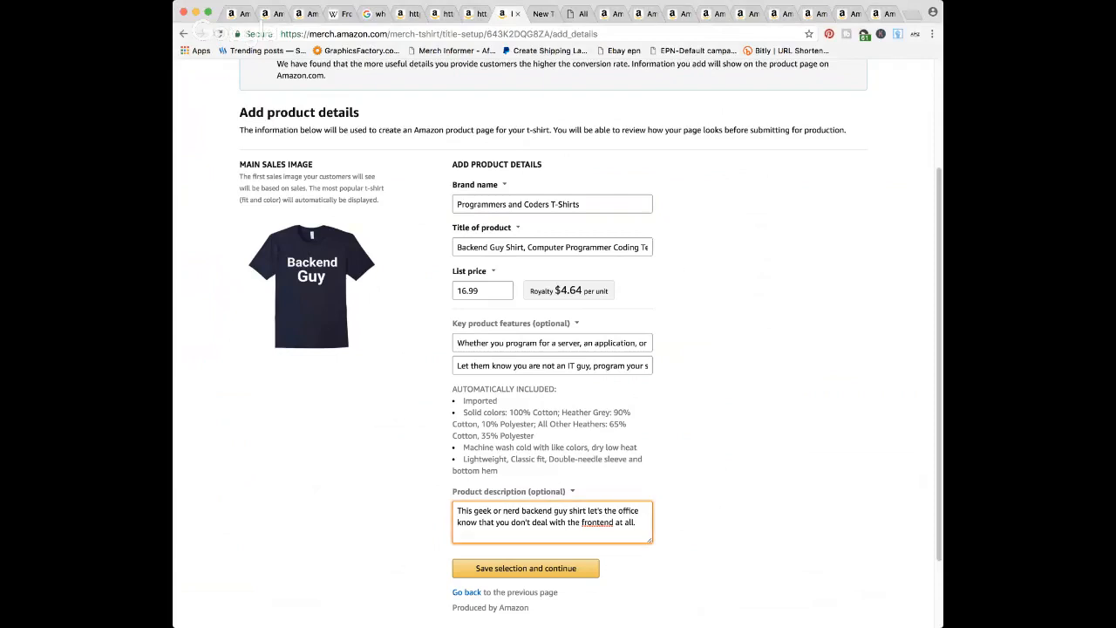
click(885, 13)
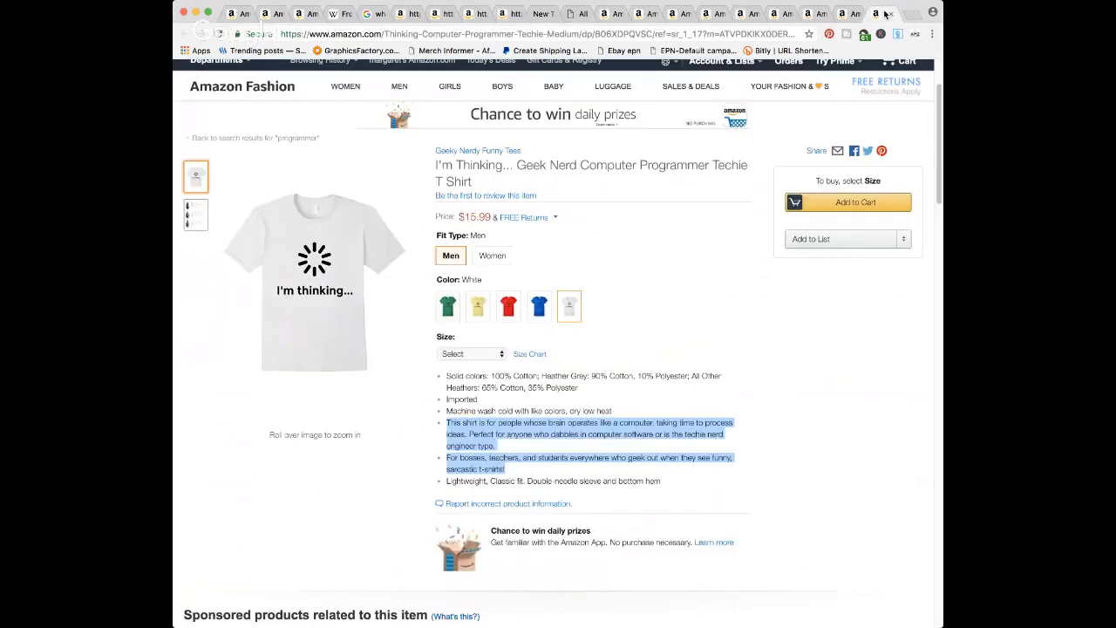
scroll(888, 15, down, 1)
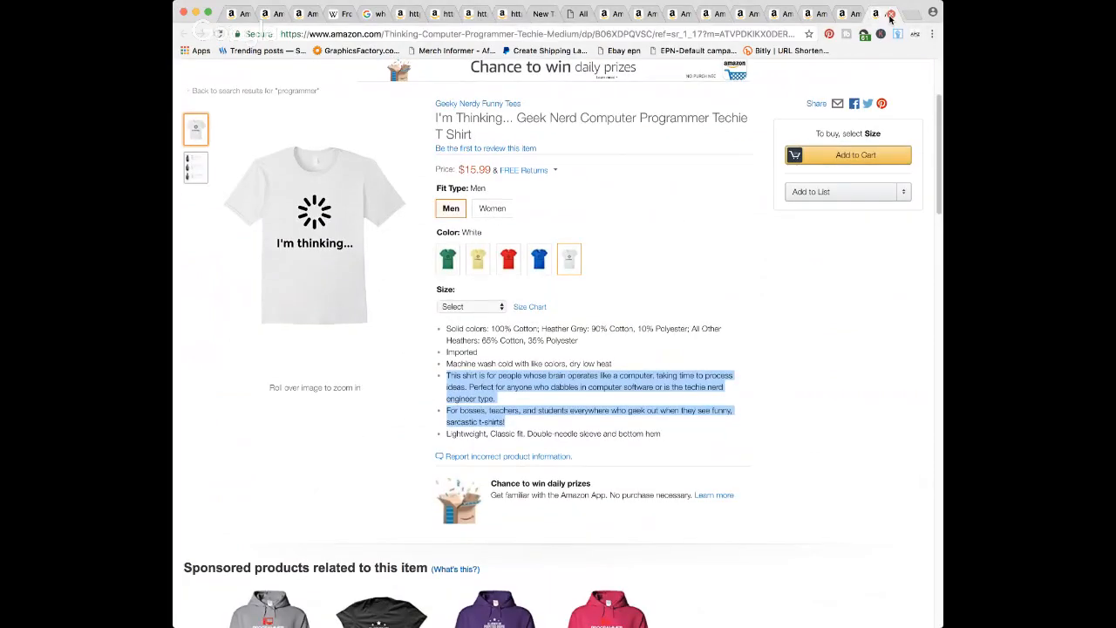
click(890, 16)
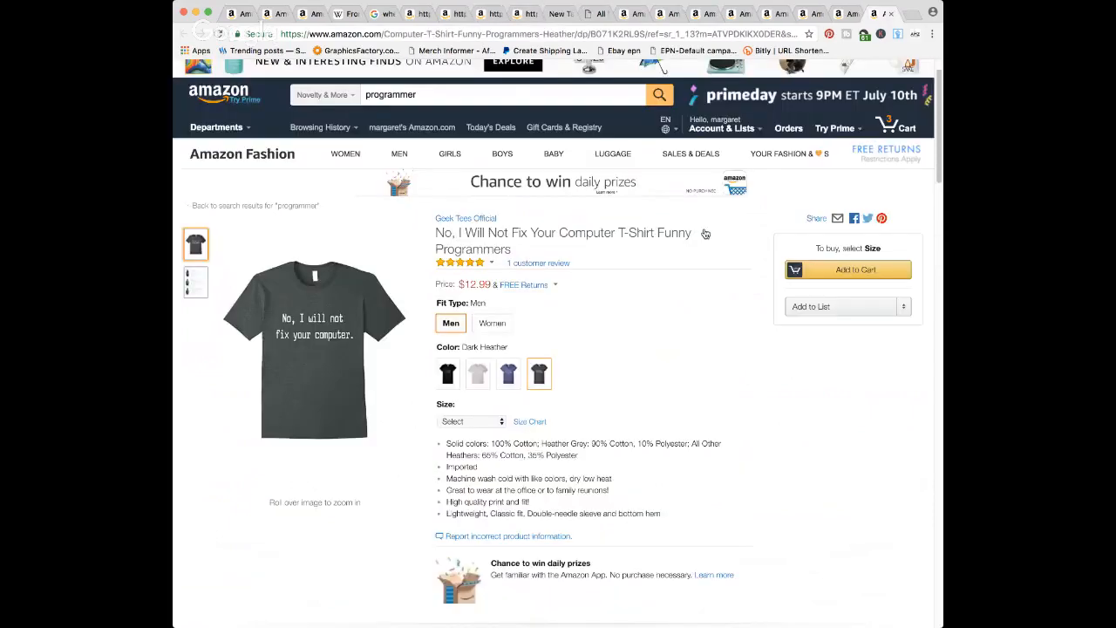
scroll(705, 234, down, 2)
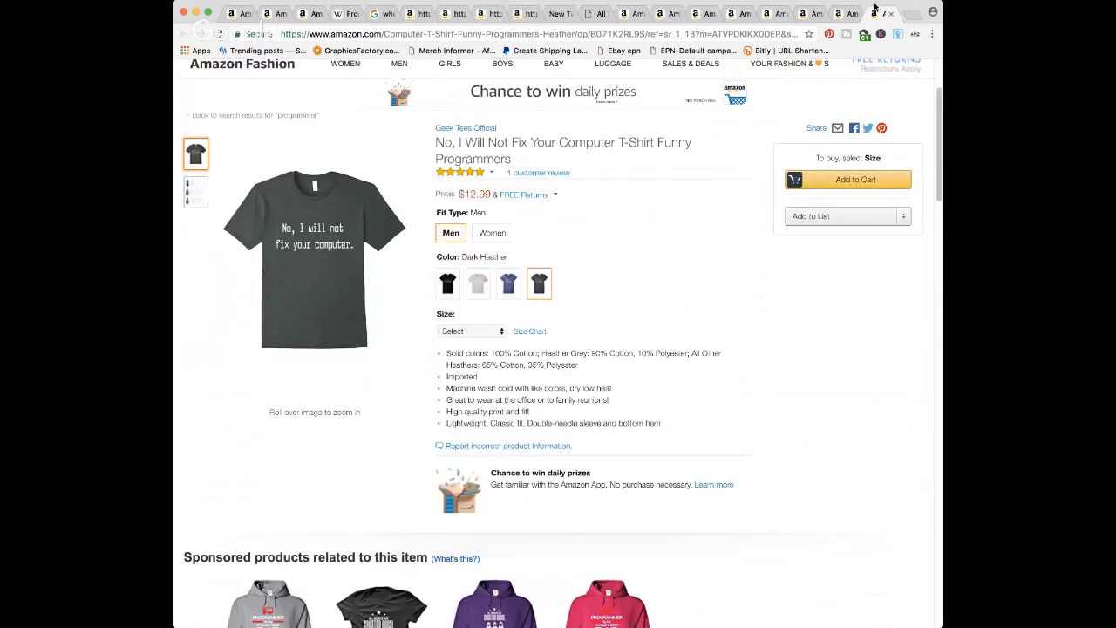
- Examine the "Dont Panic I am in Control" and "bug and feature" listings' bullets, closing each checked listing and the "6 Stages of Debugging" one
click(890, 14)
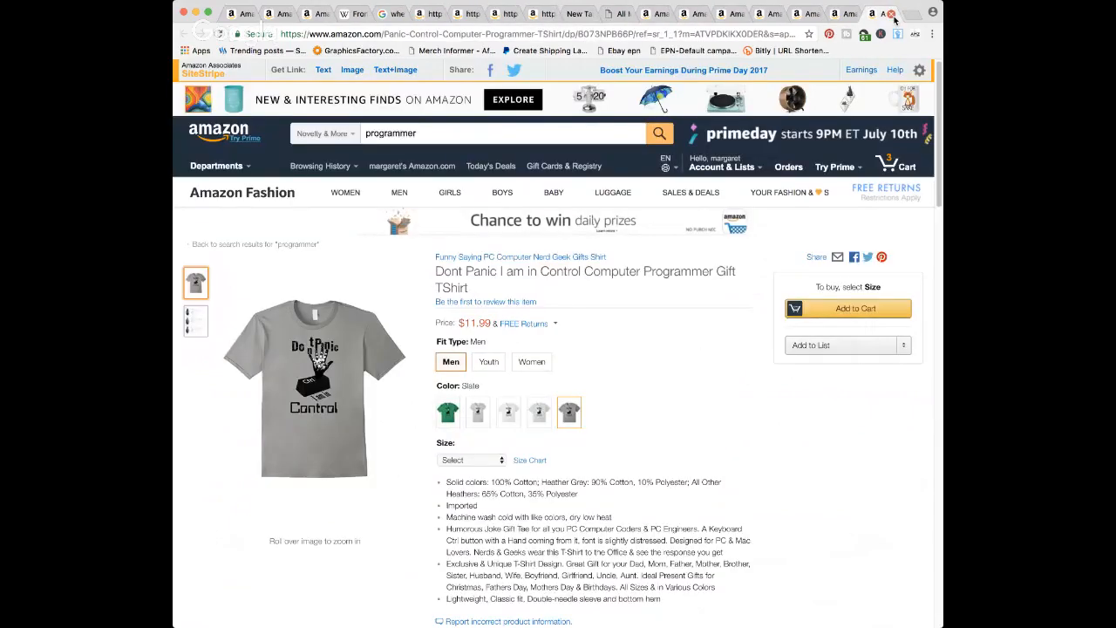
scroll(536, 443, down, 3)
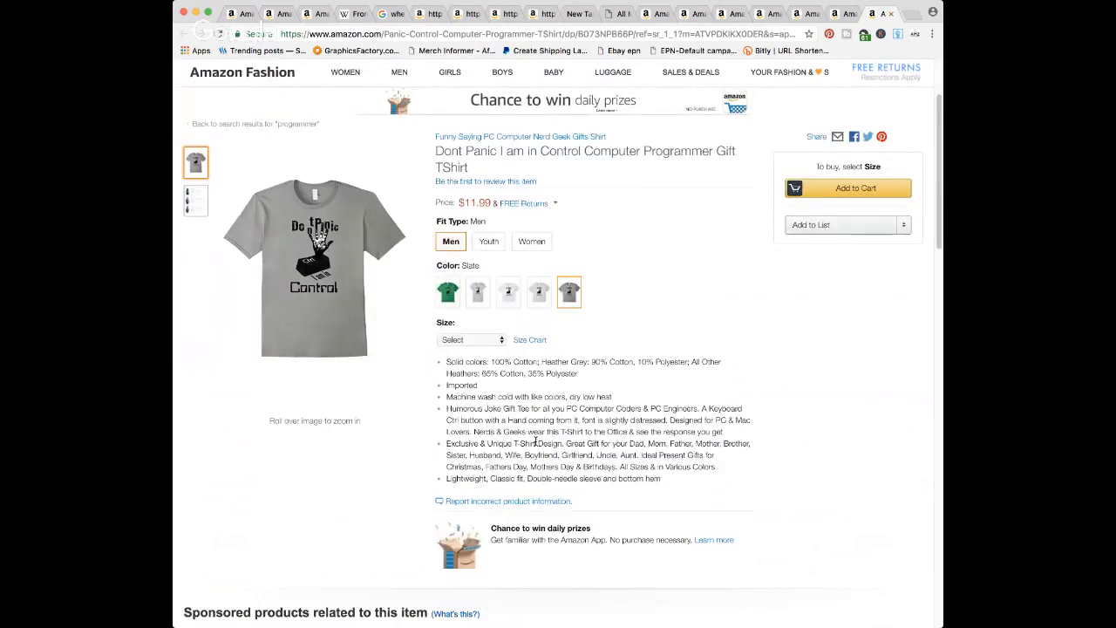
click(891, 14)
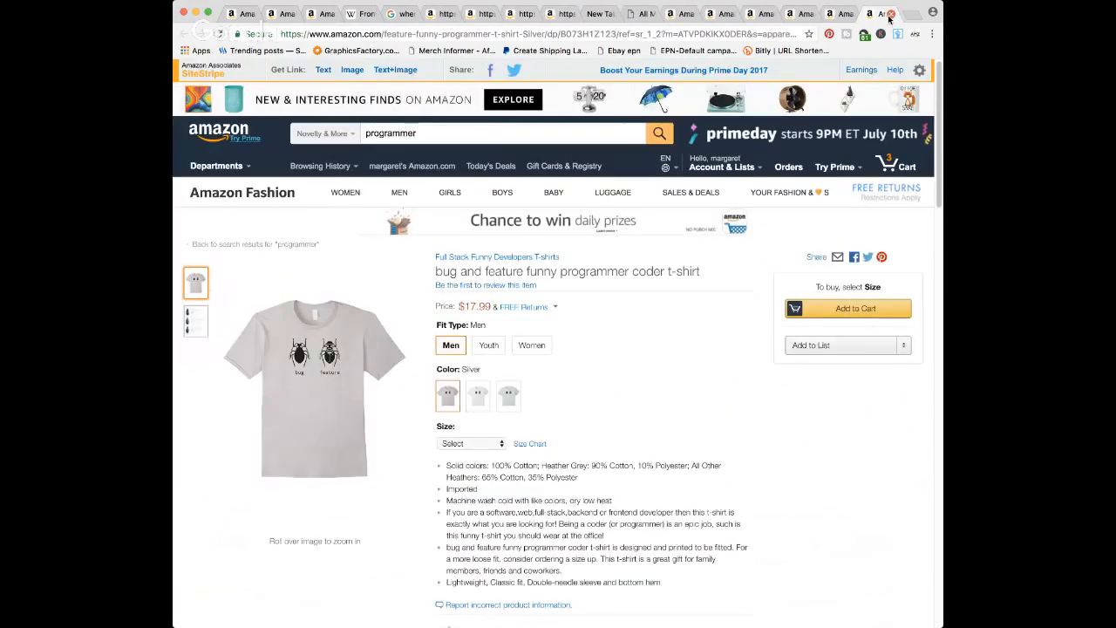
scroll(638, 413, down, 3)
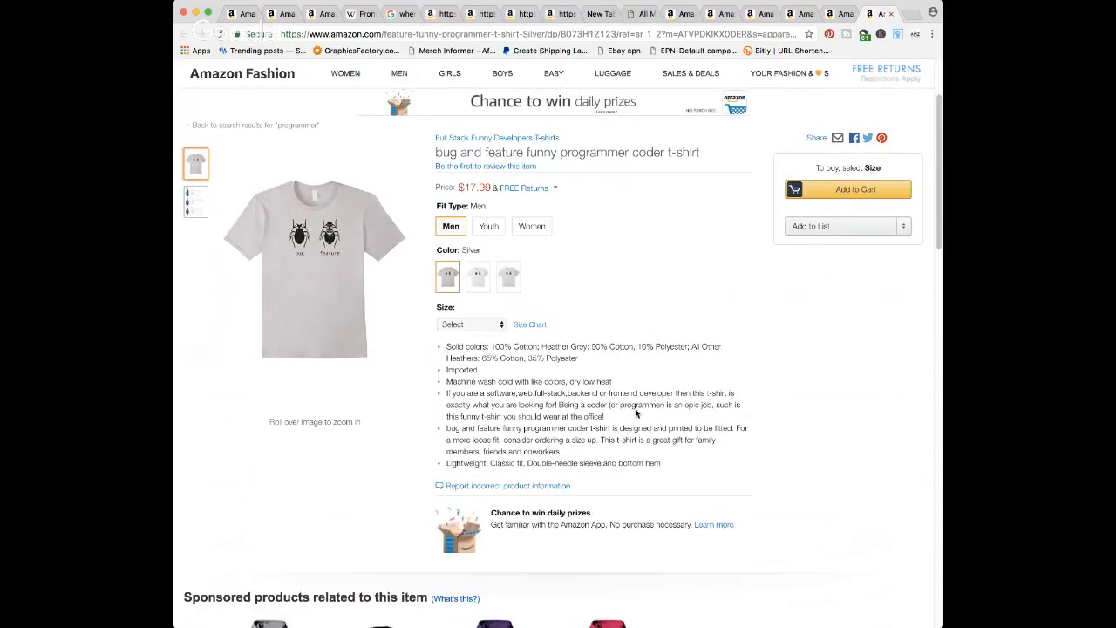
drag(485, 429, 562, 441)
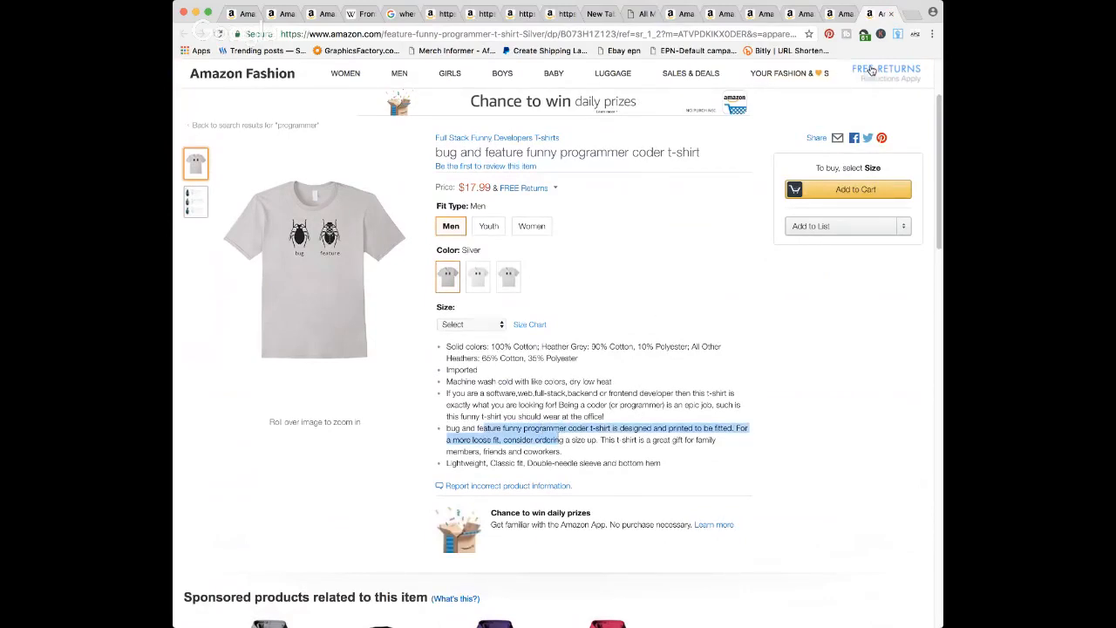
click(893, 14)
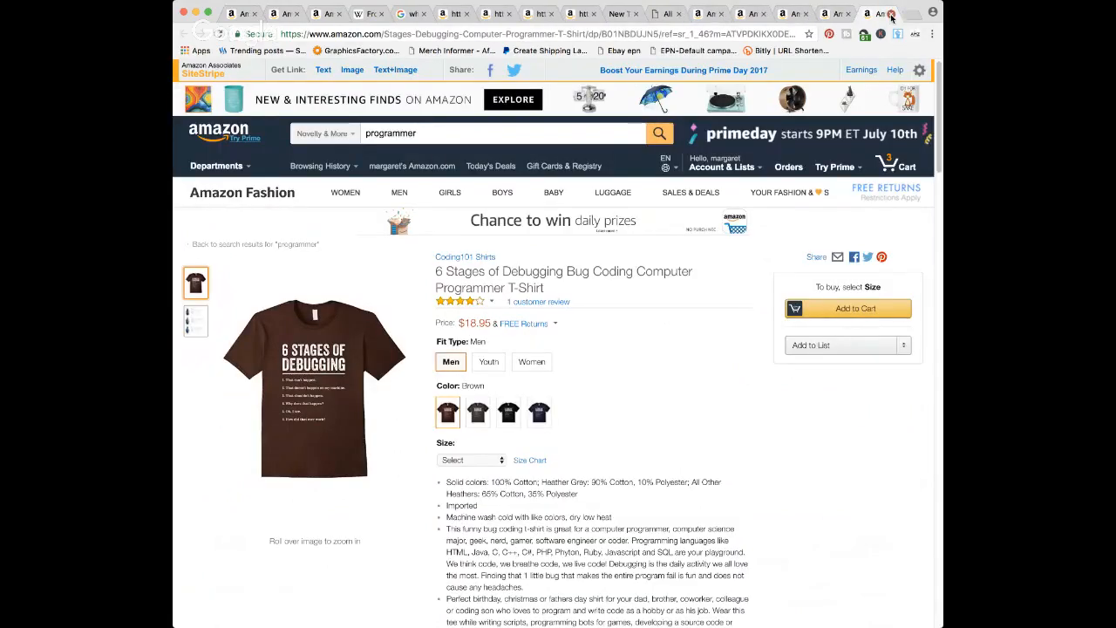
click(892, 14)
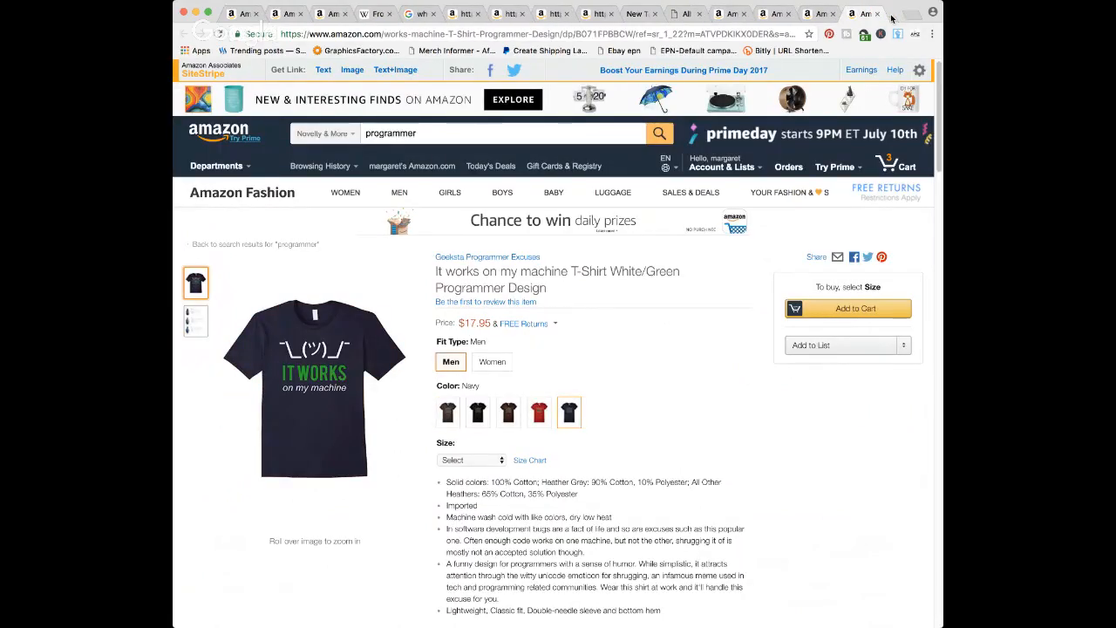
- Copy the brand name "Programmers and Coders T-Shirts" from the navy Backend Guy form into the three orange t-shirts' product details forms
click(597, 14)
scroll(541, 279, down, 1)
triple_click(619, 298)
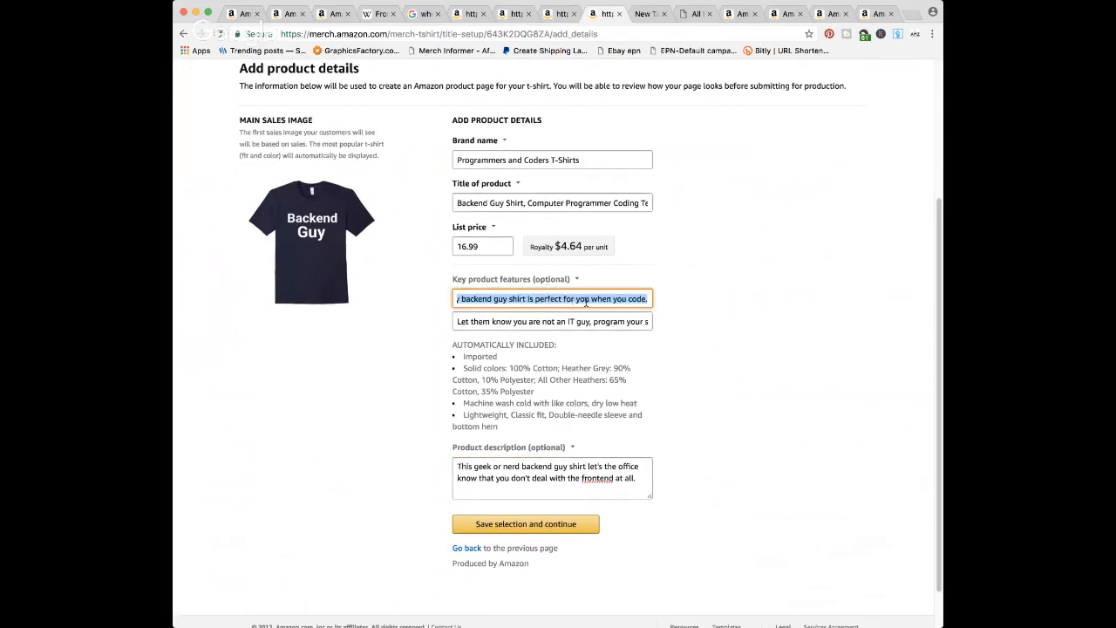
click(585, 160)
triple_click(584, 161)
key(ctrl+c)
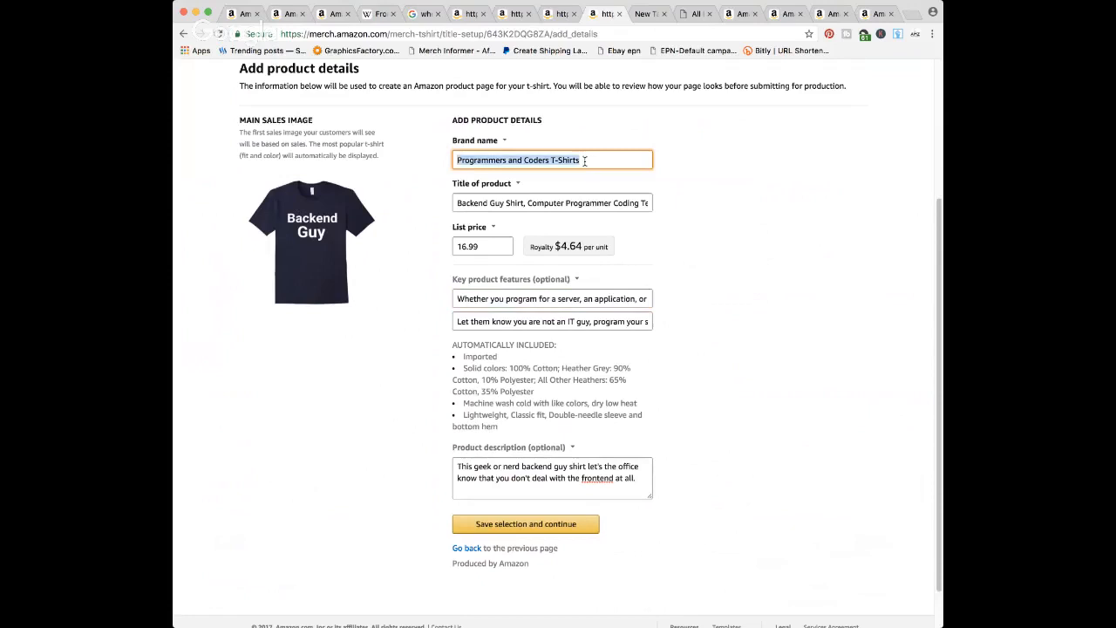
click(564, 17)
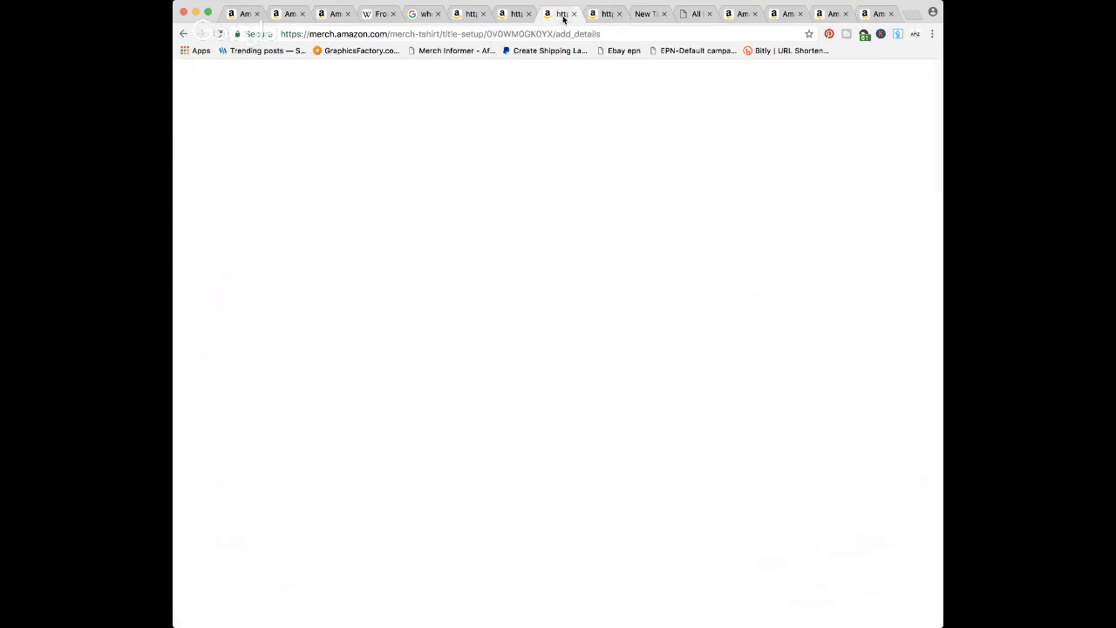
key(ctrl+v)
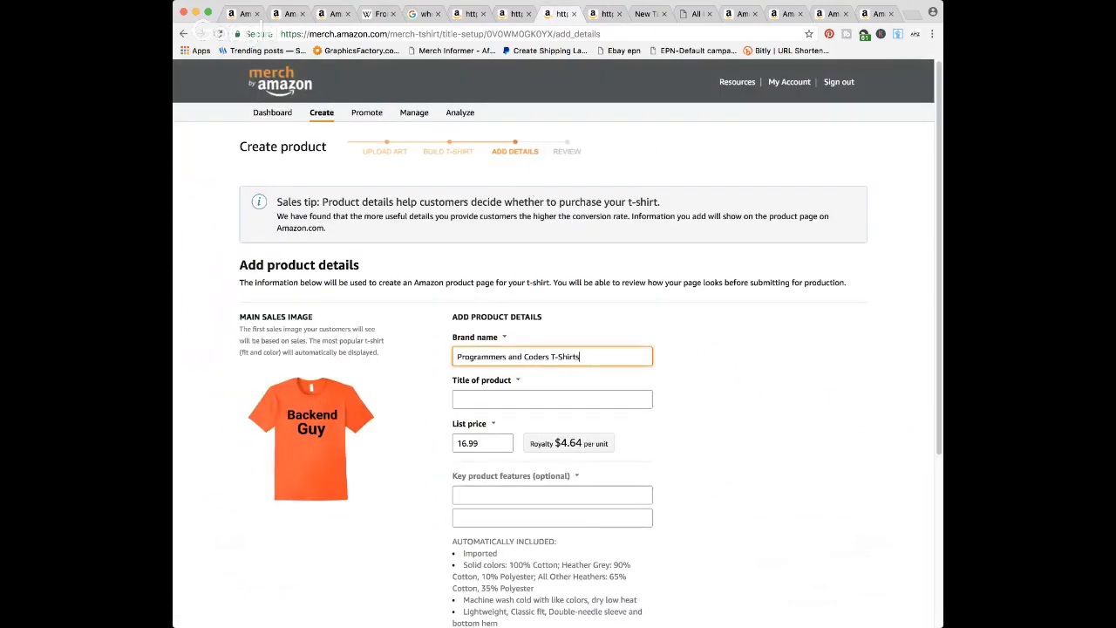
click(512, 14)
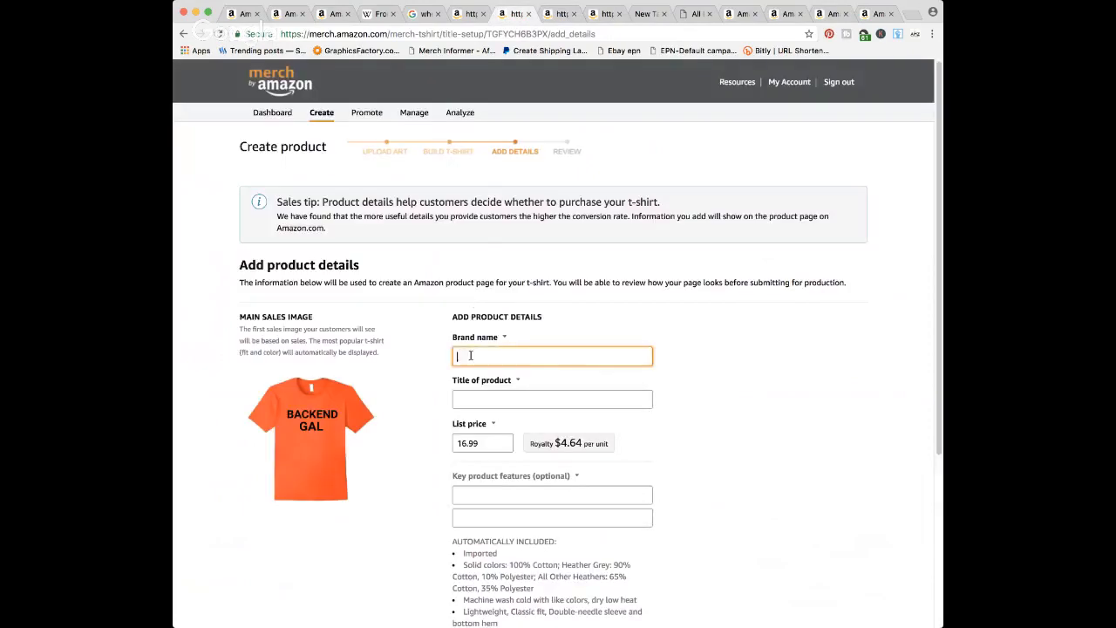
key(ctrl+v)
click(471, 15)
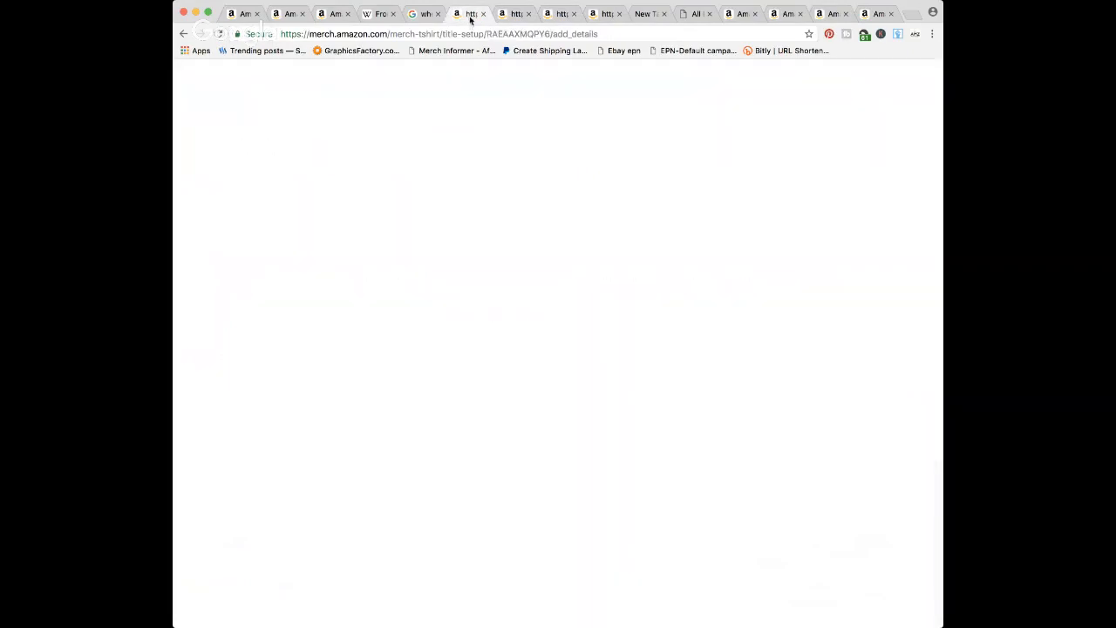
- Copy the navy shirt's title "Backend Guy Shirt, Computer Programmer Coding Tee" into the form of the orange shirt with mixed-case Backend Guy text
click(602, 14)
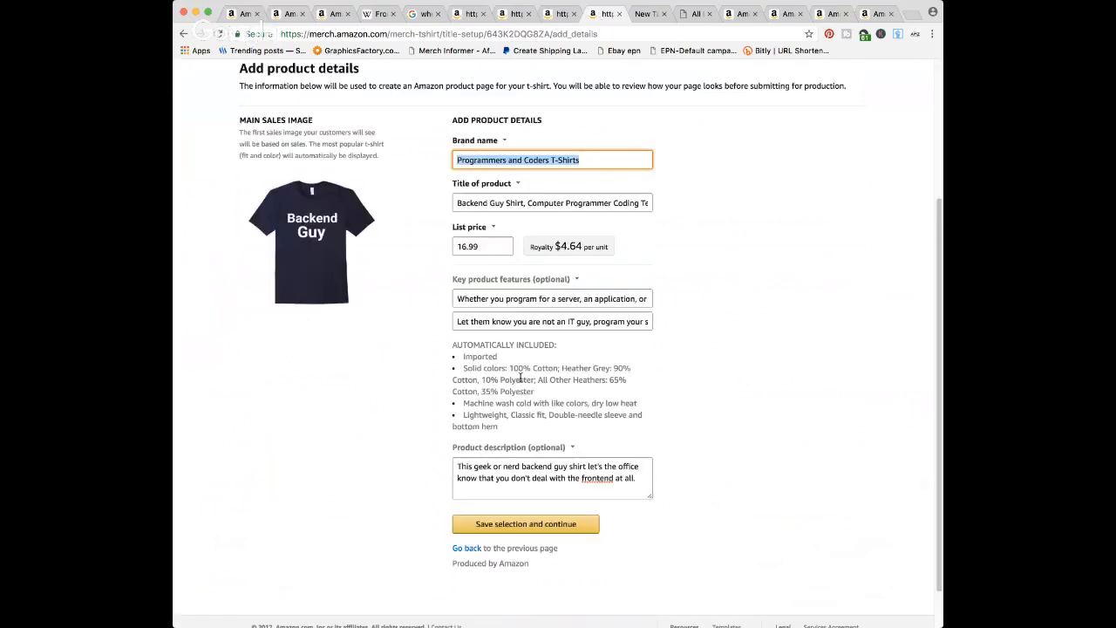
key(Tab)
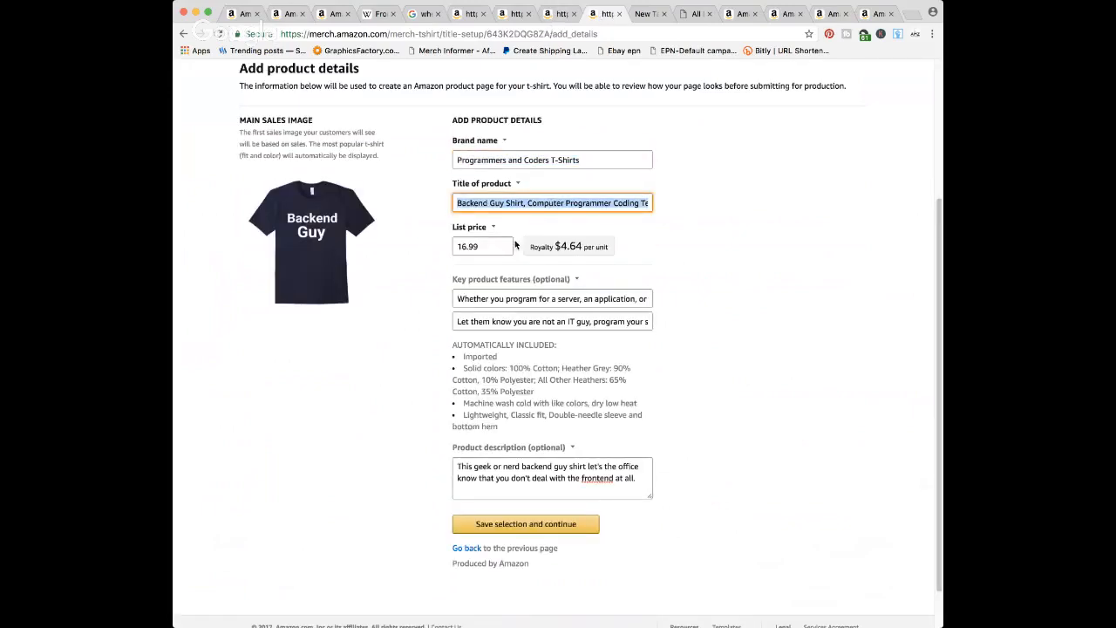
click(554, 15)
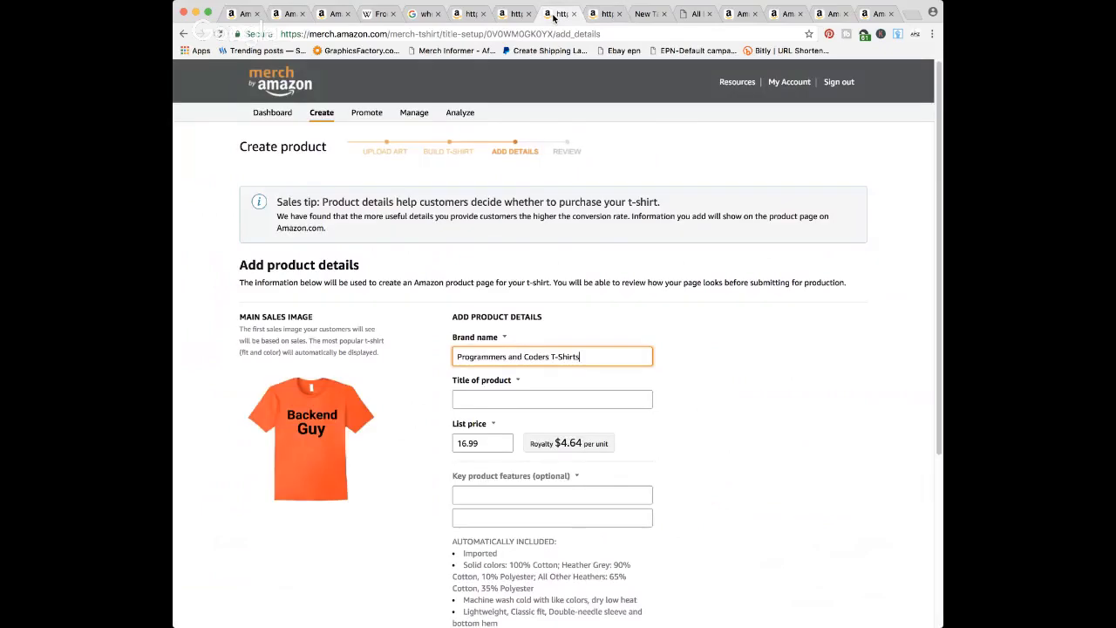
- Title the orange BACKEND GAL shirt "Backend Gal Shirt, Computer Programmer Coding Tee" by reusing the copied title with Guy replaced by Gal
click(515, 14)
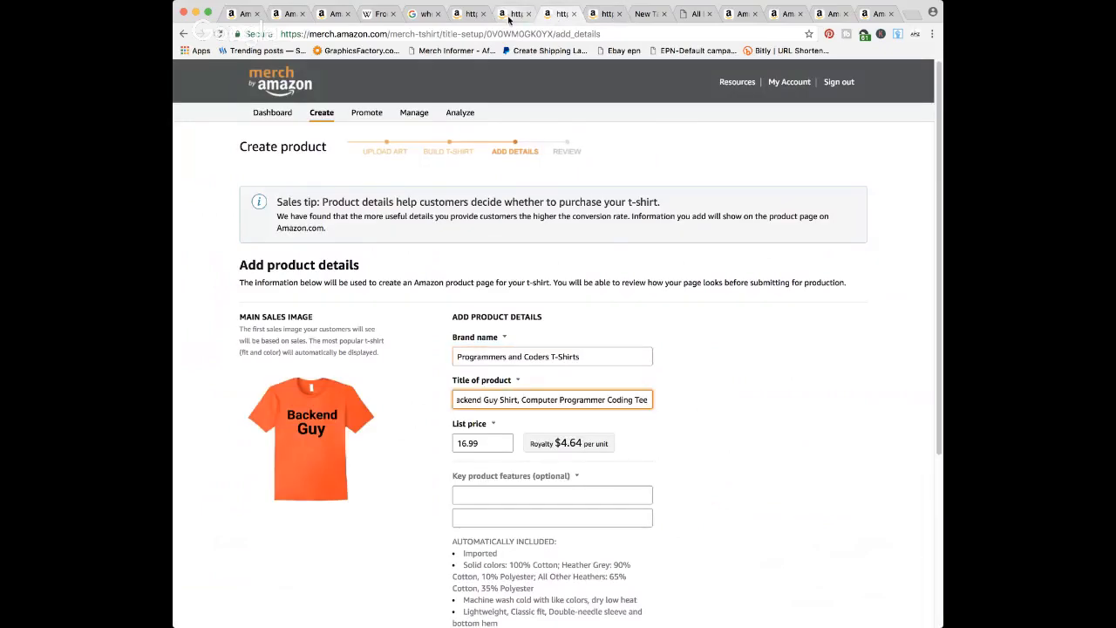
click(462, 399)
text(Backend Guy Shirt, Computer Programmer Coding Tee)
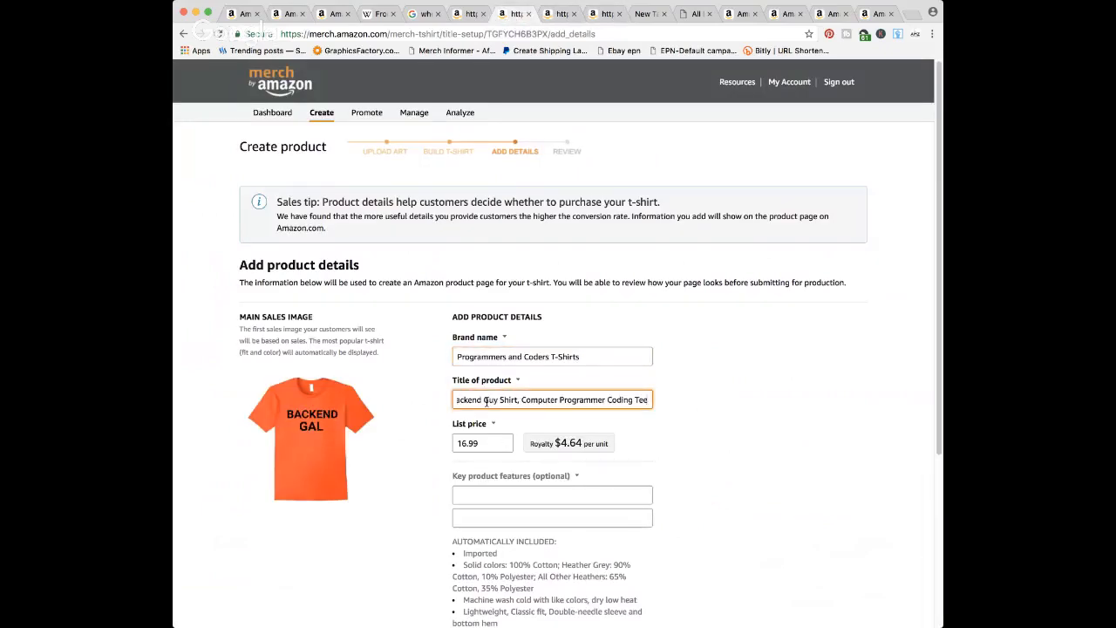
double_click(490, 399)
text(Gal)
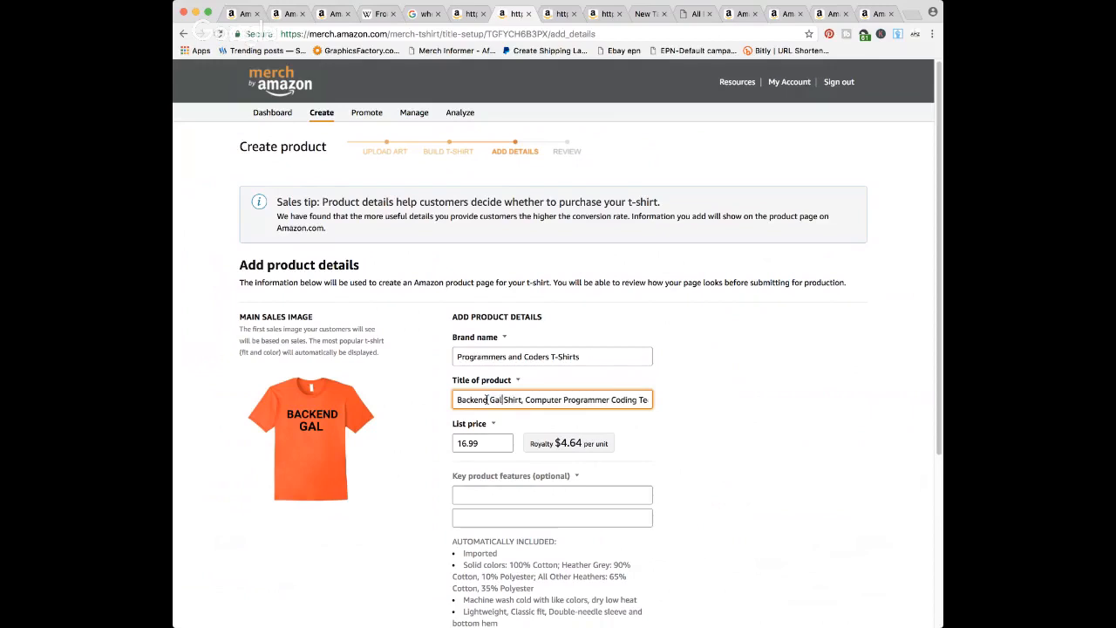
- Title the orange shirt with uppercase BACKEND GUY text "Backend Guy Shirt, Computer Programmer Coding Tee"
click(468, 14)
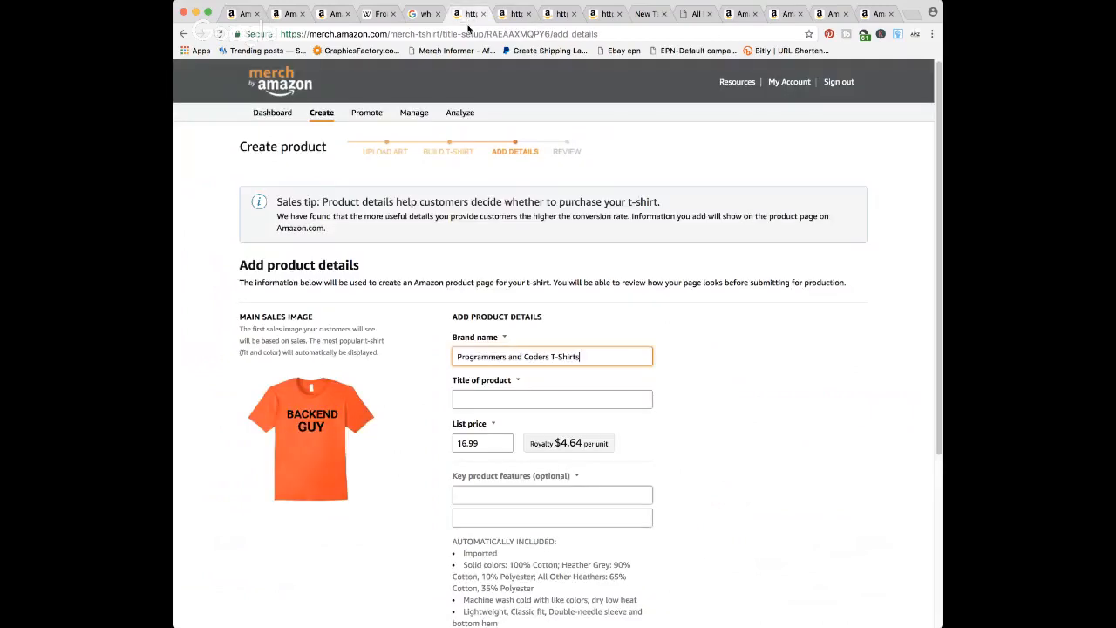
click(503, 399)
text(Backend Guy Shirt, Computer Programmer Coding Tee)
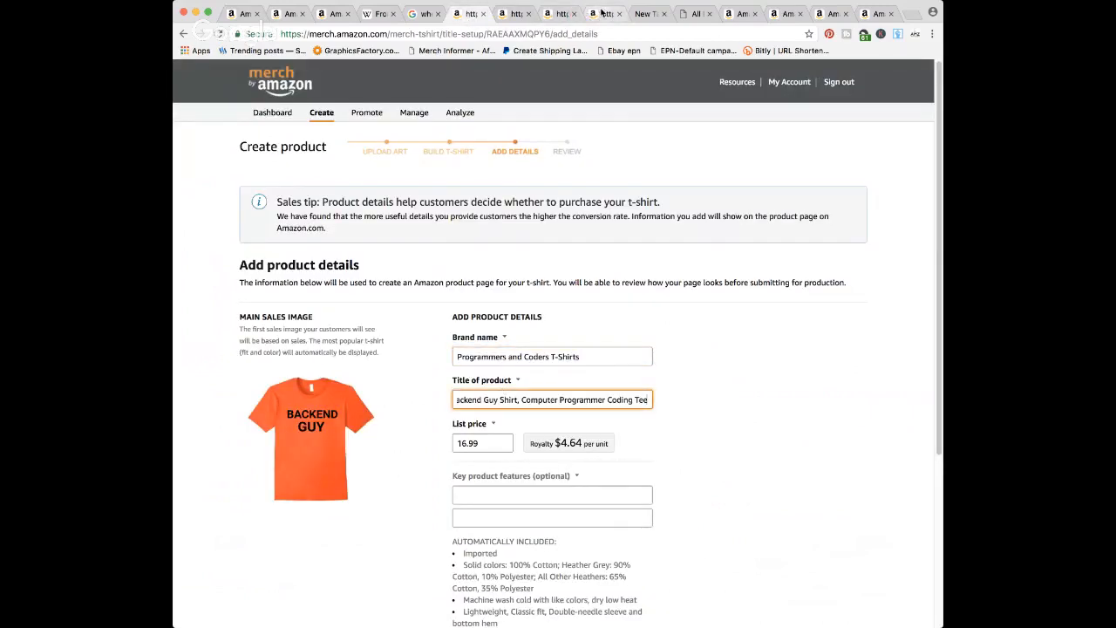
- Copy the first key product feature, starting "Whether you program for a server, an application", from the navy shirt into the three orange shirts' forms
click(601, 14)
key(Tab)
key(Tab)
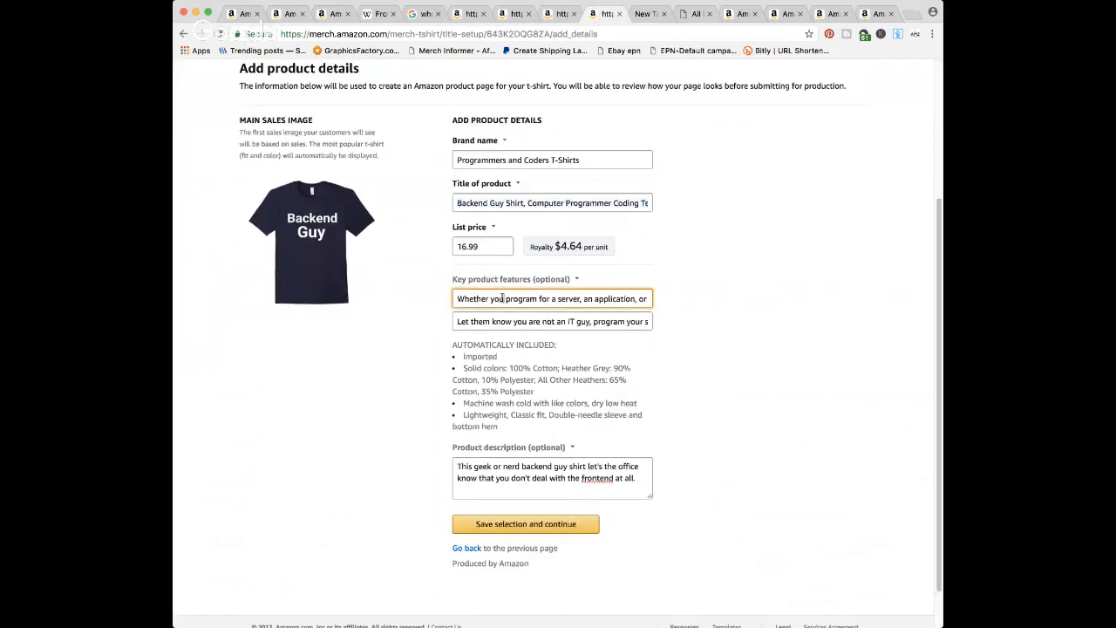
key(ctrl+a)
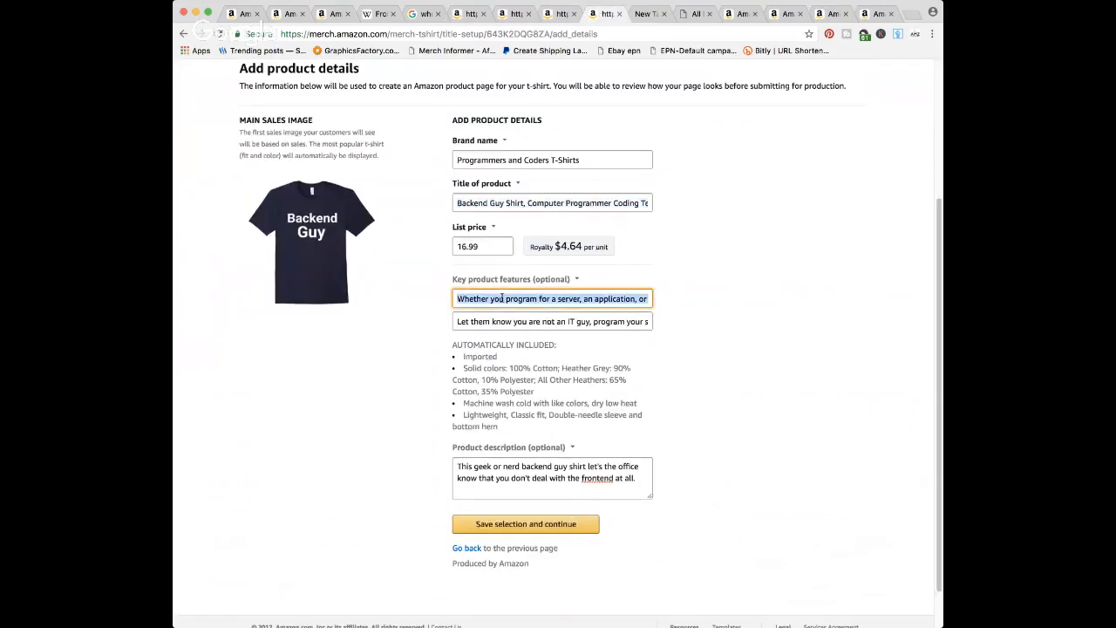
click(551, 15)
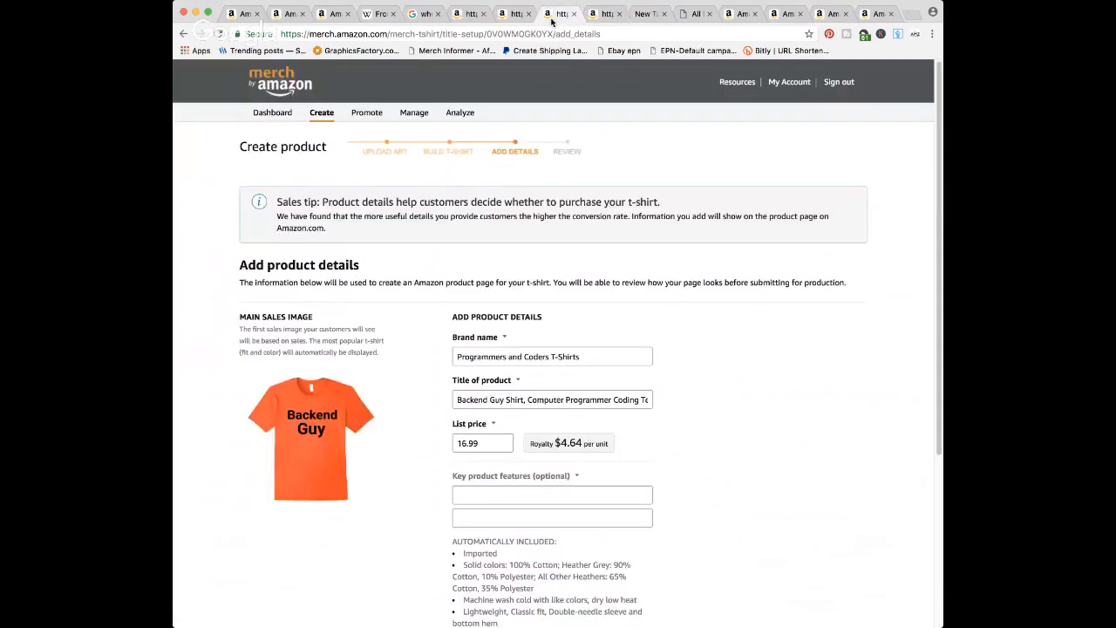
key(ctrl+v)
click(516, 15)
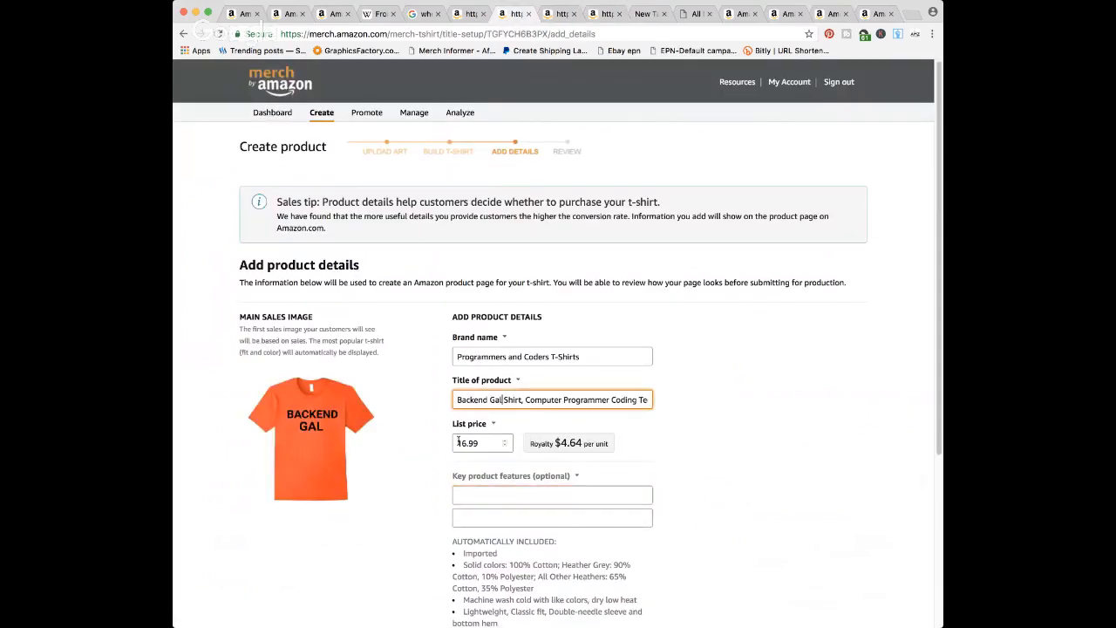
click(463, 496)
key(ctrl+v)
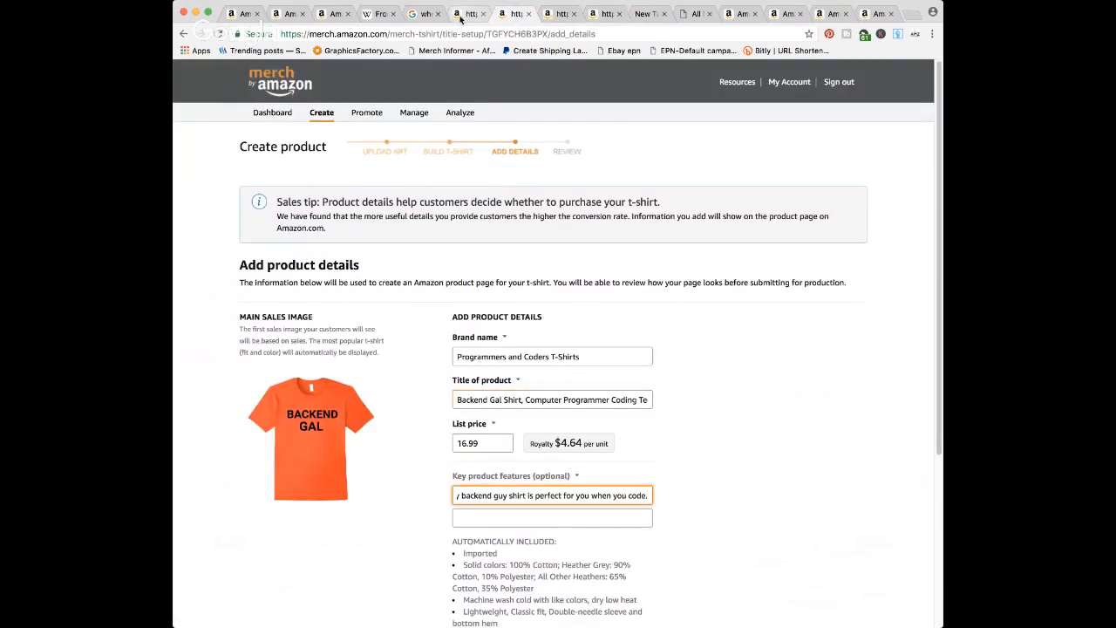
click(600, 17)
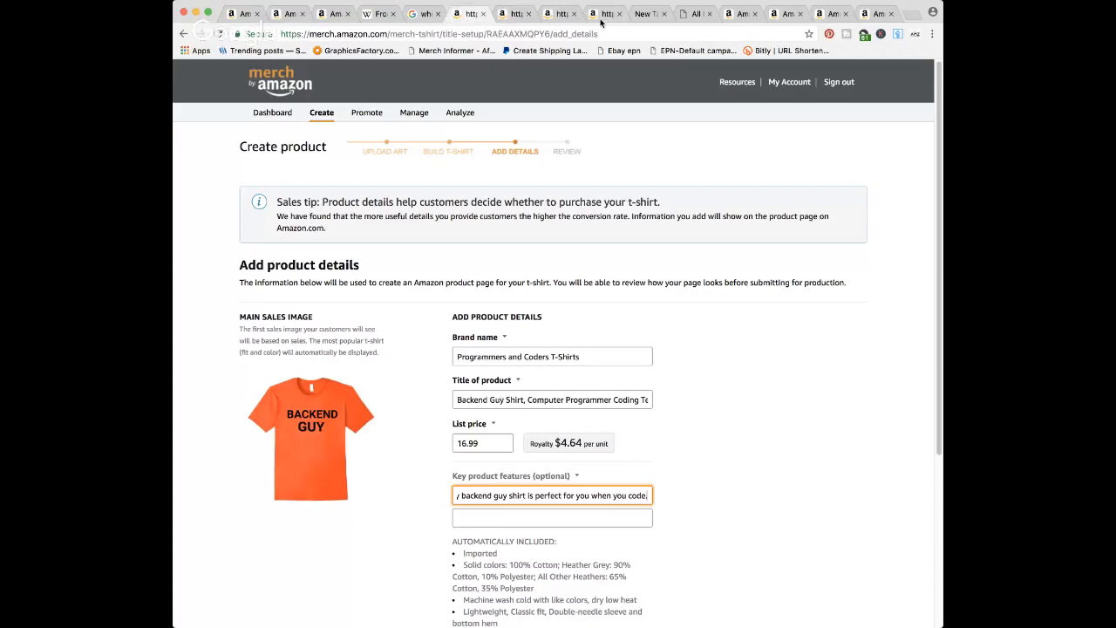
- Copy the second key product feature, starting "Let them know you are not an IT guy", from the navy shirt into the three orange shirts' forms
click(600, 18)
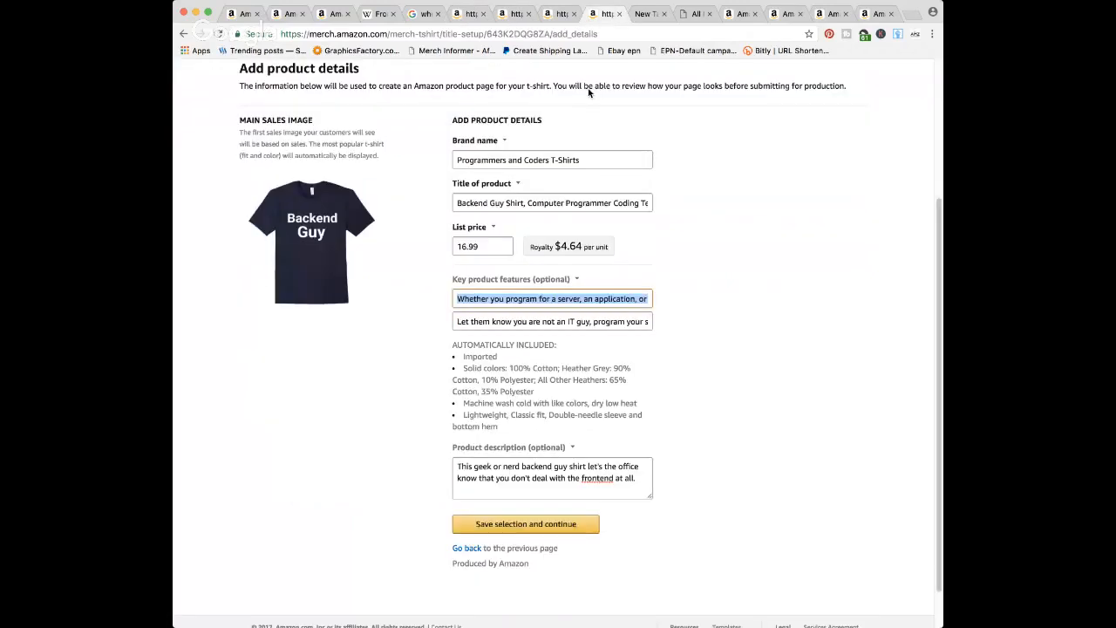
drag(457, 321, 567, 319)
key(super+a)
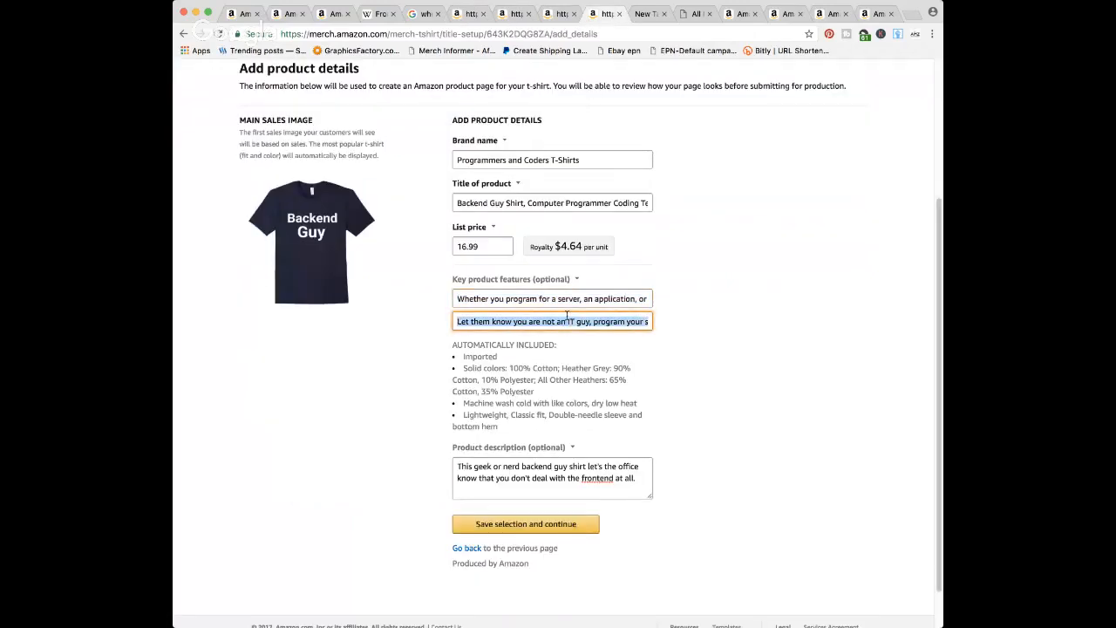
click(550, 14)
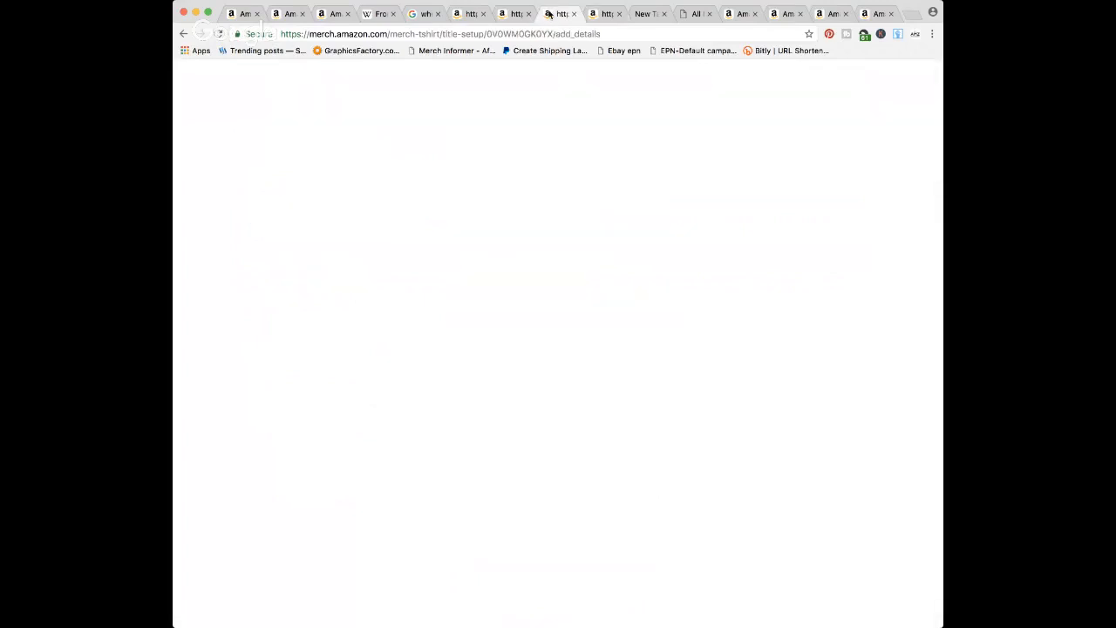
key(Tab)
key(super+v)
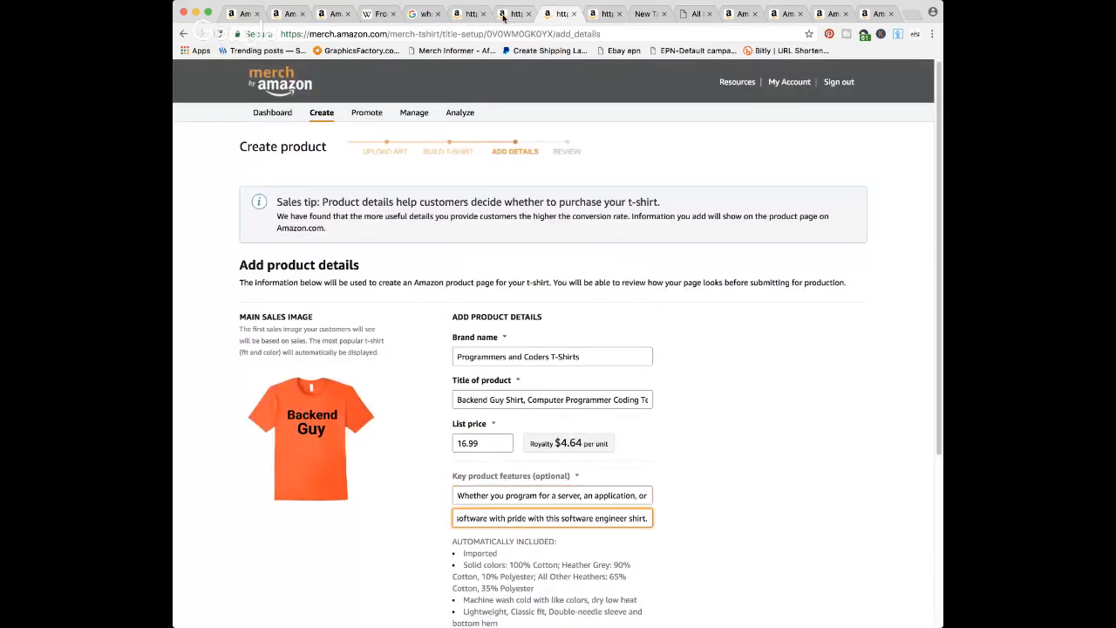
click(512, 15)
scroll(462, 282, down, 3)
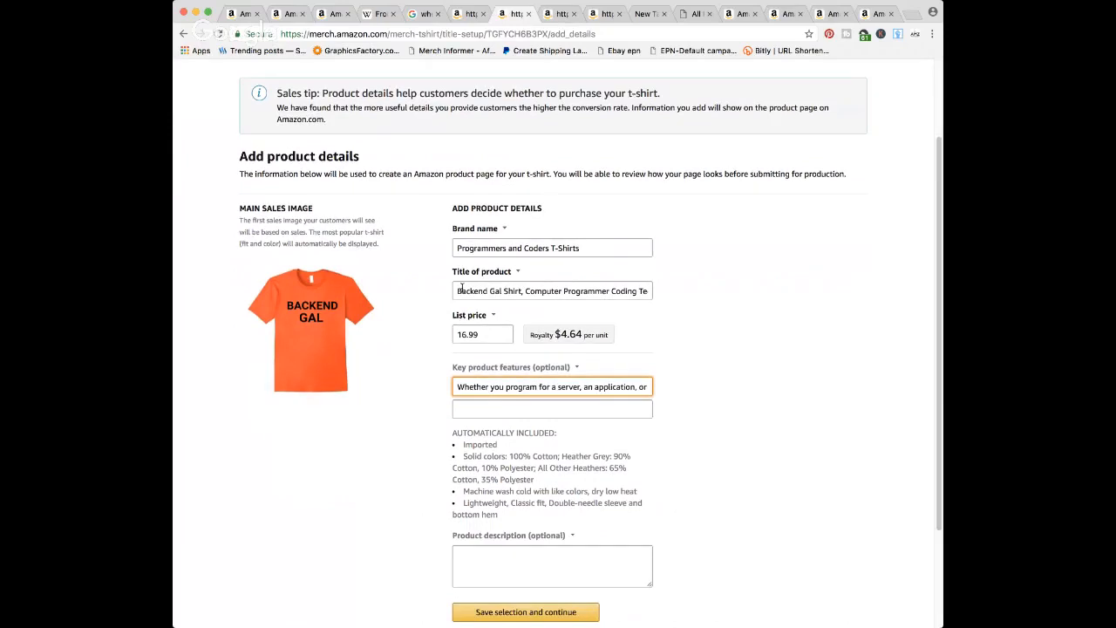
click(466, 14)
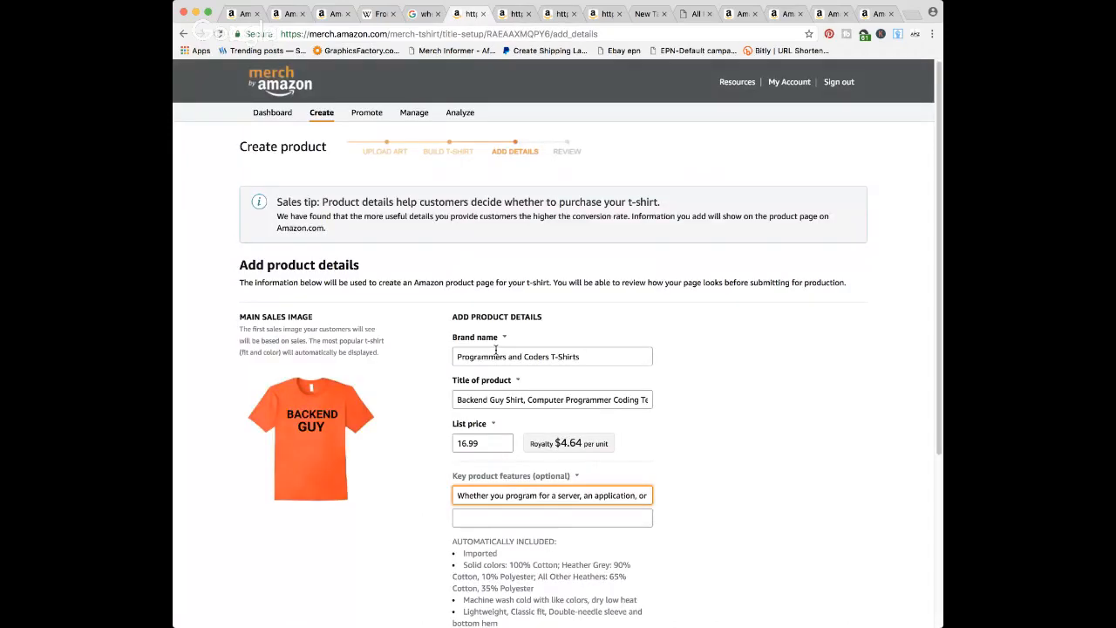
key(Tab)
key(super+v)
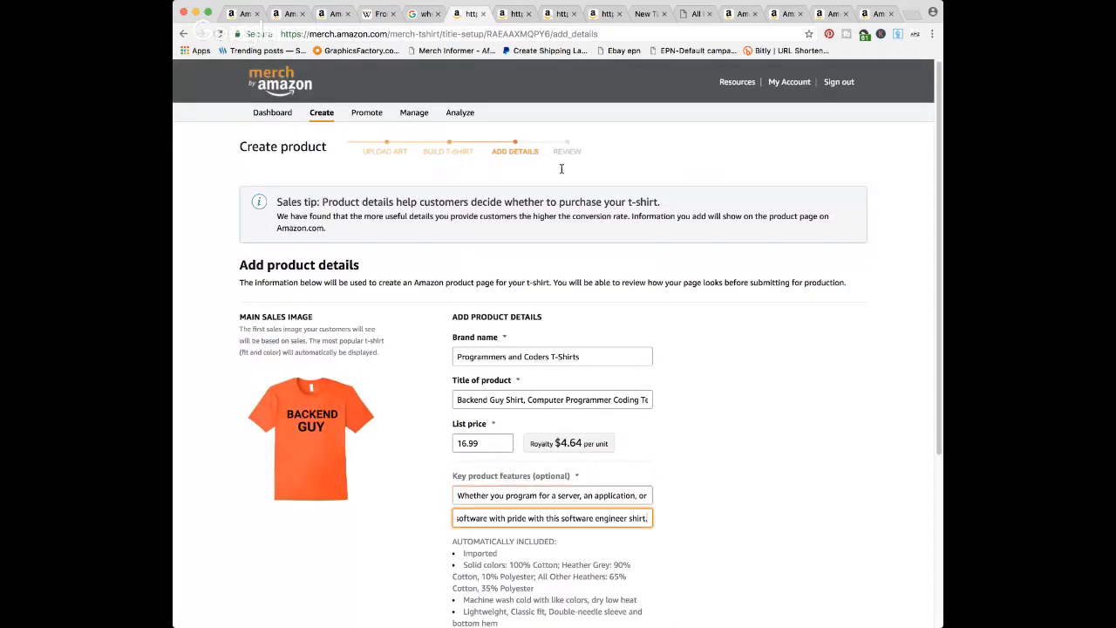
- Copy the navy shirt's product description into the forms of the orange mixed-case Backend Guy shirt and the BACKEND GAL shirt
click(642, 15)
click(604, 14)
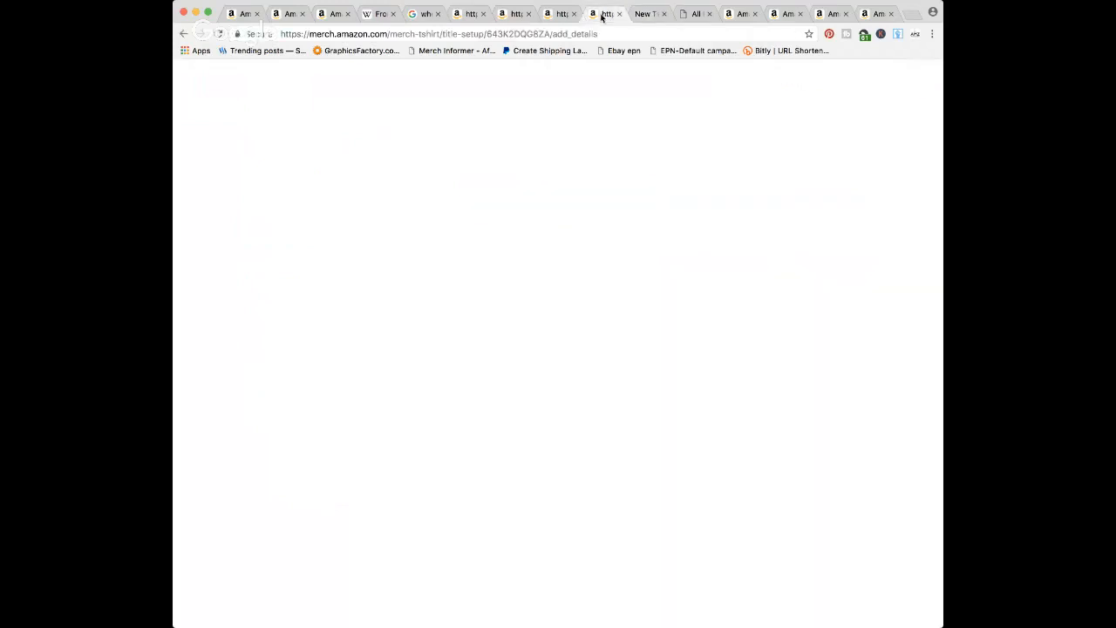
scroll(443, 421, down, 1)
click(489, 422)
key(super+a)
key(super+c)
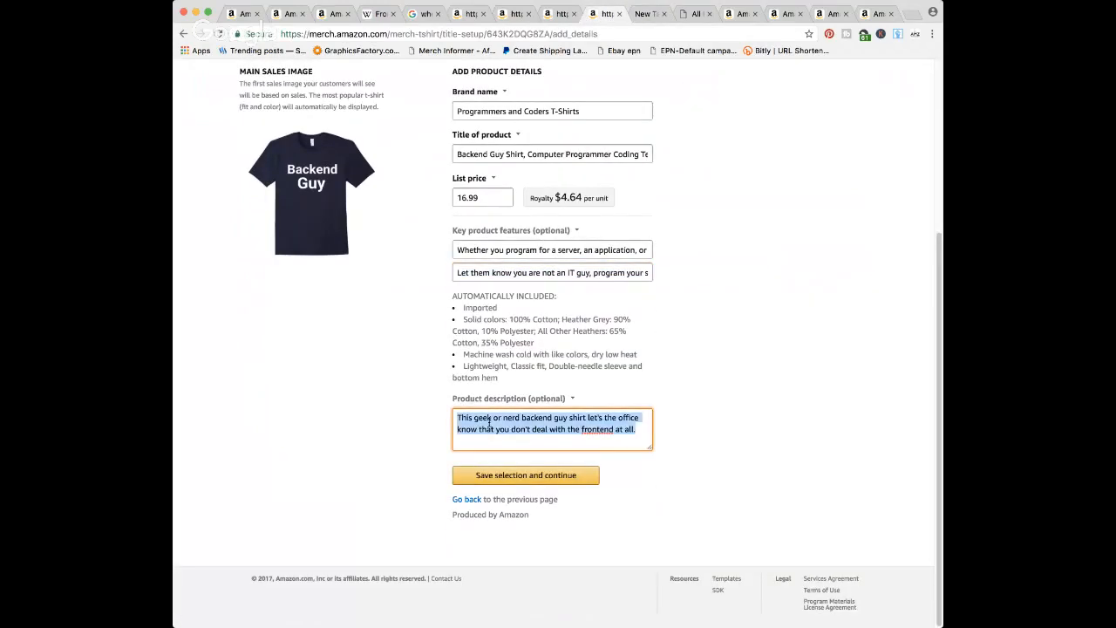
click(560, 14)
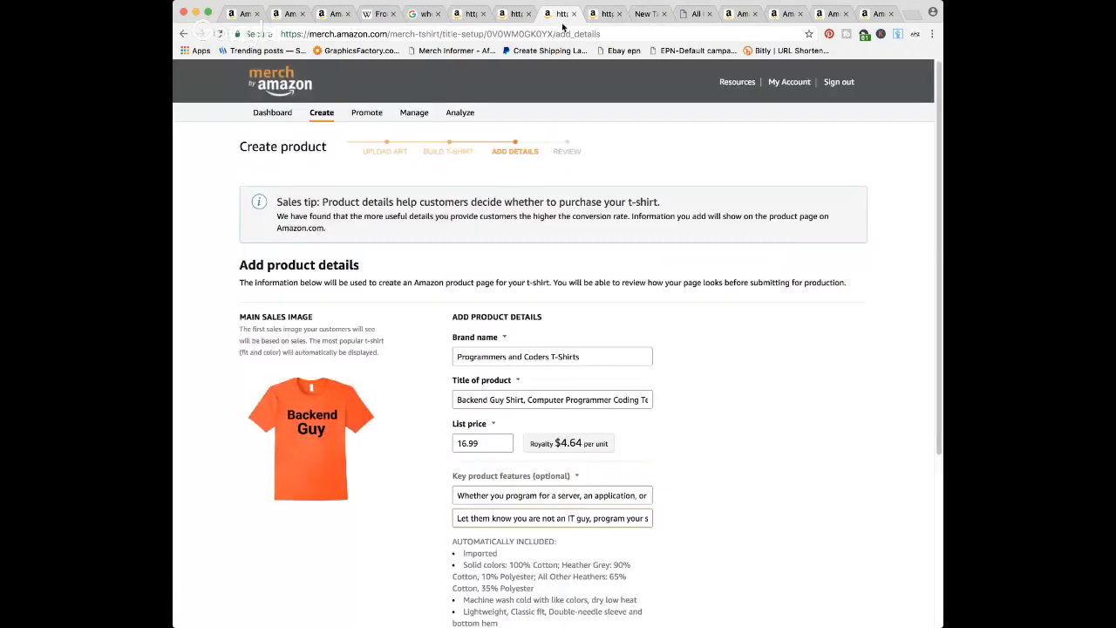
key(Tab)
key(super+v)
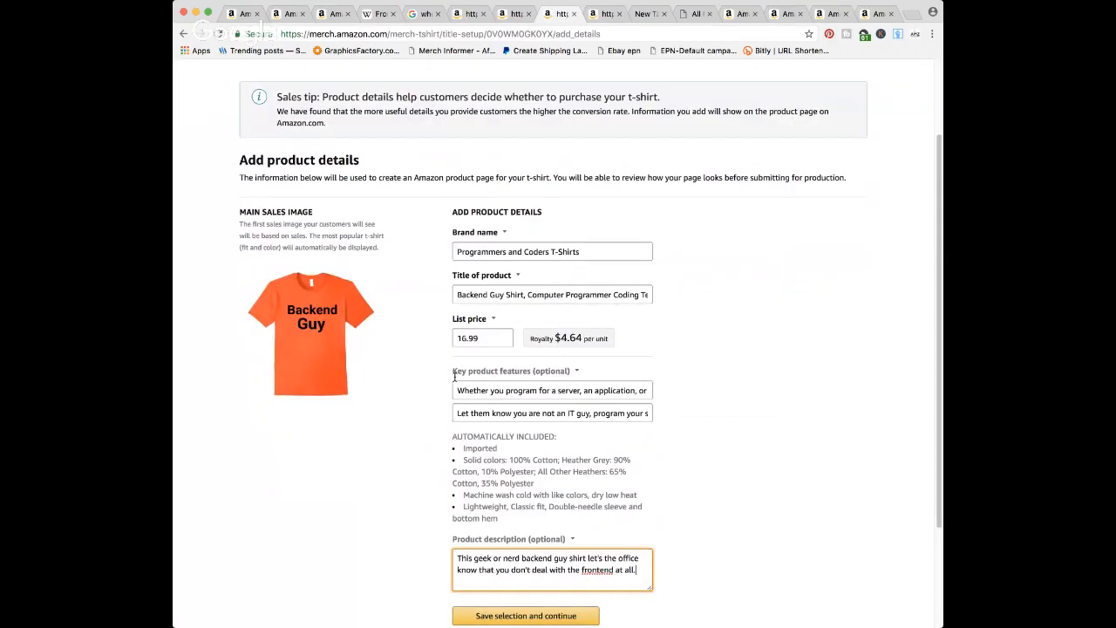
click(511, 15)
key(Tab)
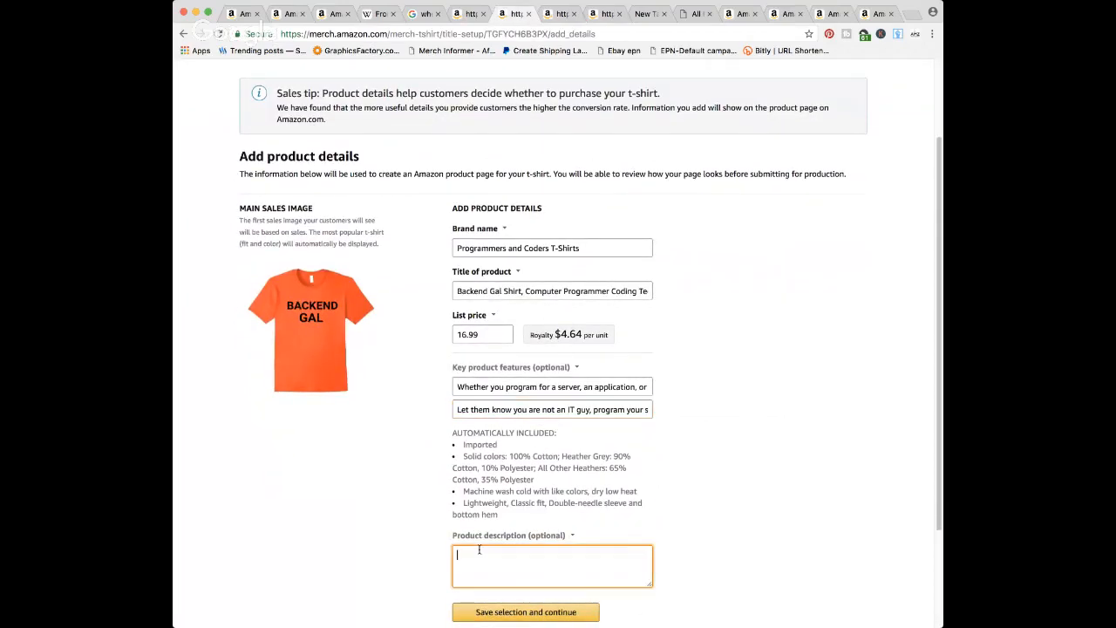
key(super+v)
- Reuse the copied description for the orange uppercase BACKEND GUY shirt and save its product details
click(467, 15)
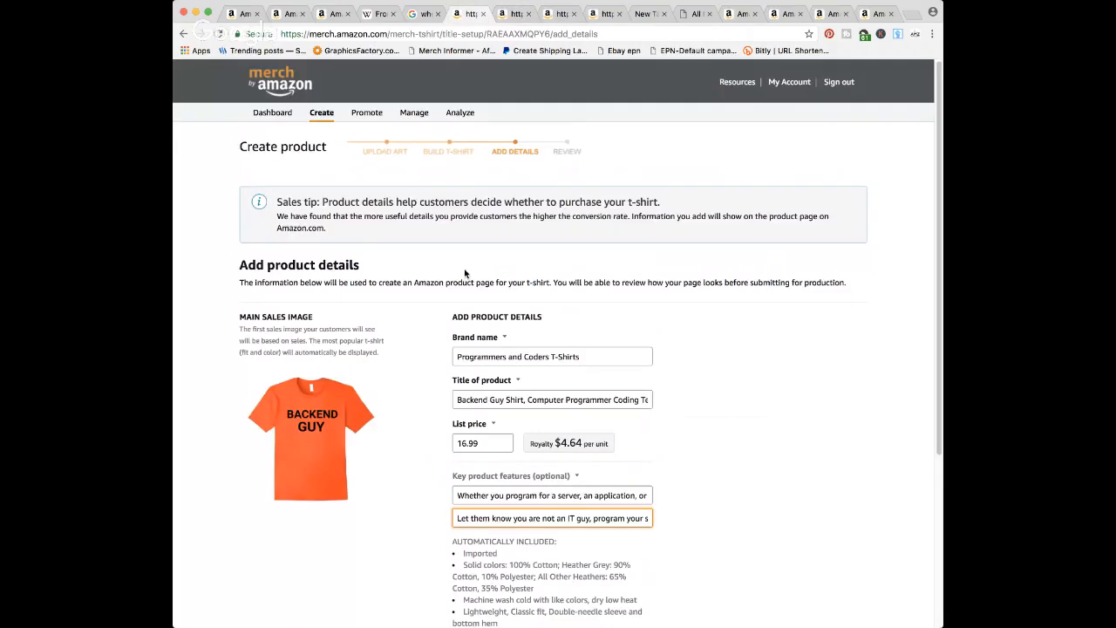
key(Tab)
key(super+v)
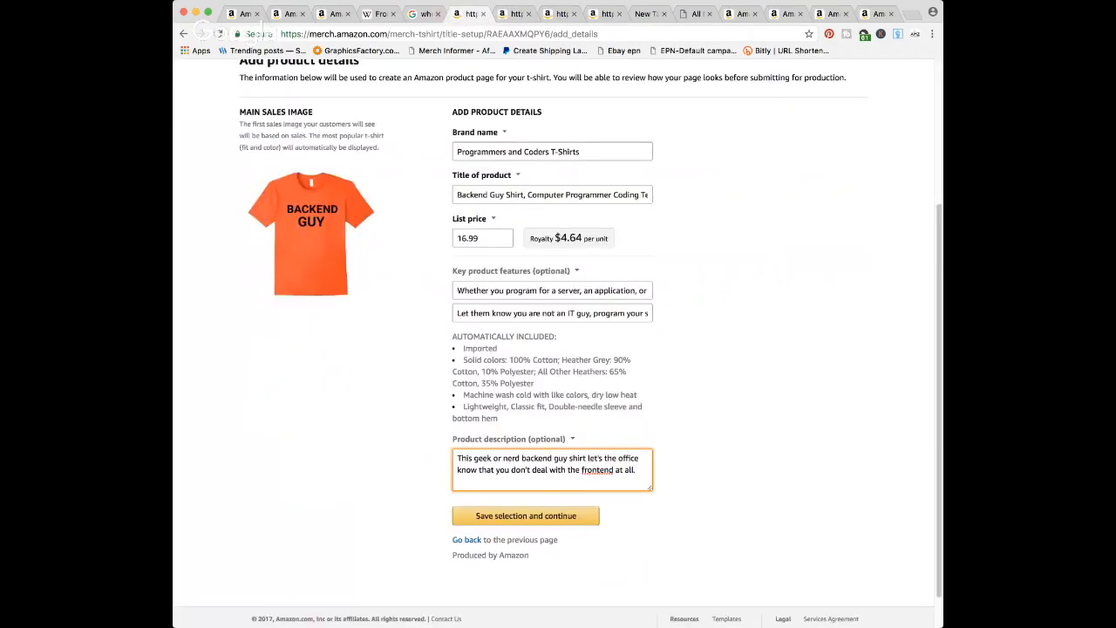
scroll(524, 256, down, 2)
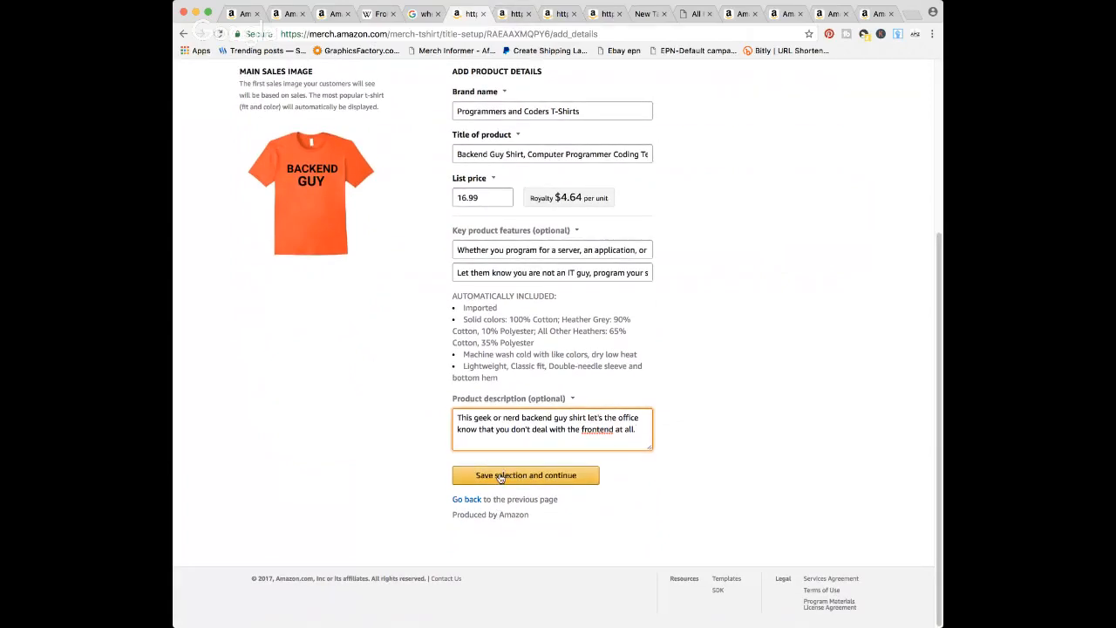
click(511, 473)
- Replace "guy" with "girl" in the BACKEND GAL shirt's second key product feature and save its details
click(503, 14)
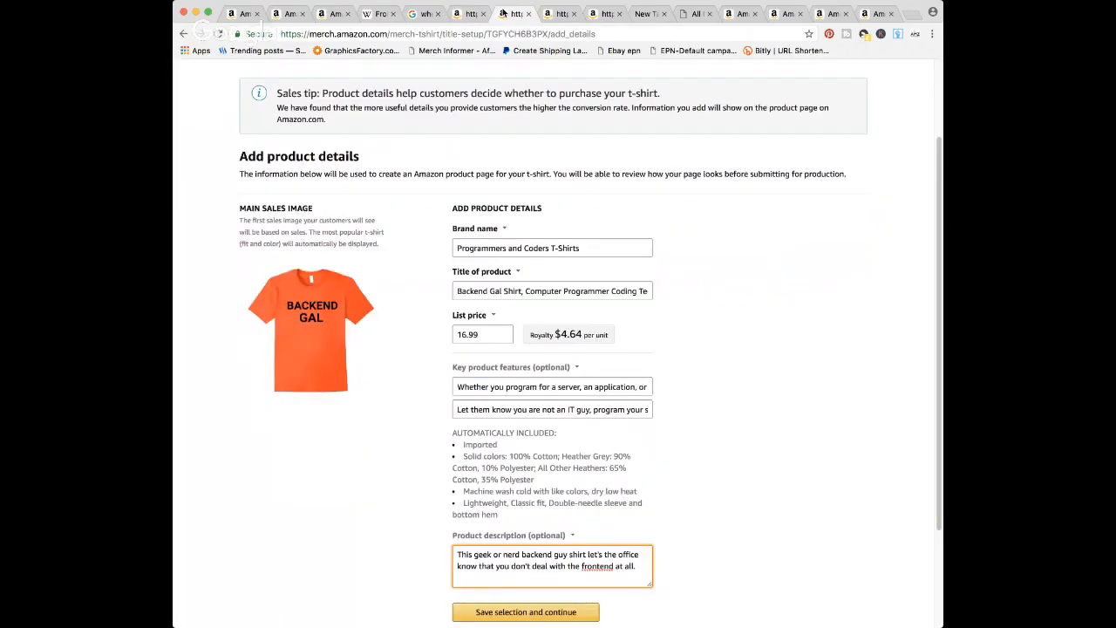
scroll(462, 362, down, 2)
scroll(461, 362, down, 1)
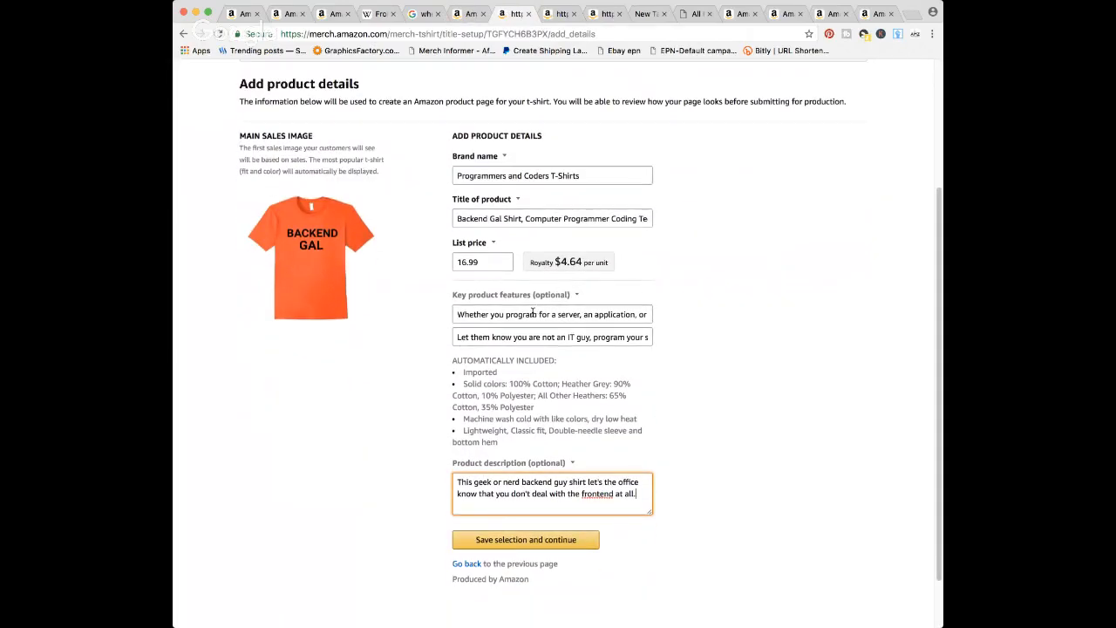
double_click(583, 336)
text(girl)
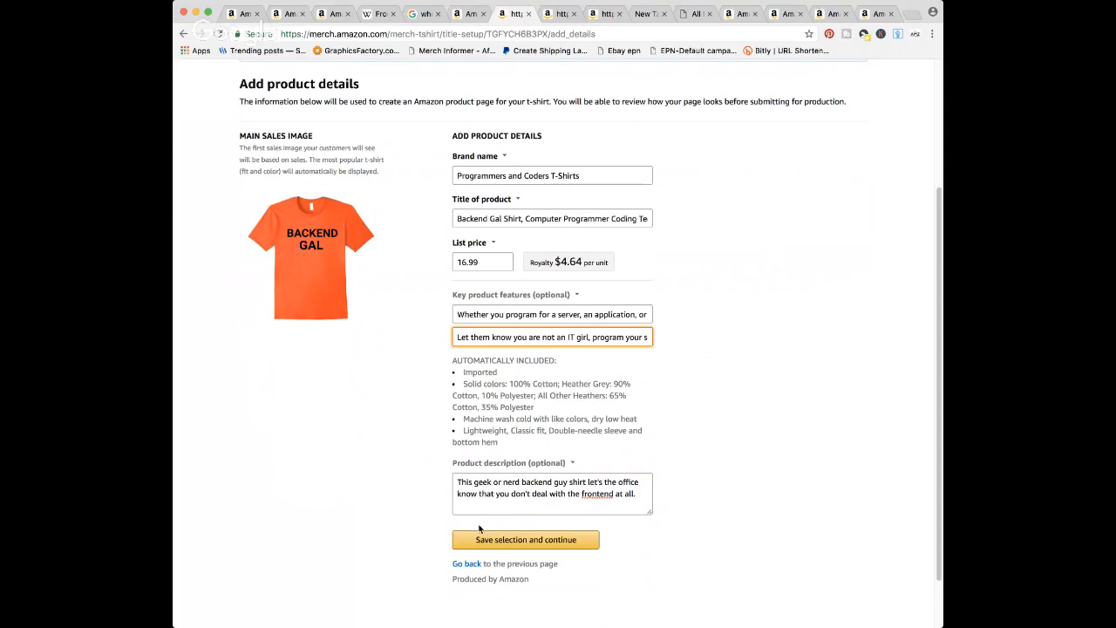
click(546, 540)
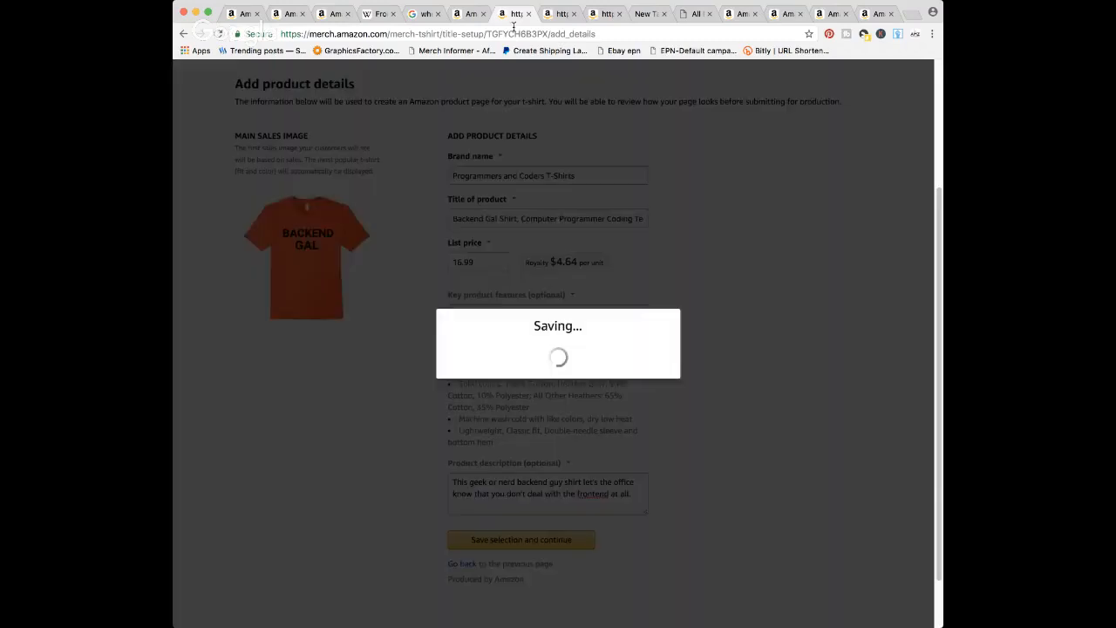
- Save the product details of the orange mixed-case Backend Guy shirt and the navy Backend Guy shirt
click(559, 14)
scroll(559, 349, down, 2)
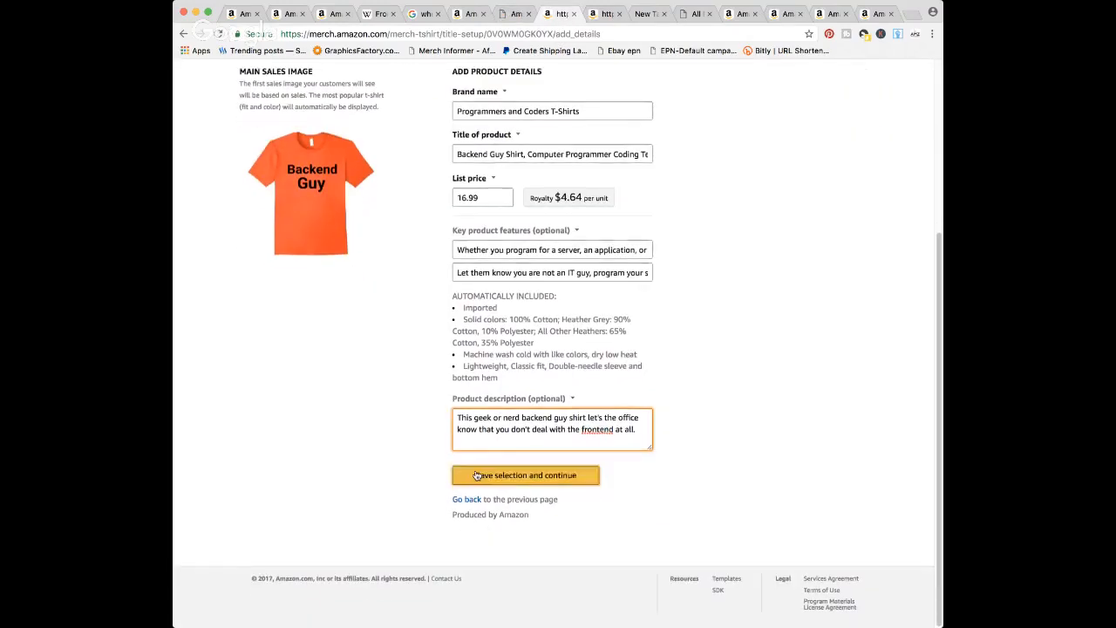
click(521, 475)
click(605, 14)
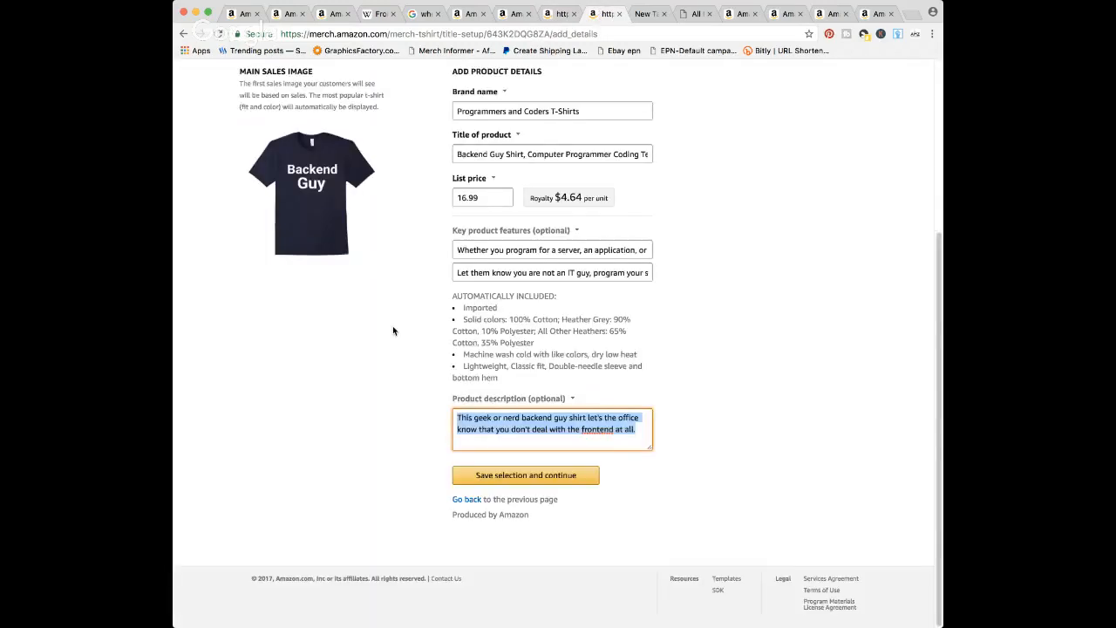
click(516, 479)
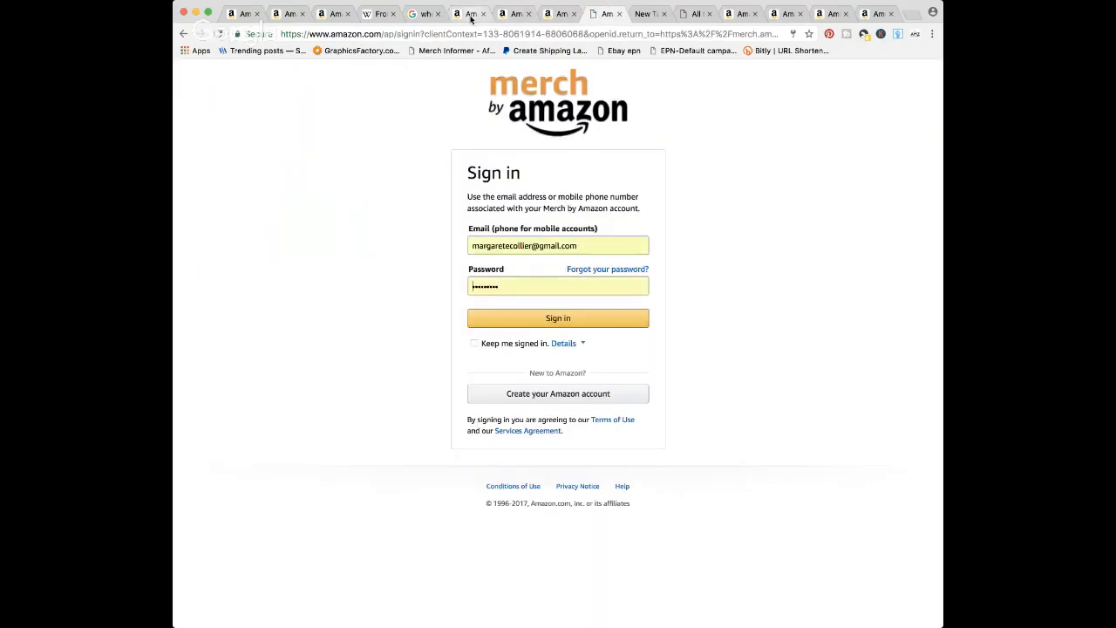
- Sign back in to Merch by Amazon on all four shirt pages with the prefilled credentials
click(473, 17)
click(502, 328)
click(515, 16)
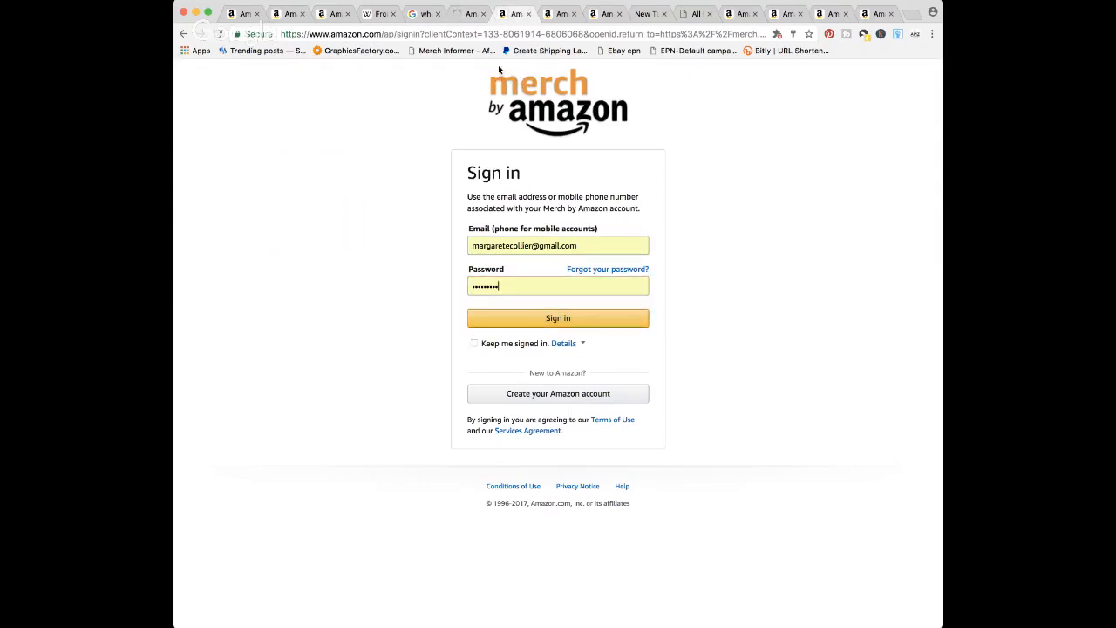
click(521, 321)
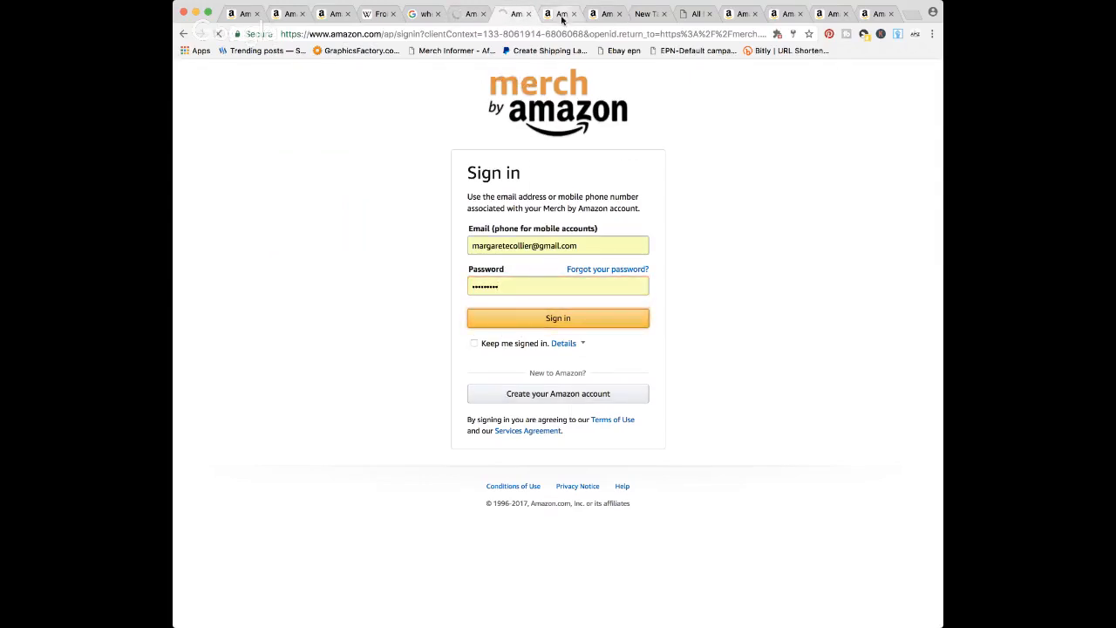
key(ctrl+Tab)
click(503, 321)
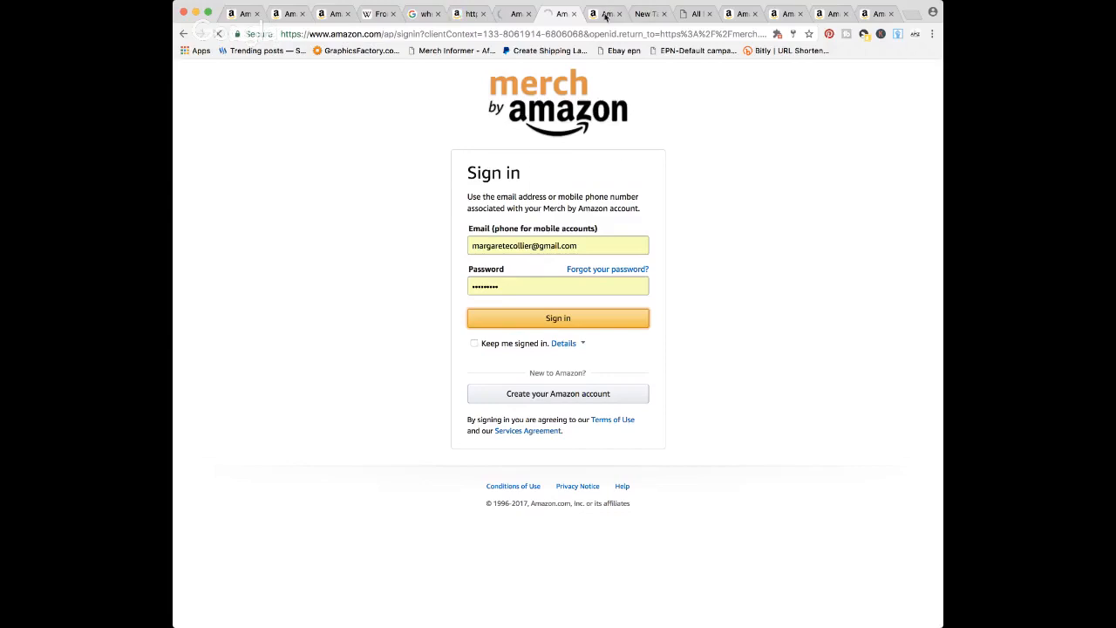
key(ctrl+Tab)
click(529, 320)
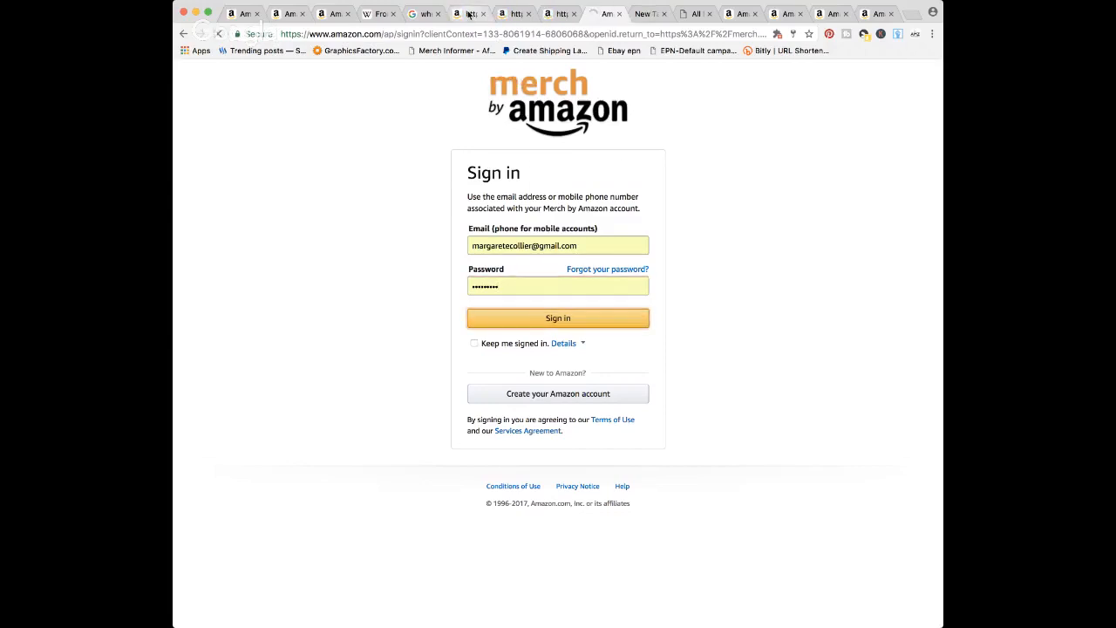
- Set the orange uppercase BACKEND GUY shirt's availability to "Sell - Public on Amazon" and submit it, confirming ownership of the rights
click(469, 15)
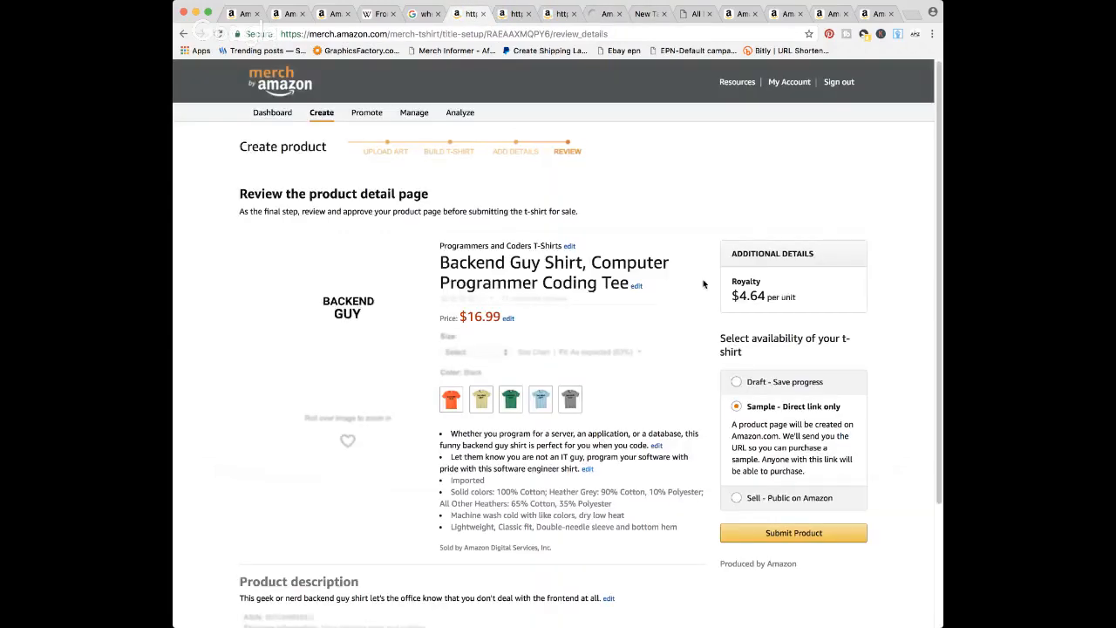
click(737, 497)
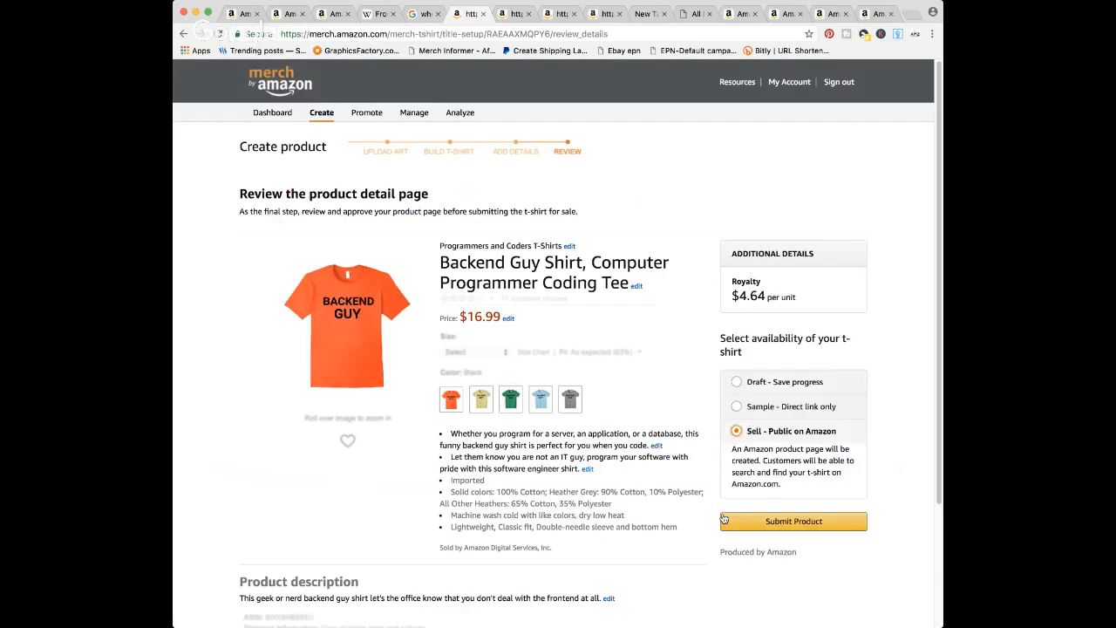
click(768, 523)
click(539, 392)
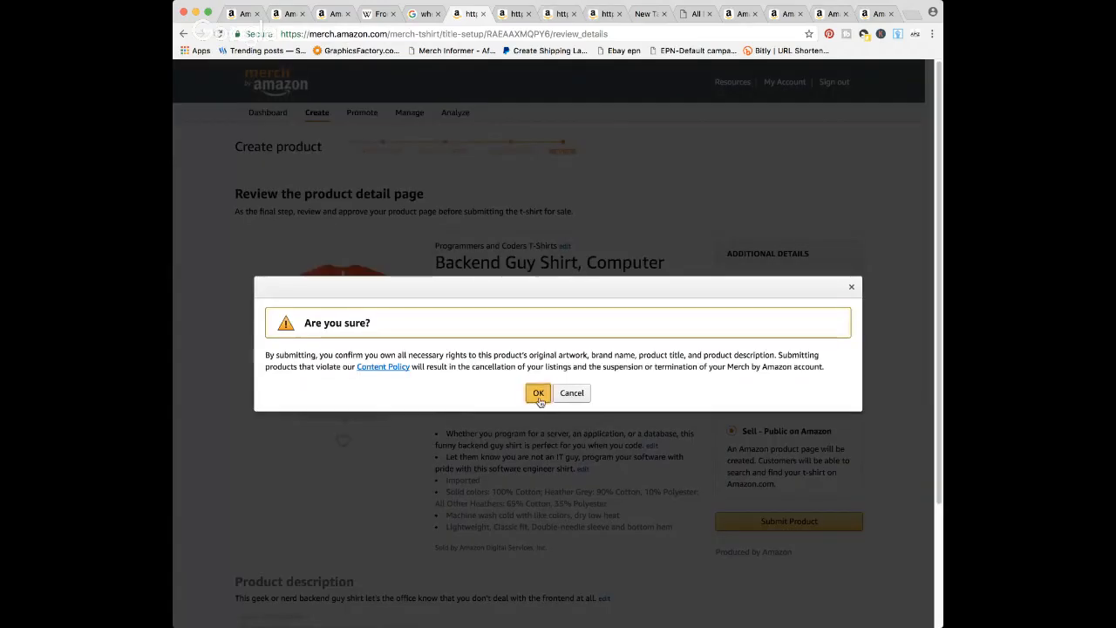
- Save the BACKEND GAL shirt and the orange mixed-case Backend Guy shirt as drafts
key(ctrl+Tab)
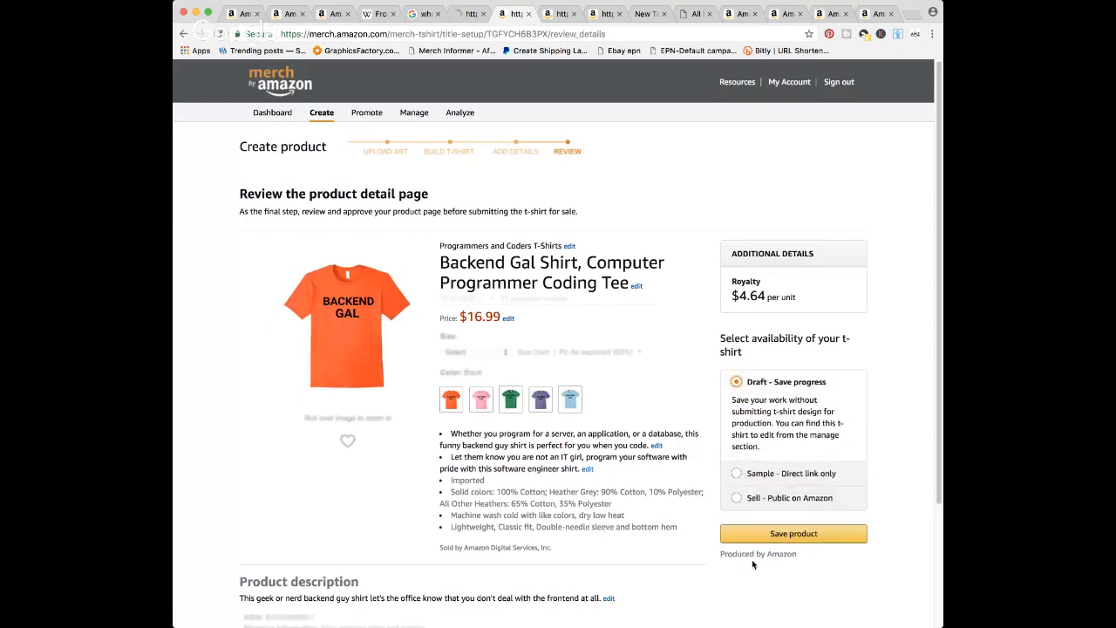
click(770, 532)
click(564, 12)
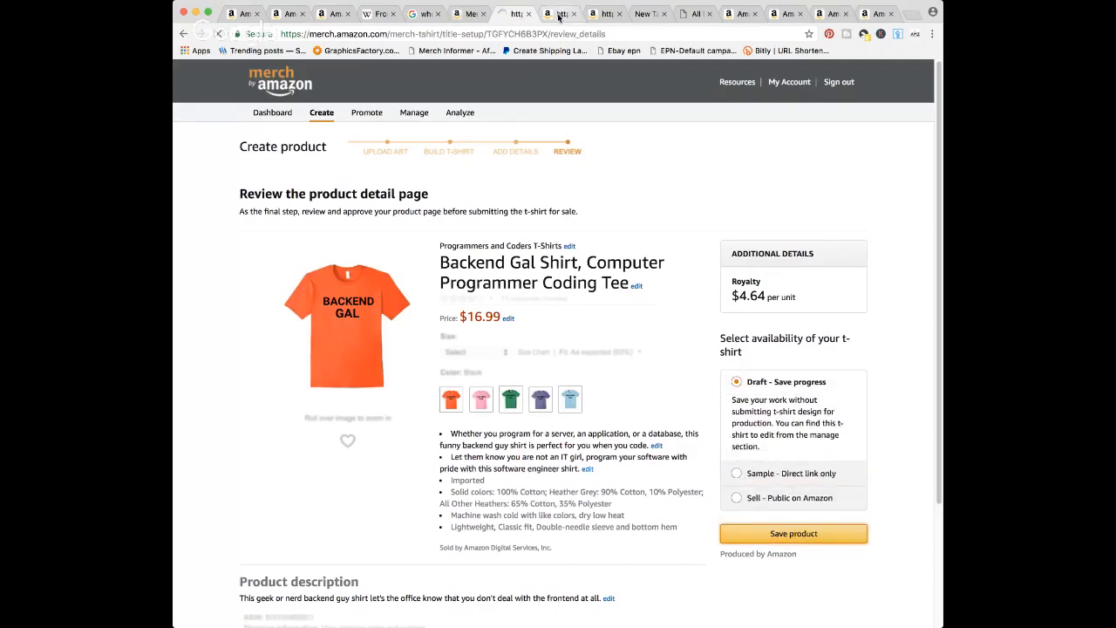
click(754, 383)
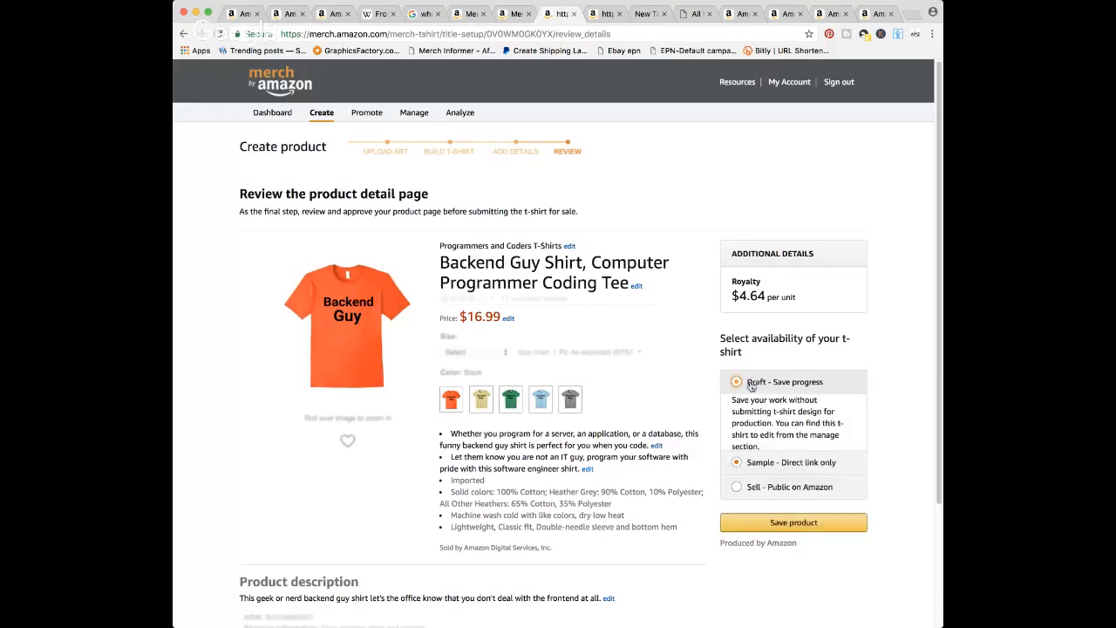
click(747, 534)
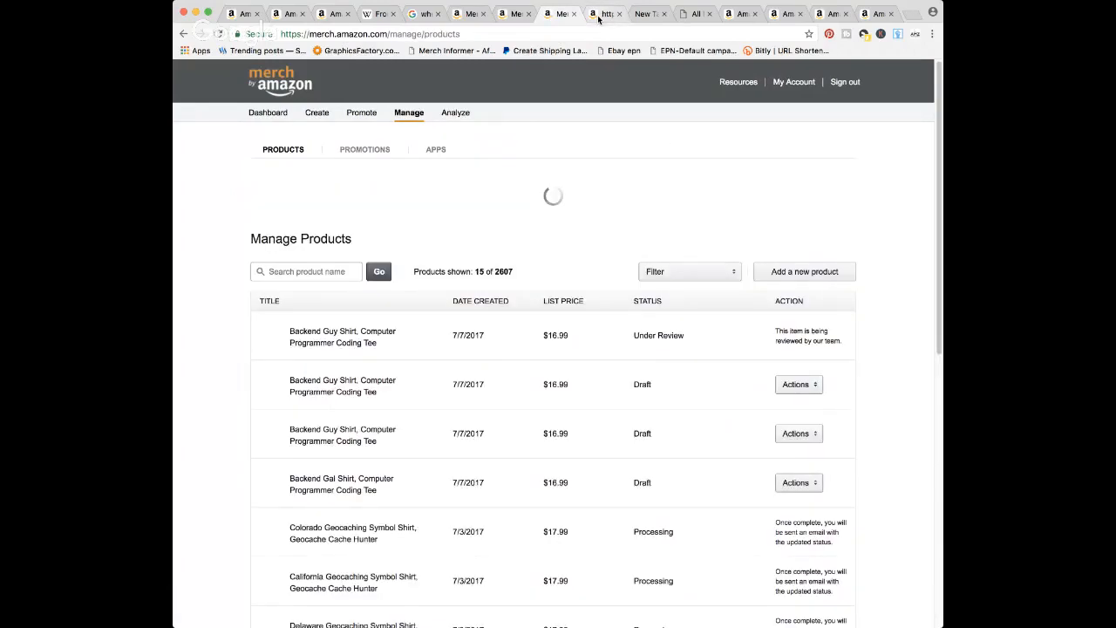
- Save the navy Backend Guy shirt as a draft, and switch to the blank new browser page
click(599, 16)
click(737, 382)
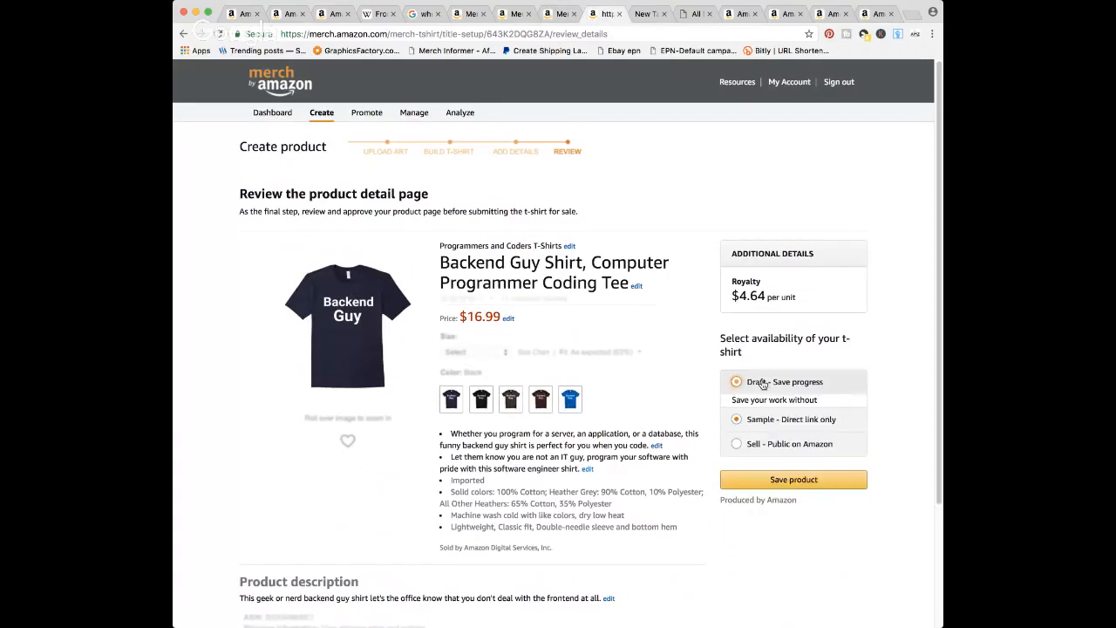
click(790, 530)
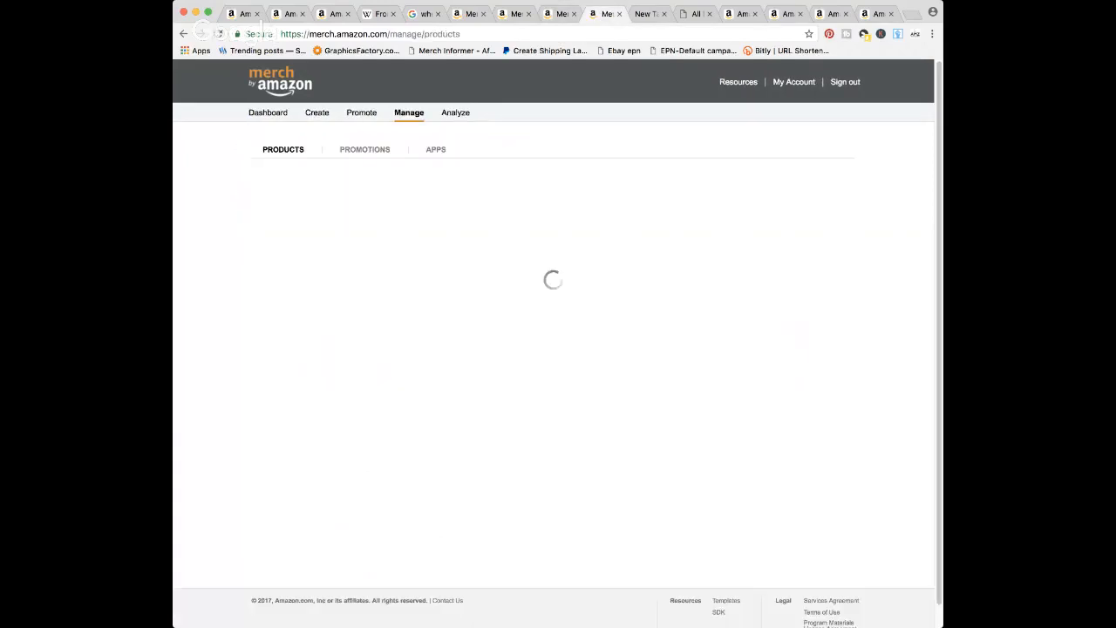
click(656, 16)
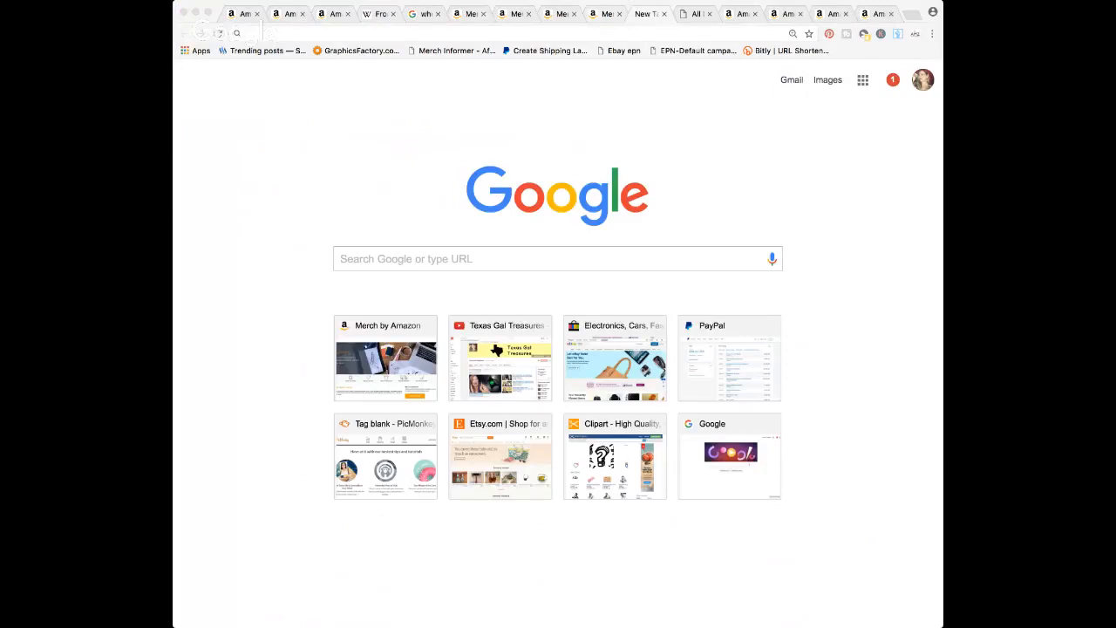